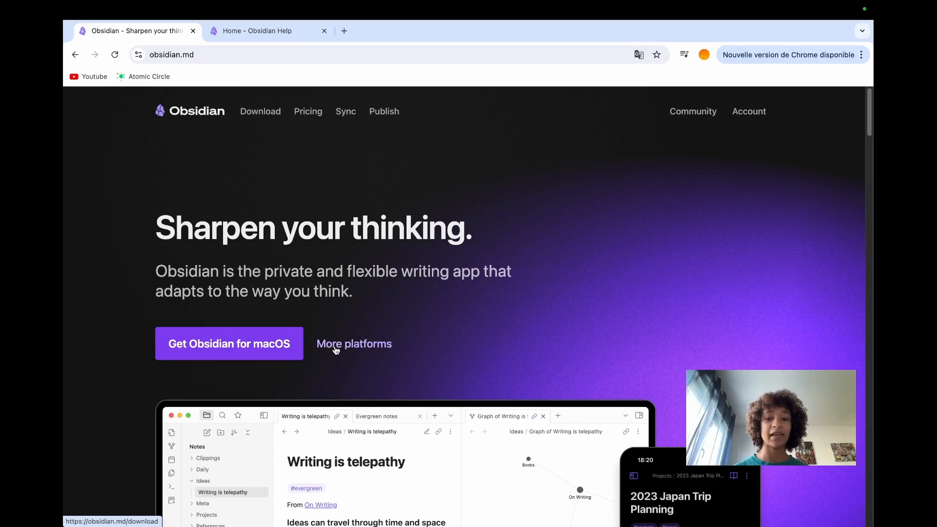
- Look through the Obsidian home page, covering the links, graph, canvas, plugins and sync sections, and return to its beginning
{"action": "scroll", "coordinate": [412, 267], "scroll_direction": "down", "scroll_amount": 4}
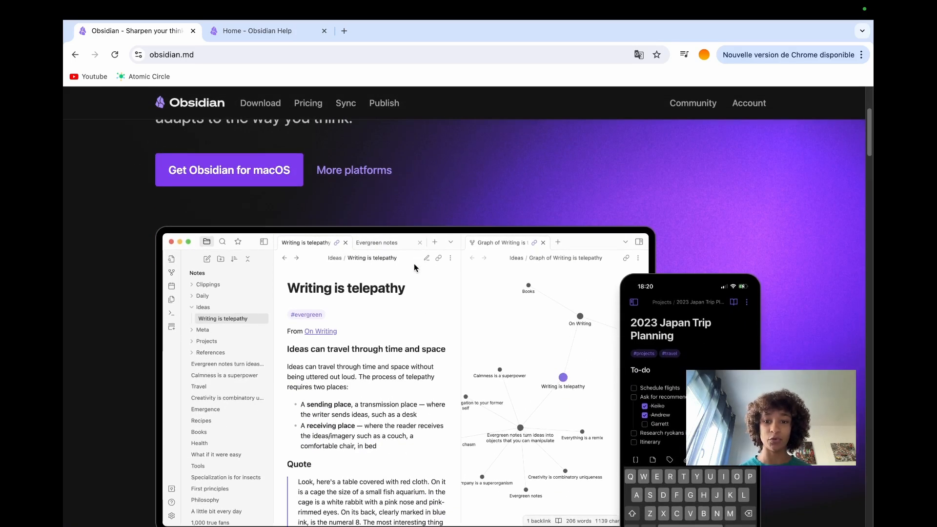
{"action": "scroll", "coordinate": [414, 266], "scroll_direction": "down", "scroll_amount": 1}
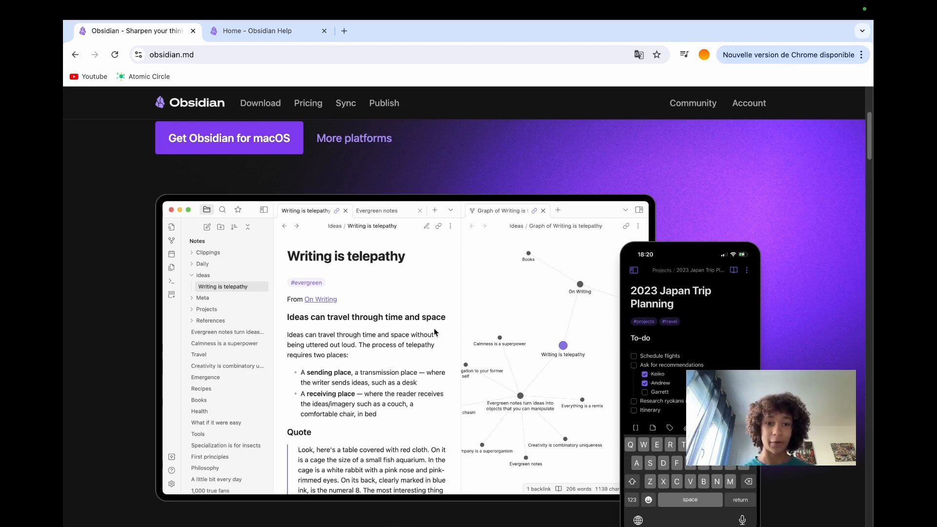
{"action": "scroll", "coordinate": [437, 322], "scroll_direction": "down", "scroll_amount": 7}
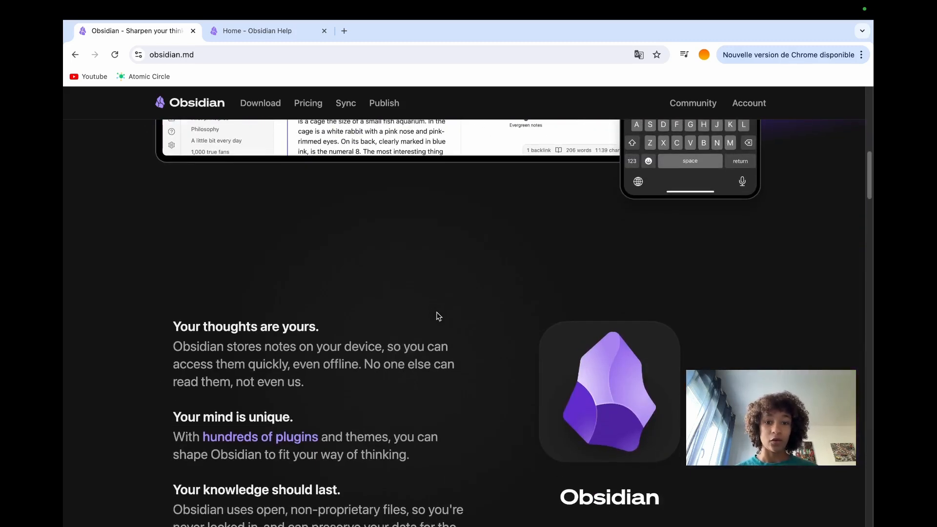
{"action": "scroll", "coordinate": [438, 316], "scroll_direction": "down", "scroll_amount": 1}
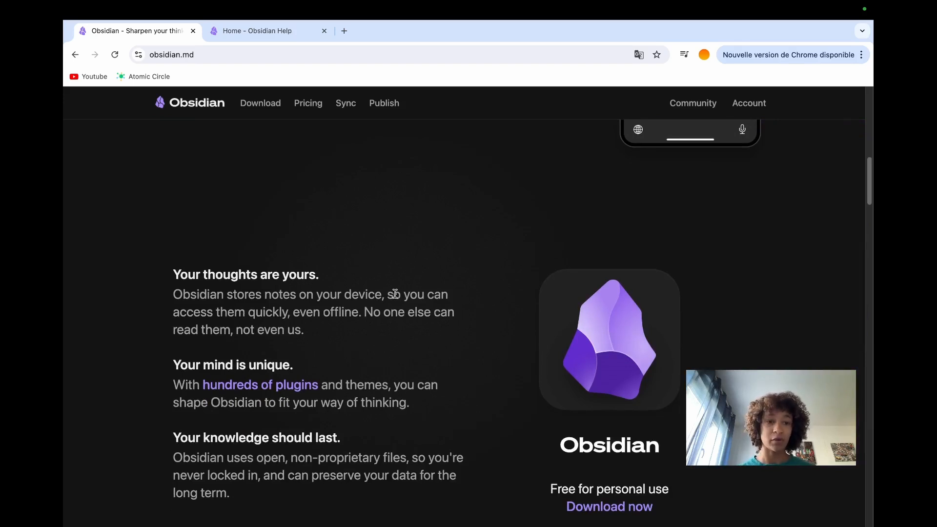
{"action": "scroll", "coordinate": [396, 298], "scroll_direction": "down", "scroll_amount": 8}
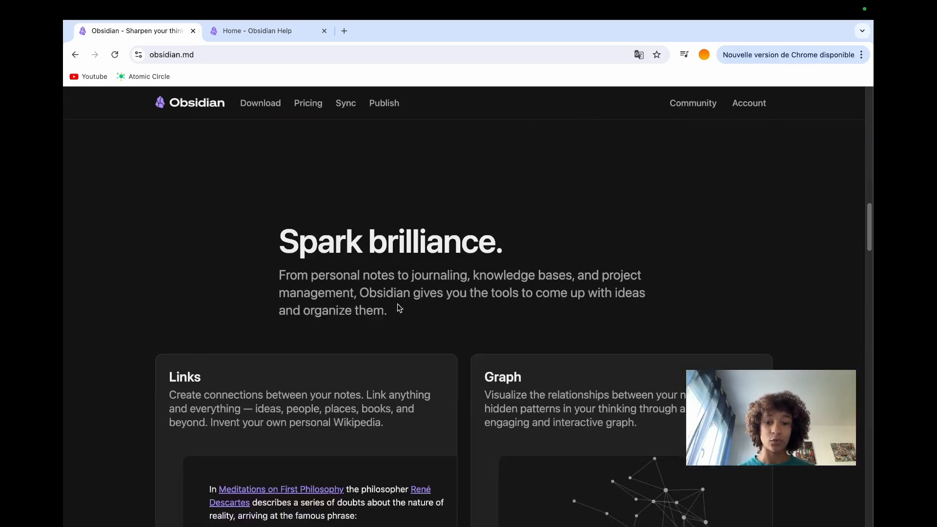
{"action": "scroll", "coordinate": [397, 306], "scroll_direction": "down", "scroll_amount": 4}
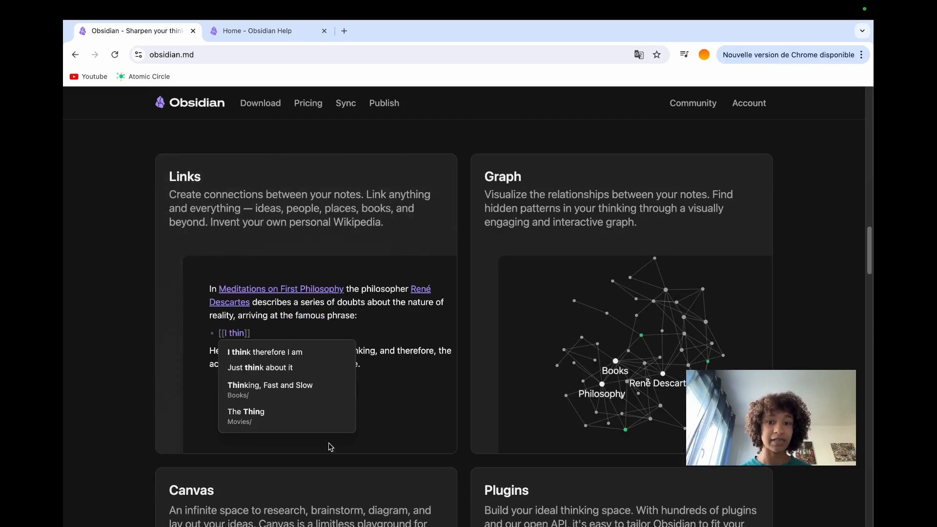
{"action": "scroll", "coordinate": [457, 331], "scroll_direction": "down", "scroll_amount": 4}
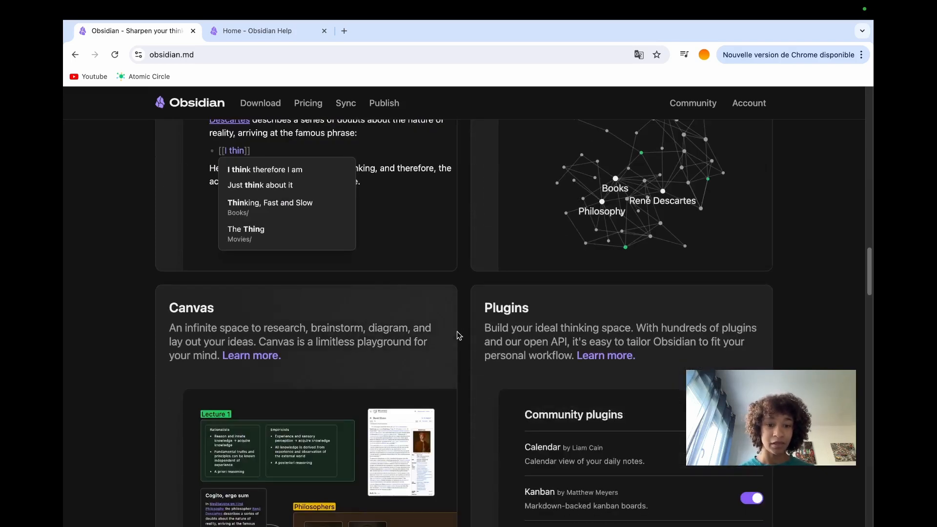
{"action": "scroll", "coordinate": [459, 335], "scroll_direction": "down", "scroll_amount": 8}
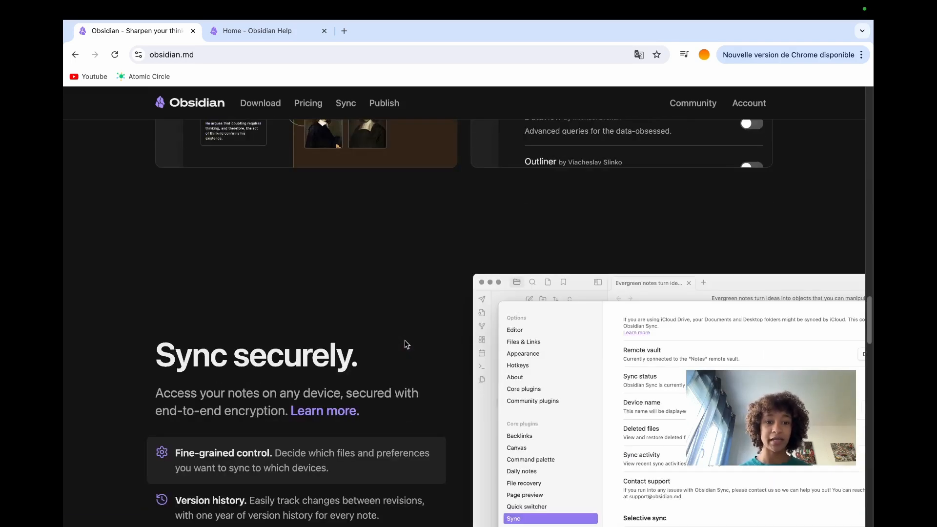
{"action": "scroll", "coordinate": [408, 344], "scroll_direction": "up", "scroll_amount": 8}
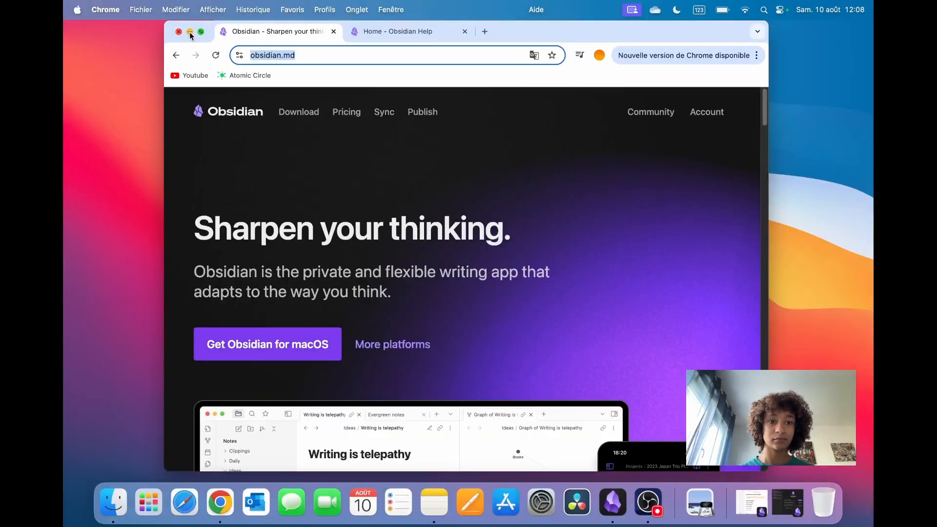
- Minimise the browser, switch to Obsidian's vault manager and choose Français as the interface language
{"action": "left_click", "coordinate": [190, 32]}
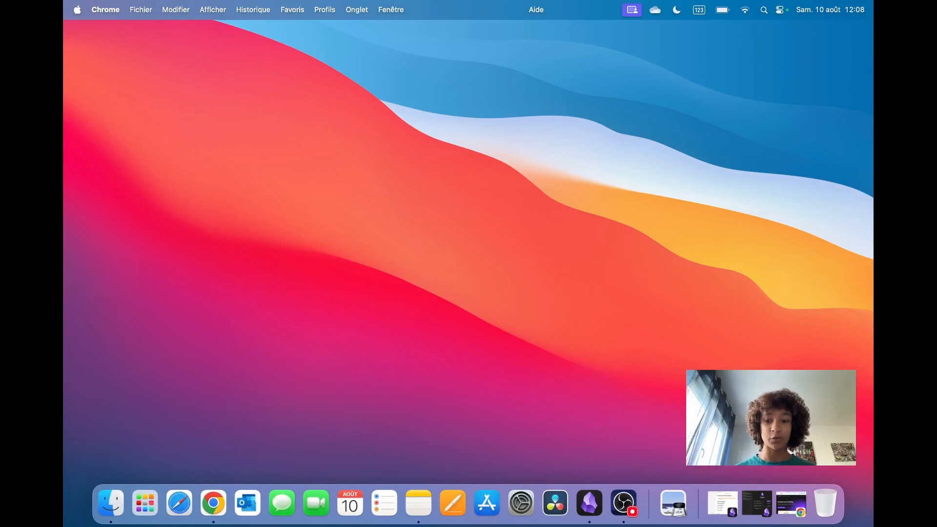
{"action": "left_click", "coordinate": [757, 502]}
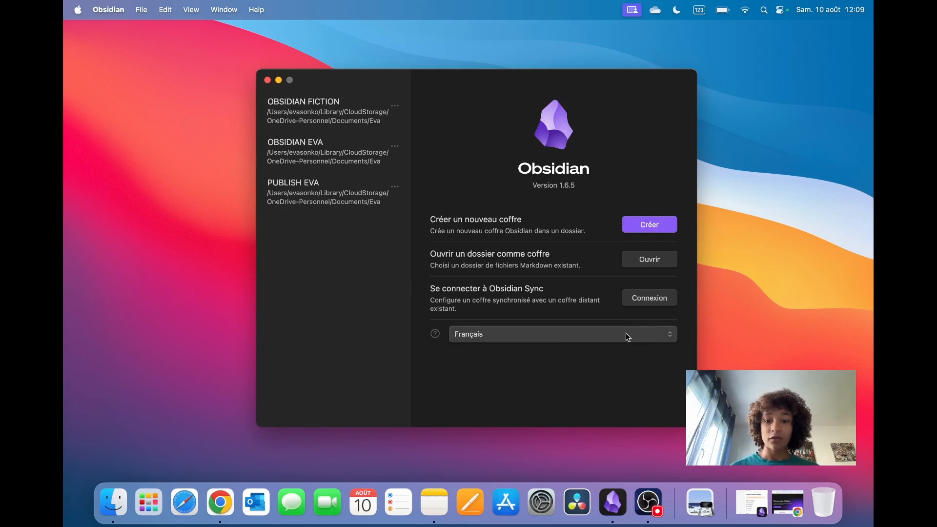
{"action": "left_click", "coordinate": [667, 338]}
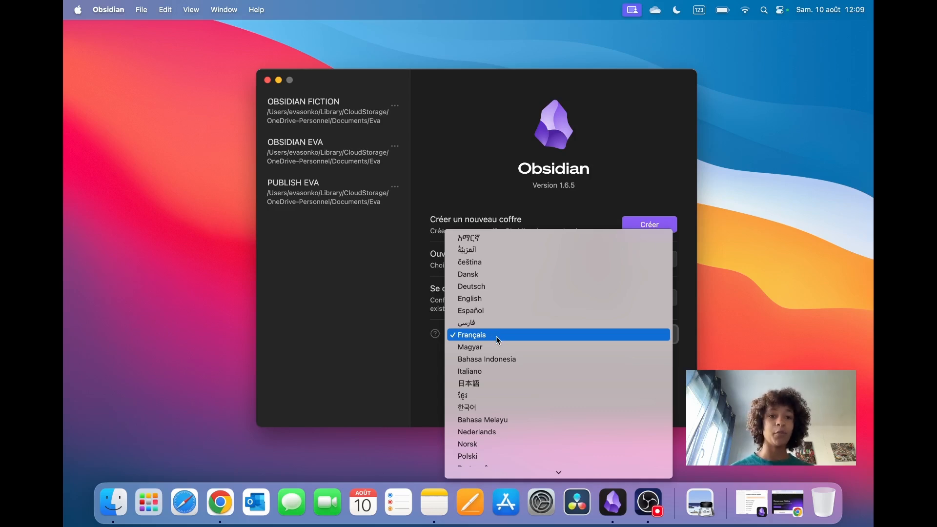
{"action": "left_click", "coordinate": [485, 336]}
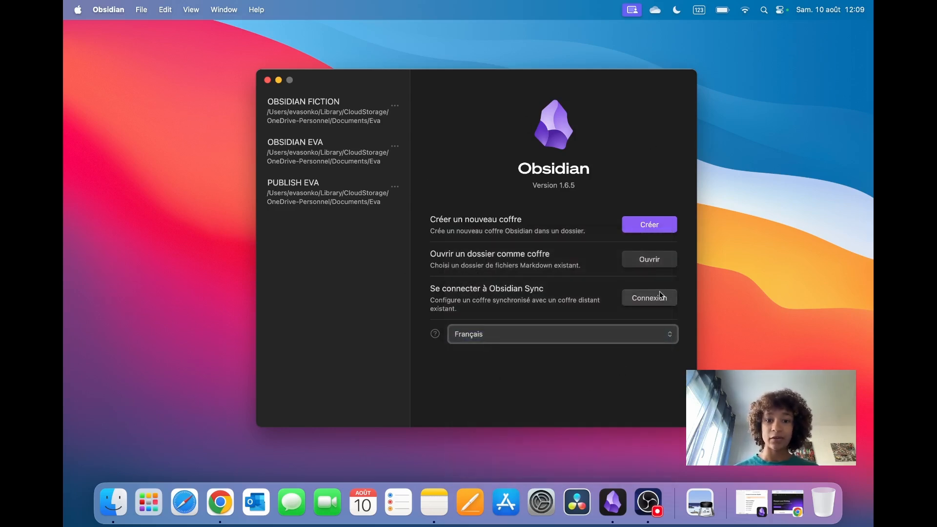
- Start a new local vault and name it TUTORIEL
{"action": "left_click", "coordinate": [650, 227]}
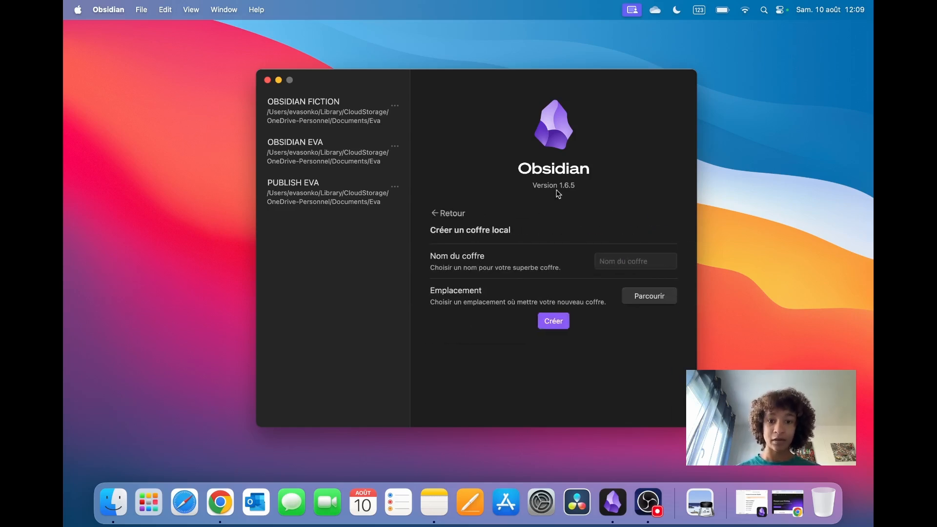
{"action": "left_click", "coordinate": [630, 261]}
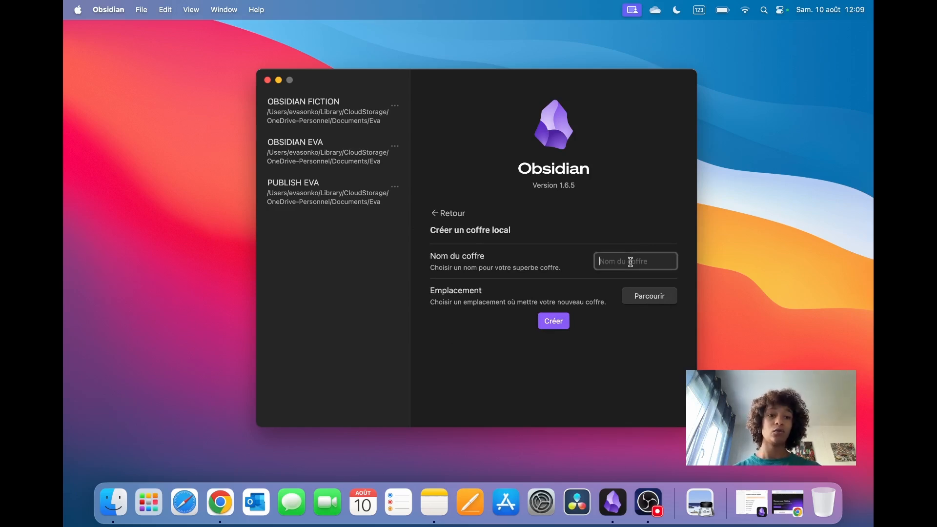
{"action": "type", "text": "T"}
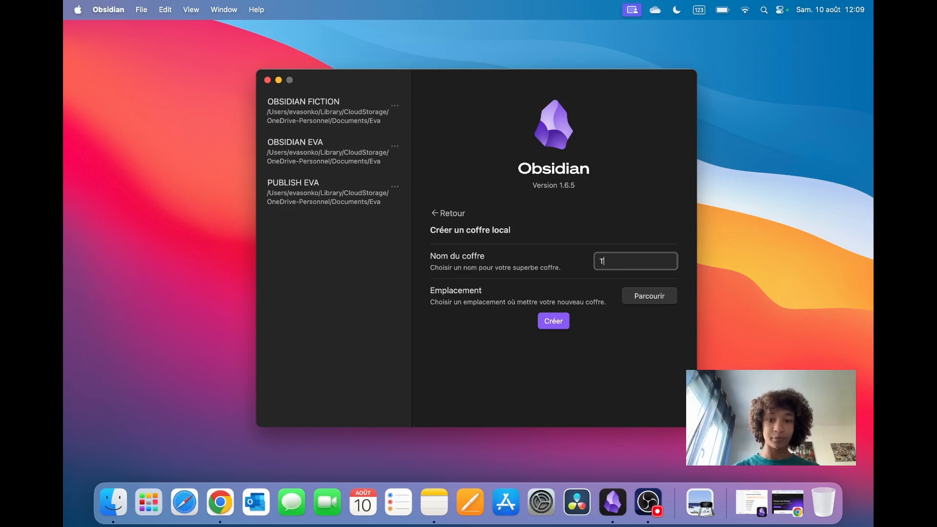
{"action": "type", "text": "UTORIEL"}
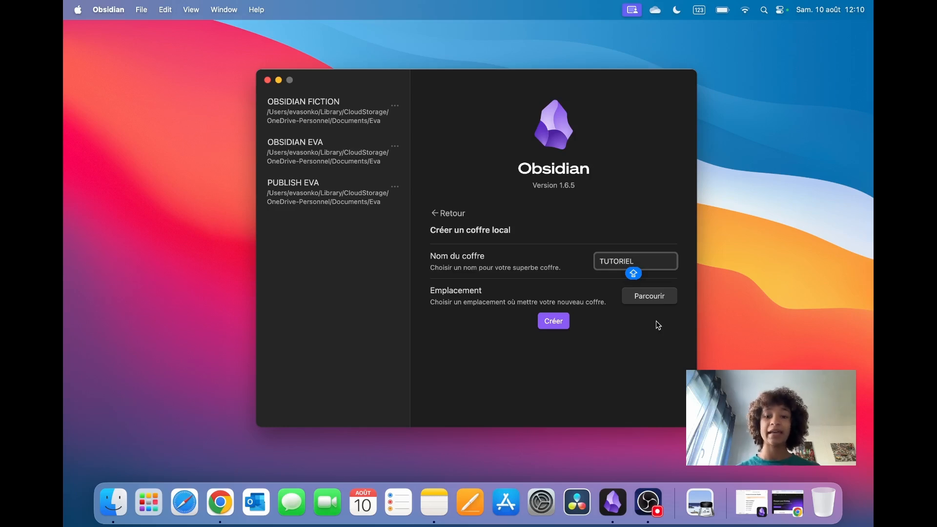
- Choose the iCloud Documents folder as the new vault's location and create the vault
{"action": "left_click", "coordinate": [648, 303]}
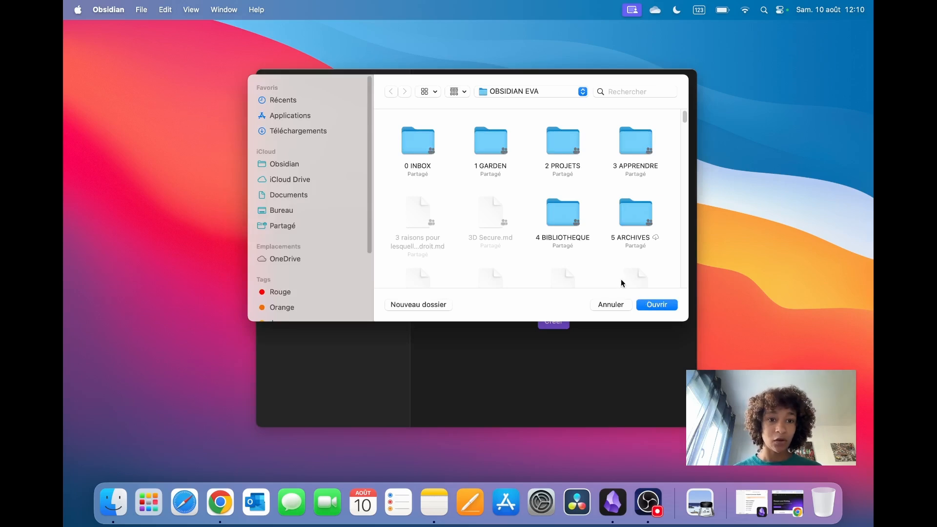
{"action": "left_click", "coordinate": [278, 196]}
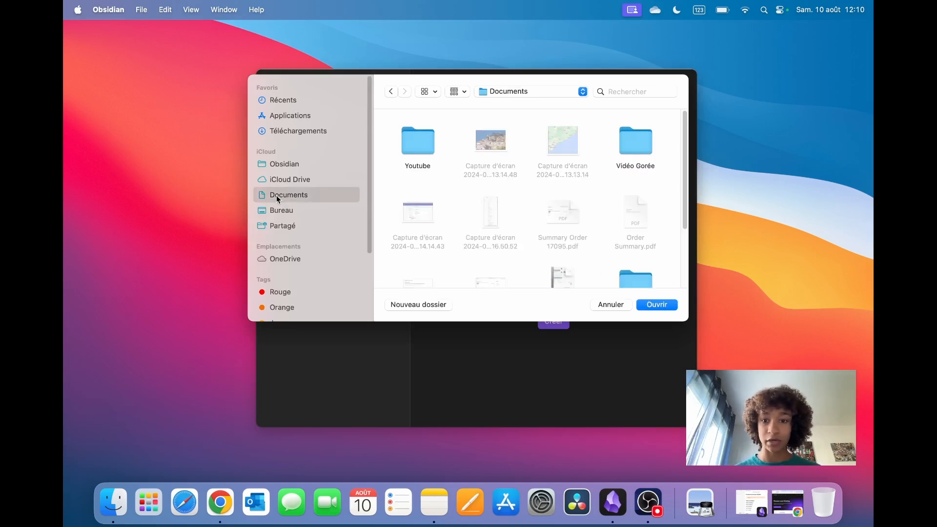
{"action": "left_click", "coordinate": [659, 304]}
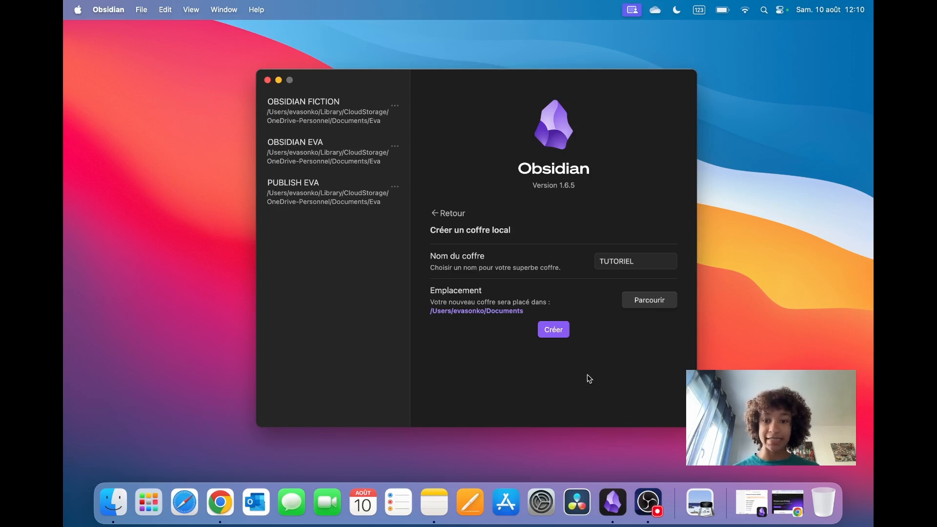
{"action": "left_click", "coordinate": [557, 331]}
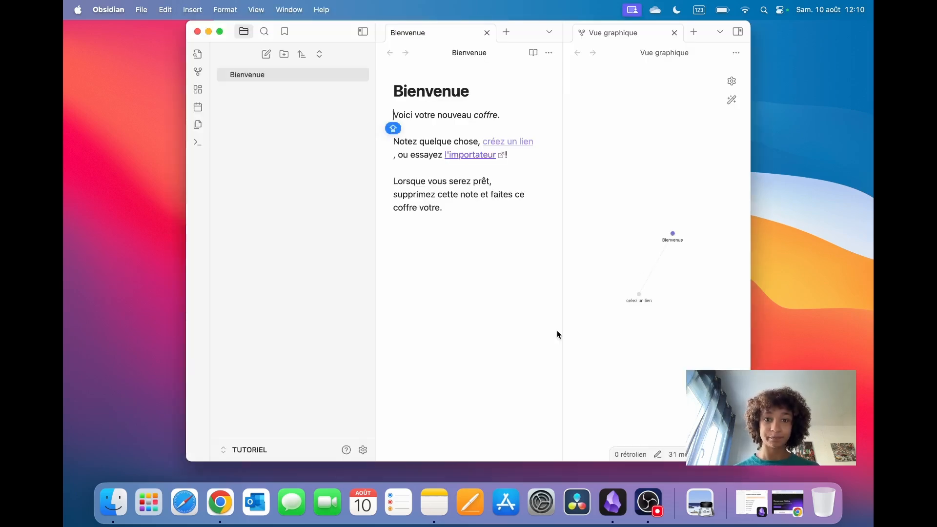
- Make the vault window full screen and set the base theme to Sombre in the appearance settings
{"action": "left_click", "coordinate": [220, 32]}
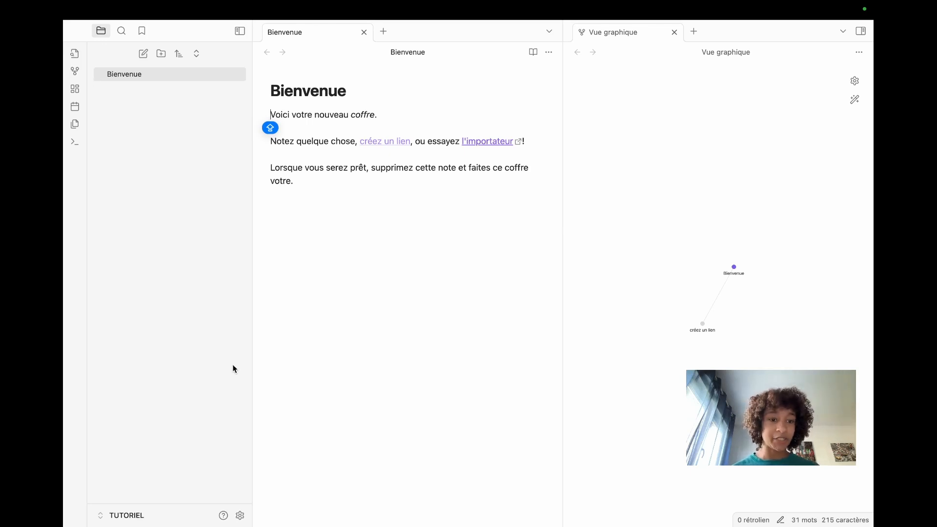
{"action": "left_click", "coordinate": [240, 515]}
{"action": "left_click", "coordinate": [209, 143]}
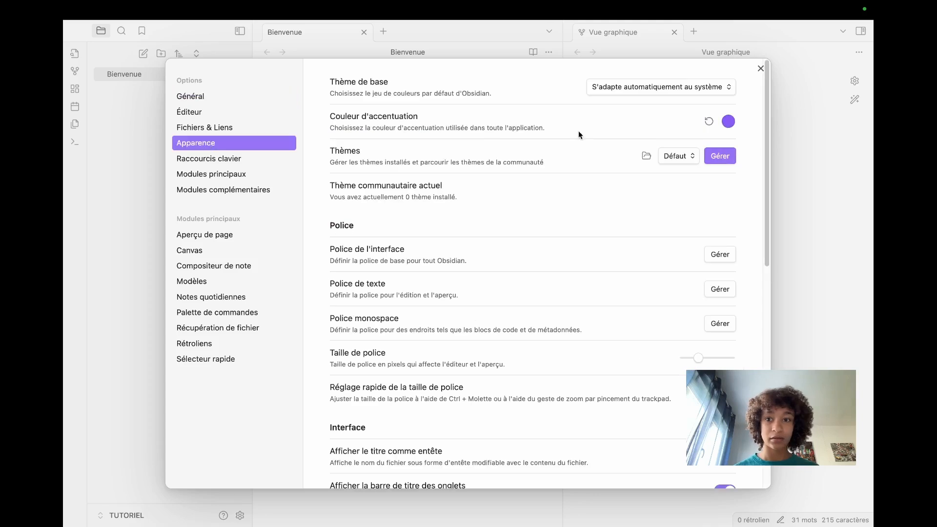
{"action": "left_click", "coordinate": [691, 153]}
{"action": "left_click", "coordinate": [692, 156]}
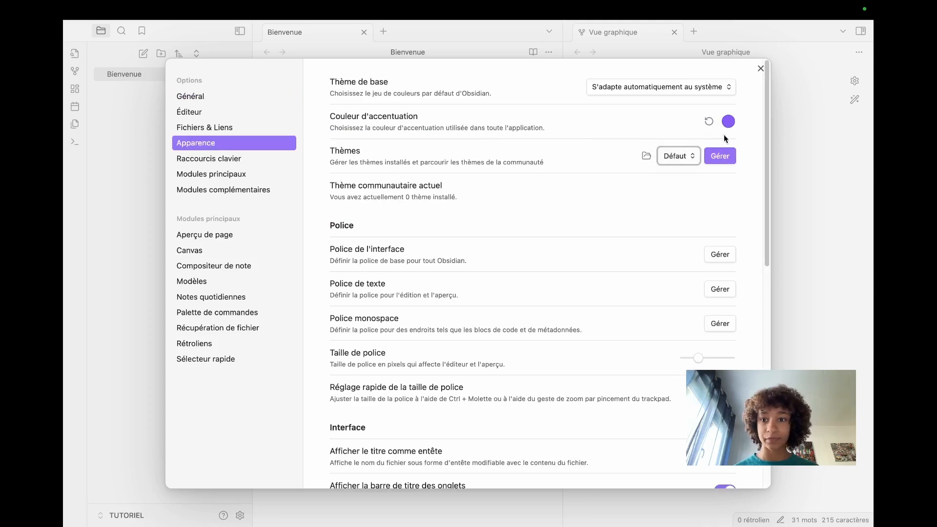
{"action": "left_click", "coordinate": [700, 87]}
{"action": "left_click", "coordinate": [600, 61]}
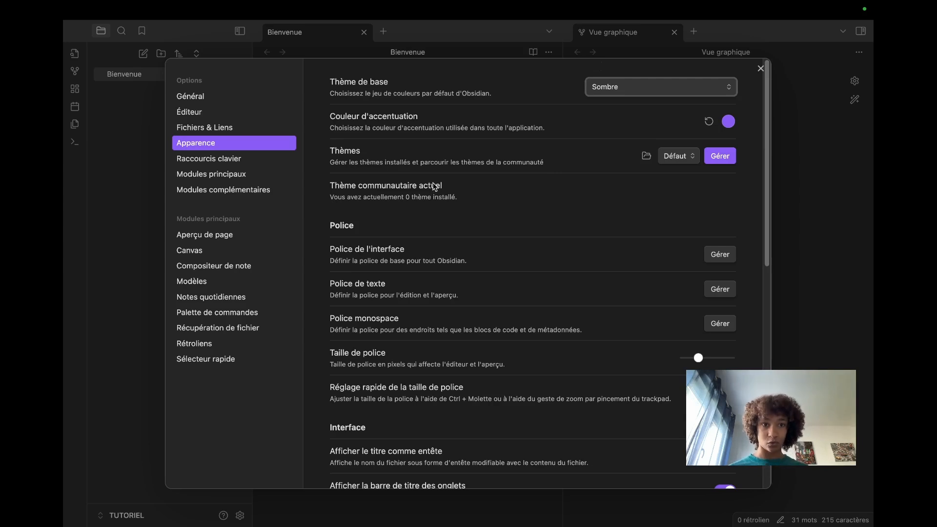
{"action": "key", "text": "Escape"}
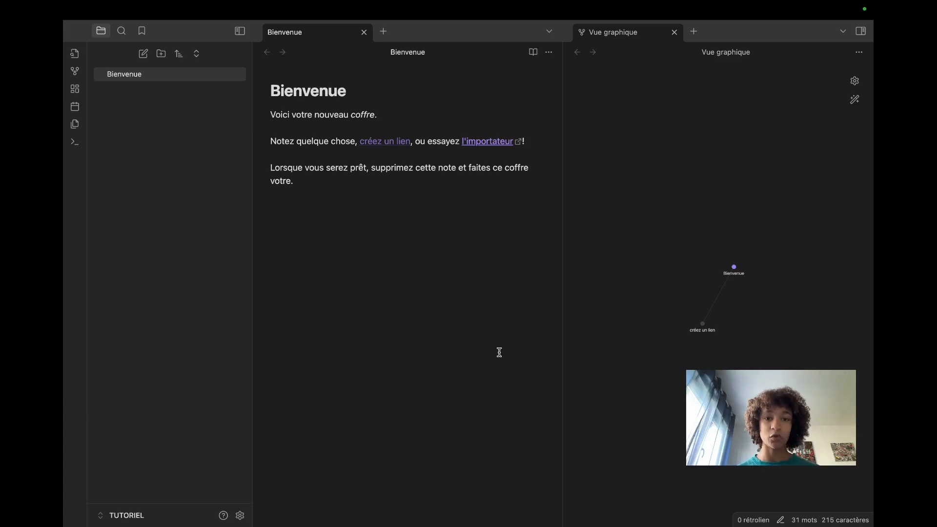
- Close the Bienvenue note and the graph view, and narrow the file explorer sidebar
{"action": "left_click", "coordinate": [364, 32]}
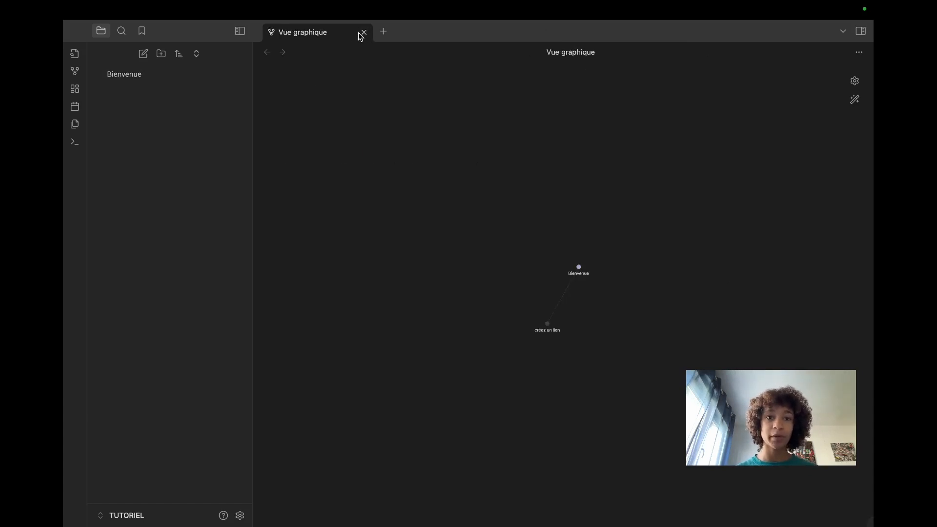
{"action": "left_click", "coordinate": [364, 32]}
{"action": "left_click_drag", "start_coordinate": [253, 134], "coordinate": [205, 136]}
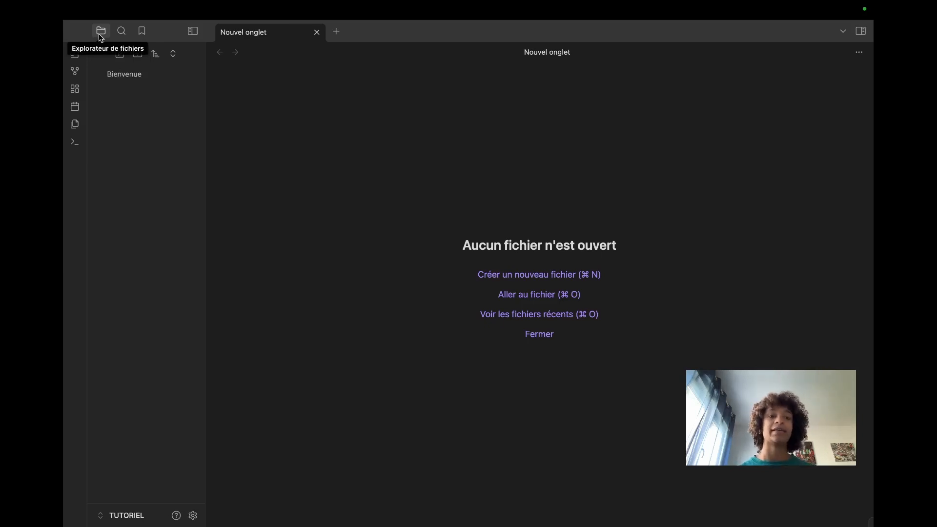
- View the search options, the bookmarks and the list of vaults available for switching
{"action": "left_click", "coordinate": [123, 32]}
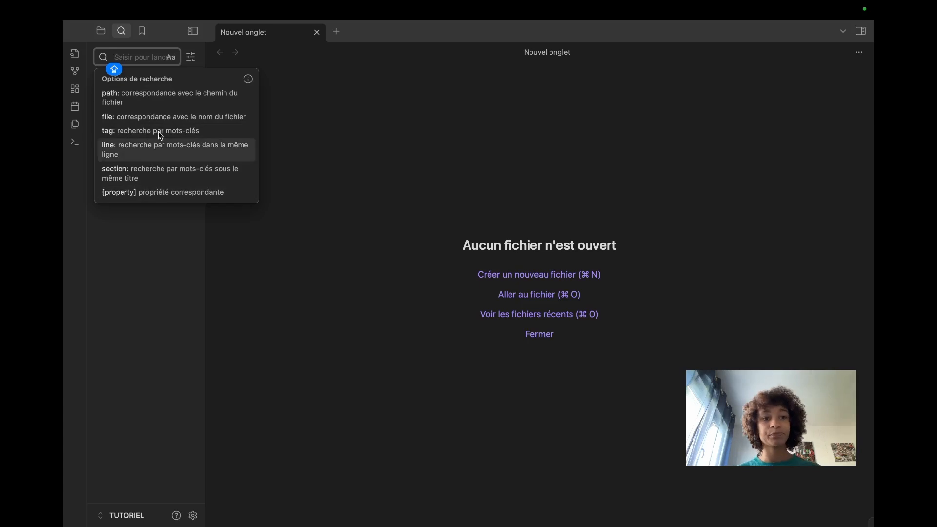
{"action": "left_click", "coordinate": [144, 34]}
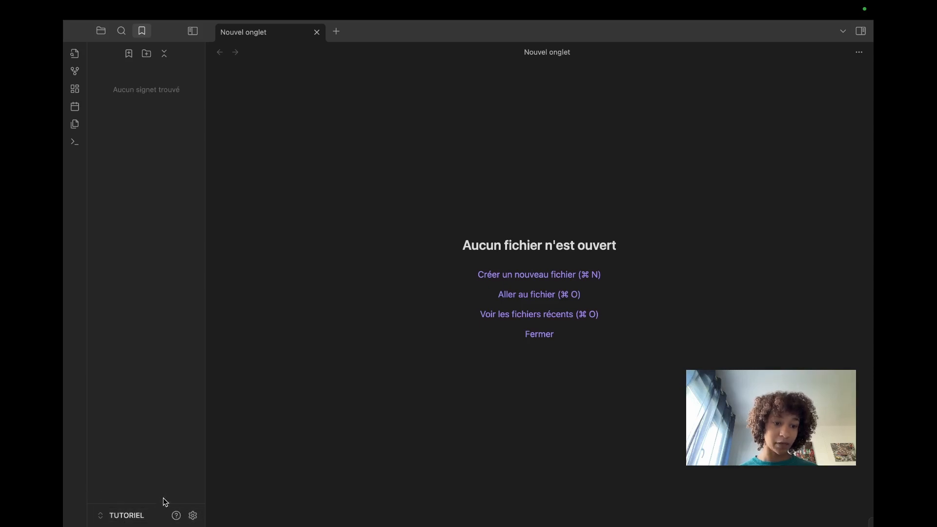
{"action": "left_click", "coordinate": [114, 518]}
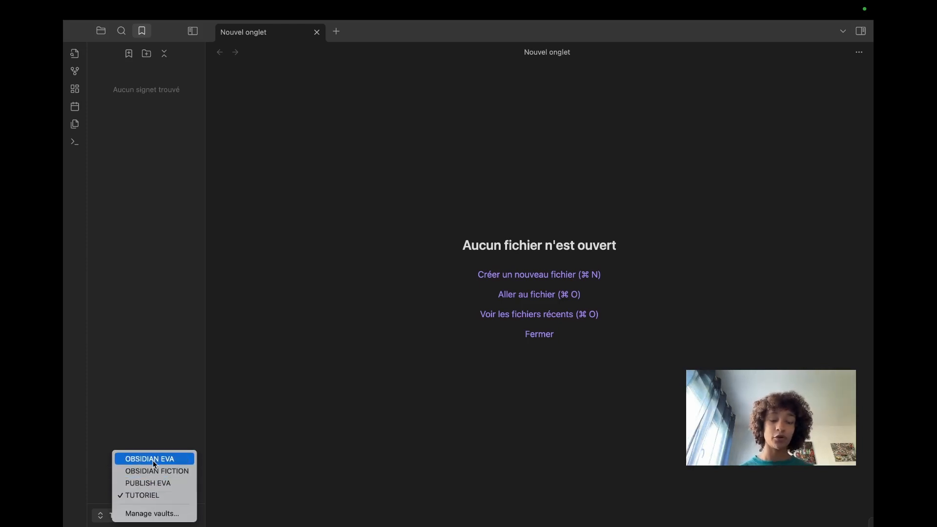
{"action": "left_click", "coordinate": [151, 378]}
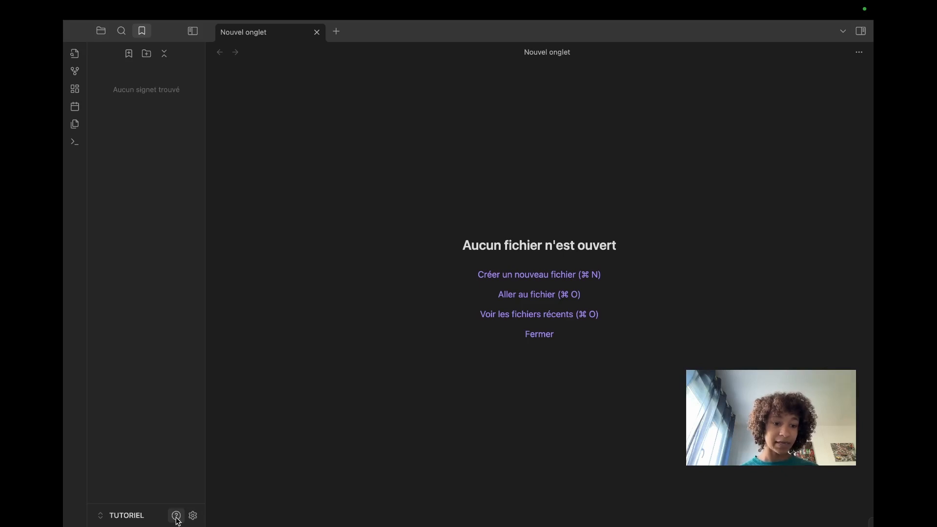
- Open Obsidian's online help, look over its home page and expand the Getting started topics
{"action": "left_click", "coordinate": [176, 516]}
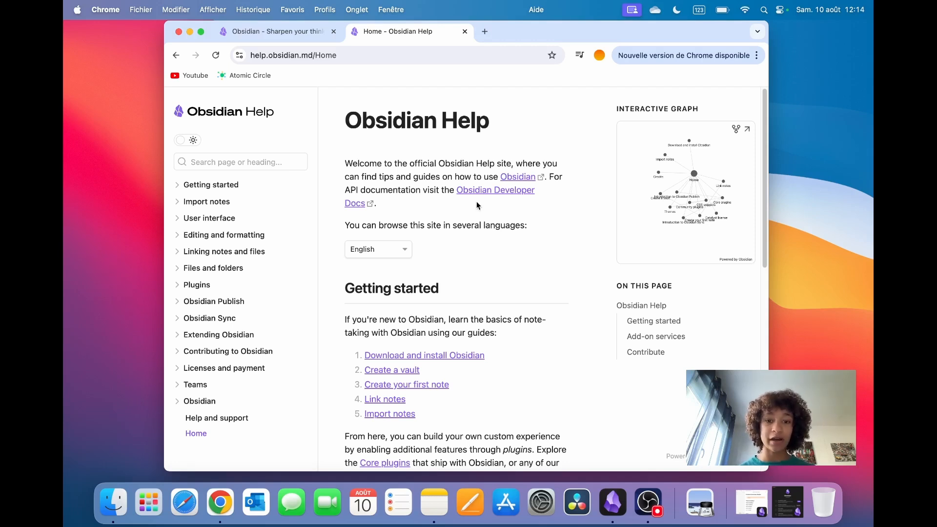
{"action": "scroll", "coordinate": [473, 210], "scroll_direction": "down", "scroll_amount": 7}
{"action": "scroll", "coordinate": [471, 215], "scroll_direction": "up", "scroll_amount": 7}
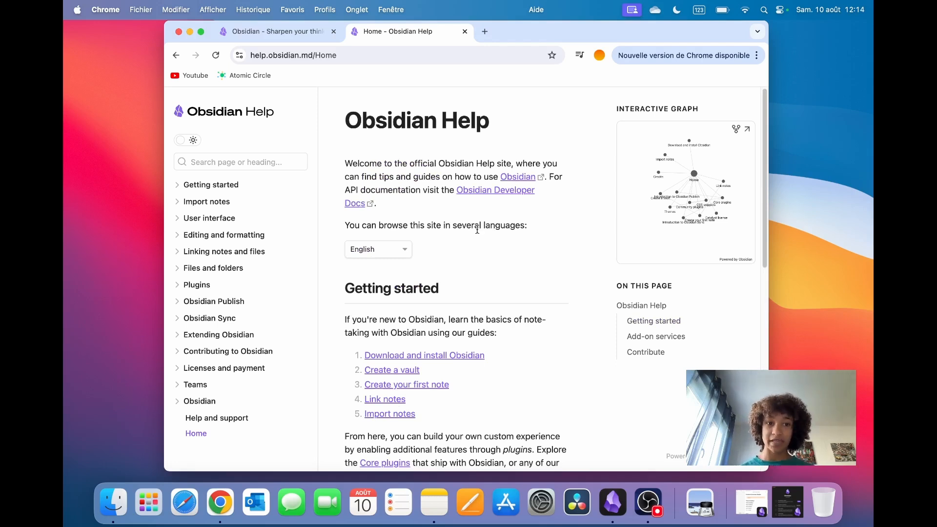
{"action": "left_click", "coordinate": [183, 189]}
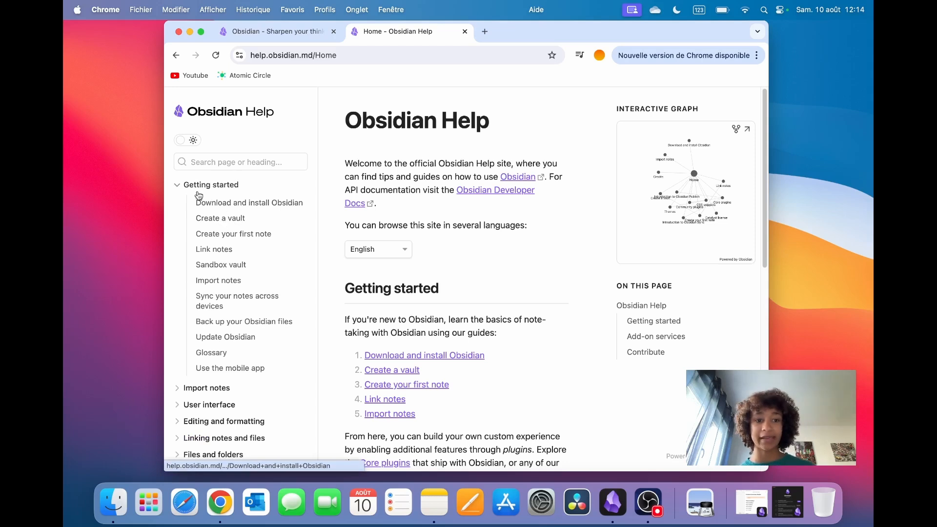
- Collapse the Getting started topics, open the Basic formatting syntax page under Editing and formatting, and look through its heading examples
{"action": "left_click", "coordinate": [178, 188]}
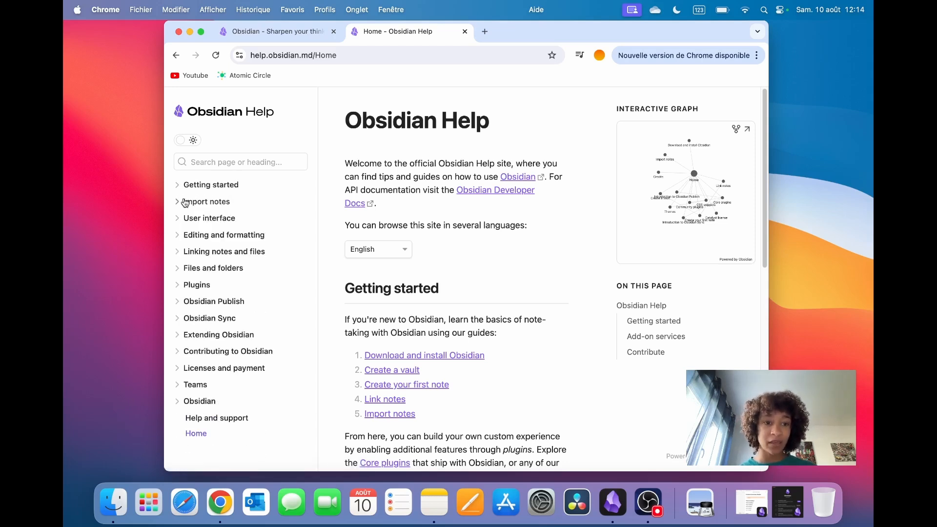
{"action": "left_click", "coordinate": [182, 235]}
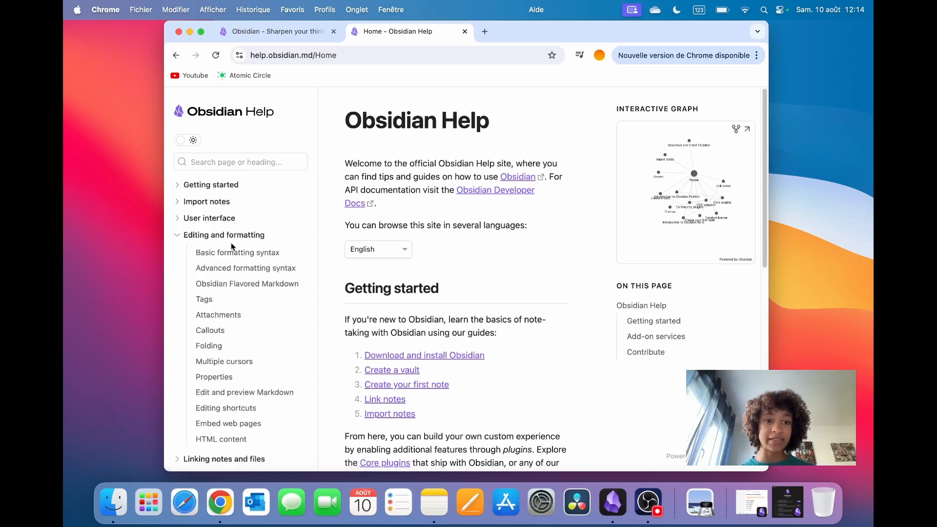
{"action": "left_click", "coordinate": [251, 254]}
{"action": "scroll", "coordinate": [469, 226], "scroll_direction": "down", "scroll_amount": 12}
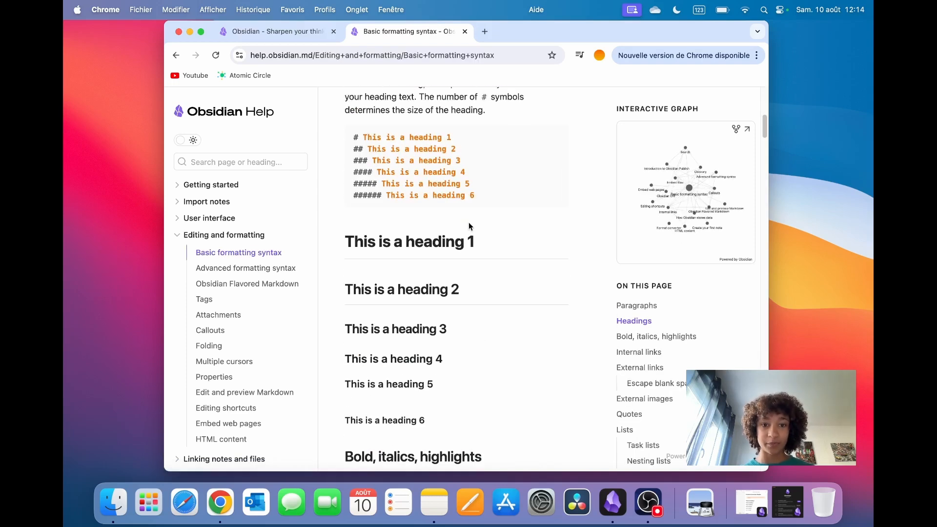
{"action": "scroll", "coordinate": [468, 234], "scroll_direction": "down", "scroll_amount": 5}
{"action": "scroll", "coordinate": [466, 249], "scroll_direction": "up", "scroll_amount": 20}
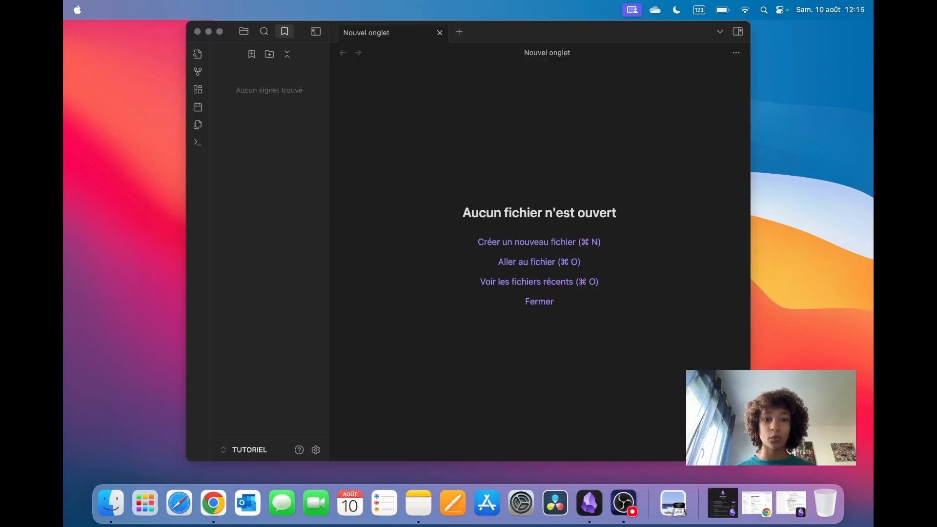
- Return to the TUTORIEL vault in Obsidian, collapse and reopen the bookmarks sidebar, and briefly show the backlinks sidebar
{"action": "left_click", "coordinate": [683, 202]}
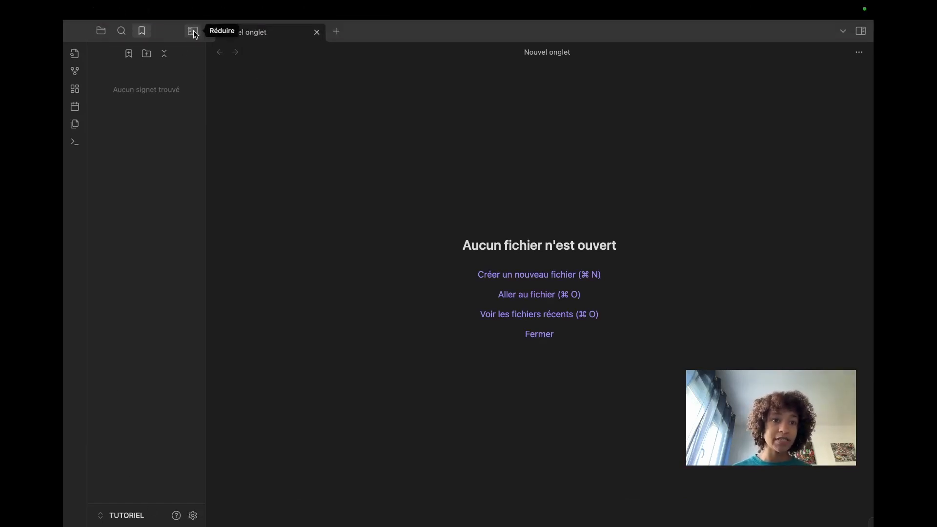
{"action": "left_click", "coordinate": [193, 32]}
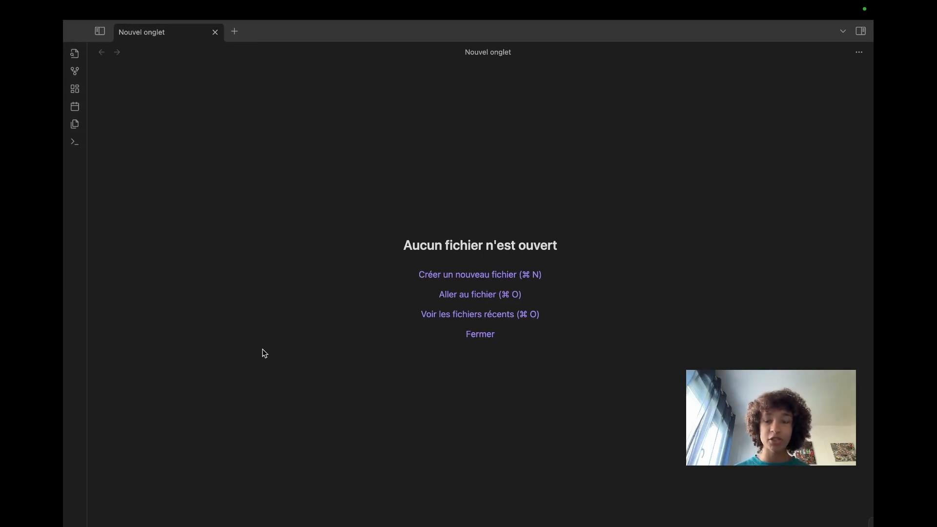
{"action": "left_click", "coordinate": [861, 31]}
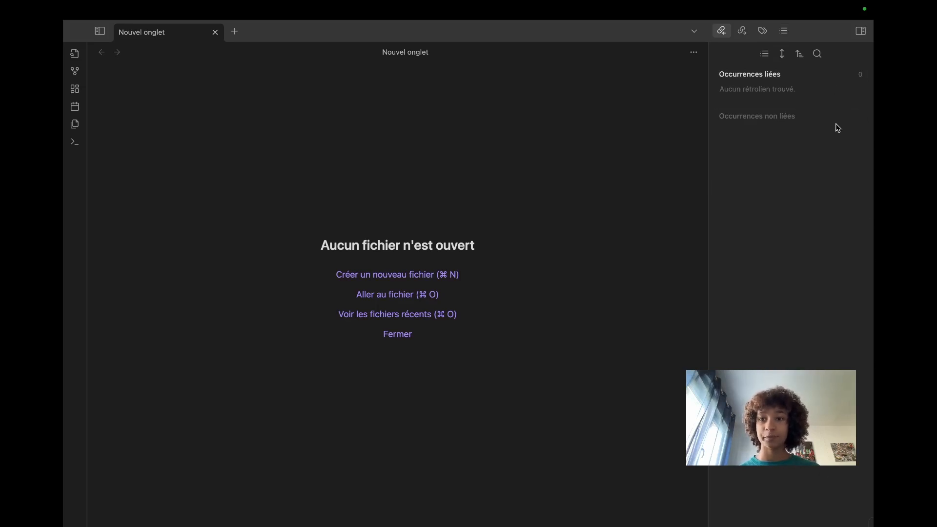
{"action": "left_click", "coordinate": [861, 32]}
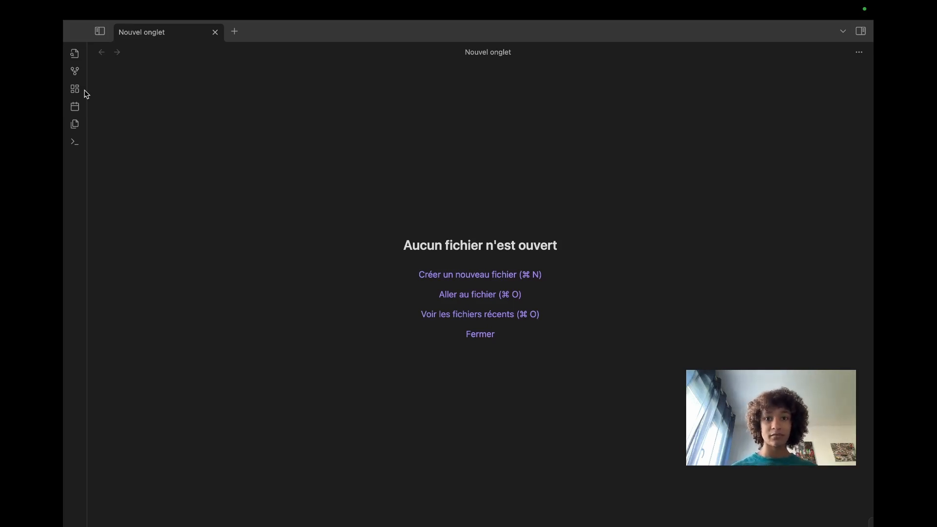
{"action": "left_click", "coordinate": [100, 36]}
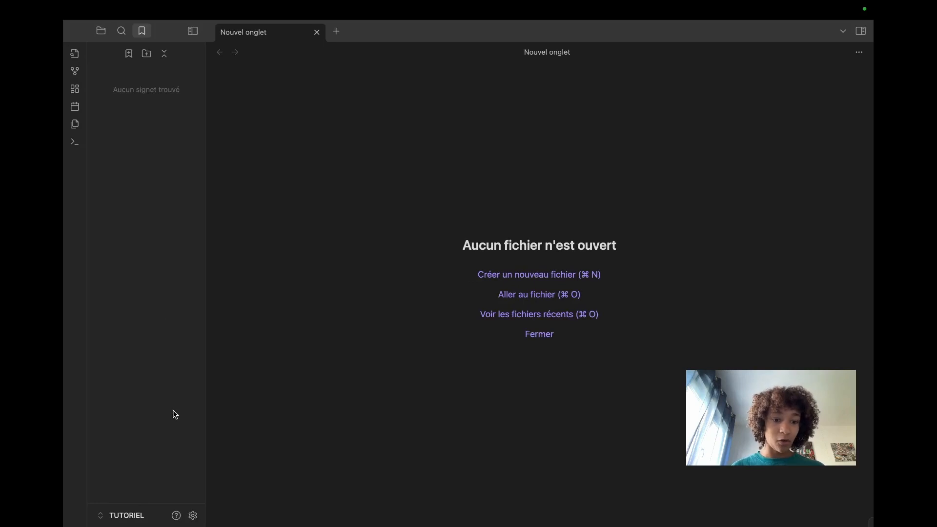
- Open the vault's general settings and view the available display languages, keeping Français
{"action": "left_click", "coordinate": [193, 516]}
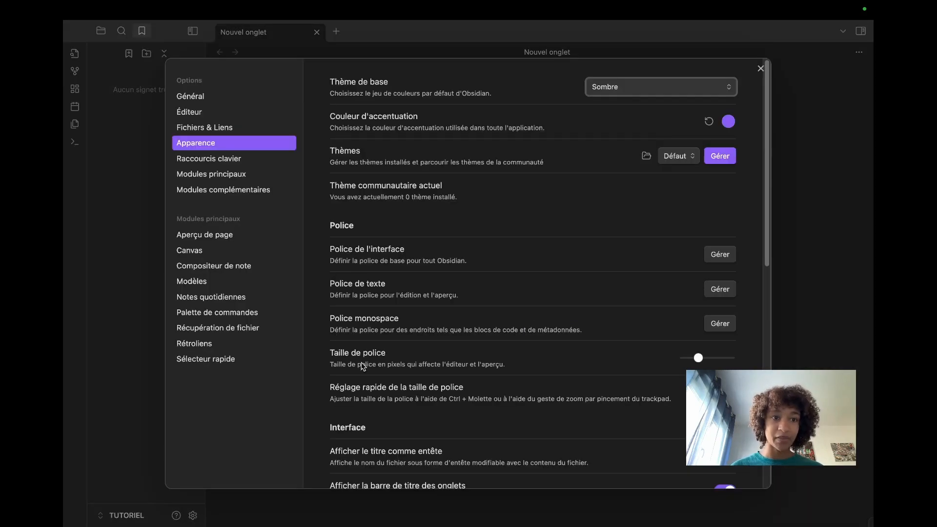
{"action": "left_click", "coordinate": [193, 97]}
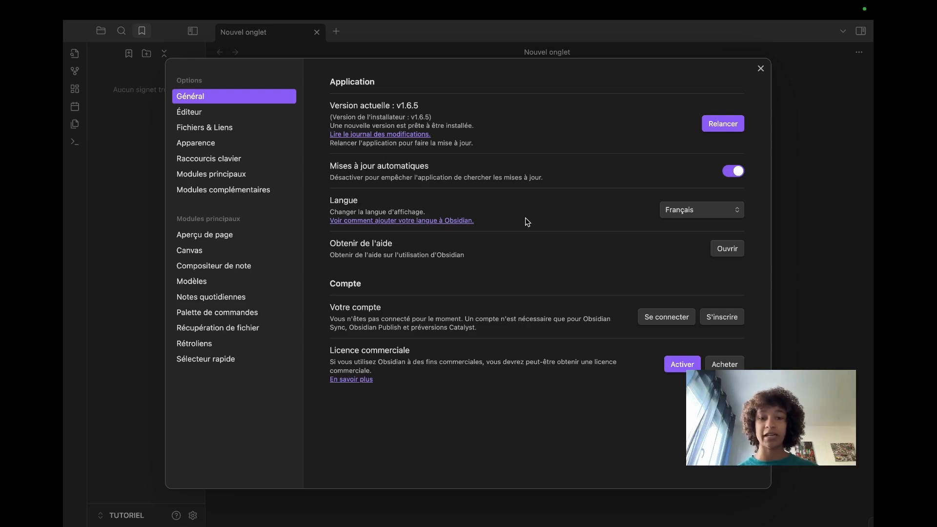
{"action": "left_click", "coordinate": [703, 211]}
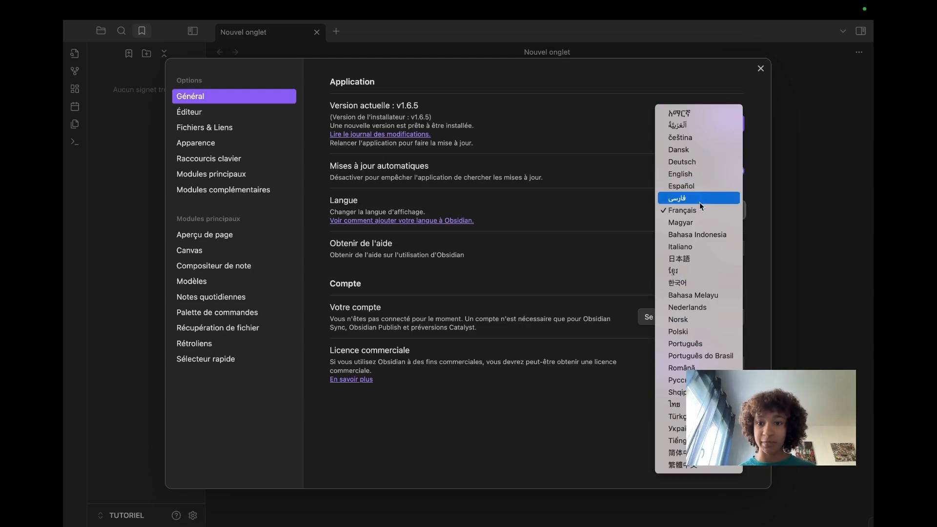
{"action": "left_click", "coordinate": [694, 210]}
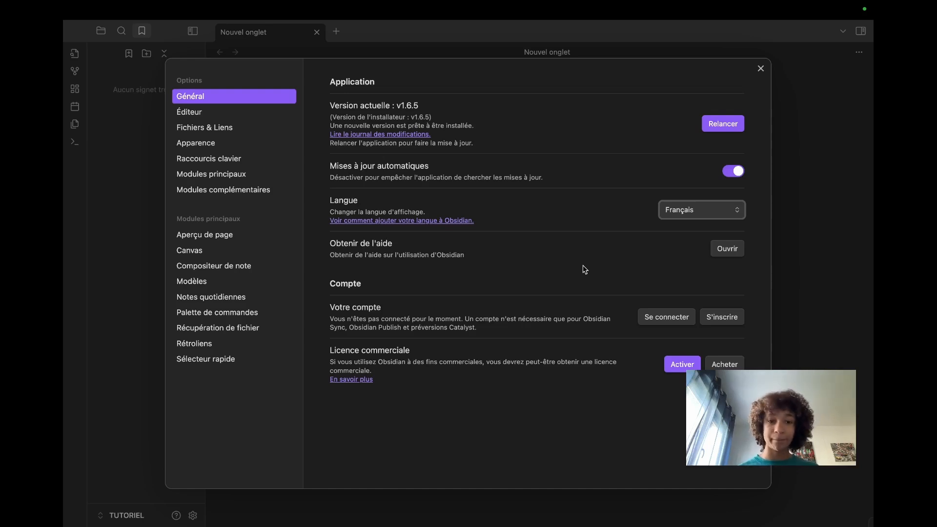
- In the editor settings, try Mode lecture as the default mode for new tabs, and restore Mode édition
{"action": "left_click", "coordinate": [215, 113]}
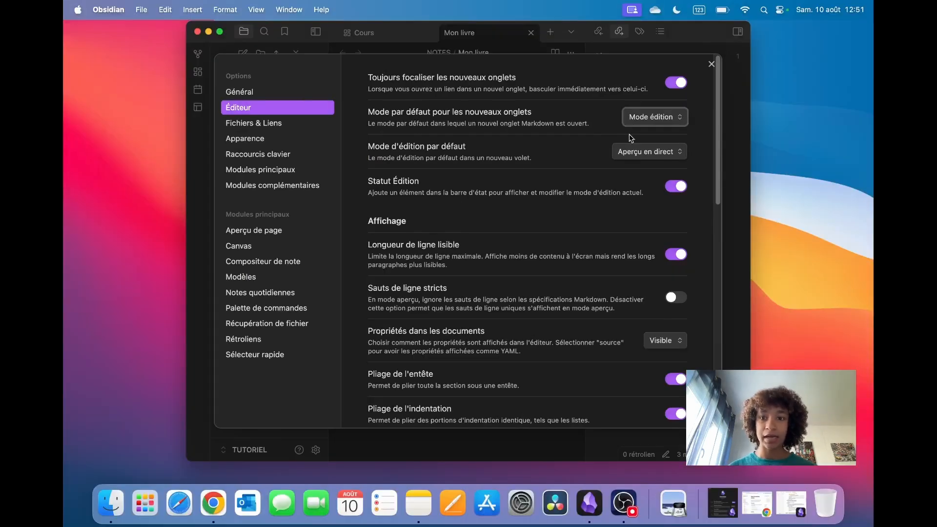
{"action": "left_click", "coordinate": [676, 123]}
{"action": "left_click", "coordinate": [667, 131]}
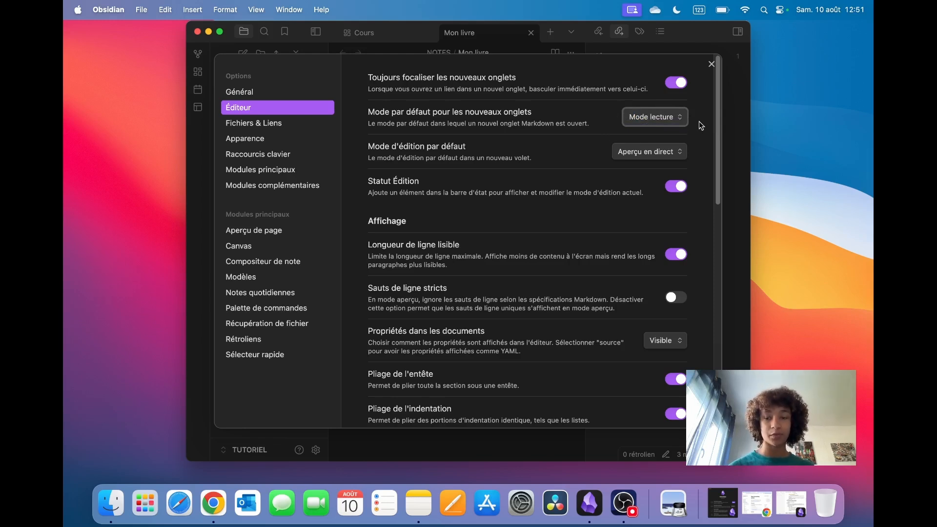
{"action": "left_click", "coordinate": [646, 122]}
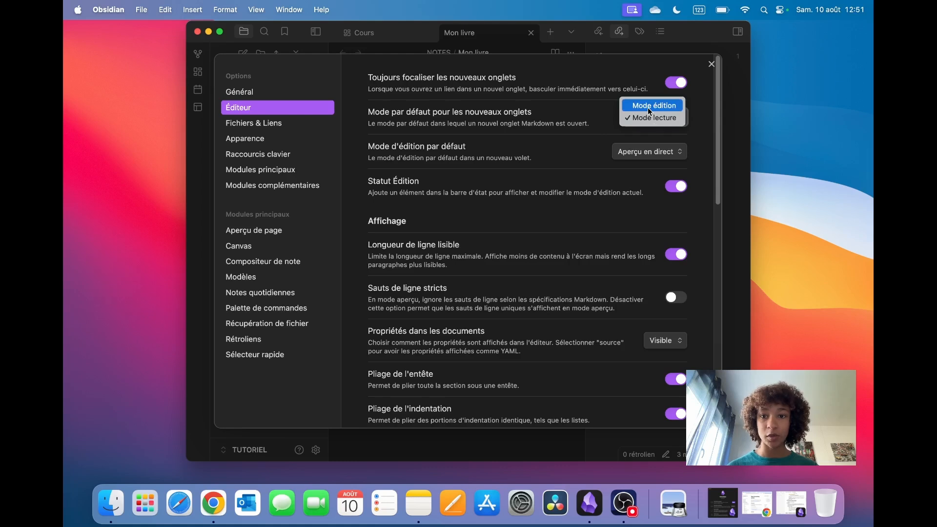
{"action": "left_click", "coordinate": [649, 108]}
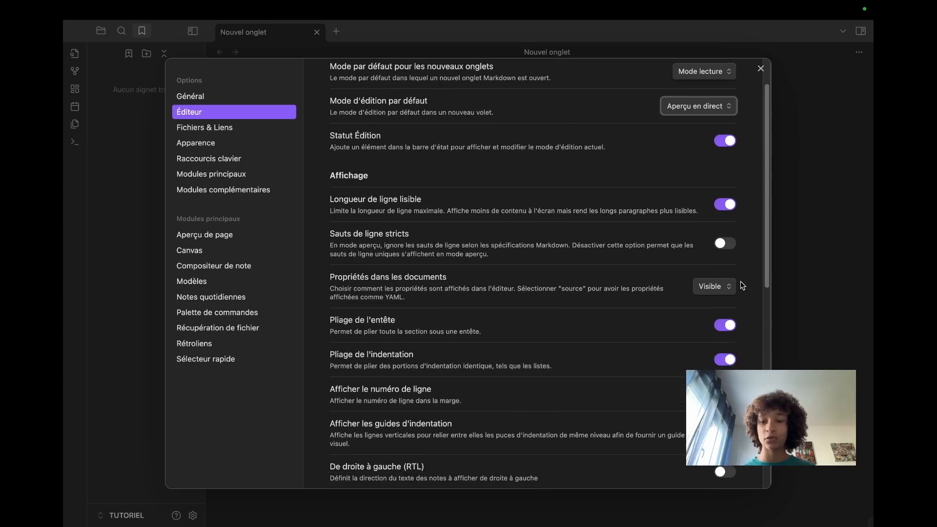
- View the display options for document properties, keeping Visible, and turn on line numbers in the editor settings
{"action": "left_click", "coordinate": [727, 286]}
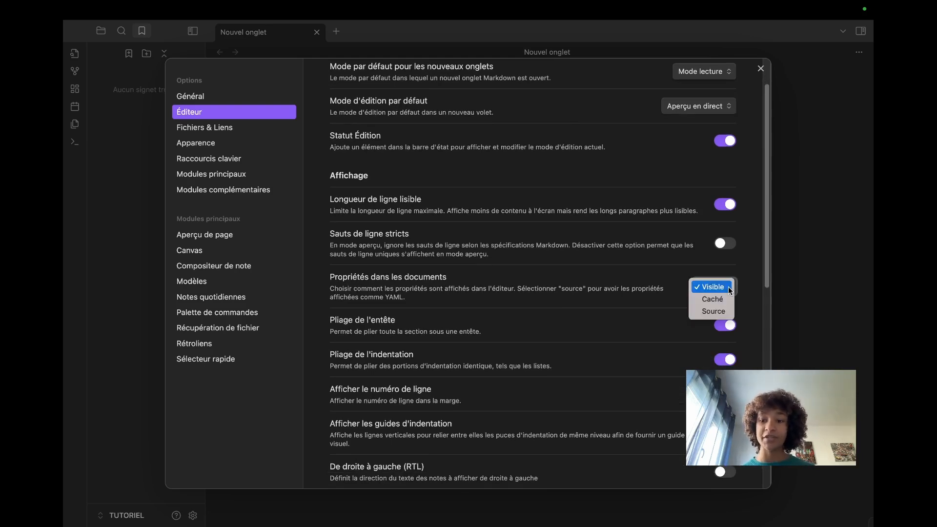
{"action": "left_click", "coordinate": [729, 286]}
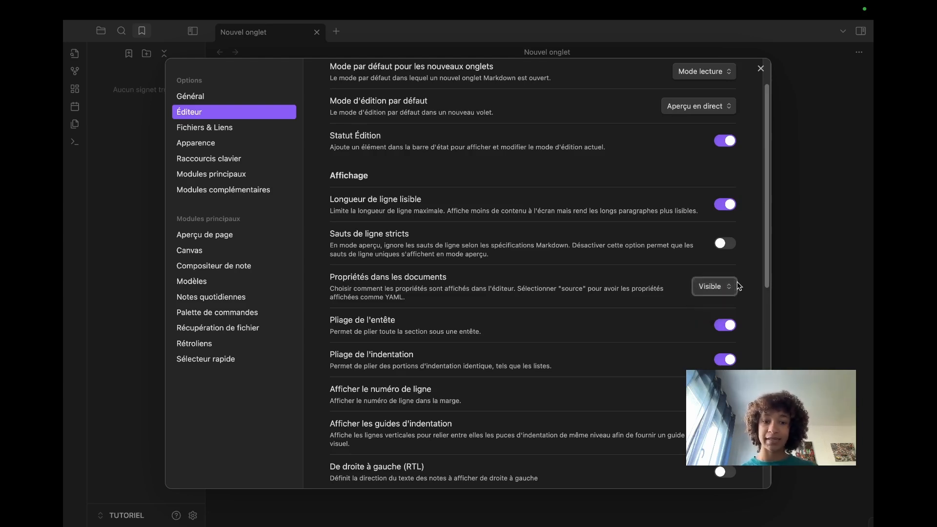
{"action": "scroll", "coordinate": [707, 295], "scroll_direction": "down", "scroll_amount": 1}
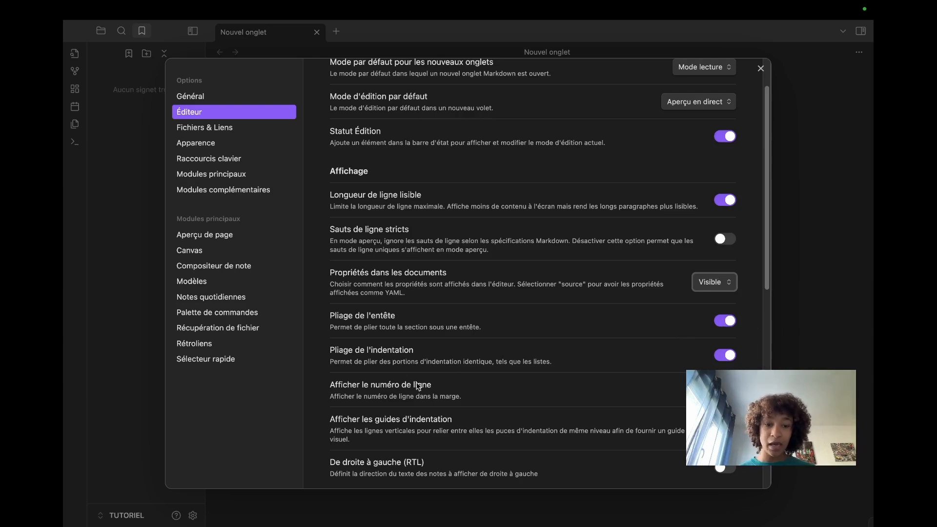
{"action": "scroll", "coordinate": [625, 389], "scroll_direction": "down", "scroll_amount": 2}
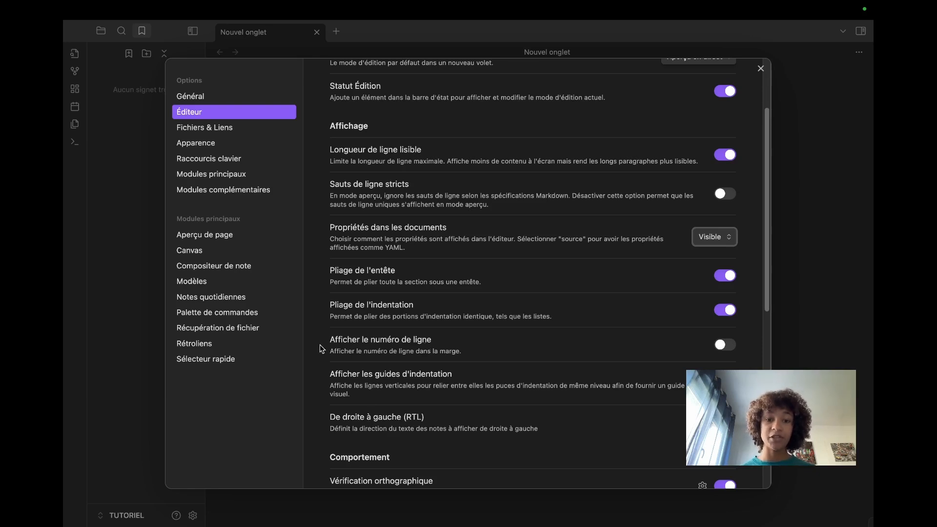
{"action": "left_click", "coordinate": [730, 346]}
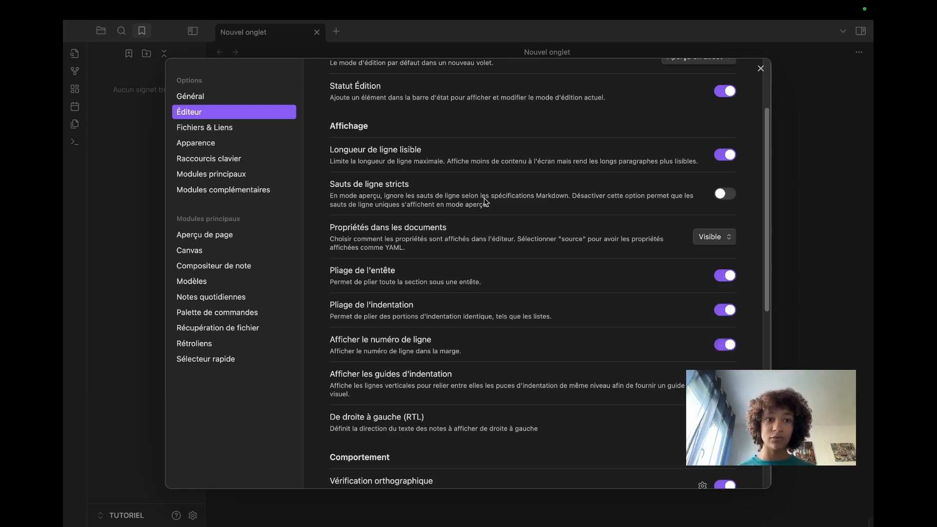
- Close the settings, create a new note and add empty lines to its body down to line 15
{"action": "left_click", "coordinate": [760, 68]}
{"action": "key", "text": "super+n"}
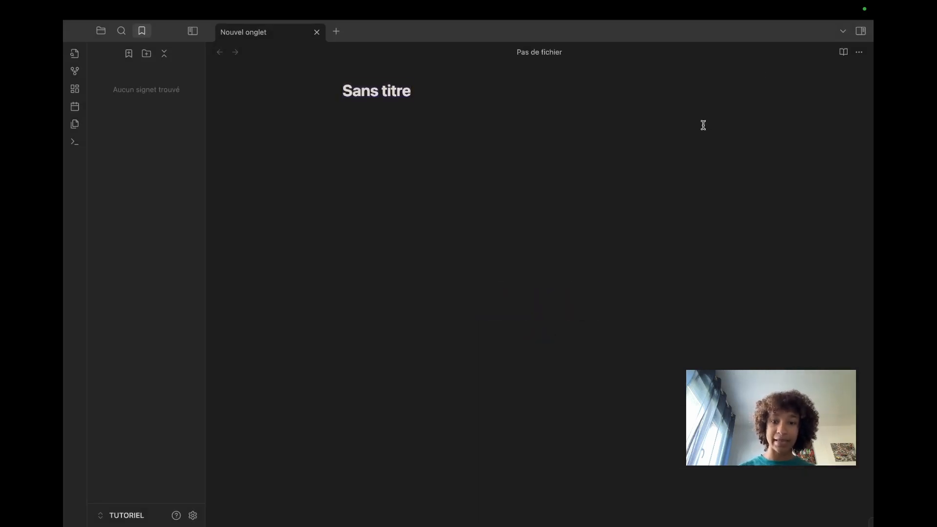
{"action": "left_click", "coordinate": [367, 123]}
{"action": "key", "text": "Return"}
{"action": "key", "text": "Return"}
{"action": "key", "text": "Return"}
{"action": "key", "text": "Return"}
{"action": "key", "text": "Return"}
{"action": "key", "text": "Return"}
{"action": "key", "text": "Return"}
{"action": "key", "text": "Return"}
{"action": "key", "text": "Return"}
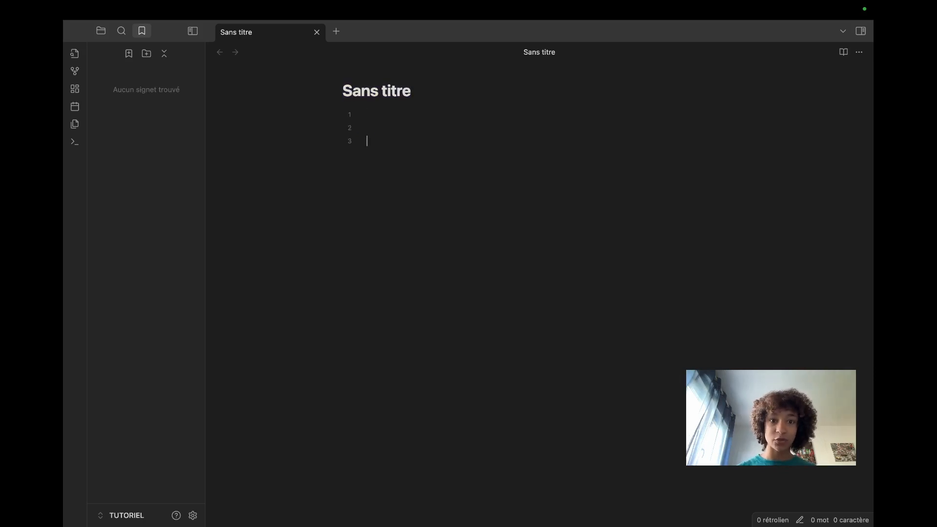
{"action": "key", "text": "Return"}
{"action": "key", "text": "Return"}
{"action": "key", "text": "Return"}
{"action": "key", "text": "Return"}
{"action": "key", "text": "Return"}
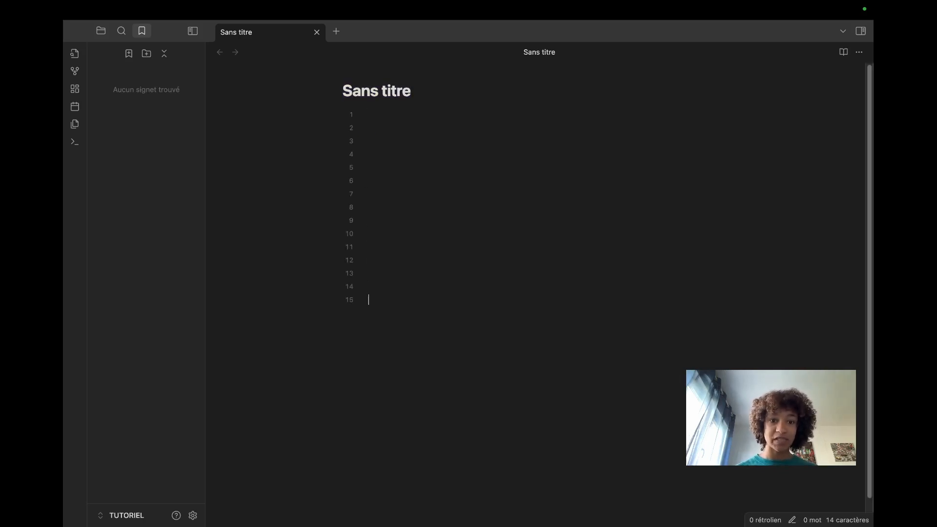
{"action": "key", "text": "Caps_Lock"}
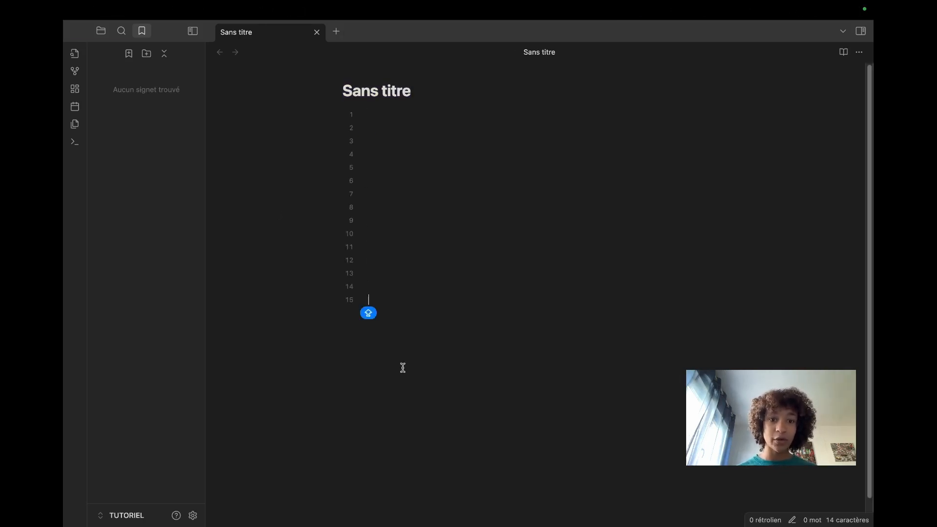
- Turn off line numbers in the editor settings and look through the remaining display and behaviour options
{"action": "left_click", "coordinate": [193, 515]}
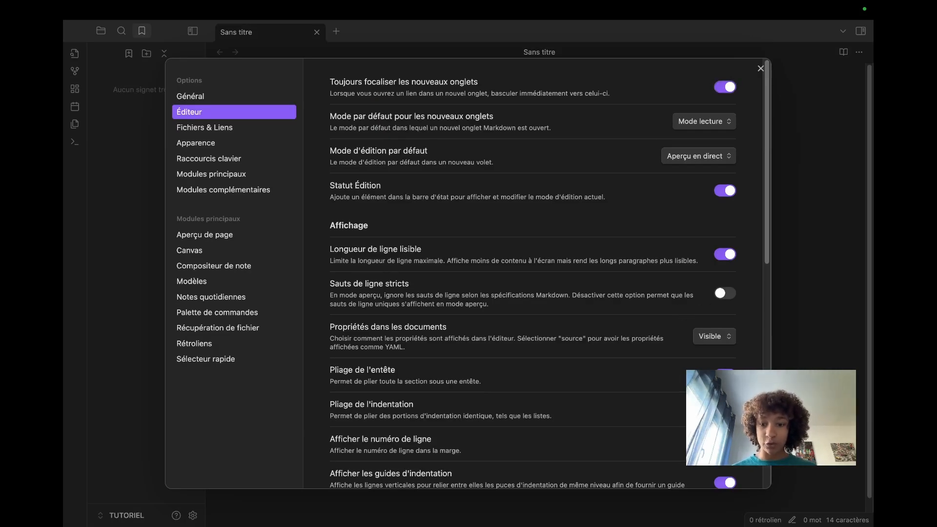
{"action": "scroll", "coordinate": [637, 365], "scroll_direction": "down", "scroll_amount": 4}
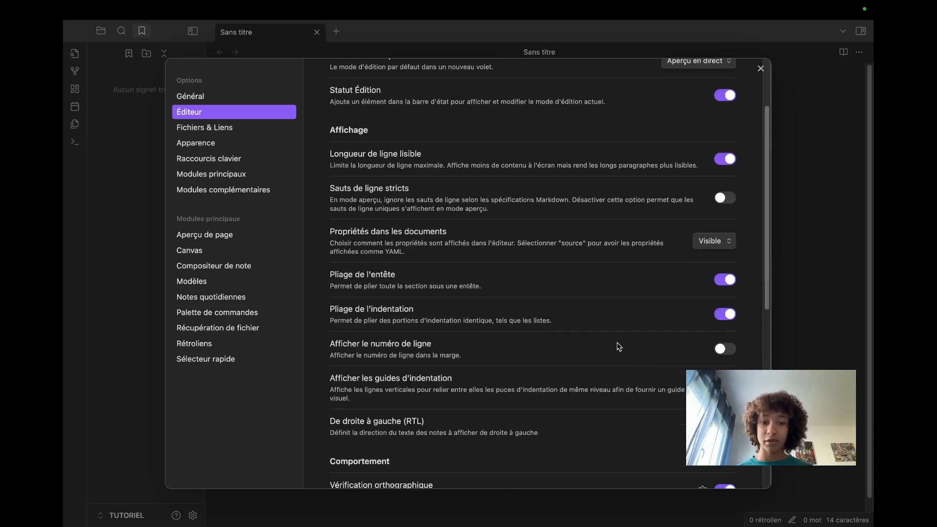
{"action": "scroll", "coordinate": [613, 346], "scroll_direction": "up", "scroll_amount": 1}
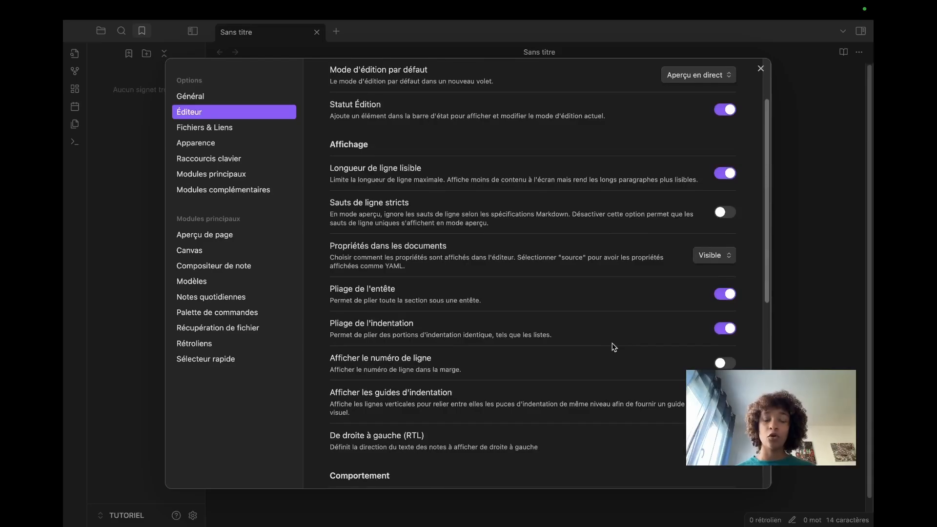
{"action": "scroll", "coordinate": [614, 347], "scroll_direction": "down", "scroll_amount": 10}
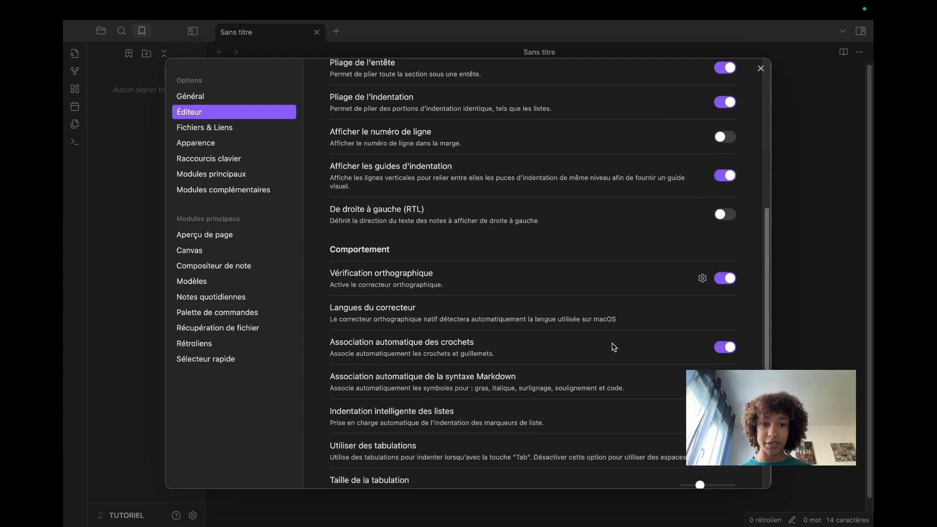
{"action": "scroll", "coordinate": [613, 347], "scroll_direction": "down", "scroll_amount": 1}
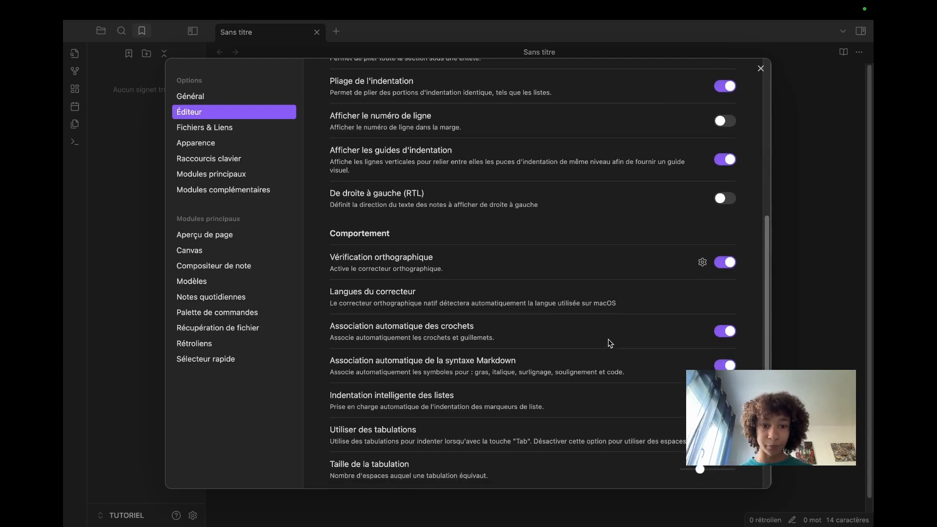
{"action": "scroll", "coordinate": [610, 339], "scroll_direction": "down", "scroll_amount": 4}
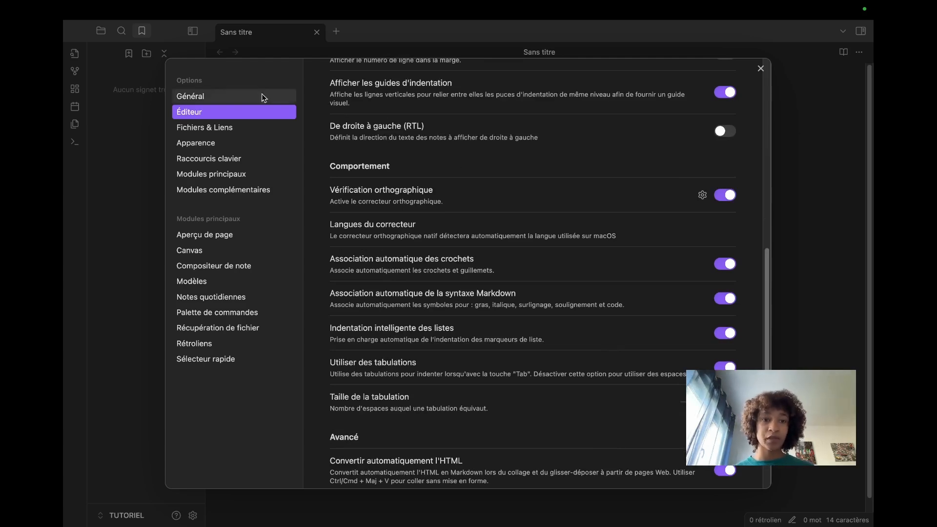
- In the files and links settings, set deleted files to move to Obsidian's own trash (dossier .trash)
{"action": "left_click", "coordinate": [240, 135]}
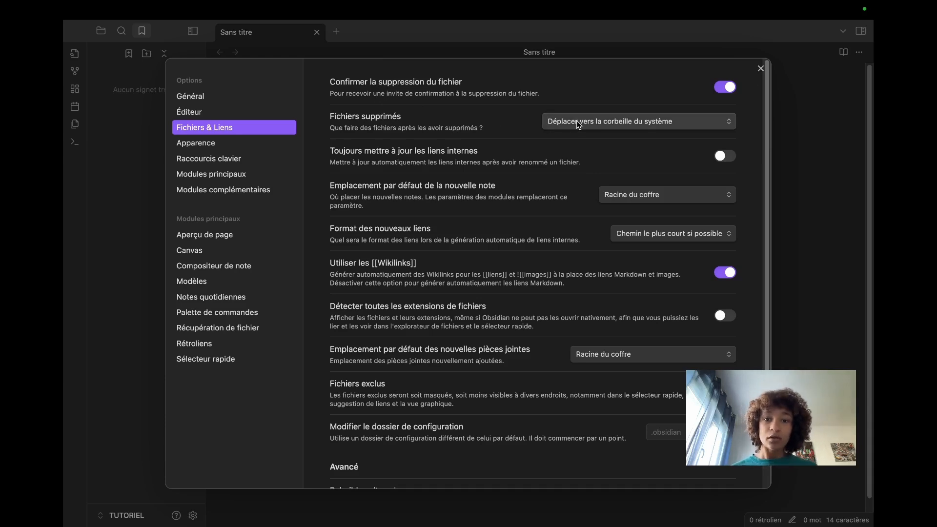
{"action": "left_click", "coordinate": [690, 125]}
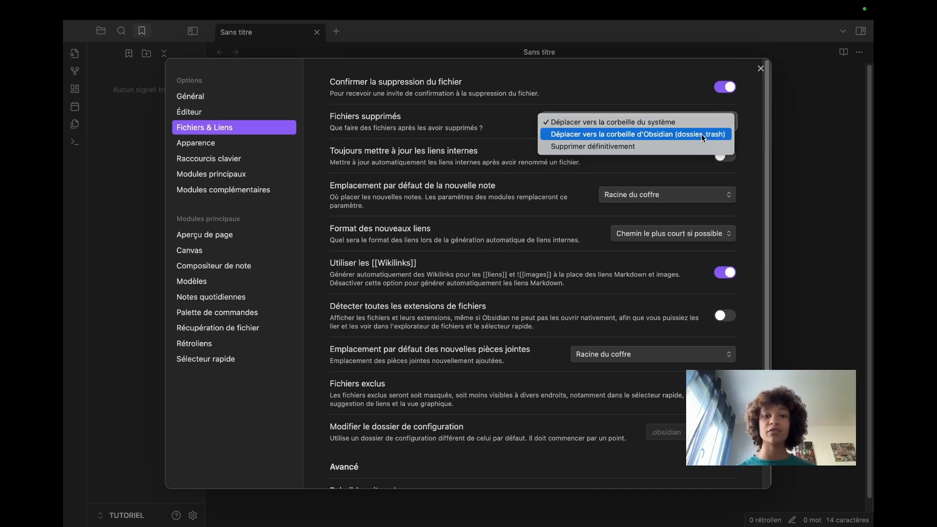
{"action": "left_click", "coordinate": [701, 133]}
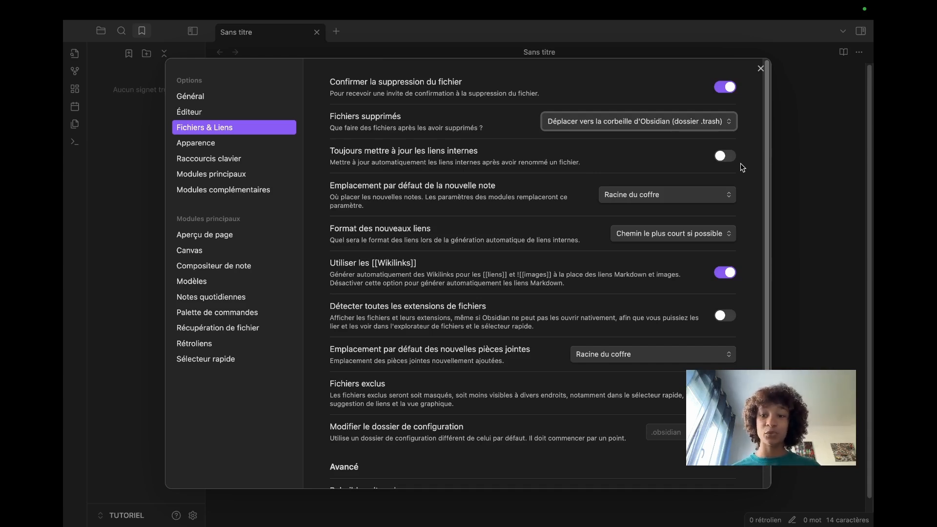
- Turn on automatic updating of internal links when files are renamed, and close the settings
{"action": "left_click", "coordinate": [723, 159]}
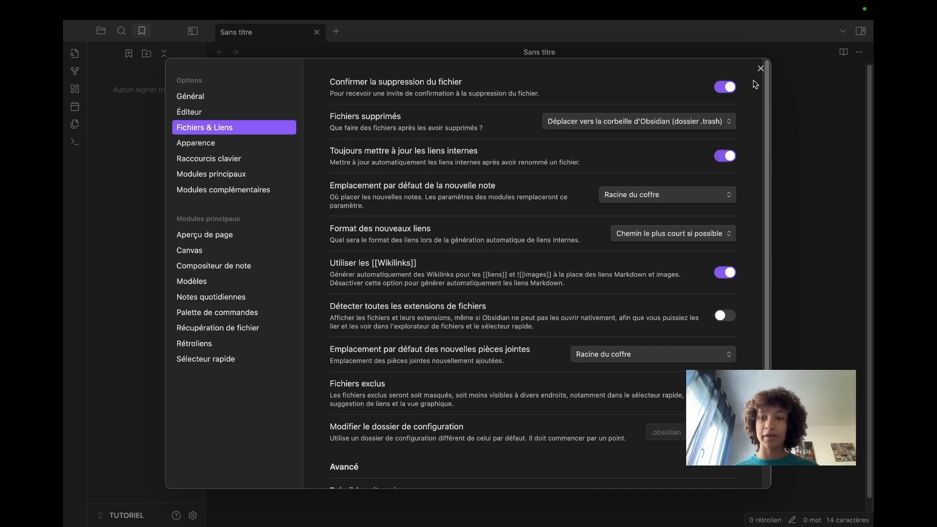
{"action": "left_click", "coordinate": [760, 68]}
- Add an internal link to "Note à jour" in the body of the Sans titre note
{"action": "left_click", "coordinate": [357, 131]}
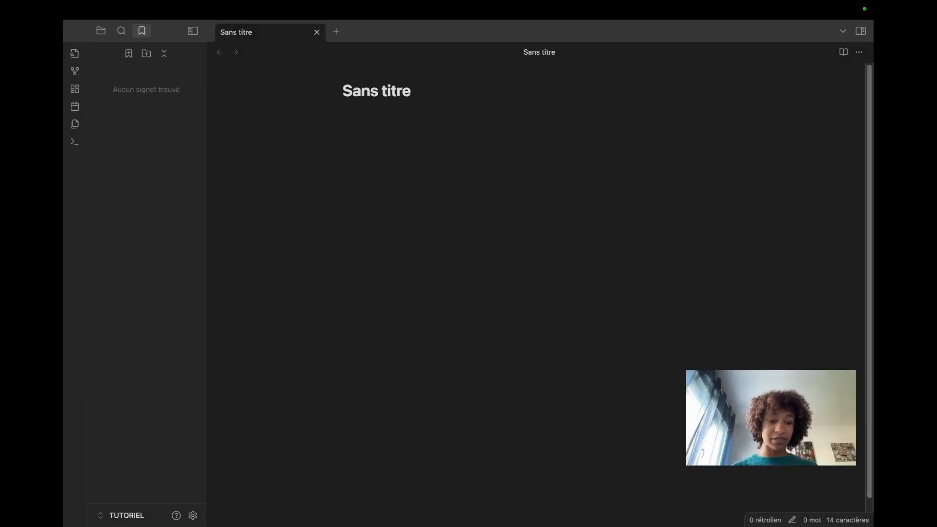
{"action": "type", "text": "[["}
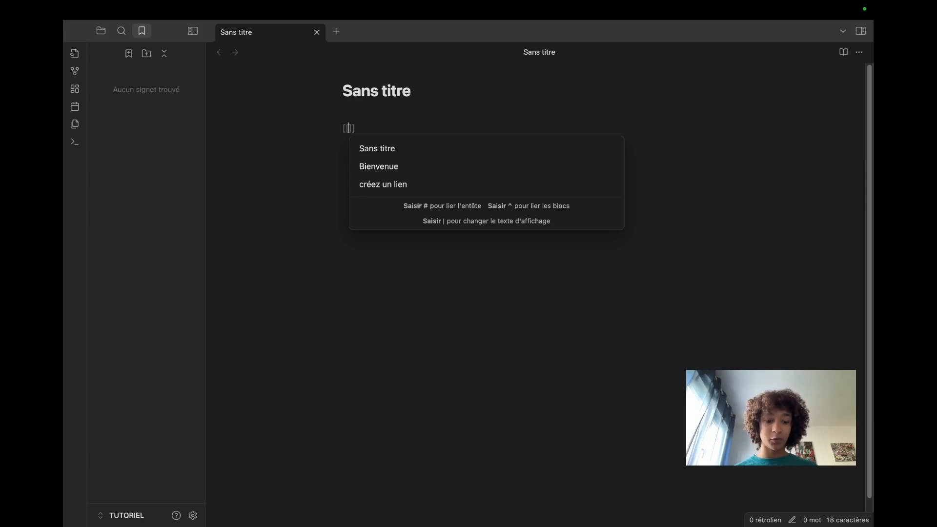
{"action": "type", "text": "Note à "}
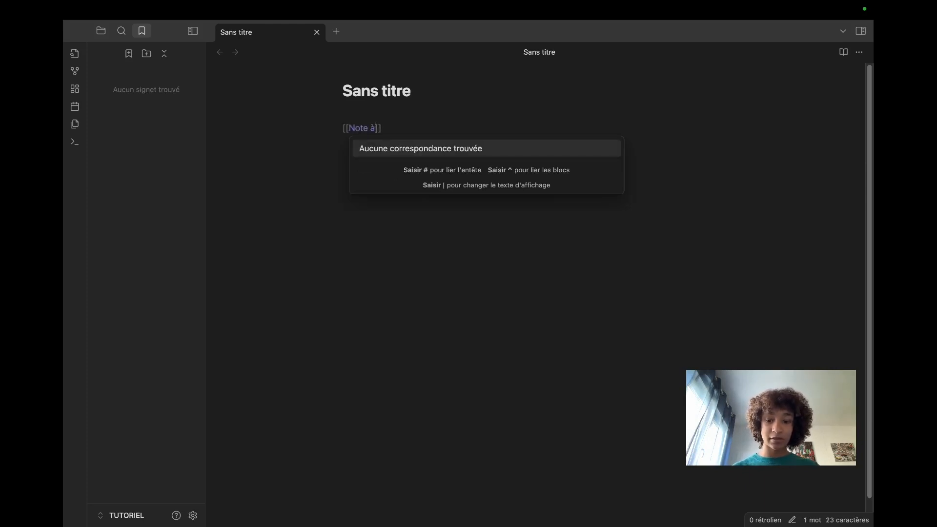
{"action": "type", "text": "jour"}
{"action": "left_click", "coordinate": [375, 245]}
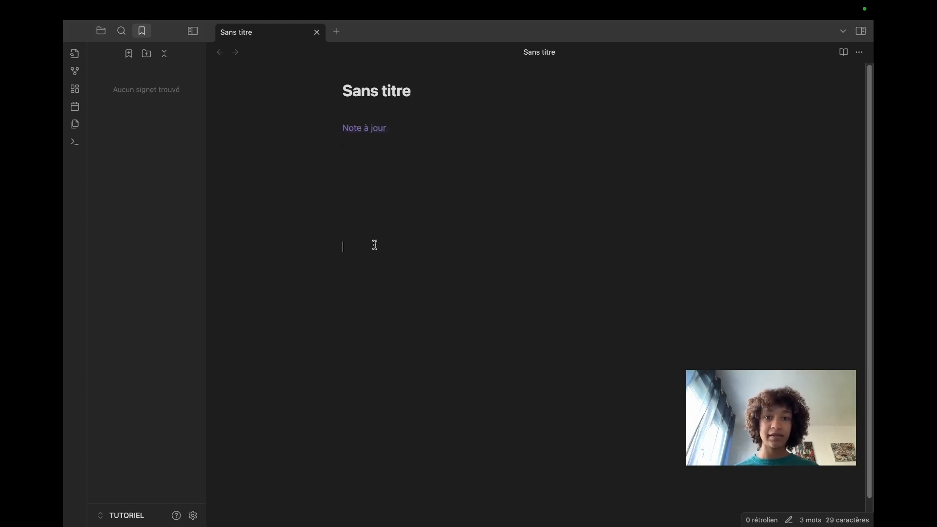
- Open the linked note "Note à jour" and change its title to "Notes à jour"
{"action": "left_click", "coordinate": [370, 128]}
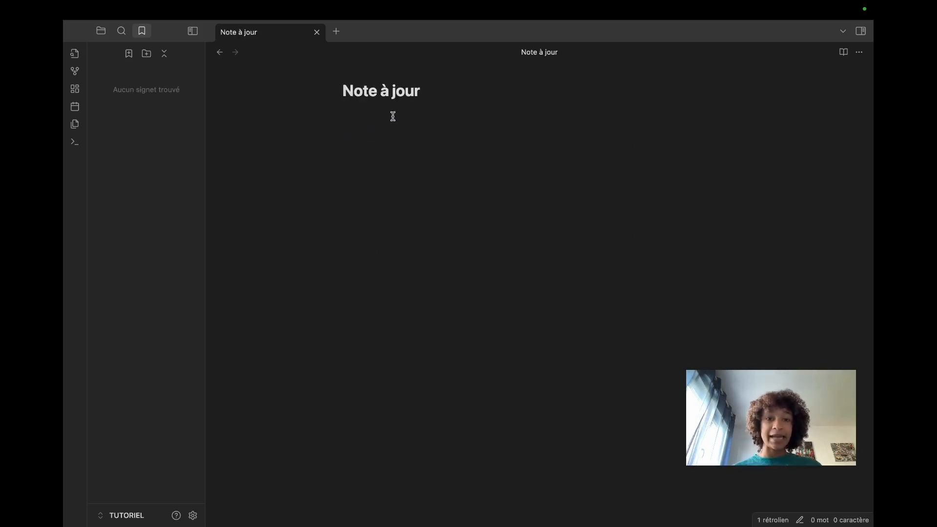
{"action": "left_click", "coordinate": [378, 92]}
{"action": "type", "text": "s"}
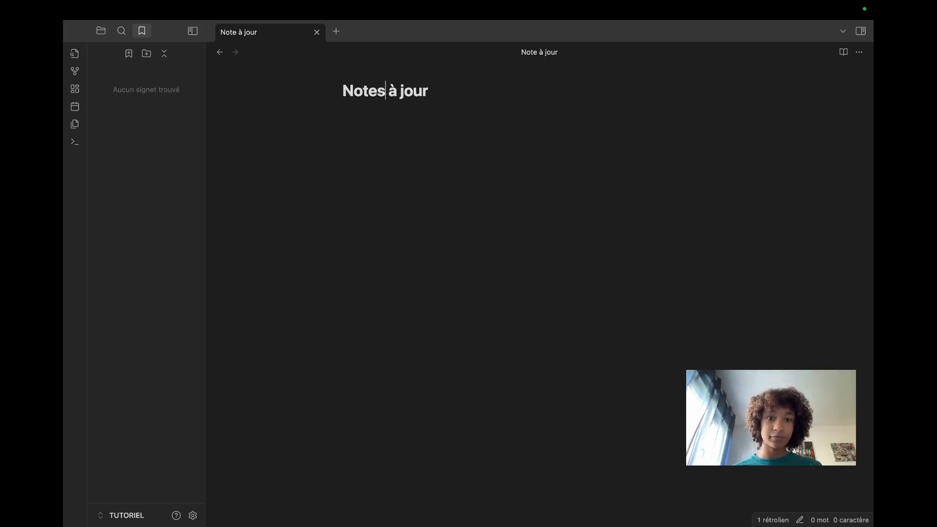
{"action": "left_click", "coordinate": [381, 155]}
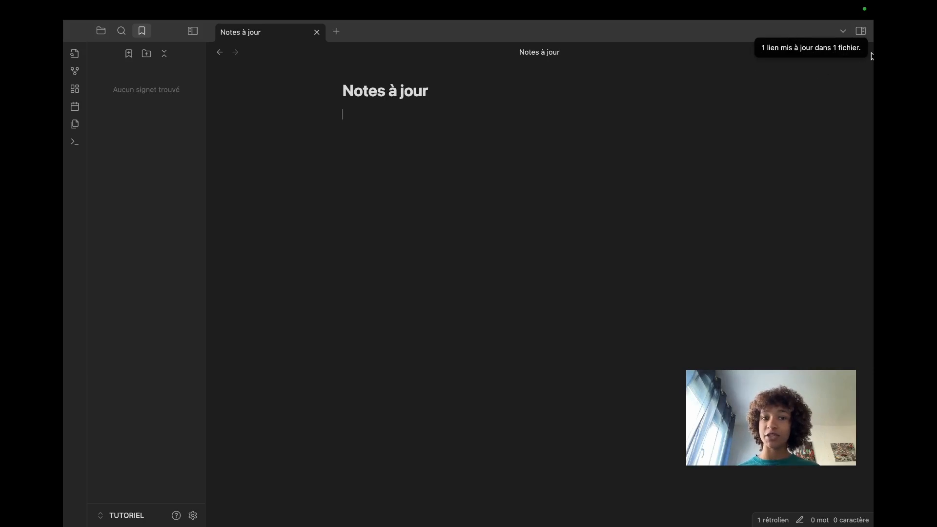
- Return to the Sans titre note and examine the text of its internal link after the rename
{"action": "left_click", "coordinate": [219, 52]}
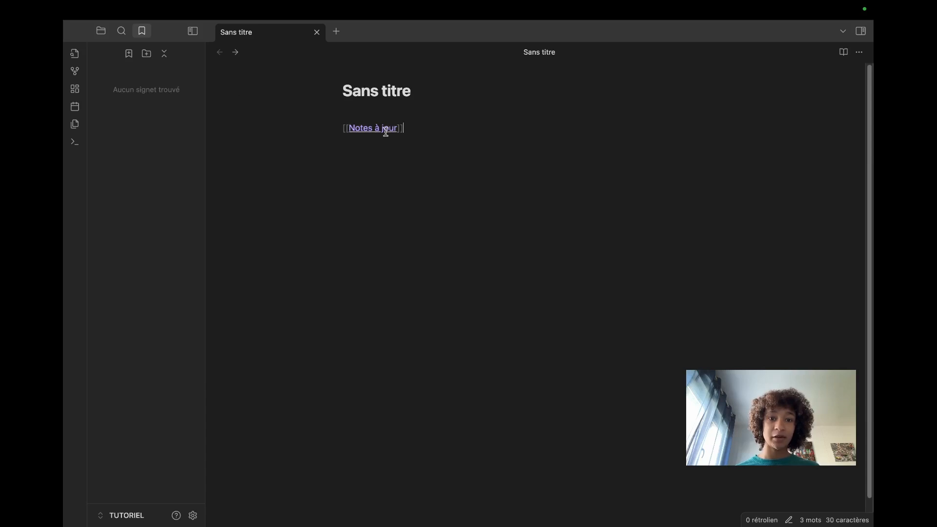
{"action": "left_click_drag", "start_coordinate": [374, 128], "coordinate": [368, 128]}
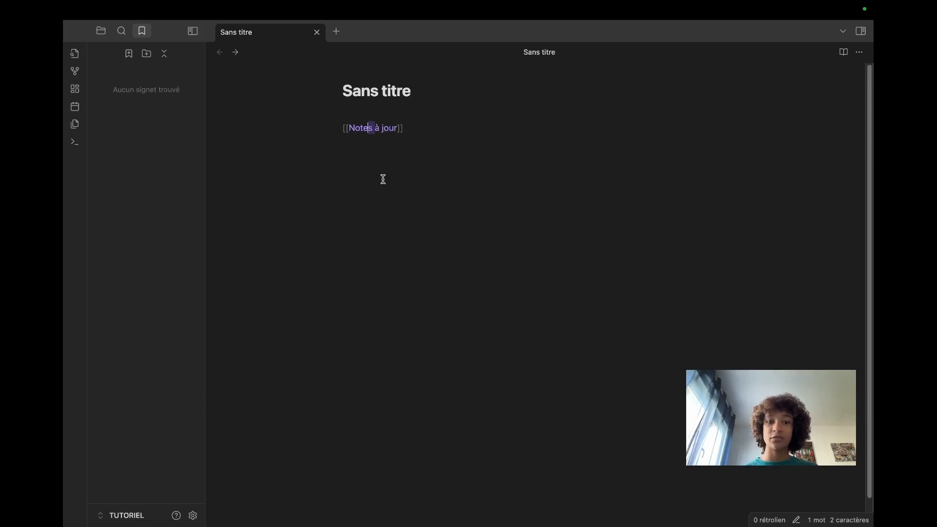
{"action": "left_click_drag", "start_coordinate": [420, 129], "coordinate": [321, 134]}
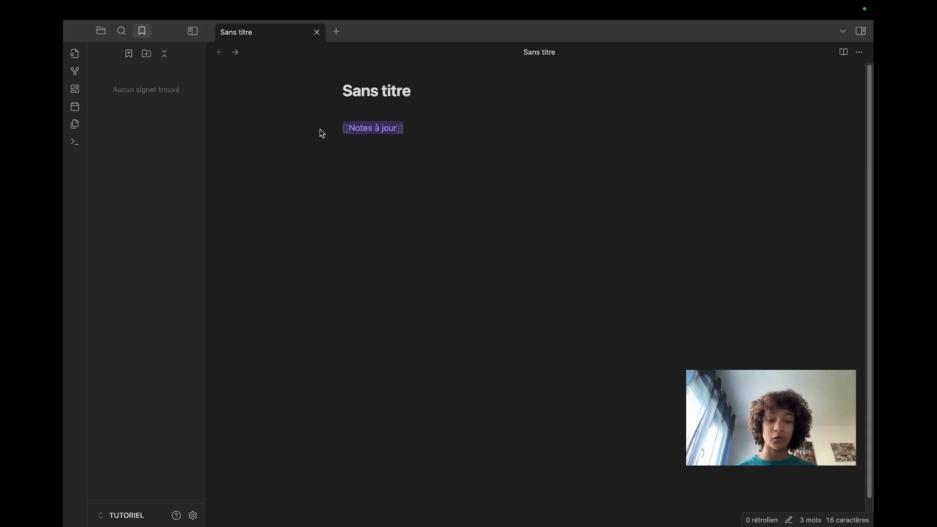
{"action": "left_click", "coordinate": [354, 152]}
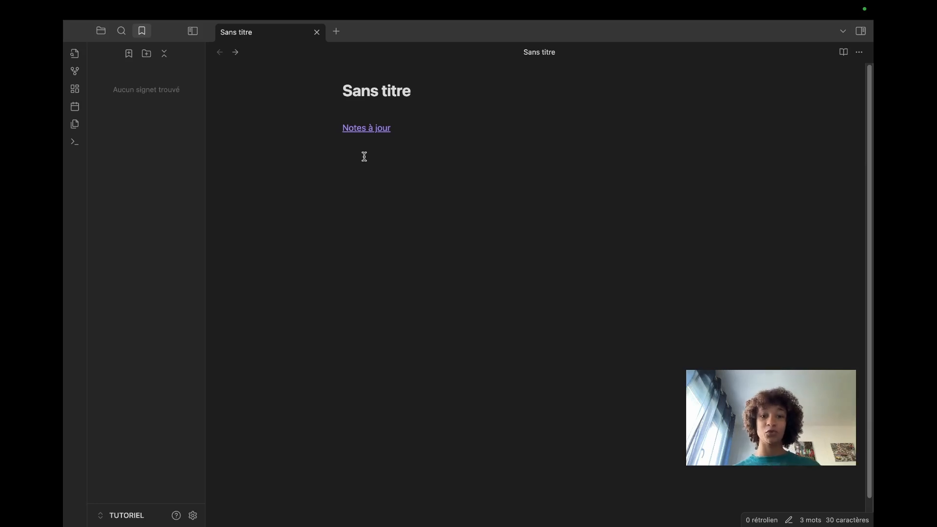
- In the files and links settings, set the default new note location to "Dans le dossier spécifié ci-dessous" with the folder NOTES
{"action": "left_click", "coordinate": [193, 516]}
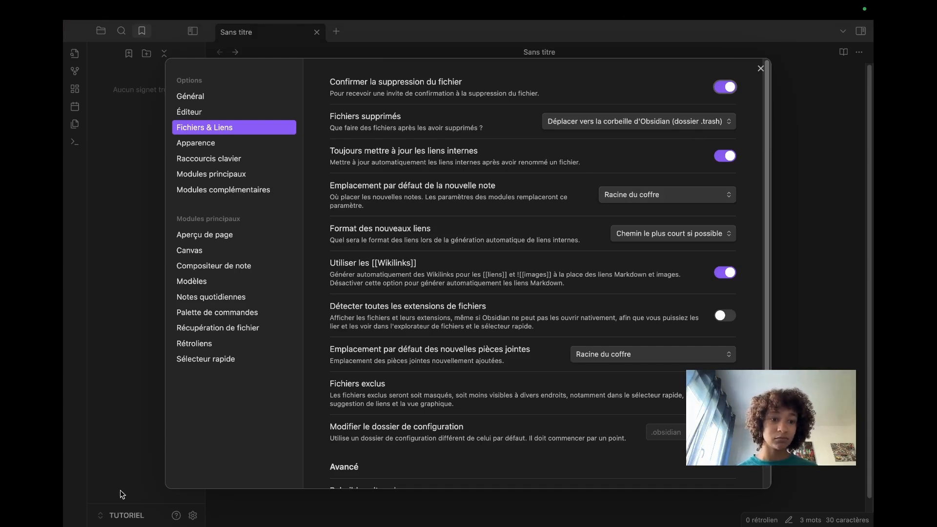
{"action": "left_click", "coordinate": [722, 195]}
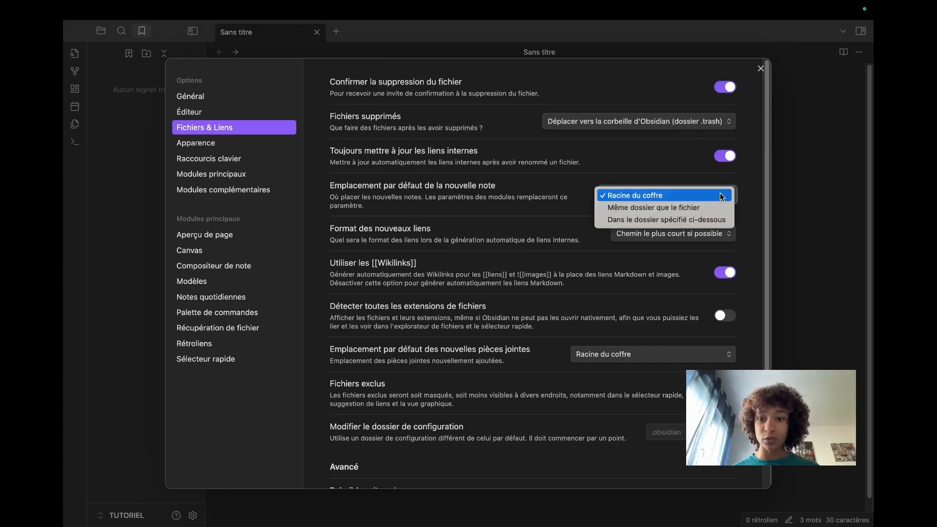
{"action": "left_click", "coordinate": [634, 221]}
{"action": "left_click", "coordinate": [672, 238]}
{"action": "type", "text": "Notes"}
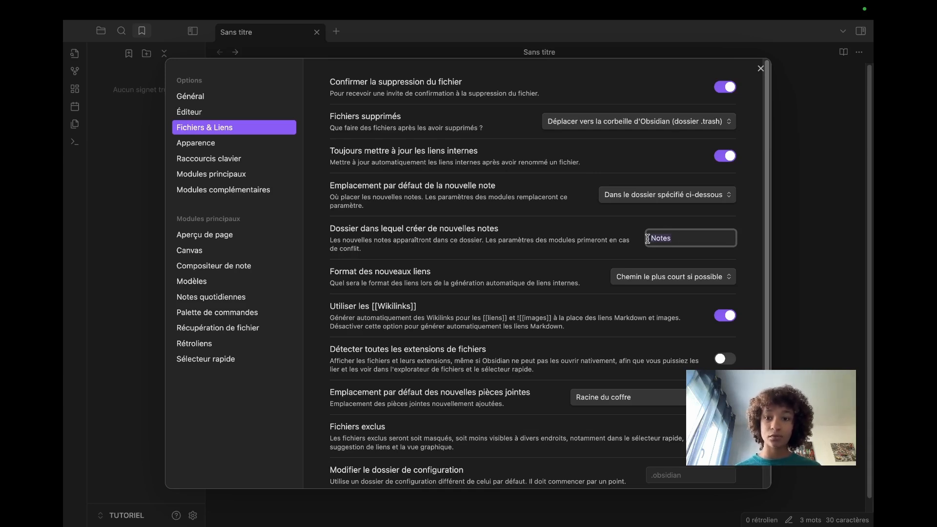
{"action": "key", "text": "BackSpace"}
{"action": "key", "text": "BackSpace"}
{"action": "key", "text": "BackSpace"}
{"action": "key", "text": "BackSpace"}
{"action": "key", "text": "BackSpace"}
{"action": "type", "text": "NOTES"}
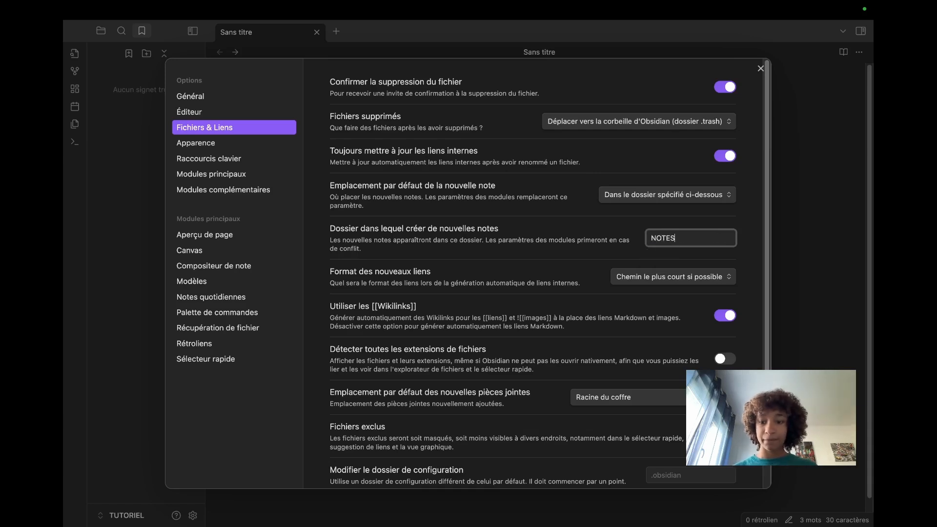
{"action": "left_click", "coordinate": [595, 255]}
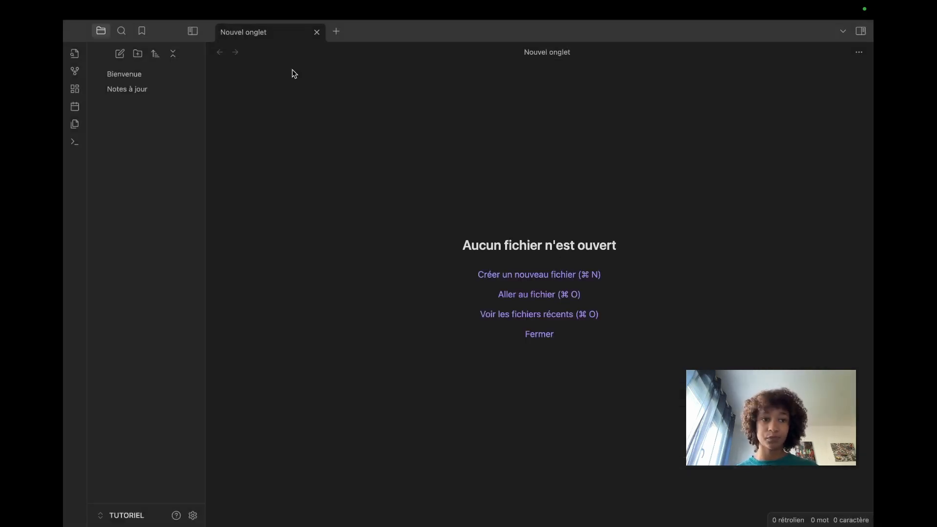
- Create a folder named NOTES at the root of the vault
{"action": "left_click", "coordinate": [137, 54]}
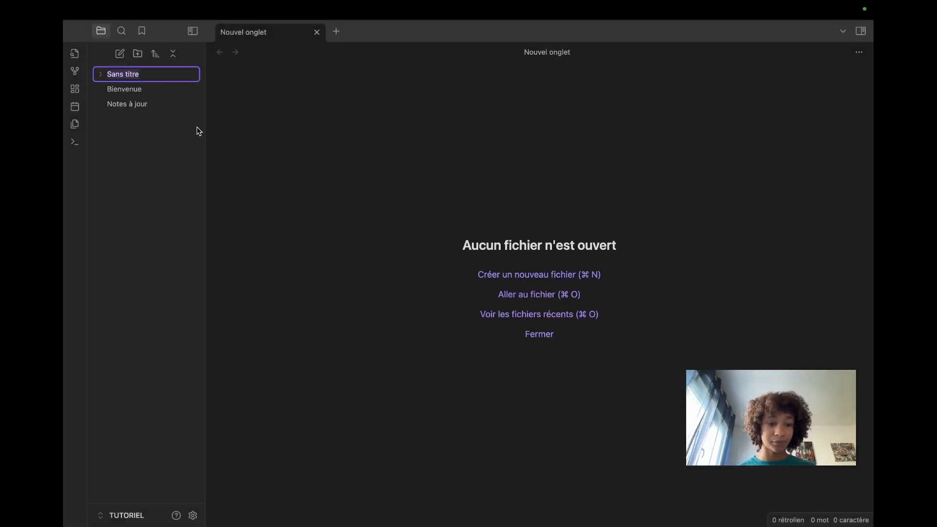
{"action": "type", "text": "NOTES"}
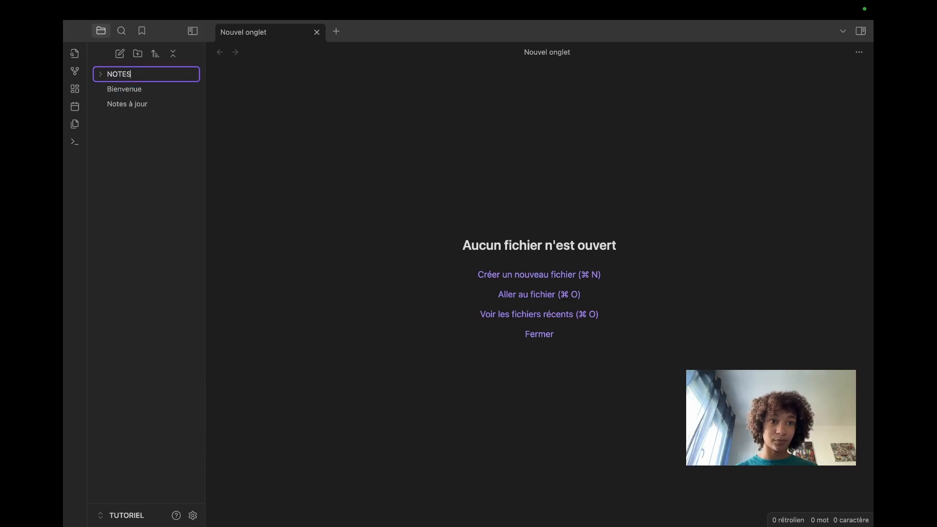
{"action": "key", "text": "Return"}
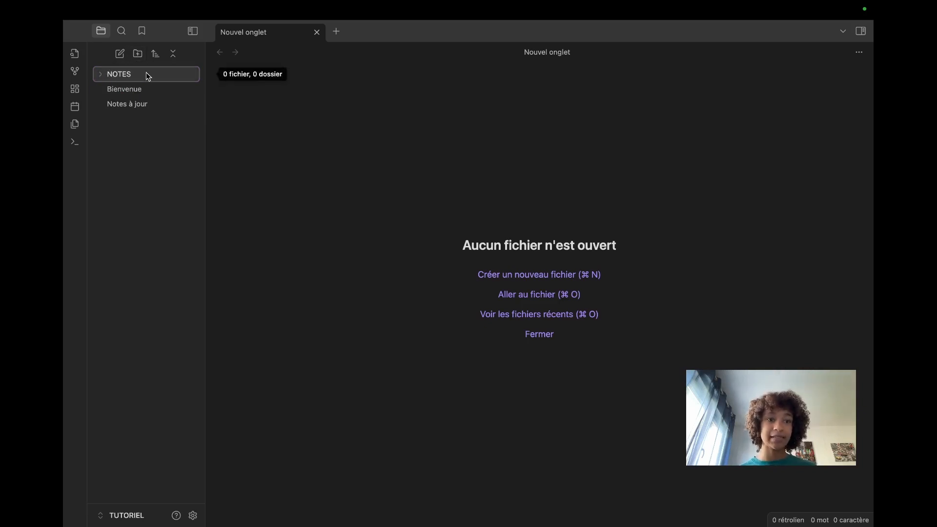
- In the files and links settings, choose the existing NOTES folder for new notes and close the settings
{"action": "left_click", "coordinate": [193, 515]}
{"action": "left_click", "coordinate": [681, 242]}
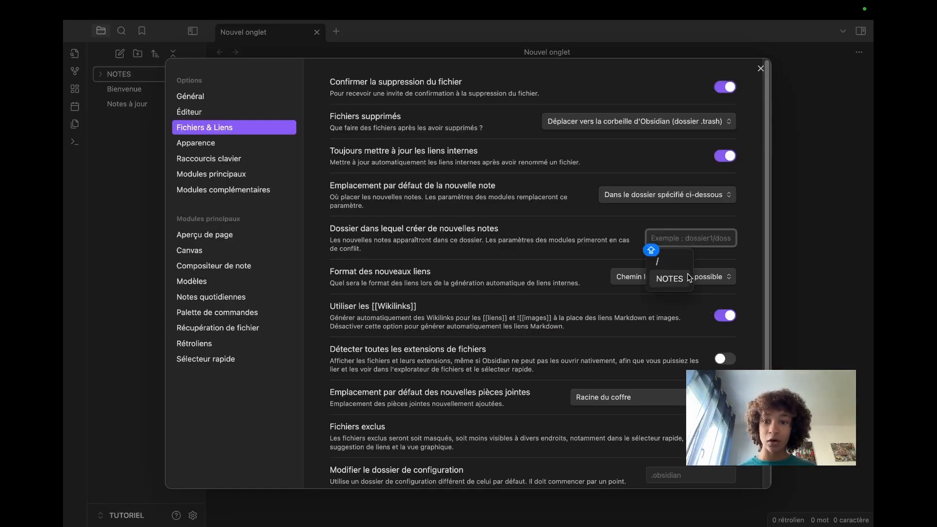
{"action": "left_click", "coordinate": [664, 281]}
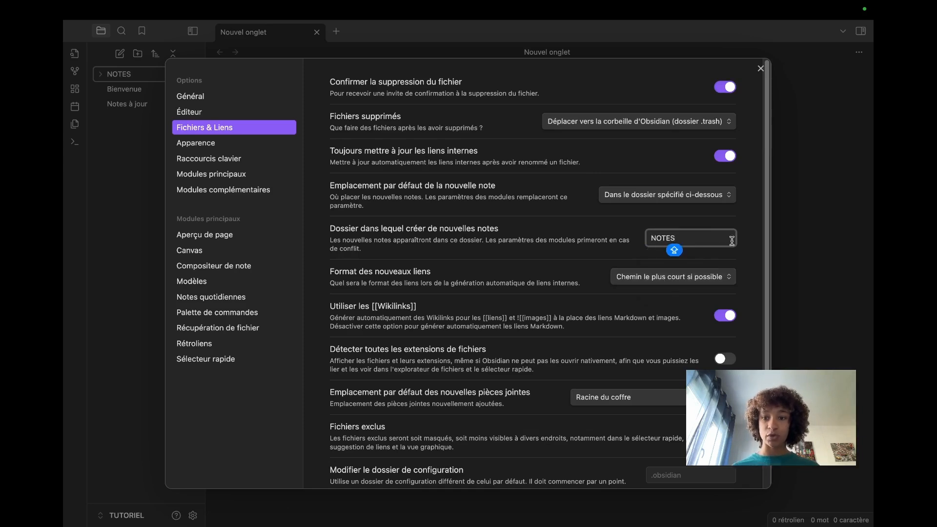
{"action": "left_click", "coordinate": [748, 245]}
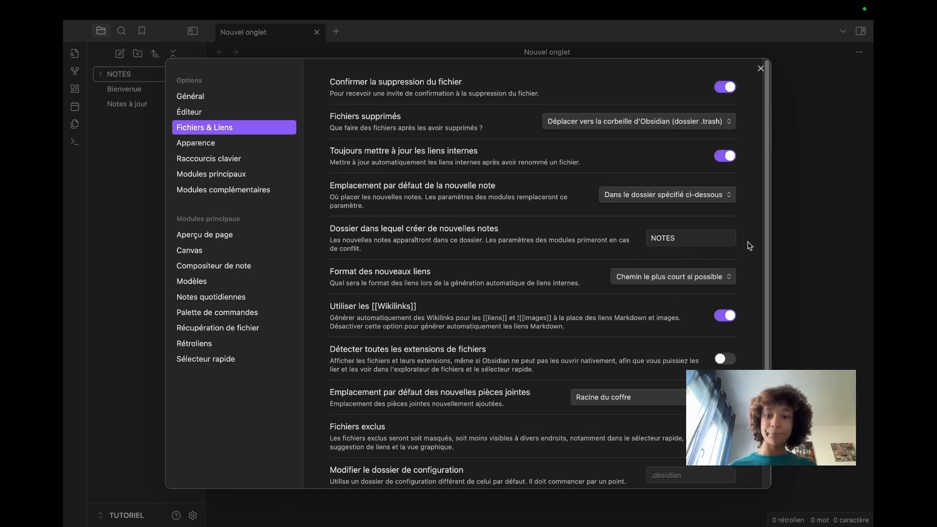
{"action": "left_click", "coordinate": [759, 68]}
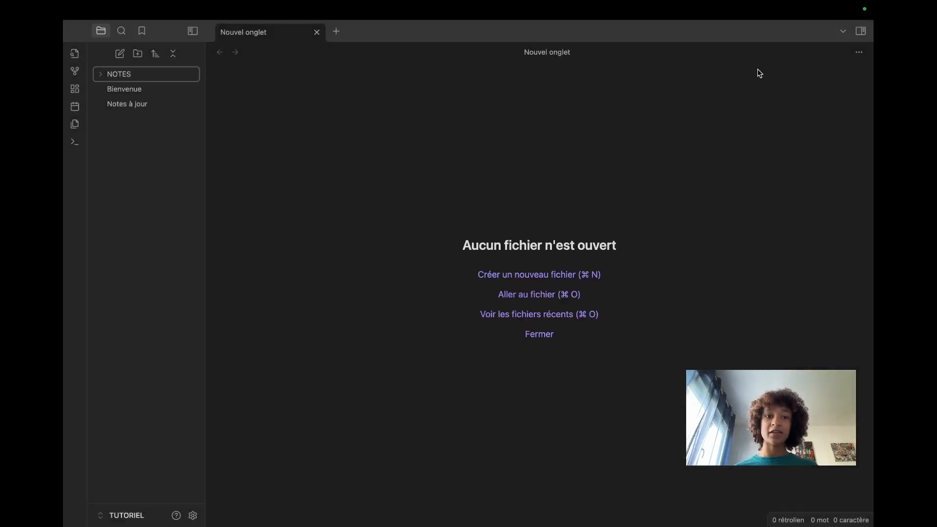
- Create a new note titled "Nouvelle note" and check for it inside the NOTES folder
{"action": "left_click", "coordinate": [508, 276]}
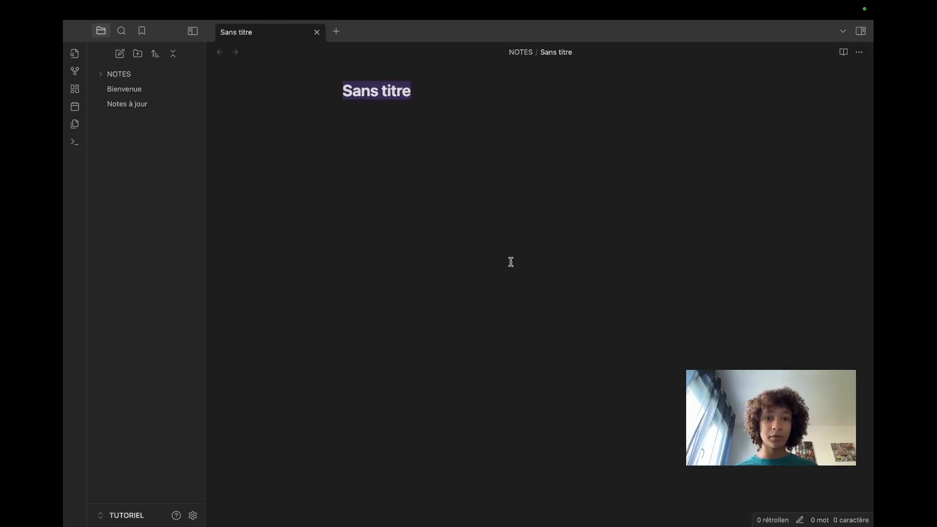
{"action": "type", "text": "Noue"}
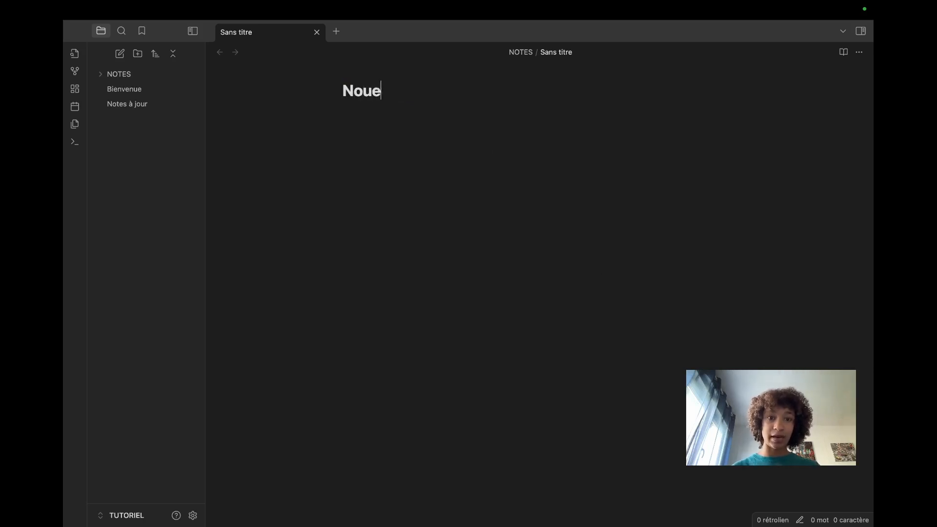
{"action": "key", "text": "BackSpace"}
{"action": "type", "text": "vek"}
{"action": "key", "text": "BackSpace"}
{"action": "type", "text": "lle note"}
{"action": "key", "text": "Return"}
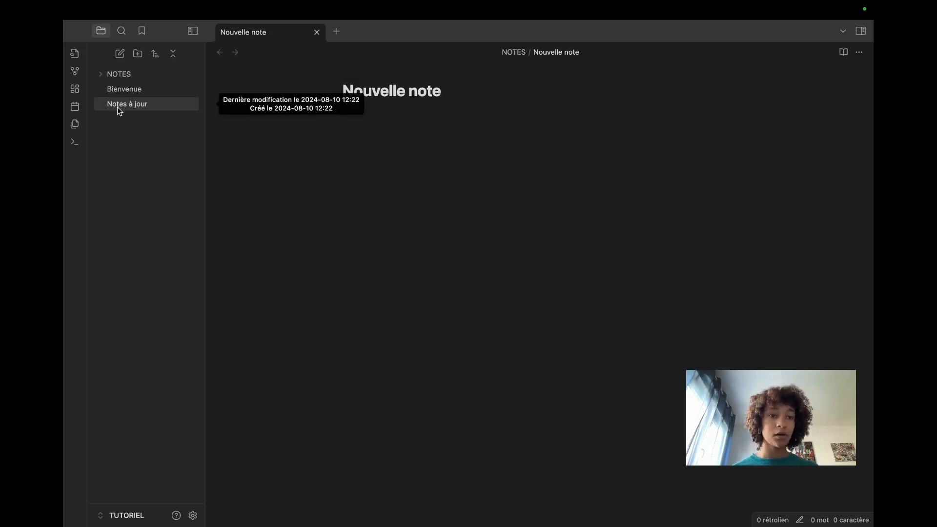
{"action": "left_click", "coordinate": [100, 74]}
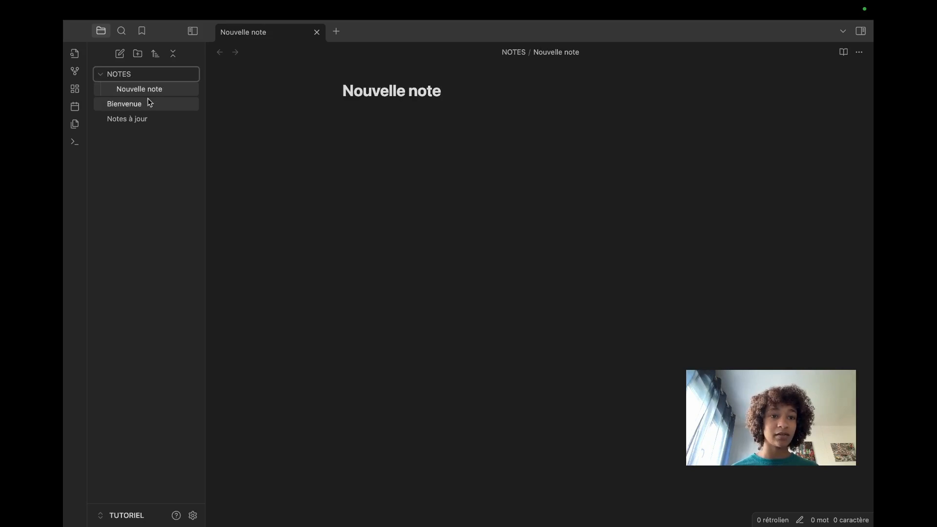
{"action": "left_click", "coordinate": [103, 78]}
- Set the default new note location back to the vault root (Racine du coffre) in the files and links settings
{"action": "left_click", "coordinate": [193, 514]}
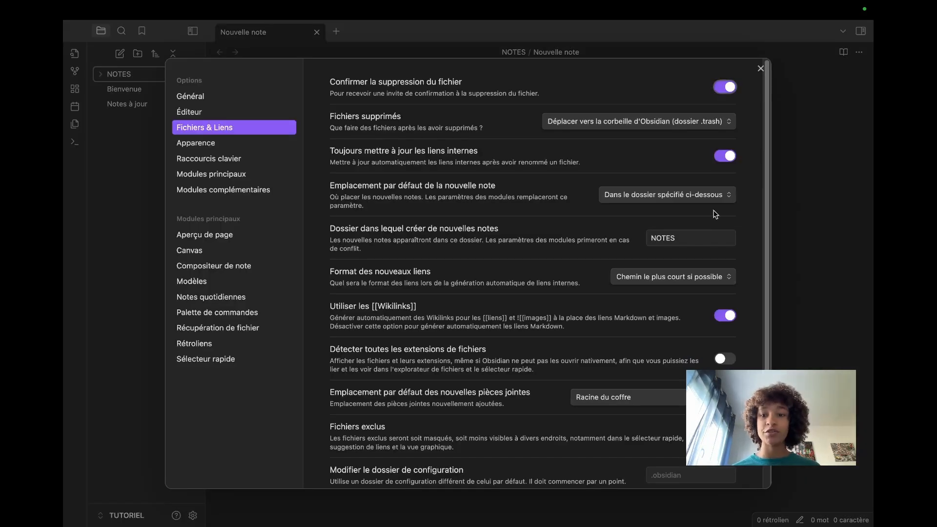
{"action": "left_click", "coordinate": [706, 194]}
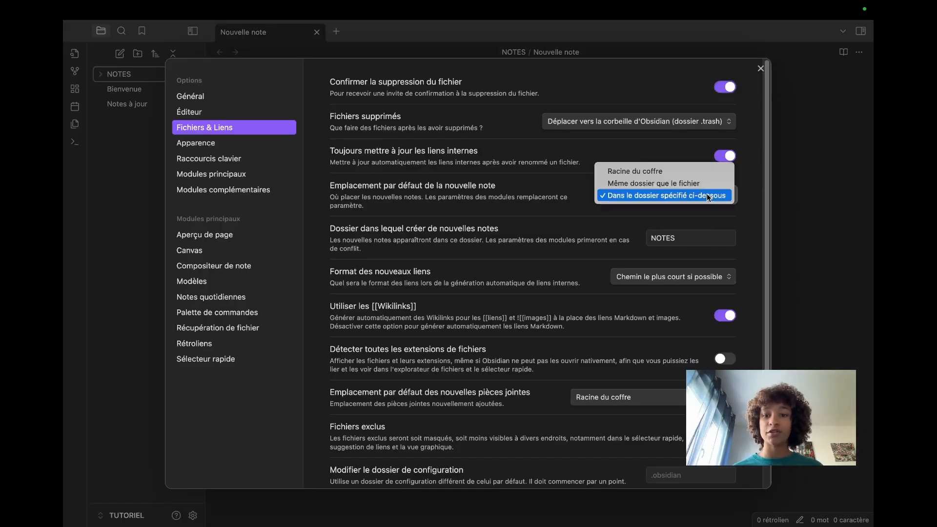
{"action": "left_click", "coordinate": [637, 171]}
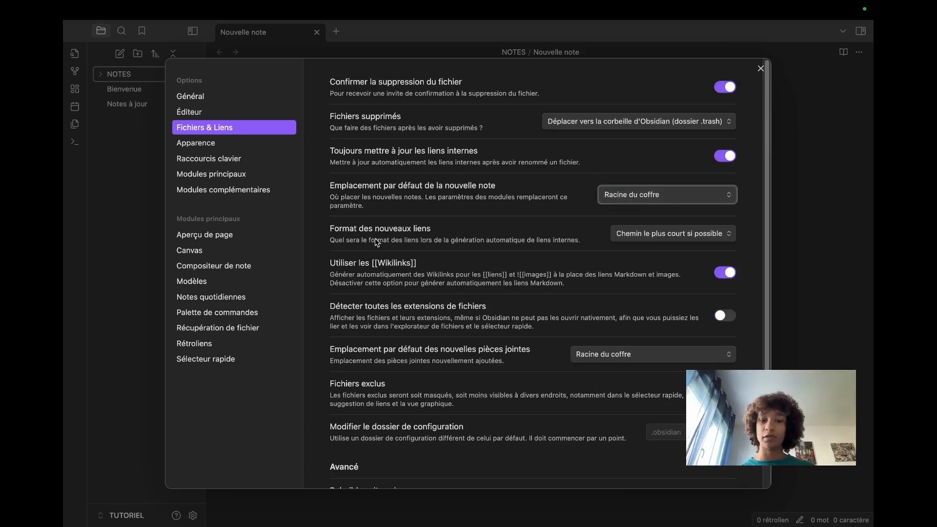
- View the format options for new links, keeping "Chemin le plus court si possible", and look through the remaining files and links settings
{"action": "left_click", "coordinate": [690, 239]}
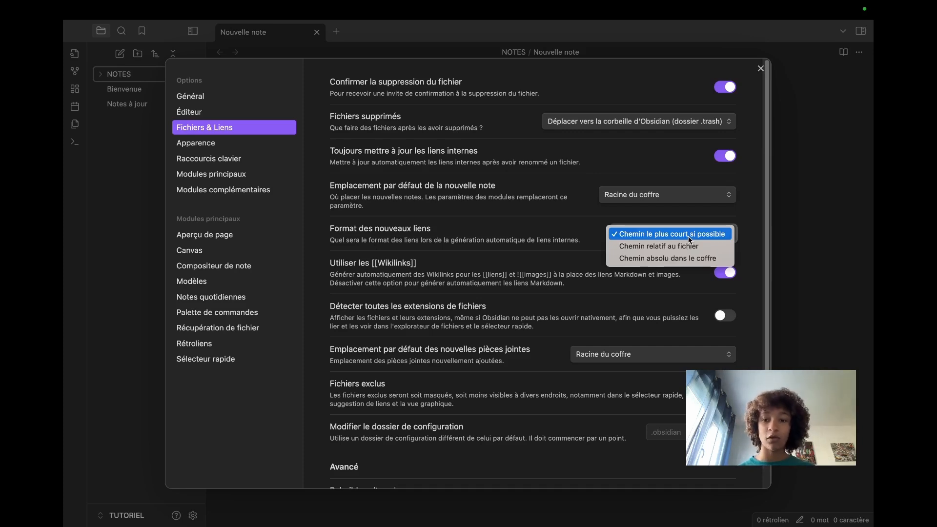
{"action": "left_click", "coordinate": [491, 249]}
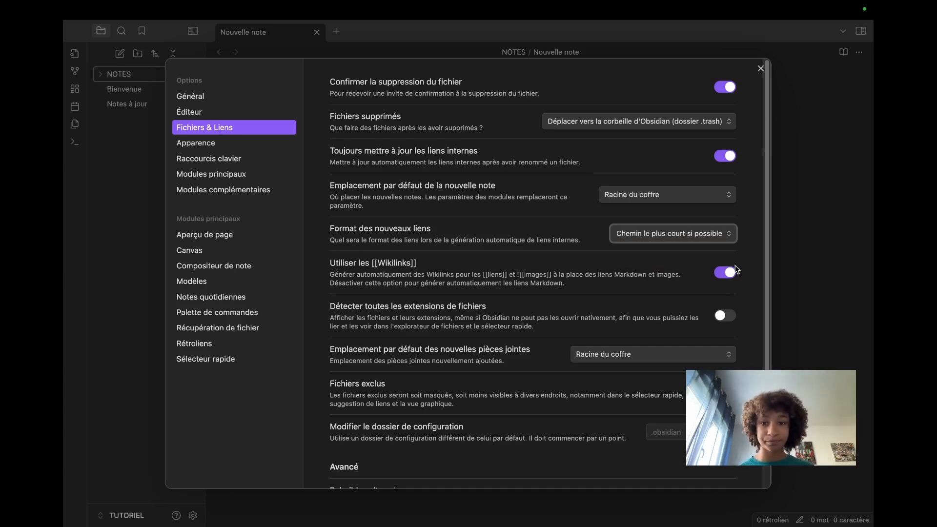
{"action": "scroll", "coordinate": [359, 351], "scroll_direction": "down", "scroll_amount": 1}
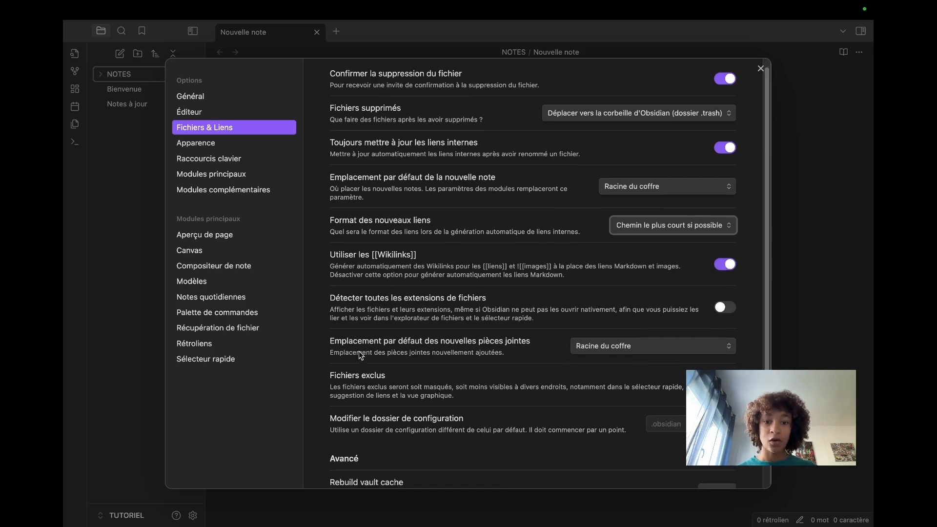
{"action": "scroll", "coordinate": [359, 350], "scroll_direction": "down", "scroll_amount": 3}
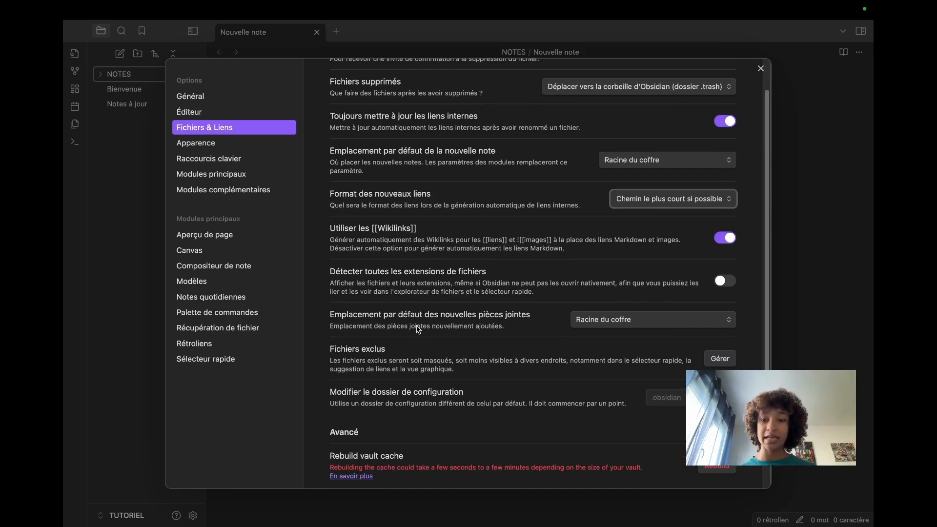
- View the location options for new attachments in the files and links settings, keeping "Racine du coffre"
{"action": "scroll", "coordinate": [431, 313], "scroll_direction": "down", "scroll_amount": 3}
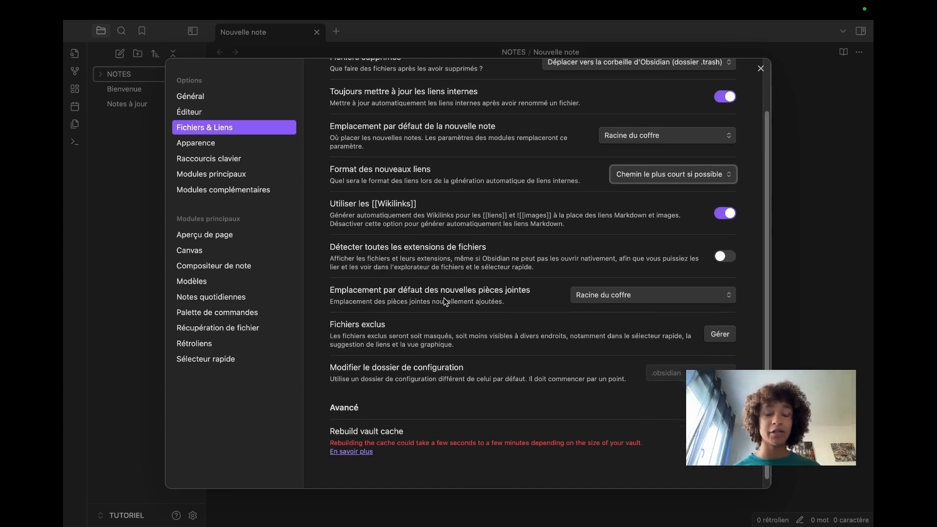
{"action": "left_click", "coordinate": [696, 295]}
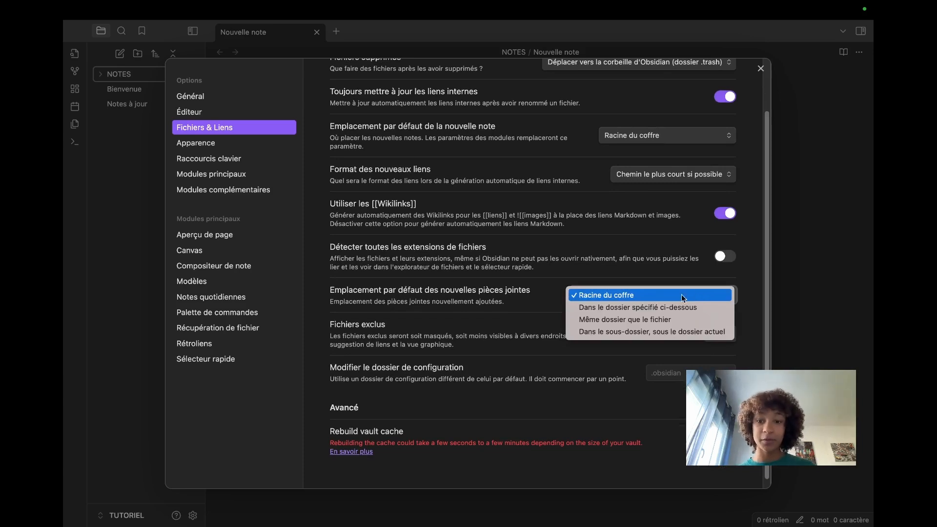
{"action": "left_click", "coordinate": [647, 307]}
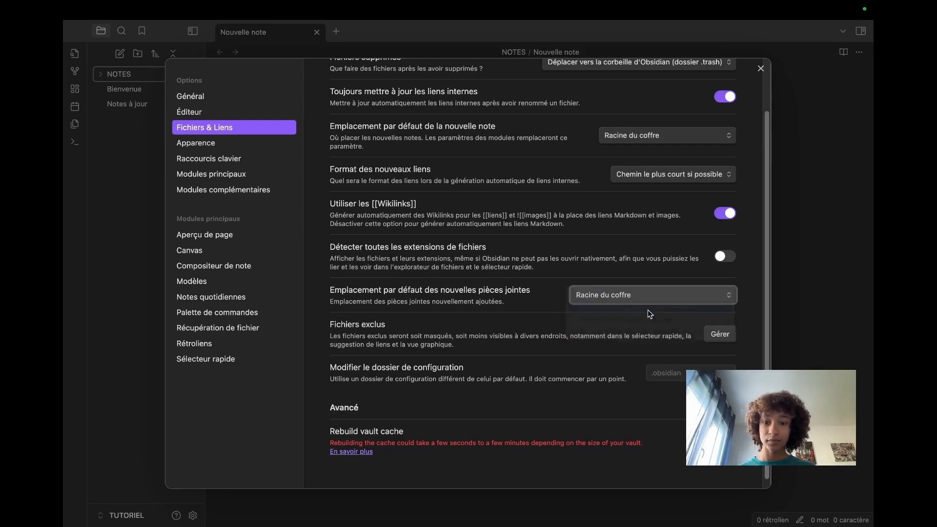
{"action": "left_click", "coordinate": [670, 335]}
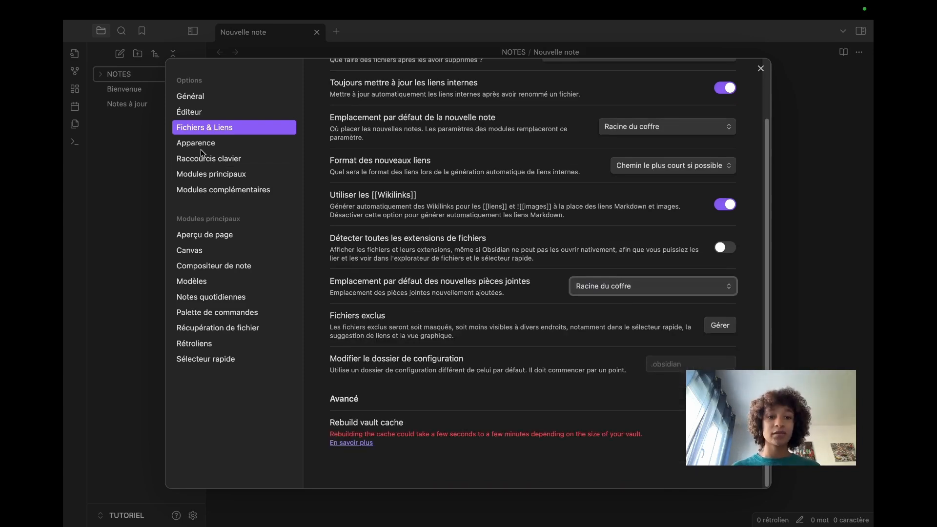
- In the appearance settings, try the Clair base theme and set it back to Sombre
{"action": "left_click", "coordinate": [200, 148]}
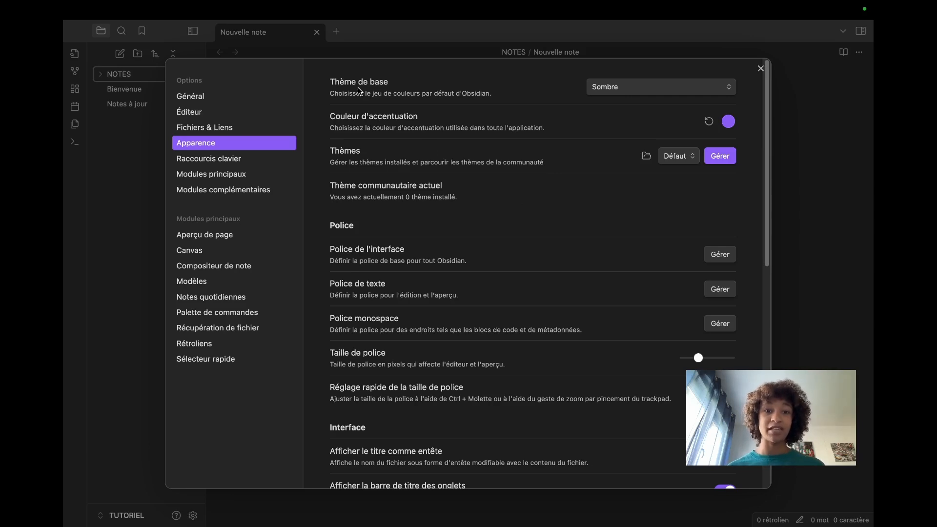
{"action": "left_click", "coordinate": [659, 84]}
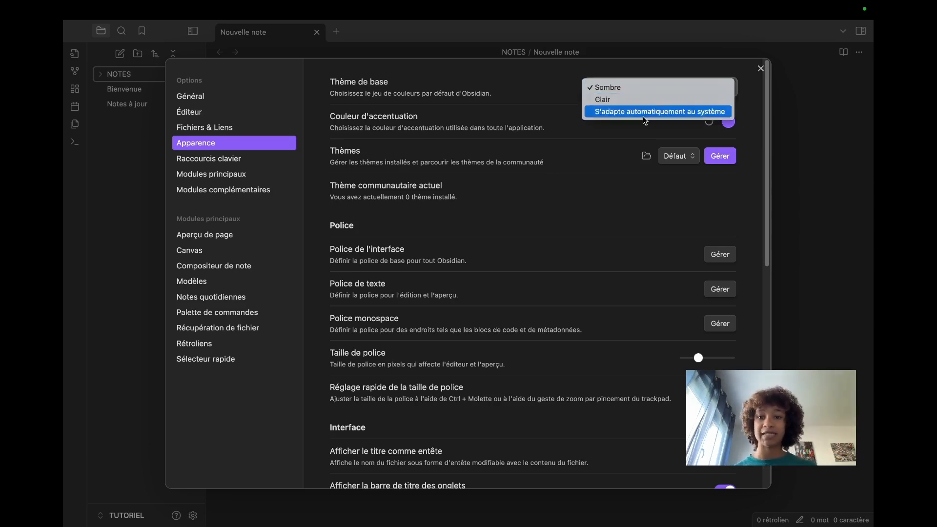
{"action": "key", "text": "Escape"}
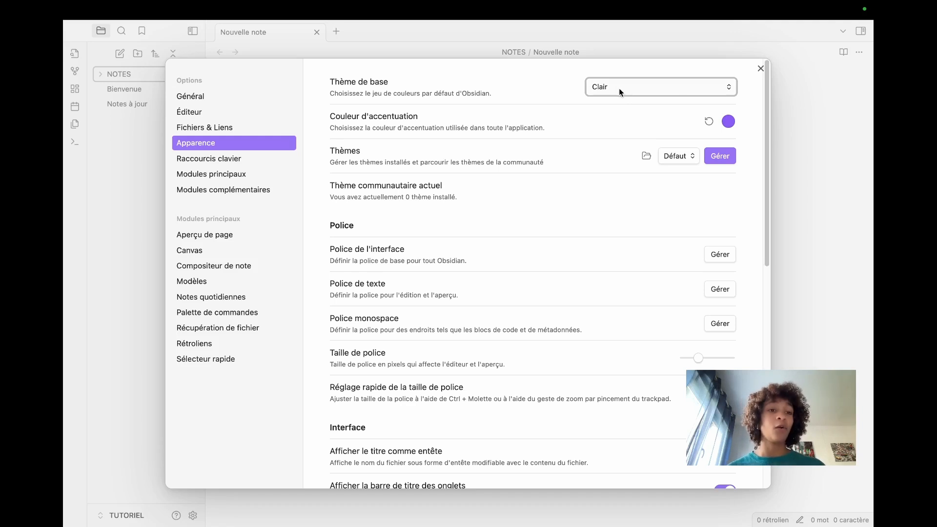
{"action": "left_click", "coordinate": [618, 88]}
{"action": "left_click", "coordinate": [610, 78]}
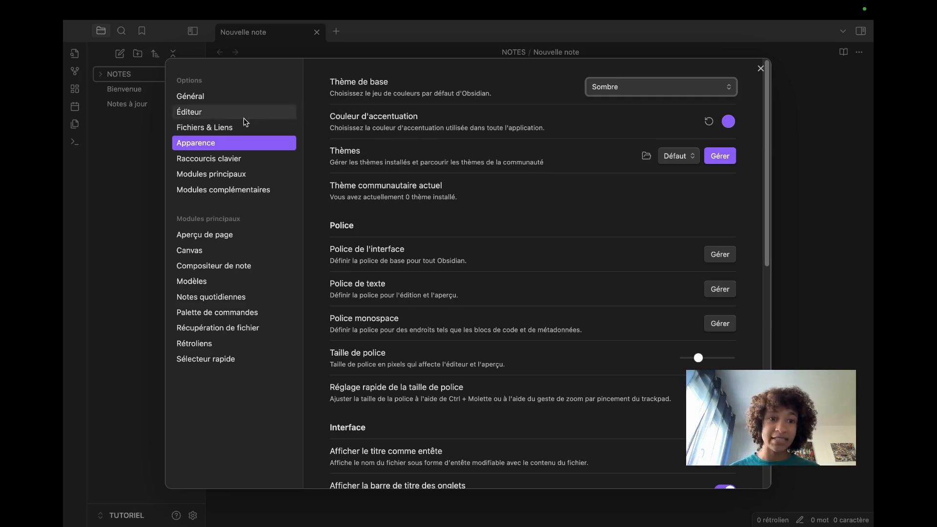
- Change the accent color to a light red with RGB values 245, 92, 92
{"action": "left_click", "coordinate": [728, 122]}
{"action": "left_click_drag", "start_coordinate": [790, 211], "coordinate": [848, 221]}
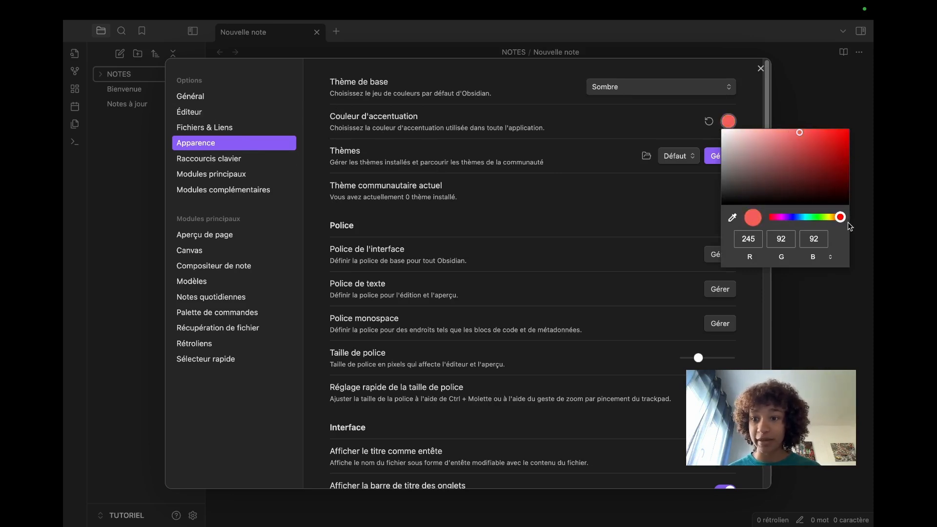
{"action": "left_click", "coordinate": [627, 211]}
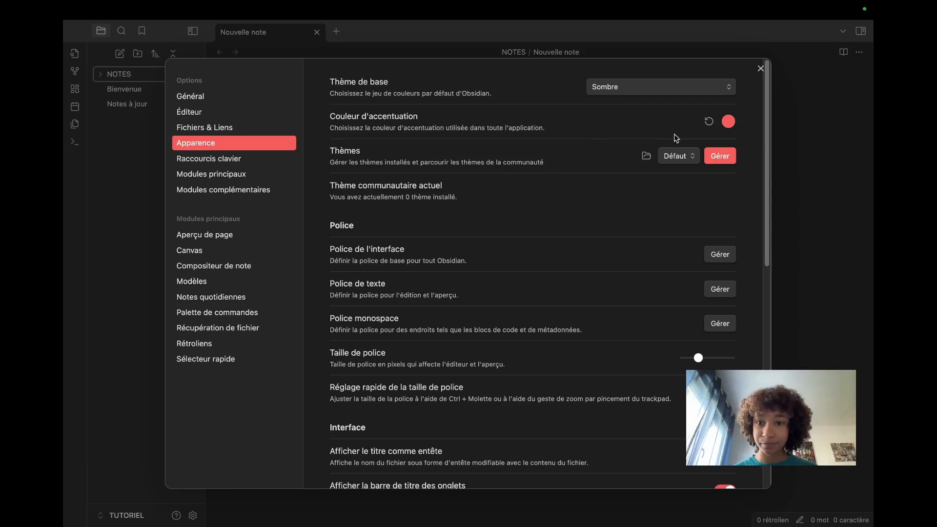
- Check the list of installed themes, keeping Défaut, and browse the gallery of dark community themes
{"action": "left_click", "coordinate": [683, 157]}
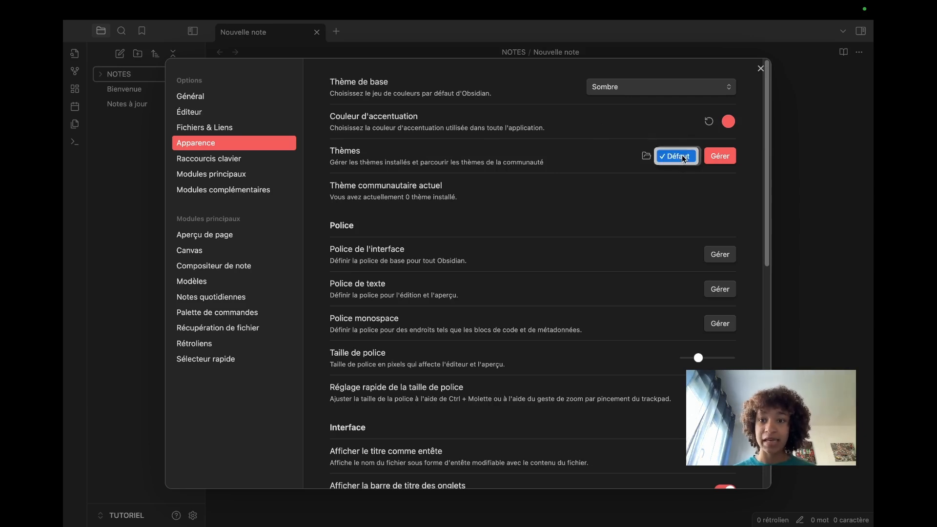
{"action": "left_click", "coordinate": [684, 157]}
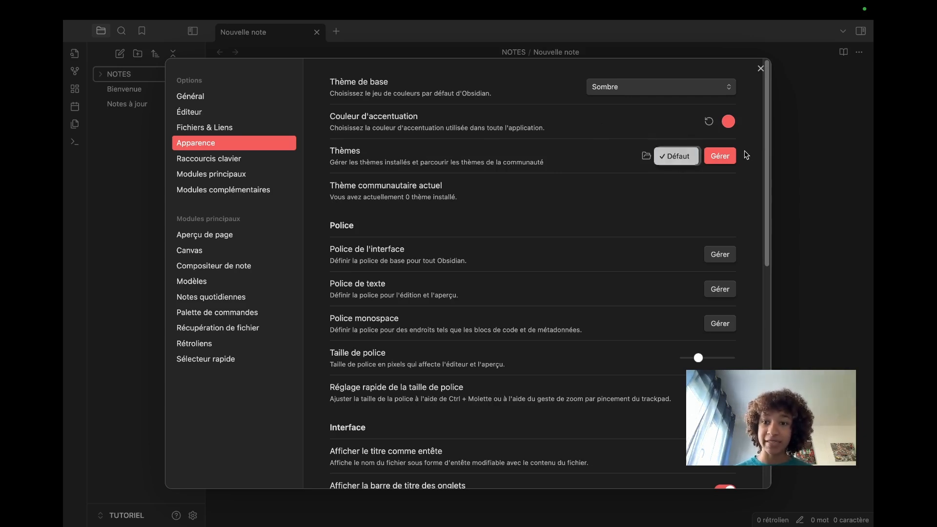
{"action": "left_click", "coordinate": [721, 160]}
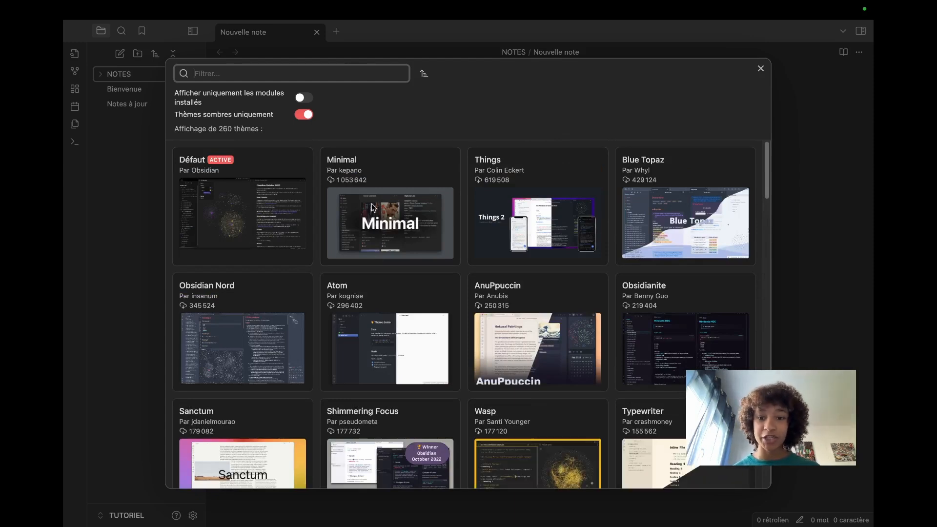
{"action": "scroll", "coordinate": [520, 288], "scroll_direction": "down", "scroll_amount": 3}
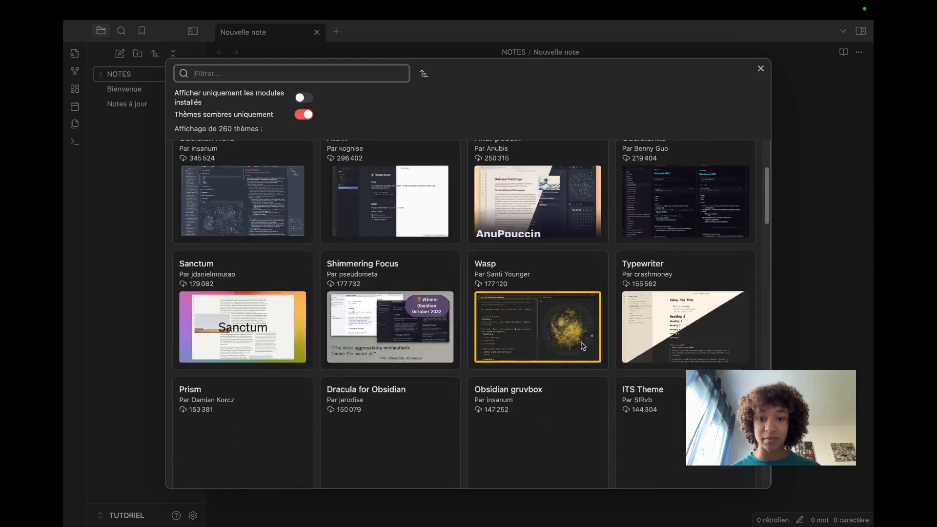
{"action": "scroll", "coordinate": [578, 338], "scroll_direction": "up", "scroll_amount": 3}
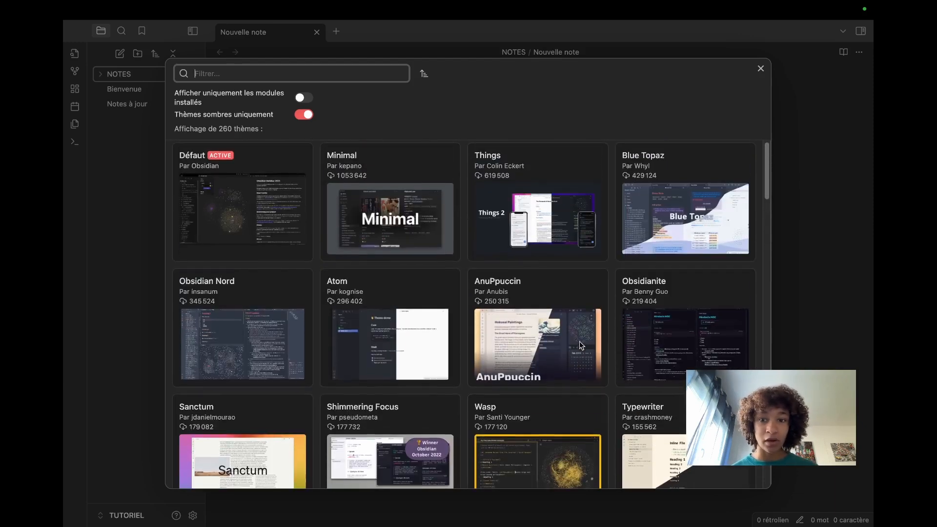
{"action": "scroll", "coordinate": [658, 310], "scroll_direction": "down", "scroll_amount": 10}
{"action": "scroll", "coordinate": [659, 309], "scroll_direction": "up", "scroll_amount": 2}
{"action": "scroll", "coordinate": [597, 197], "scroll_direction": "up", "scroll_amount": 1}
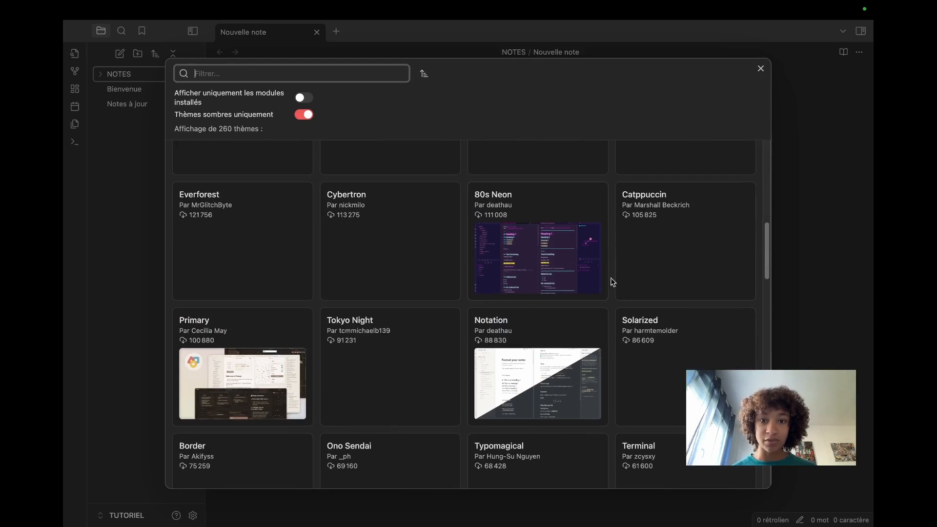
{"action": "scroll", "coordinate": [566, 184], "scroll_direction": "down", "scroll_amount": 15}
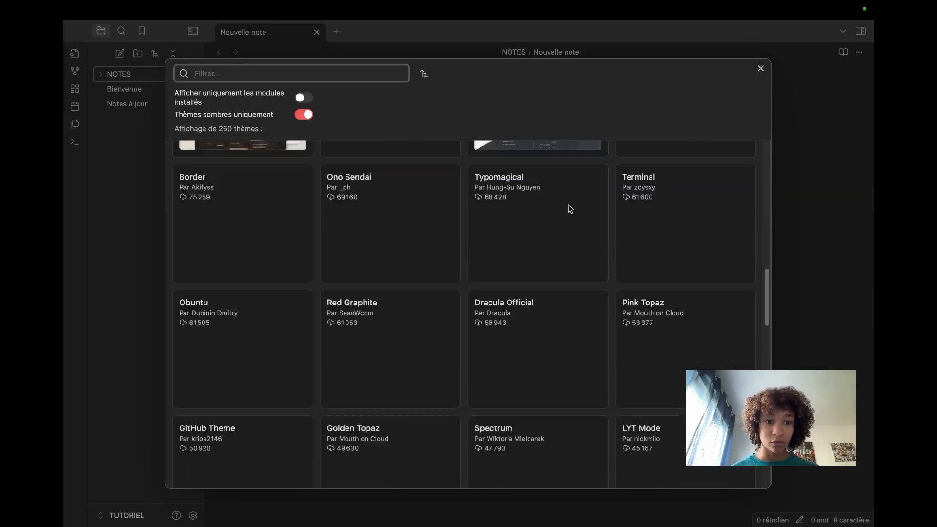
{"action": "scroll", "coordinate": [586, 263], "scroll_direction": "up", "scroll_amount": 20}
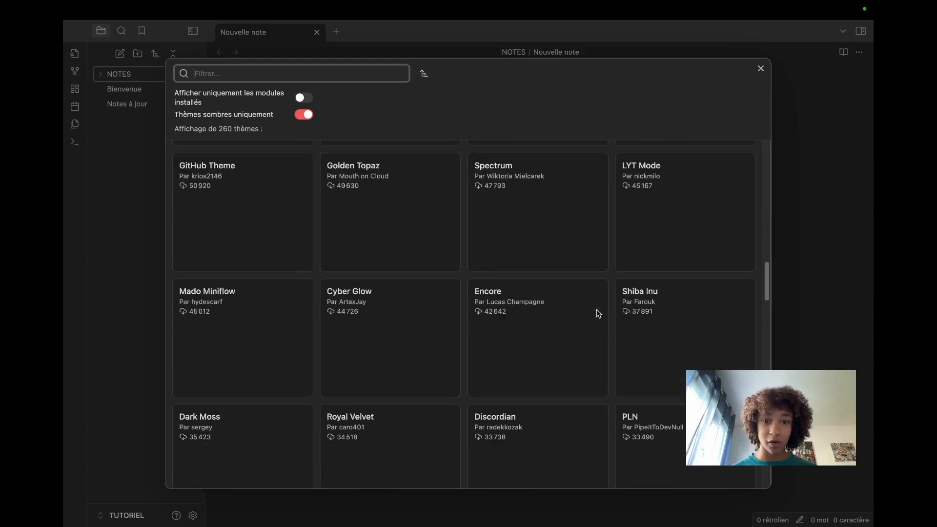
{"action": "scroll", "coordinate": [596, 317], "scroll_direction": "down", "scroll_amount": 5}
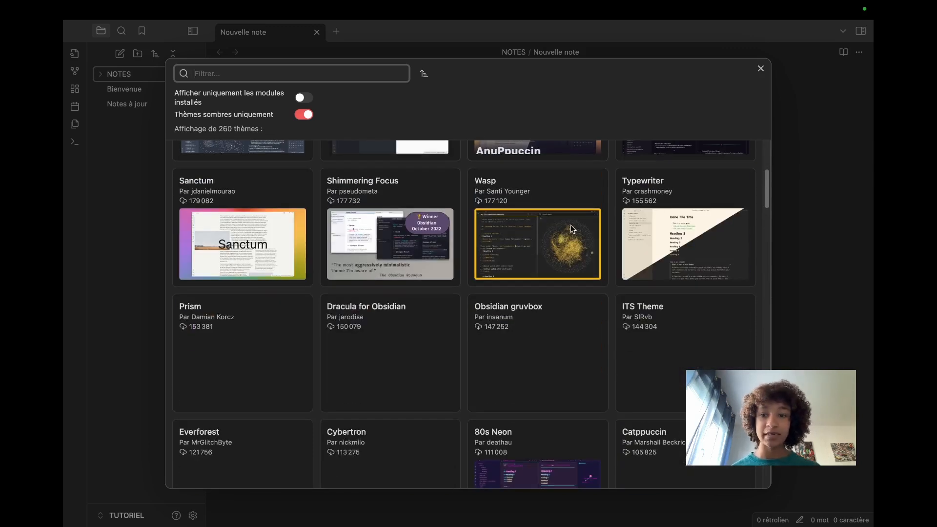
{"action": "scroll", "coordinate": [569, 224], "scroll_direction": "down", "scroll_amount": 10}
{"action": "scroll", "coordinate": [548, 254], "scroll_direction": "up", "scroll_amount": 10}
{"action": "scroll", "coordinate": [548, 255], "scroll_direction": "up", "scroll_amount": 5}
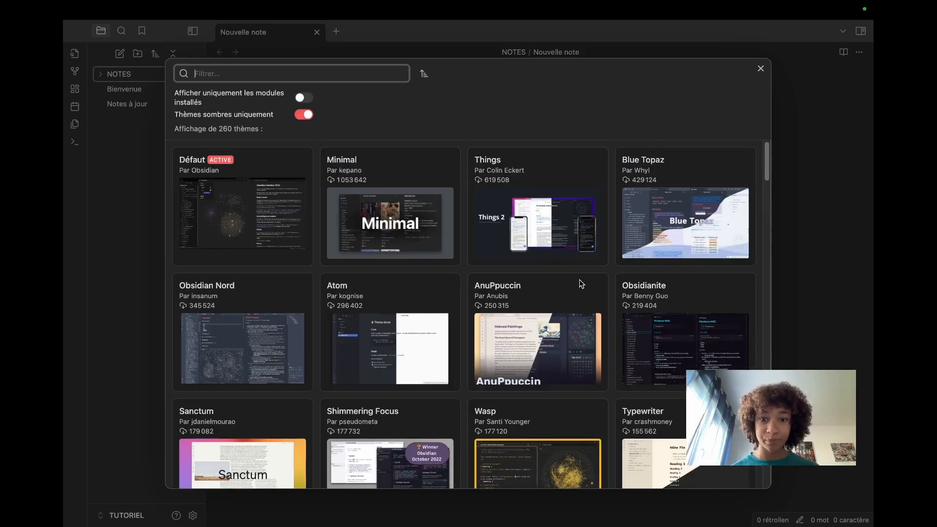
- Look through the Minimal theme's description, install and use the theme, and return to the appearance settings
{"action": "left_click", "coordinate": [364, 206]}
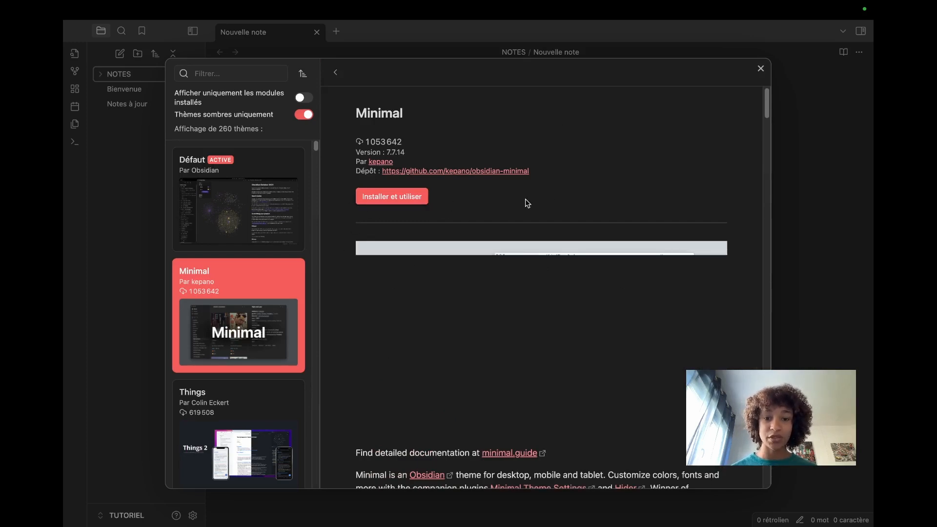
{"action": "scroll", "coordinate": [525, 205], "scroll_direction": "down", "scroll_amount": 20}
{"action": "scroll", "coordinate": [521, 238], "scroll_direction": "down", "scroll_amount": 20}
{"action": "scroll", "coordinate": [517, 264], "scroll_direction": "up", "scroll_amount": 20}
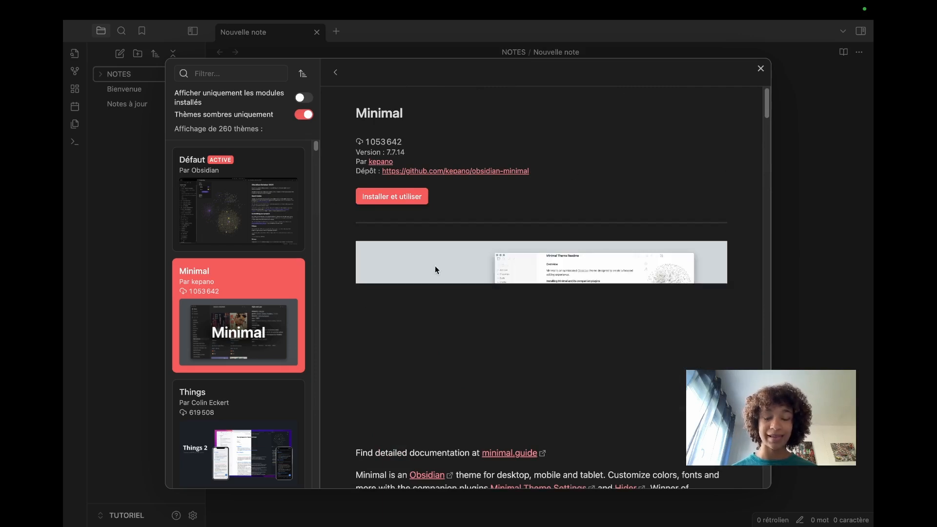
{"action": "left_click", "coordinate": [384, 195]}
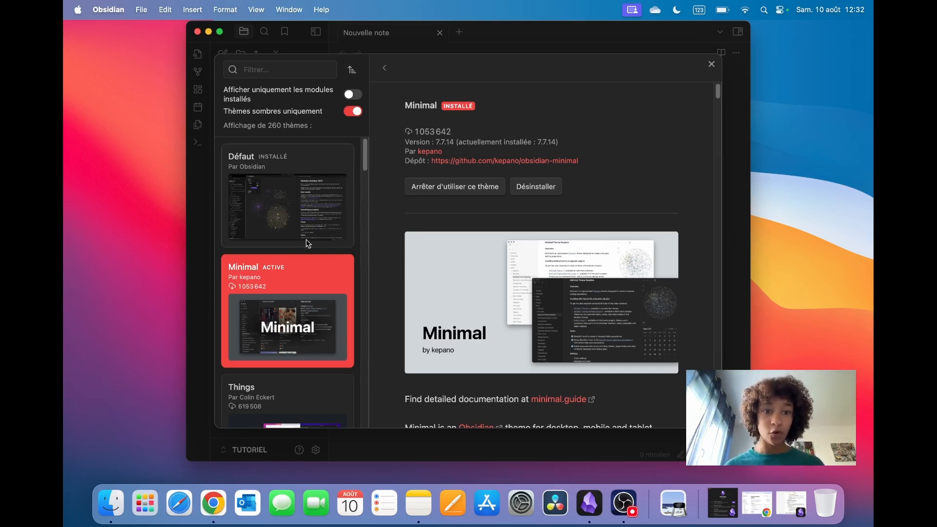
{"action": "scroll", "coordinate": [528, 267], "scroll_direction": "down", "scroll_amount": 5}
{"action": "scroll", "coordinate": [528, 268], "scroll_direction": "up", "scroll_amount": 5}
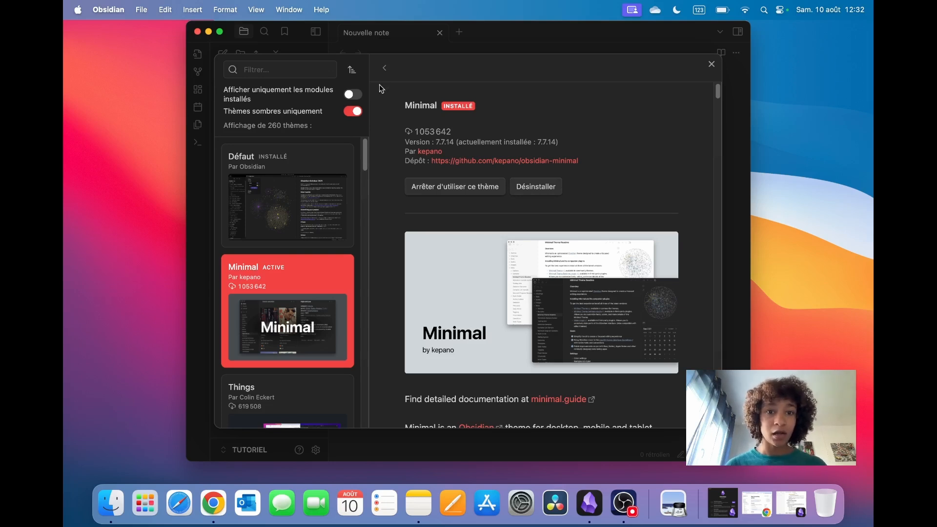
{"action": "left_click", "coordinate": [385, 68]}
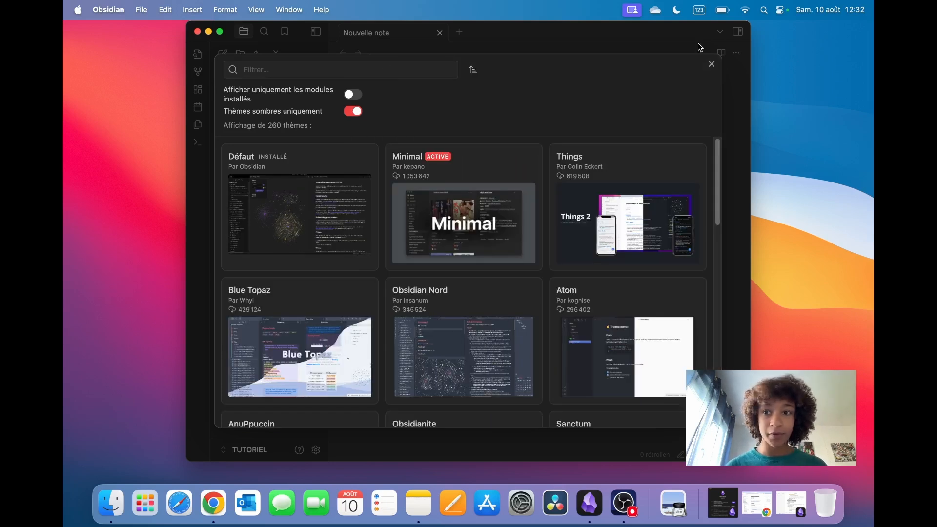
{"action": "left_click", "coordinate": [711, 64]}
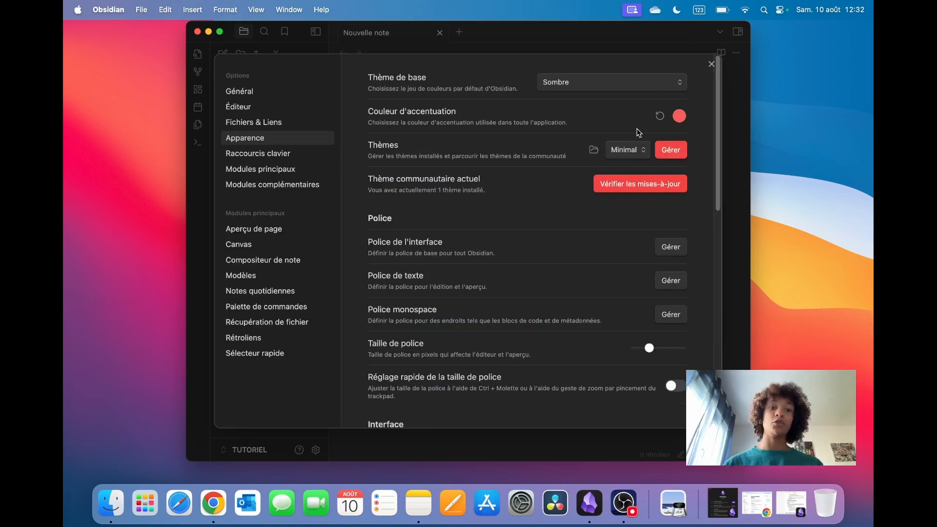
- Switch the theme back to Défaut and set the accent color to purple with RGB values 168, 92, 245
{"action": "left_click", "coordinate": [634, 151]}
{"action": "left_click", "coordinate": [630, 138]}
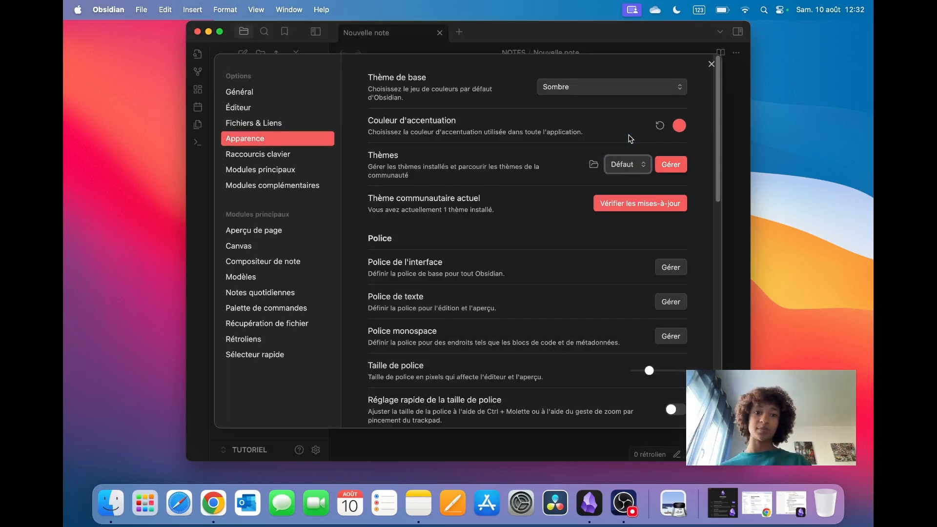
{"action": "left_click", "coordinate": [679, 125]}
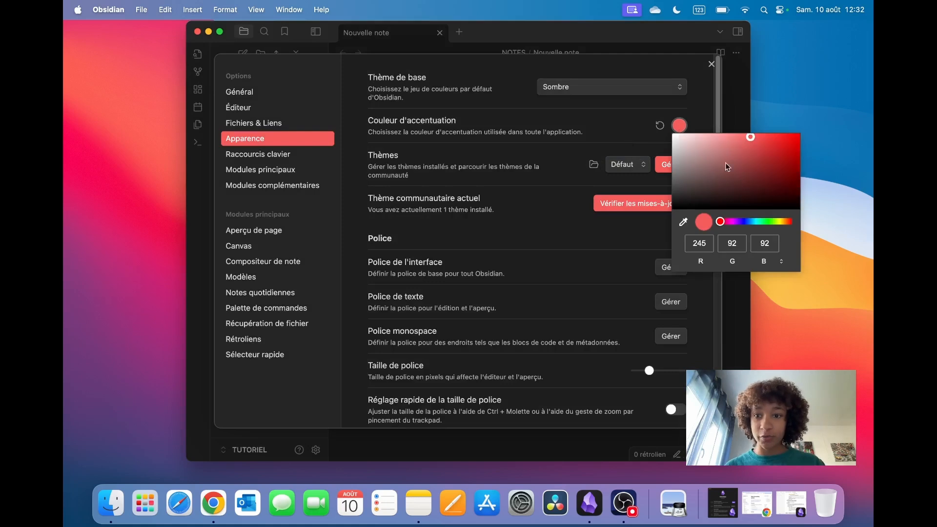
{"action": "left_click_drag", "start_coordinate": [725, 226], "coordinate": [740, 228]}
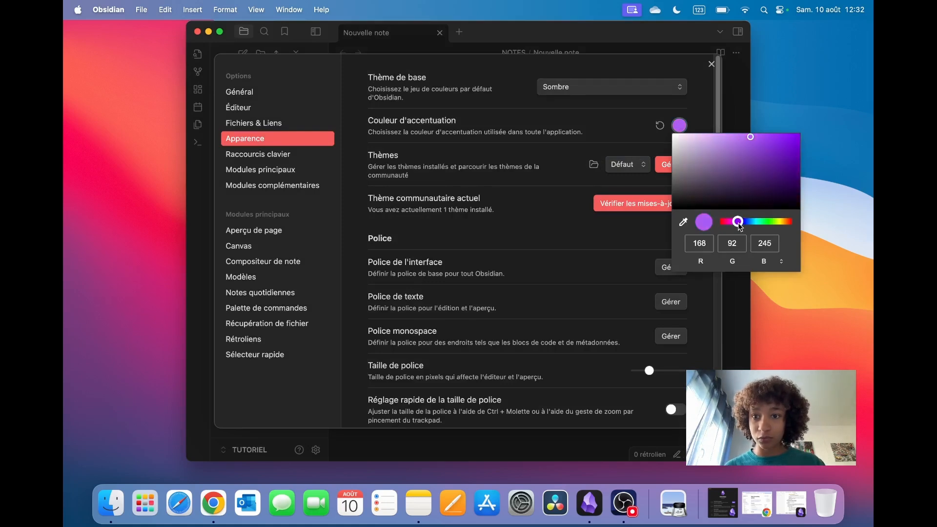
{"action": "left_click", "coordinate": [515, 205]}
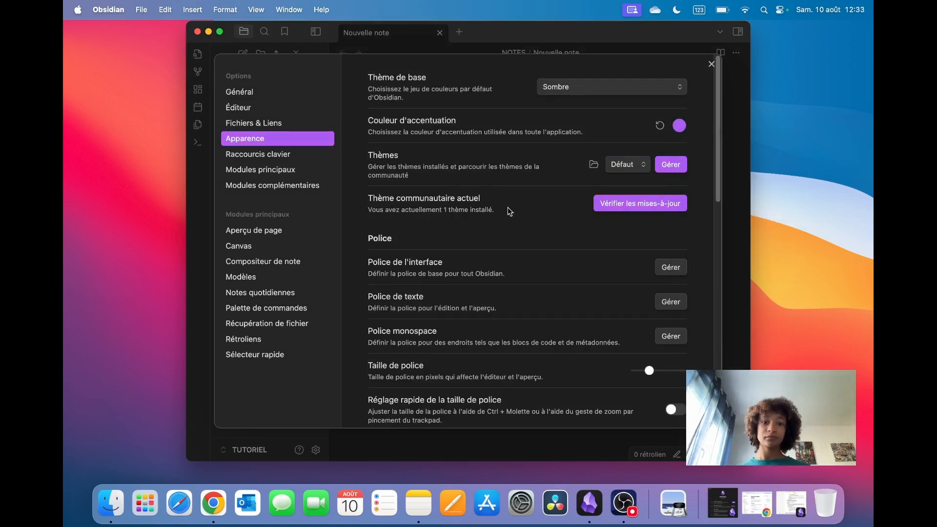
- Browse the fonts available for the interface, add Comic Sans MS as the interface font and save
{"action": "scroll", "coordinate": [511, 212], "scroll_direction": "down", "scroll_amount": 2}
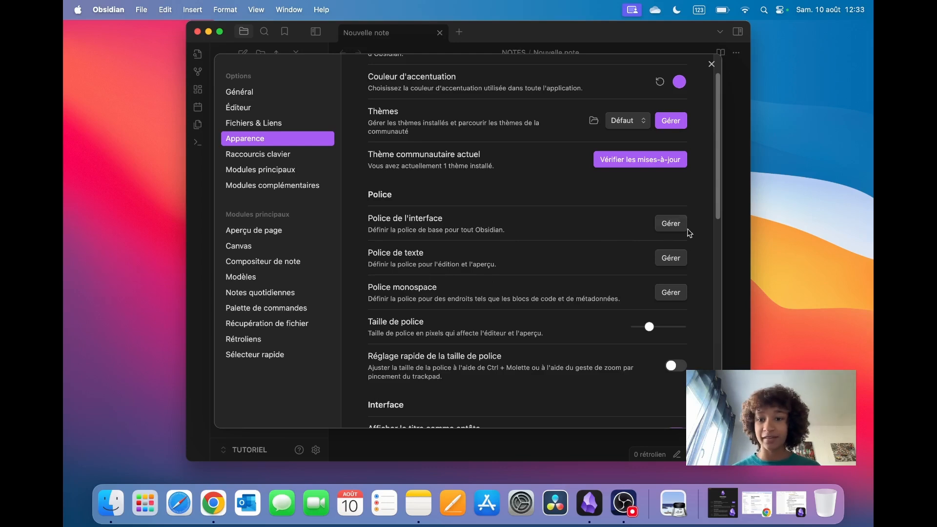
{"action": "left_click", "coordinate": [672, 224]}
{"action": "scroll", "coordinate": [551, 317], "scroll_direction": "down", "scroll_amount": 10}
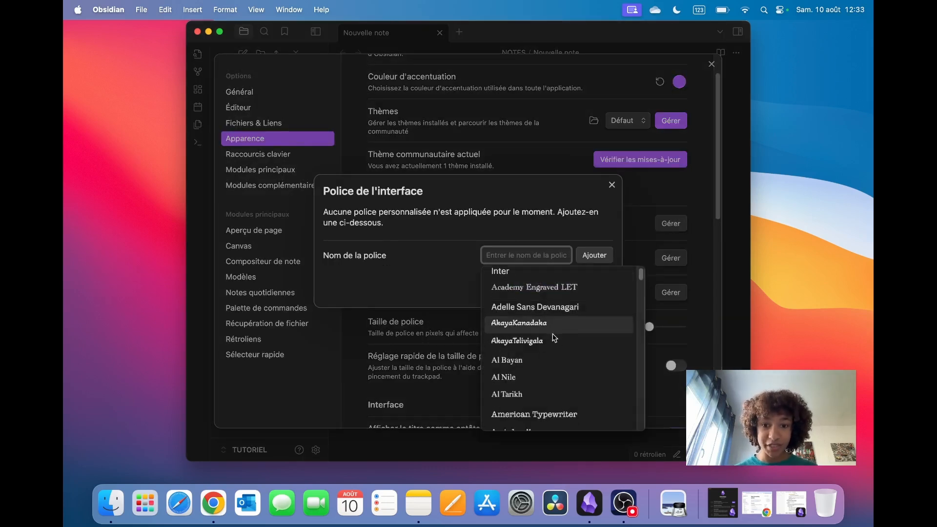
{"action": "scroll", "coordinate": [541, 307], "scroll_direction": "down", "scroll_amount": 15}
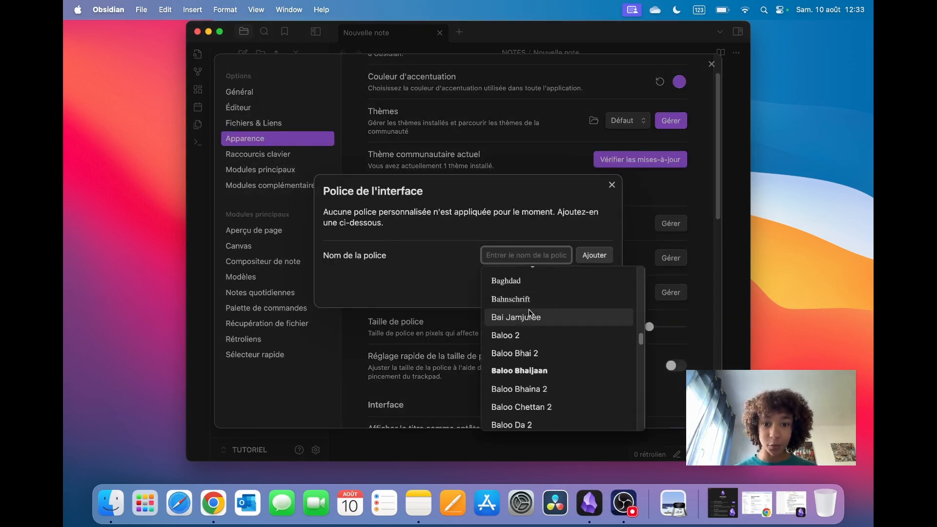
{"action": "scroll", "coordinate": [546, 335], "scroll_direction": "down", "scroll_amount": 6}
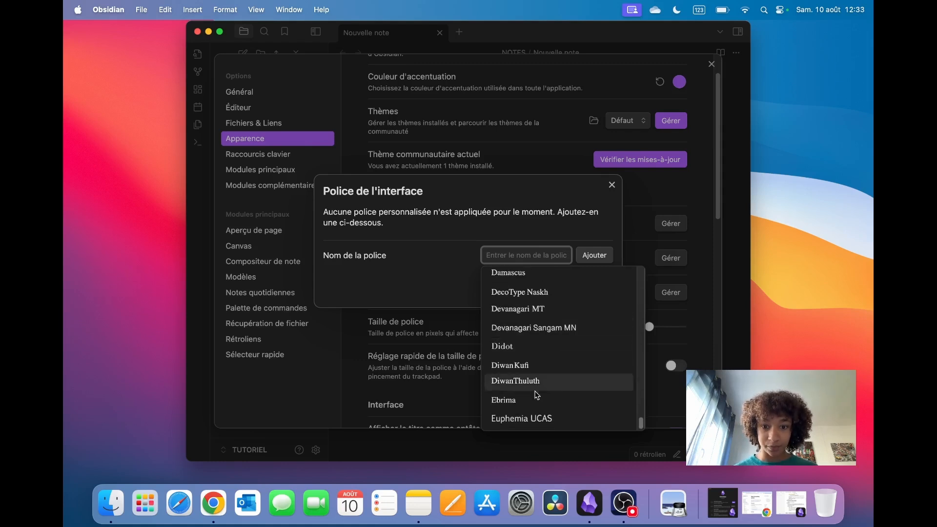
{"action": "scroll", "coordinate": [531, 347], "scroll_direction": "up", "scroll_amount": 5}
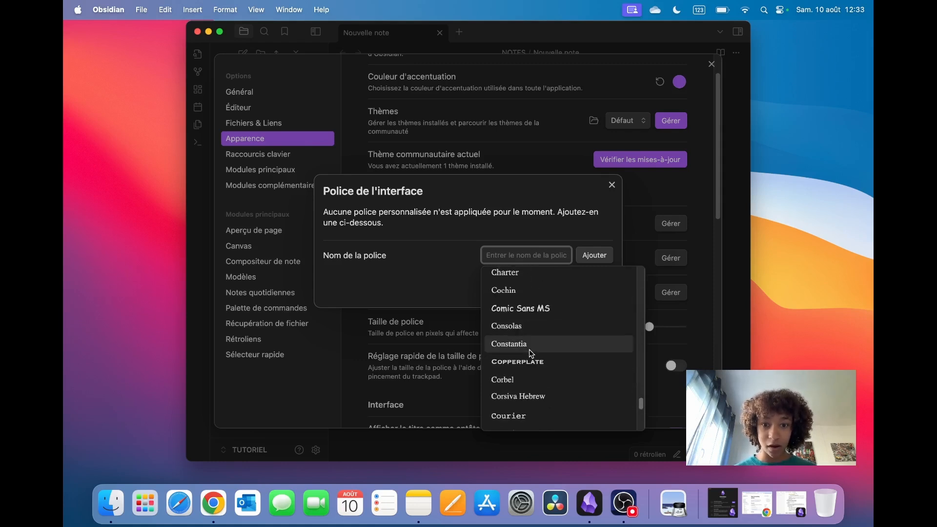
{"action": "left_click", "coordinate": [514, 312]}
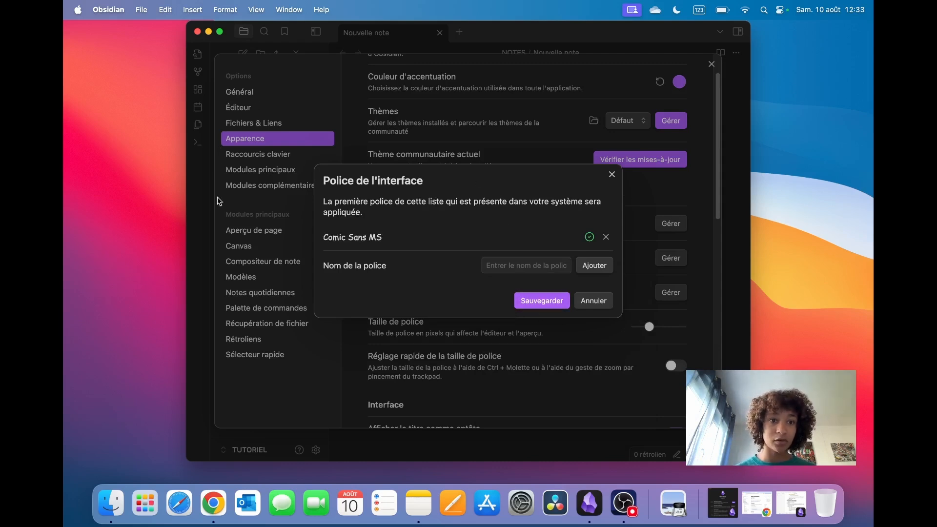
{"action": "left_click", "coordinate": [541, 300]}
{"action": "scroll", "coordinate": [556, 308], "scroll_direction": "up", "scroll_amount": 2}
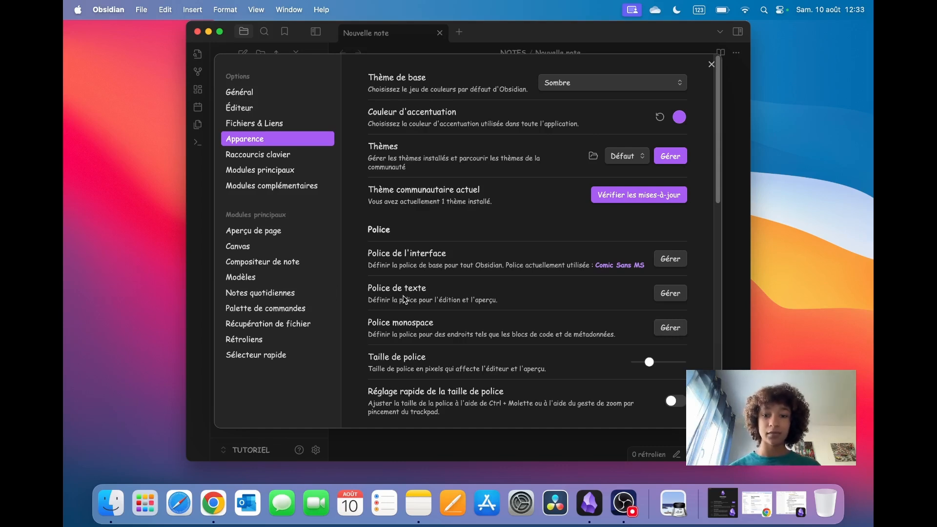
- Remove Comic Sans MS from the interface font list and save the change
{"action": "left_click", "coordinate": [671, 259]}
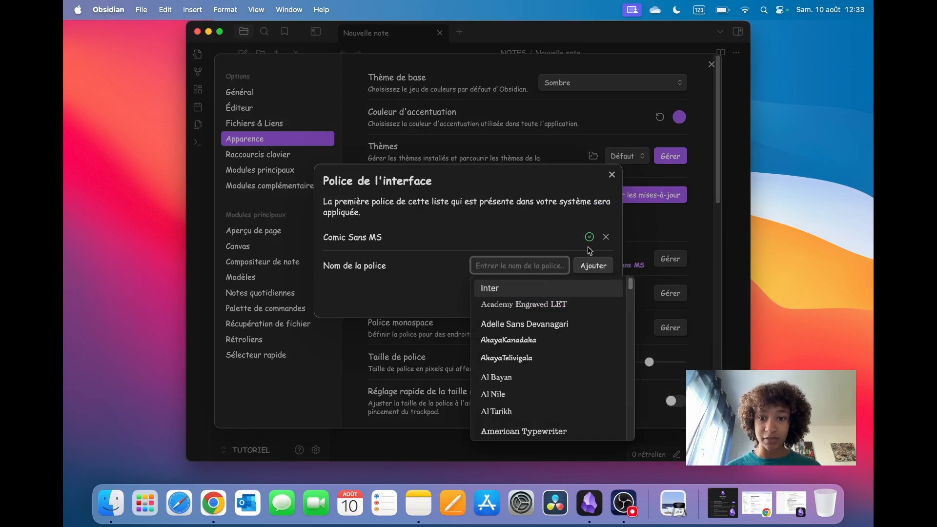
{"action": "left_click", "coordinate": [606, 237]}
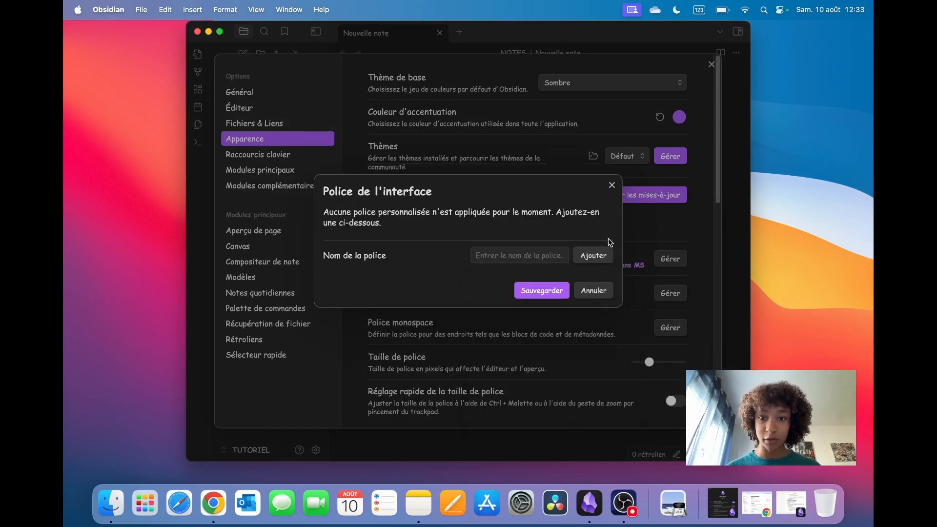
{"action": "left_click", "coordinate": [556, 291]}
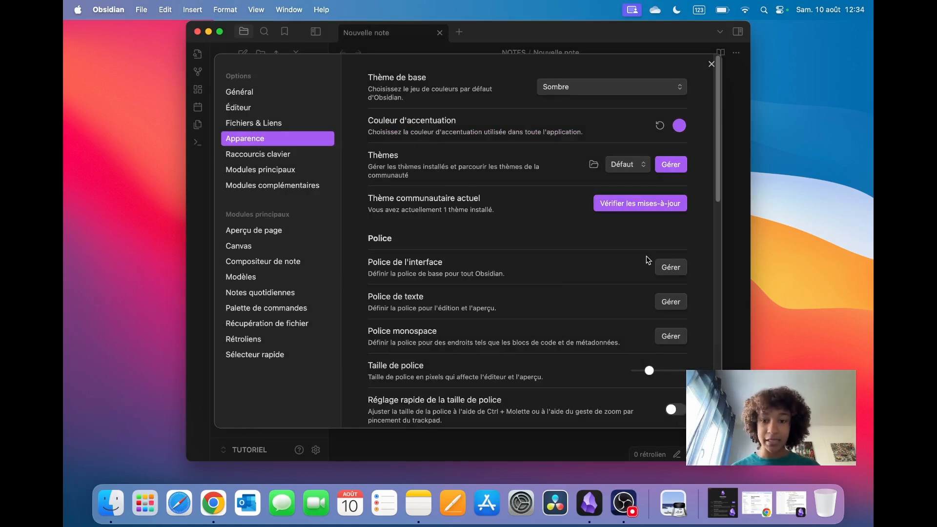
- Turn on quick font size adjustment (Réglage rapide de la taille de police) in the appearance settings
{"action": "scroll", "coordinate": [648, 260], "scroll_direction": "down", "scroll_amount": 5}
{"action": "mouse_move", "coordinate": [655, 278]}
{"action": "left_mouse_down"}
{"action": "mouse_move", "coordinate": [666, 276]}
{"action": "mouse_move", "coordinate": [649, 275]}
{"action": "left_mouse_up"}
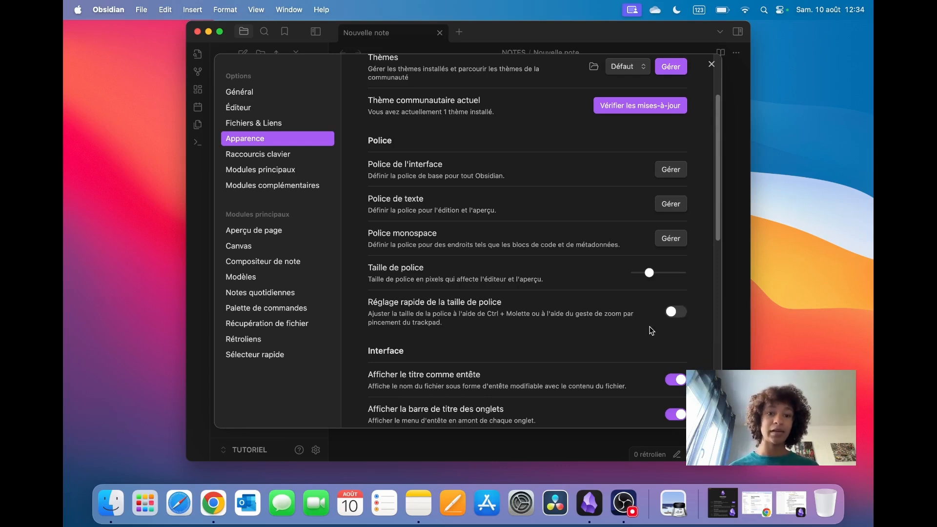
{"action": "left_click", "coordinate": [677, 314]}
{"action": "scroll", "coordinate": [493, 303], "scroll_direction": "down", "scroll_amount": 1}
{"action": "scroll", "coordinate": [492, 310], "scroll_direction": "down", "scroll_amount": 3}
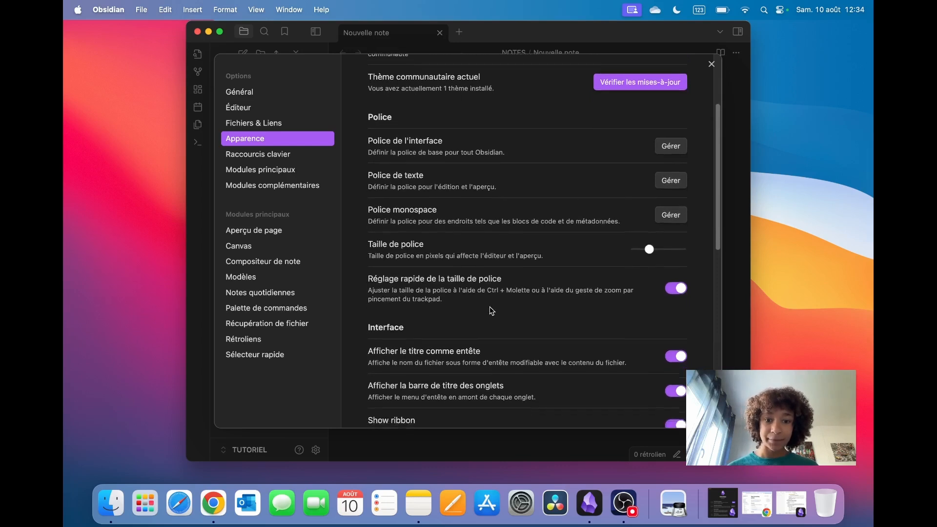
- Review the interface options for the title header, tab title bar and ribbon, comparing them with the open note
{"action": "scroll", "coordinate": [520, 268], "scroll_direction": "down", "scroll_amount": 3}
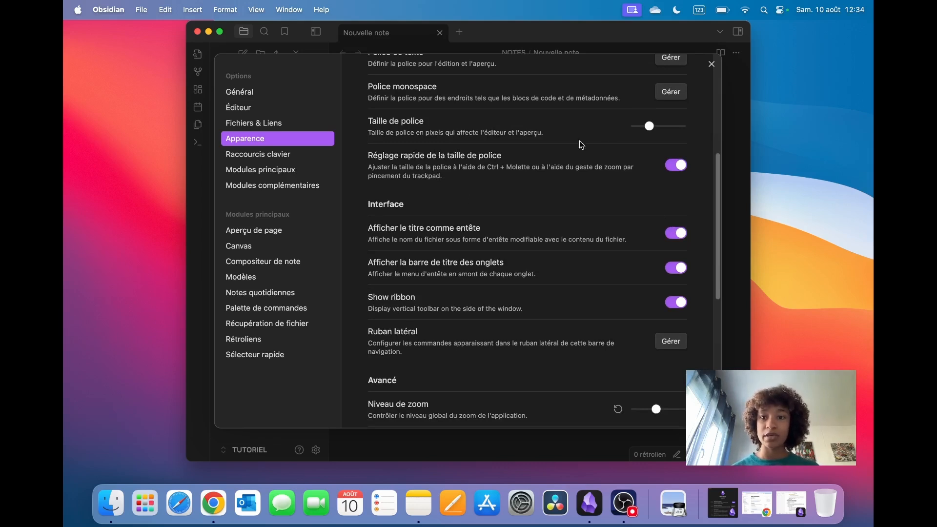
{"action": "left_click", "coordinate": [711, 64]}
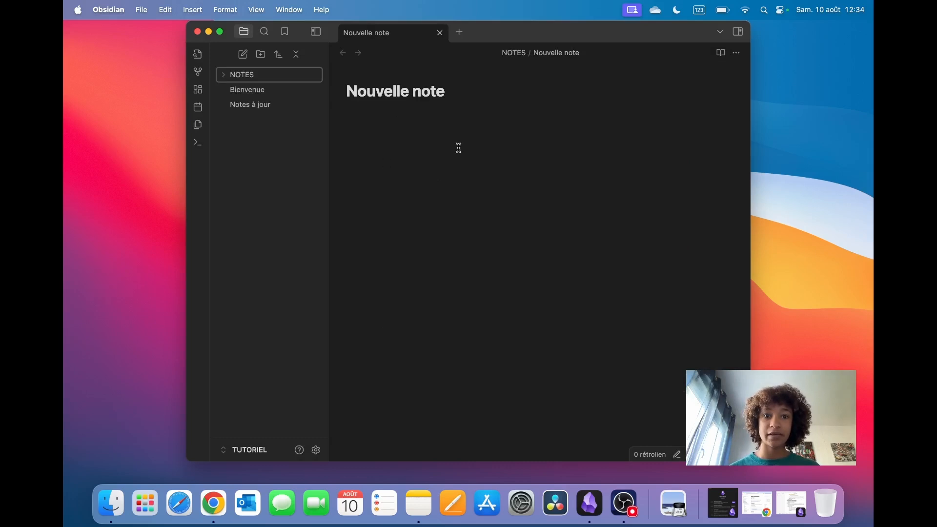
{"action": "left_click", "coordinate": [360, 120]}
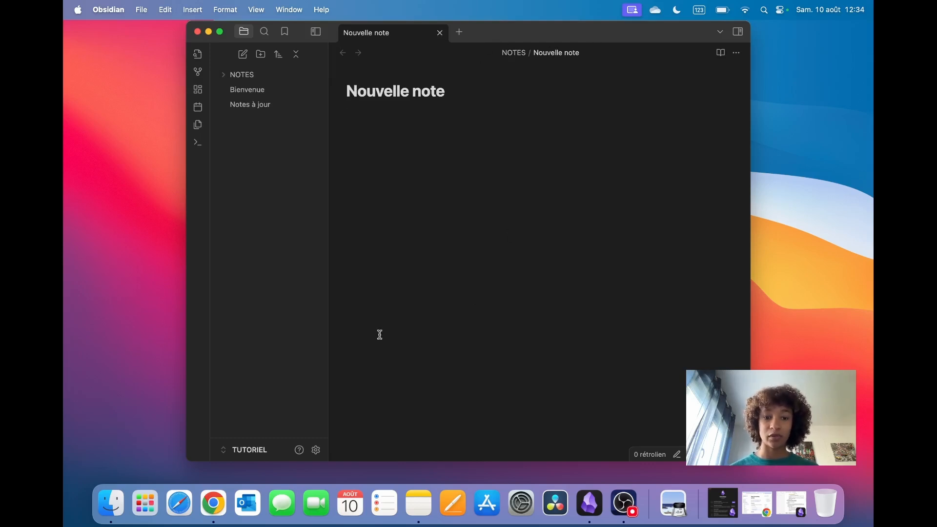
{"action": "left_click", "coordinate": [315, 449]}
{"action": "scroll", "coordinate": [597, 262], "scroll_direction": "down", "scroll_amount": 5}
{"action": "scroll", "coordinate": [554, 265], "scroll_direction": "down", "scroll_amount": 1}
{"action": "scroll", "coordinate": [660, 237], "scroll_direction": "down", "scroll_amount": 3}
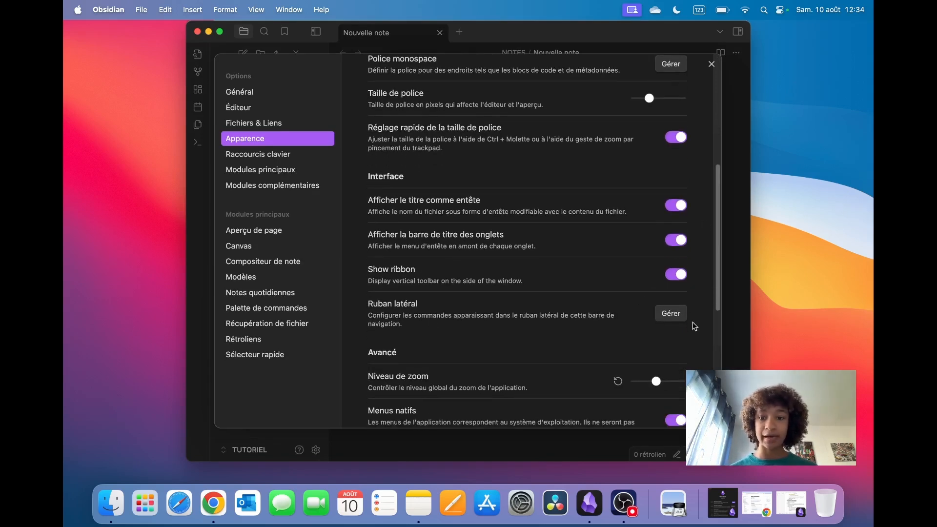
{"action": "left_click", "coordinate": [712, 64]}
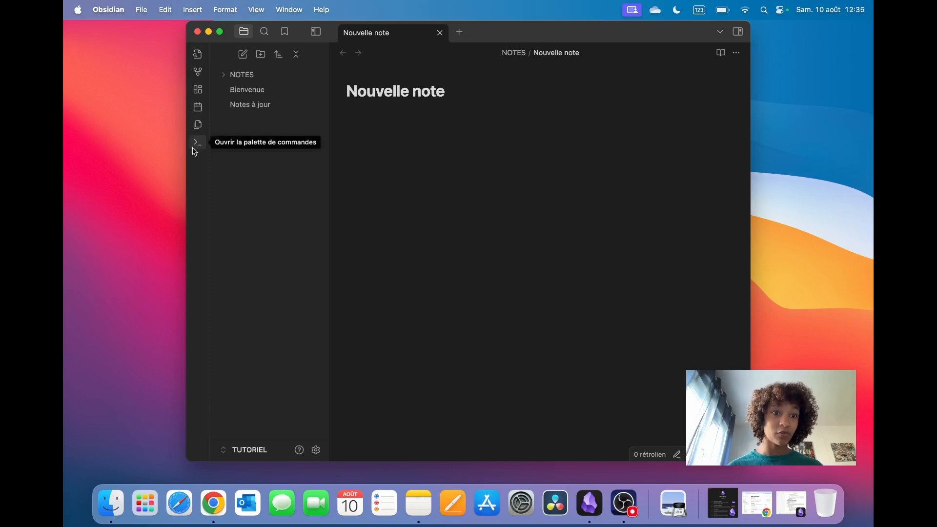
- Remove Ouvrir le sélecteur rapide, Insérer le modèle and Ouvrir la palette de commandes from the side ribbon, and return to the note
{"action": "left_click", "coordinate": [317, 451]}
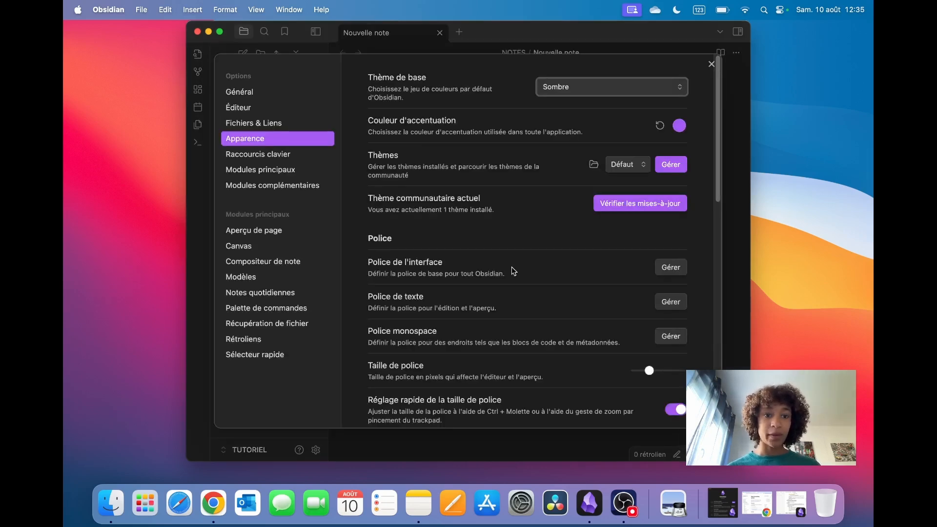
{"action": "scroll", "coordinate": [516, 265], "scroll_direction": "down", "scroll_amount": 15}
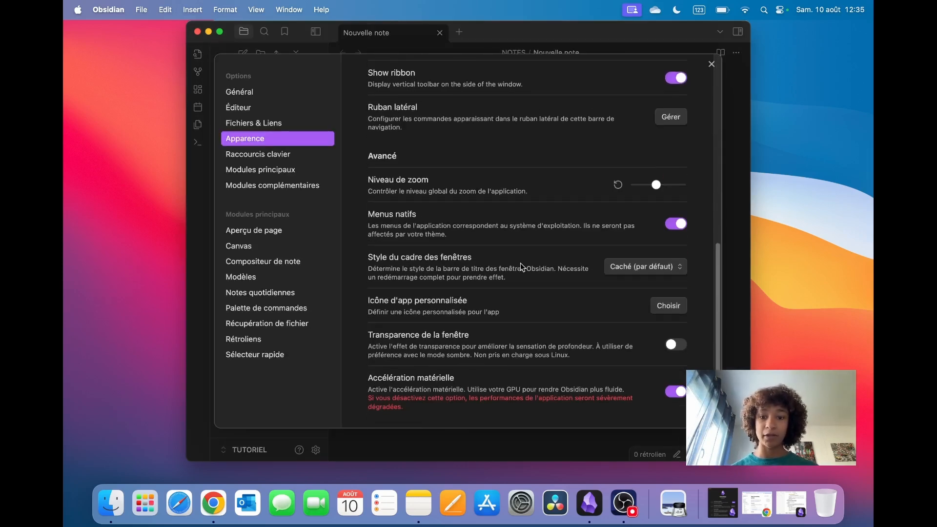
{"action": "scroll", "coordinate": [521, 267], "scroll_direction": "up", "scroll_amount": 2}
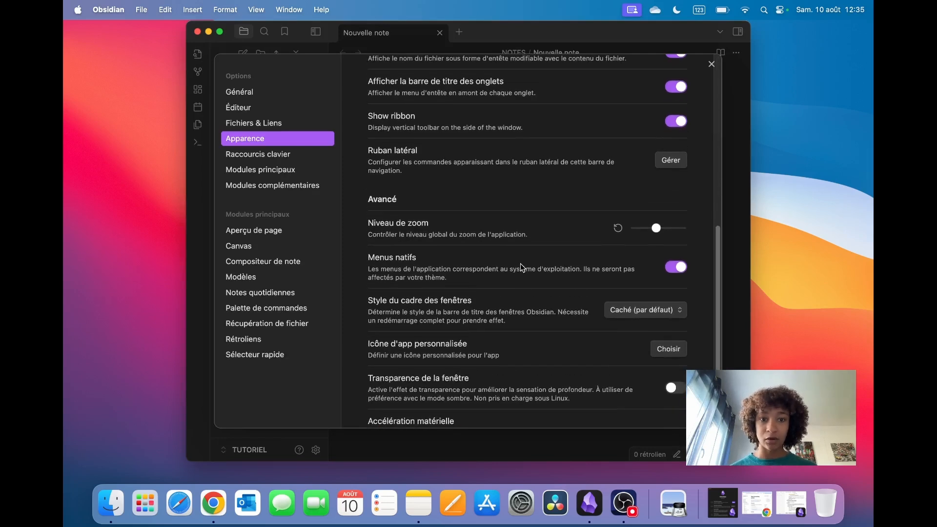
{"action": "scroll", "coordinate": [629, 200], "scroll_direction": "up", "scroll_amount": 2}
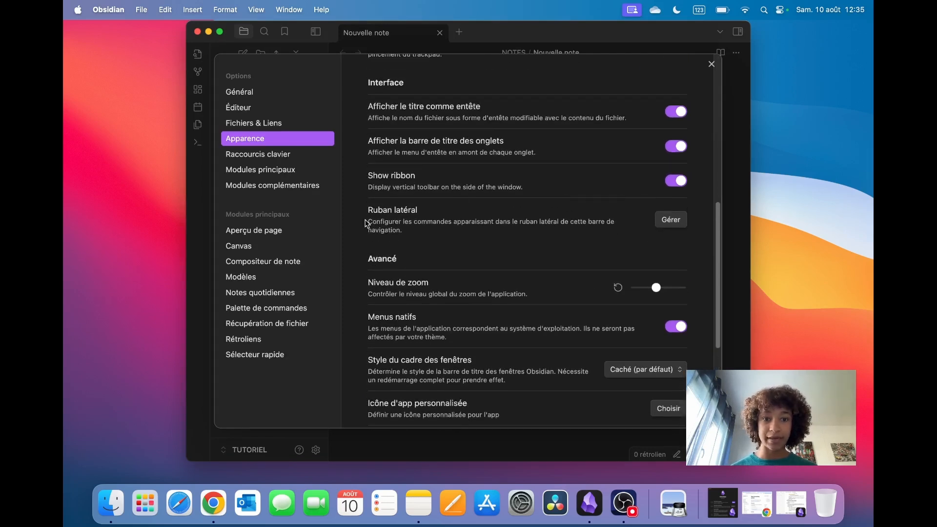
{"action": "left_click", "coordinate": [667, 222]}
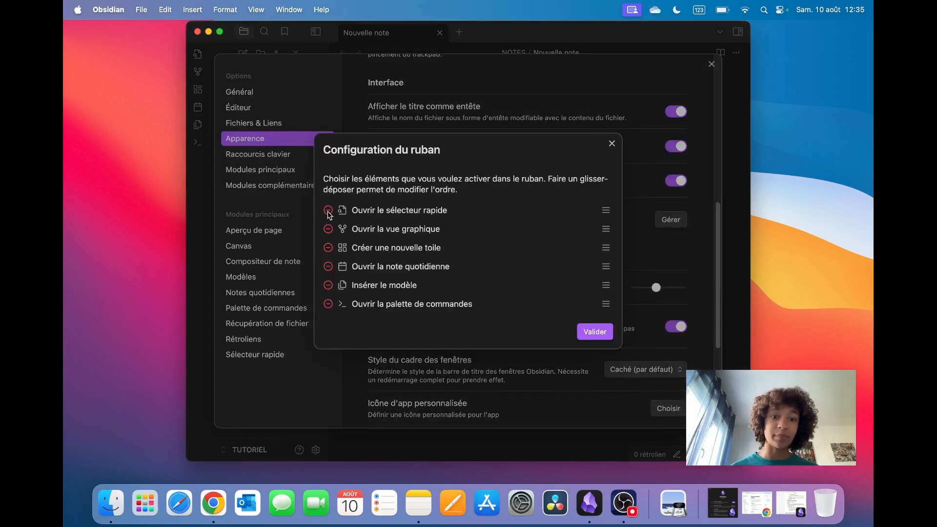
{"action": "left_click", "coordinate": [329, 213]}
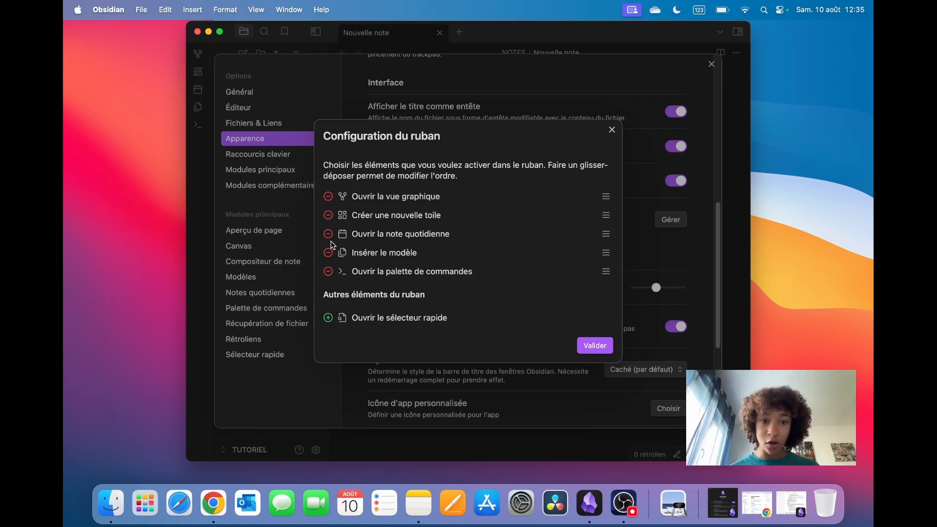
{"action": "left_click", "coordinate": [329, 257]}
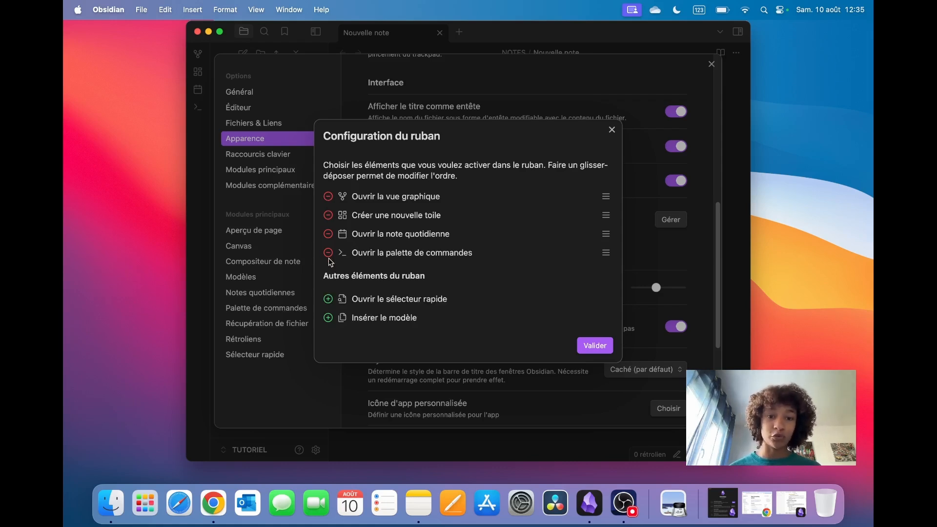
{"action": "left_click", "coordinate": [328, 253]}
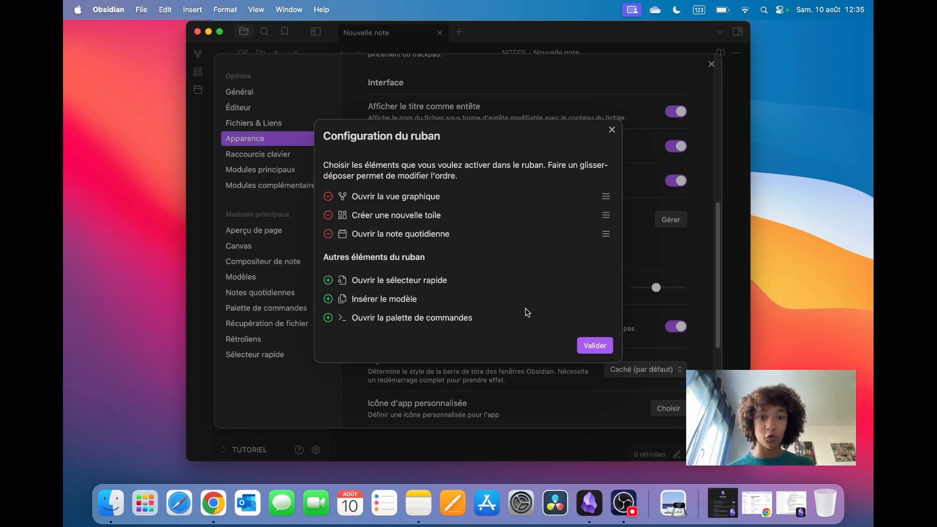
{"action": "left_click", "coordinate": [596, 346]}
{"action": "left_click", "coordinate": [711, 64]}
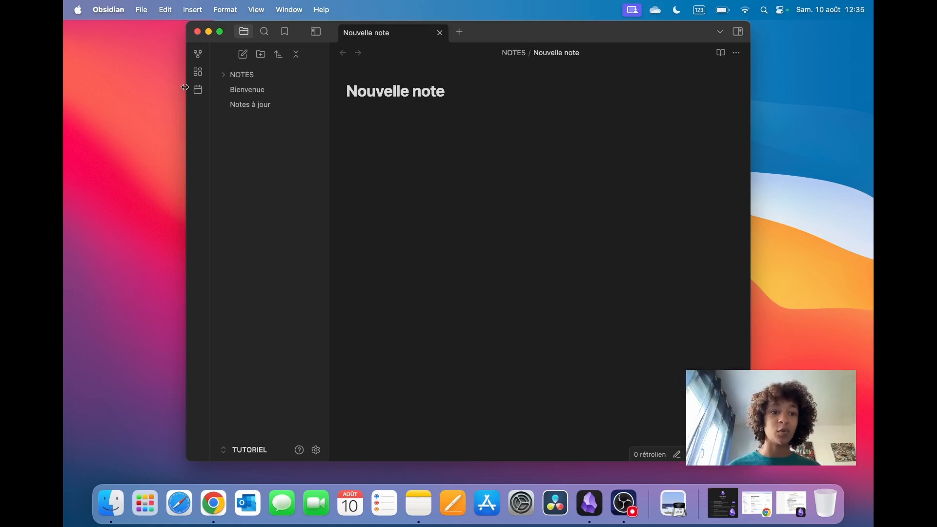
- Try a higher application zoom level in the advanced appearance settings and bring it back down
{"action": "left_click", "coordinate": [315, 449]}
{"action": "scroll", "coordinate": [541, 247], "scroll_direction": "down", "scroll_amount": 10}
{"action": "scroll", "coordinate": [554, 222], "scroll_direction": "down", "scroll_amount": 5}
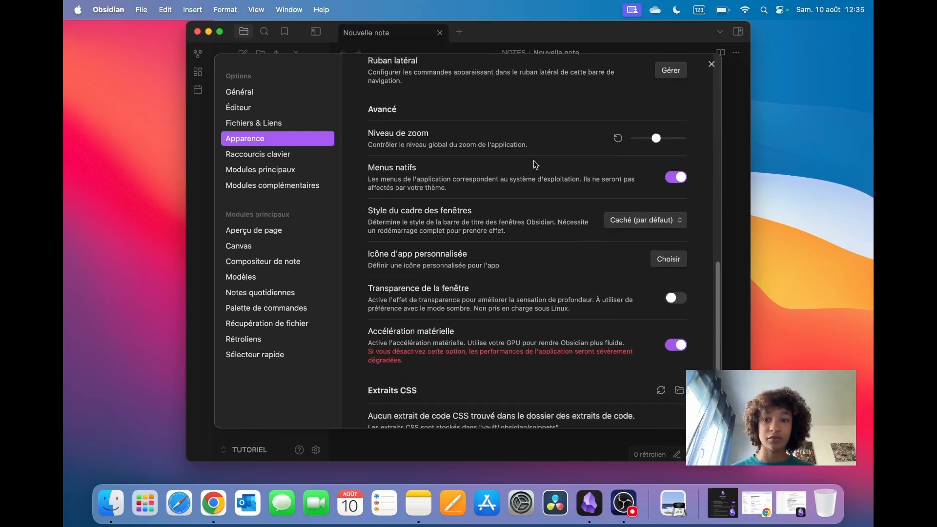
{"action": "left_click_drag", "start_coordinate": [662, 140], "coordinate": [669, 142]}
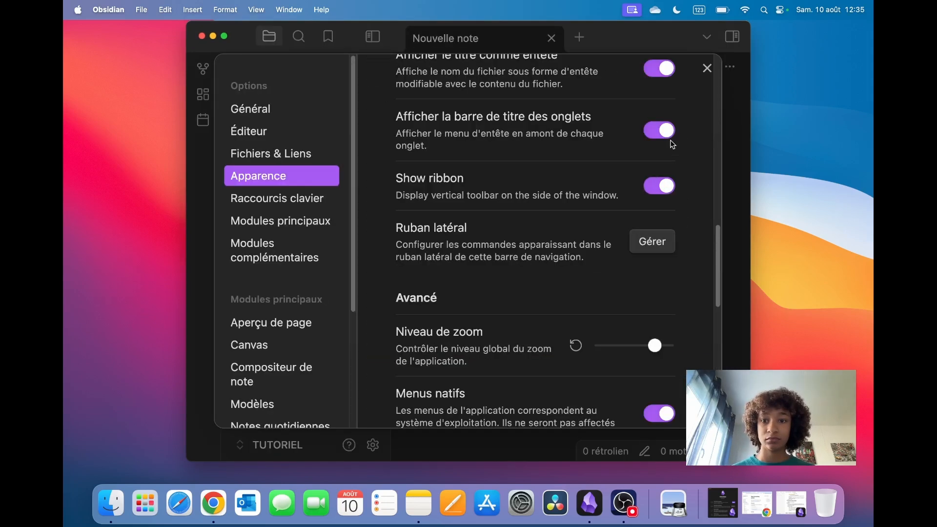
{"action": "left_click_drag", "start_coordinate": [654, 346], "coordinate": [631, 355]}
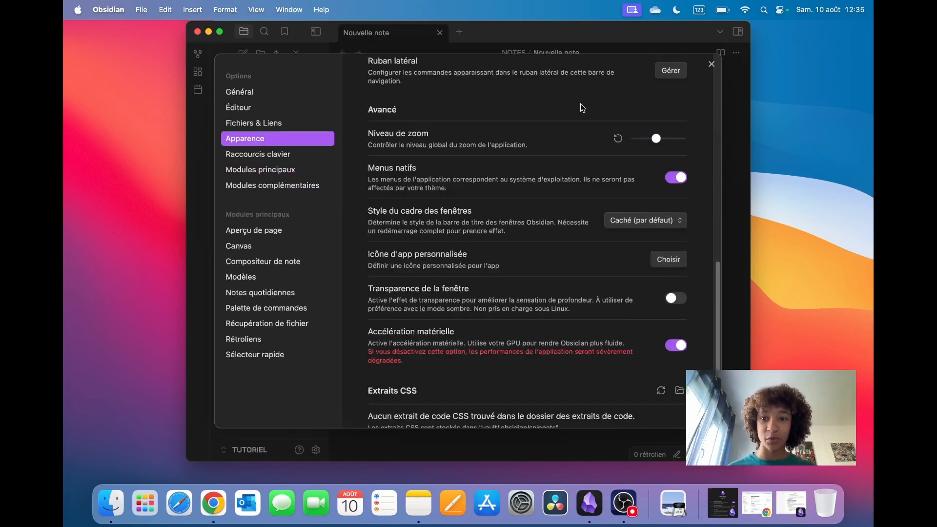
- Check the remaining advanced appearance options and the CSS snippets section, and browse the list of keyboard shortcuts
{"action": "scroll", "coordinate": [526, 132], "scroll_direction": "down", "scroll_amount": 2}
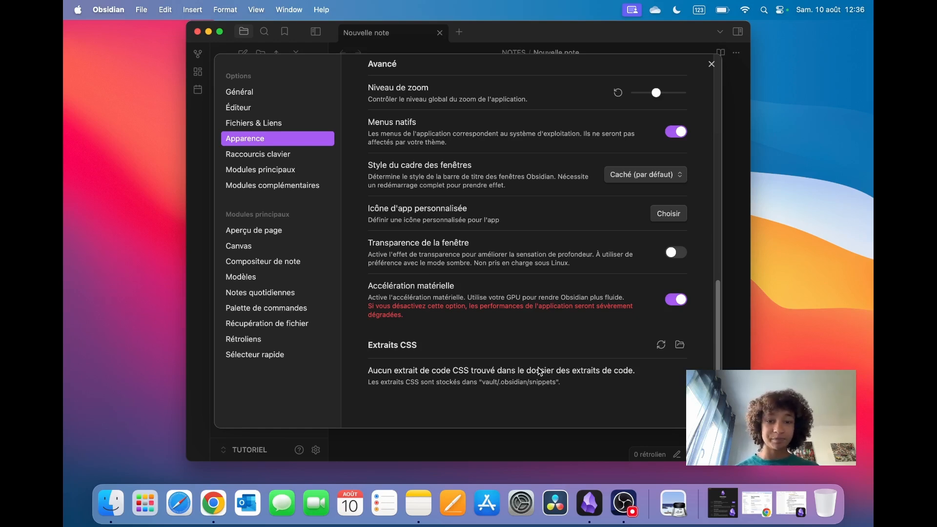
{"action": "left_click", "coordinate": [266, 159]}
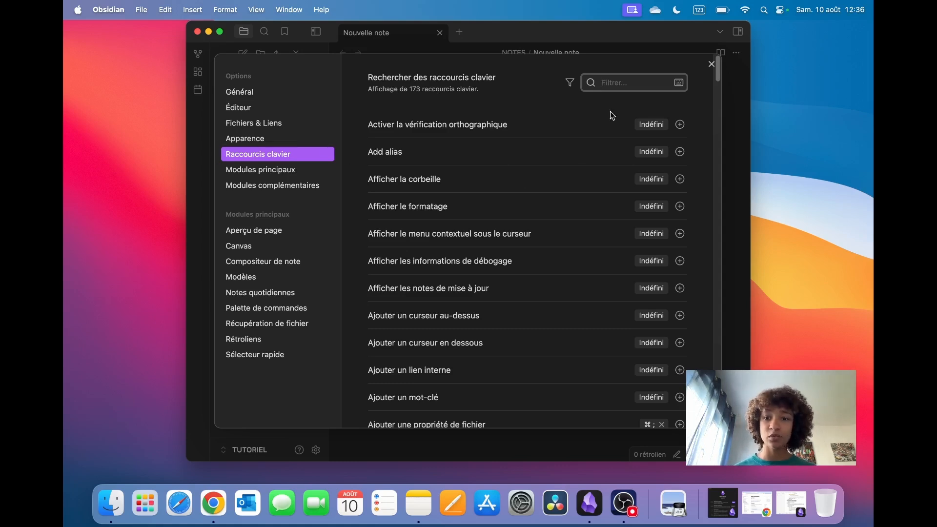
{"action": "scroll", "coordinate": [575, 141], "scroll_direction": "down", "scroll_amount": 15}
{"action": "scroll", "coordinate": [575, 157], "scroll_direction": "down", "scroll_amount": 5}
{"action": "scroll", "coordinate": [464, 235], "scroll_direction": "up", "scroll_amount": 1}
{"action": "scroll", "coordinate": [465, 234], "scroll_direction": "up", "scroll_amount": 12}
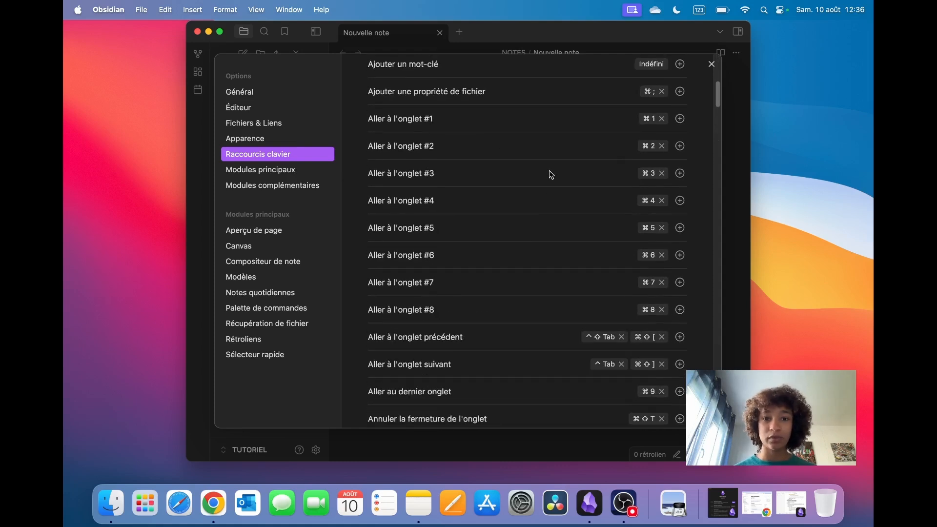
{"action": "scroll", "coordinate": [549, 185], "scroll_direction": "up", "scroll_amount": 8}
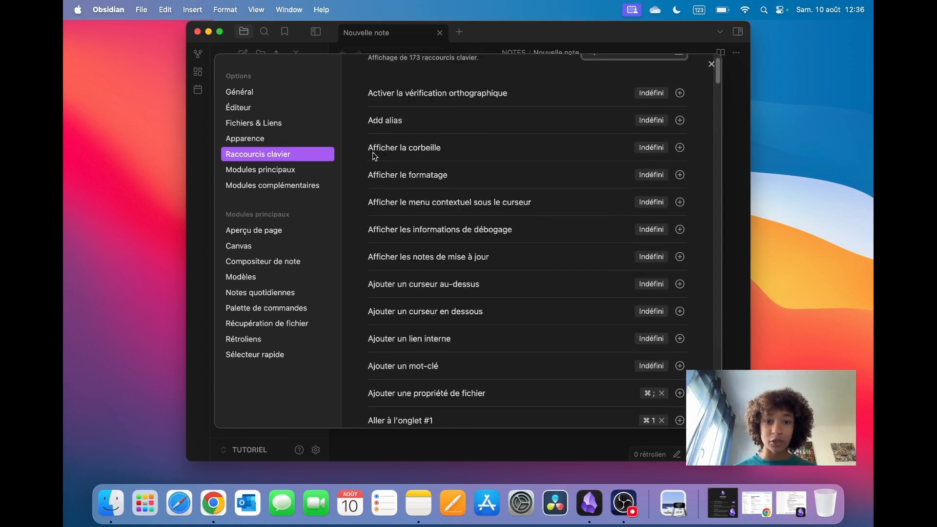
{"action": "scroll", "coordinate": [518, 211], "scroll_direction": "down", "scroll_amount": 20}
{"action": "scroll", "coordinate": [514, 222], "scroll_direction": "down", "scroll_amount": 2}
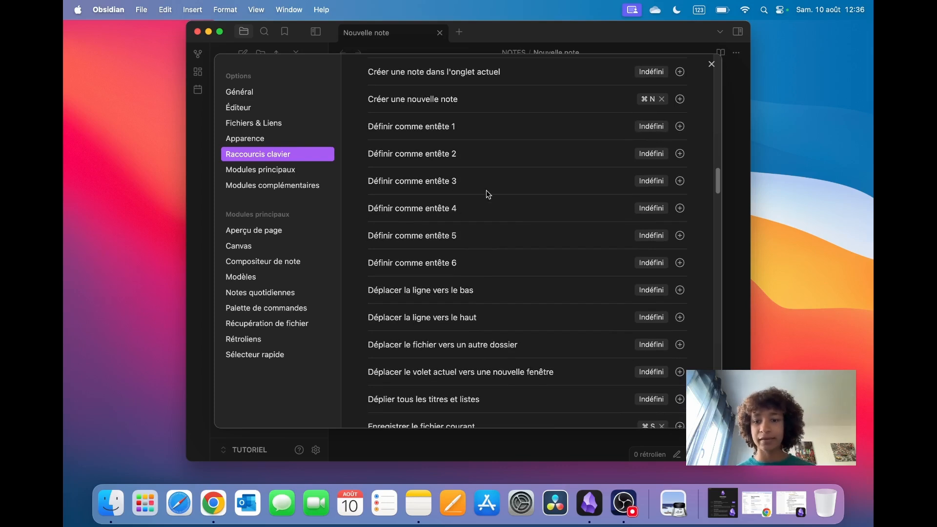
{"action": "scroll", "coordinate": [488, 195], "scroll_direction": "down", "scroll_amount": 15}
{"action": "scroll", "coordinate": [477, 223], "scroll_direction": "down", "scroll_amount": 12}
{"action": "scroll", "coordinate": [476, 224], "scroll_direction": "down", "scroll_amount": 15}
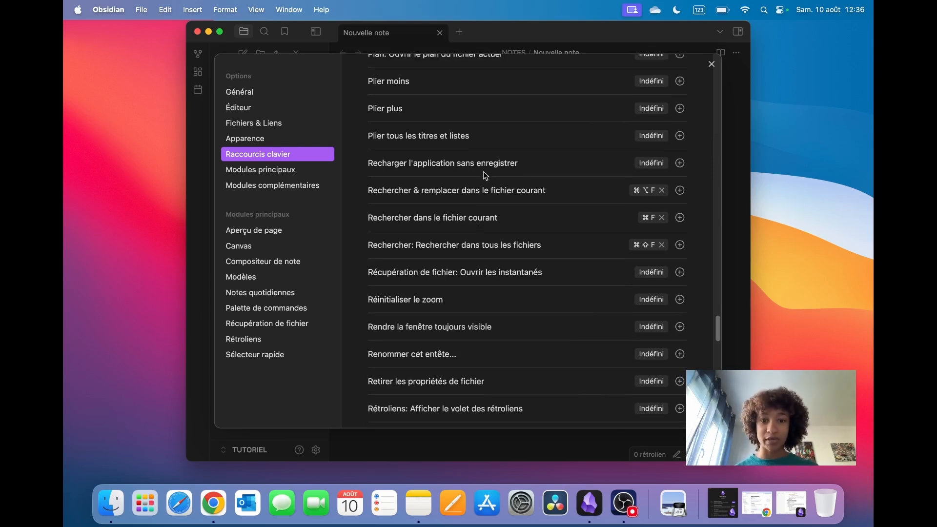
- Examine the full list of keyboard shortcuts, comparing commands that have assigned shortcuts with those left undefined
{"action": "scroll", "coordinate": [486, 176], "scroll_direction": "down", "scroll_amount": 12}
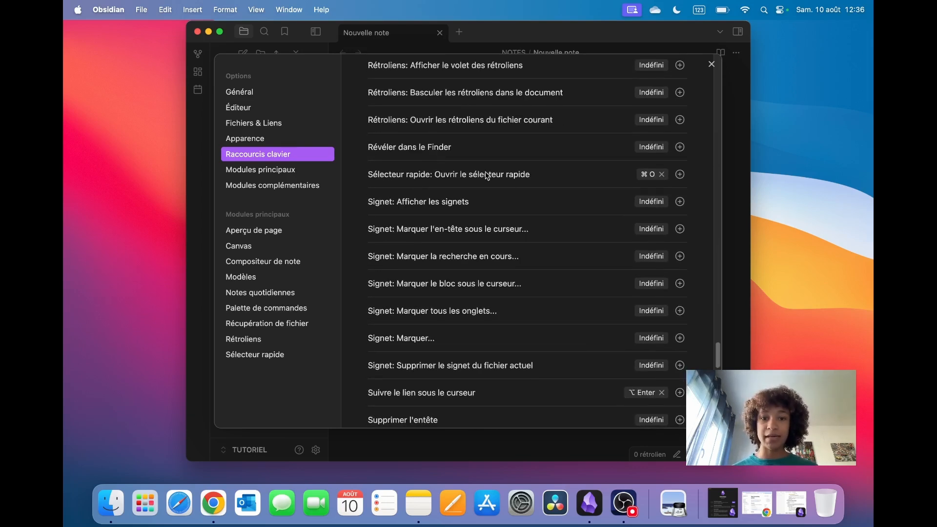
{"action": "scroll", "coordinate": [489, 209], "scroll_direction": "down", "scroll_amount": 3}
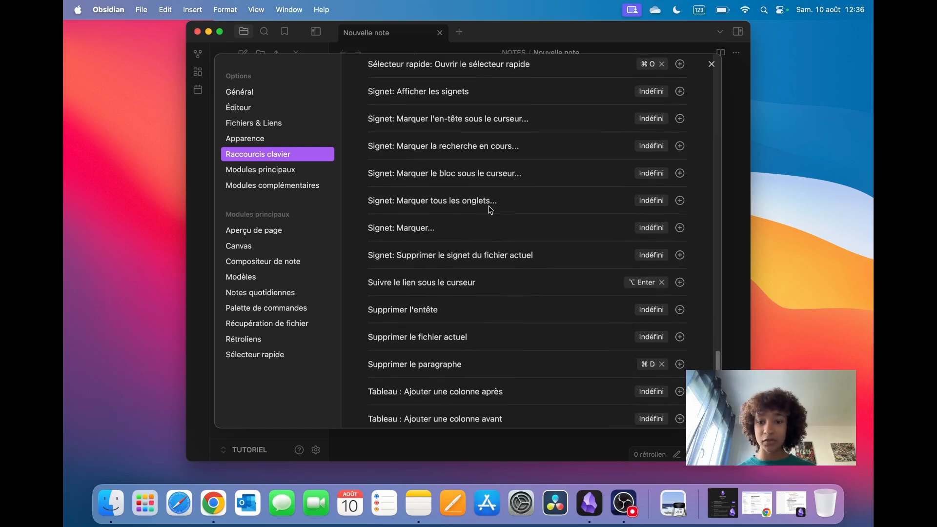
{"action": "scroll", "coordinate": [490, 210], "scroll_direction": "down", "scroll_amount": 5}
{"action": "scroll", "coordinate": [542, 188], "scroll_direction": "up", "scroll_amount": 20}
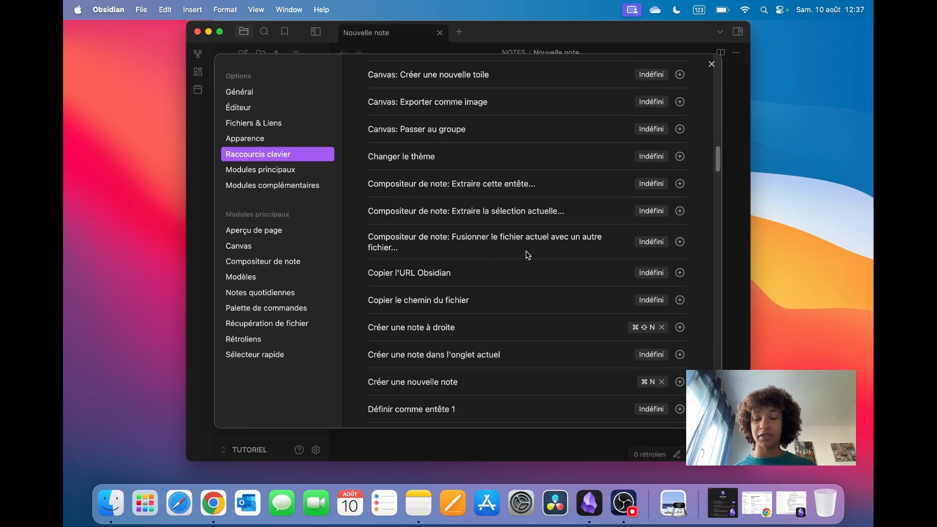
{"action": "scroll", "coordinate": [546, 255], "scroll_direction": "up", "scroll_amount": 10}
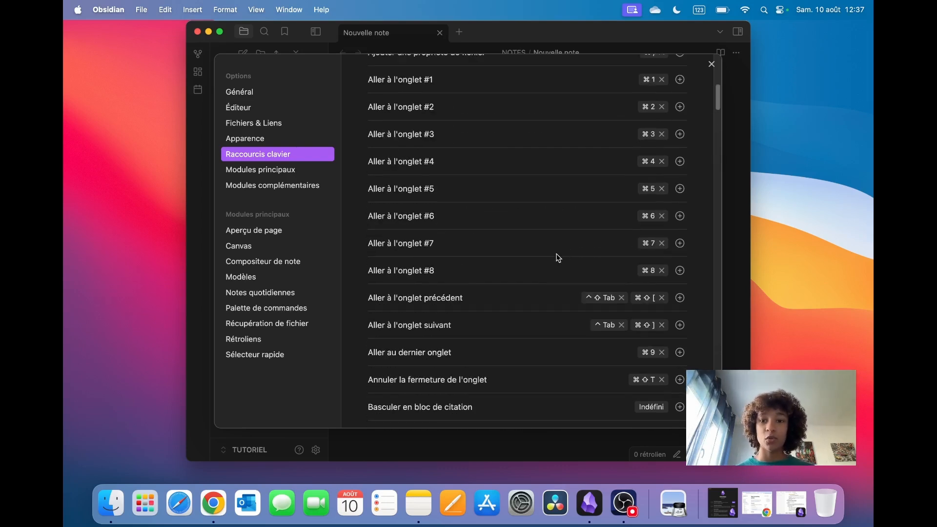
{"action": "scroll", "coordinate": [552, 259], "scroll_direction": "up", "scroll_amount": 6}
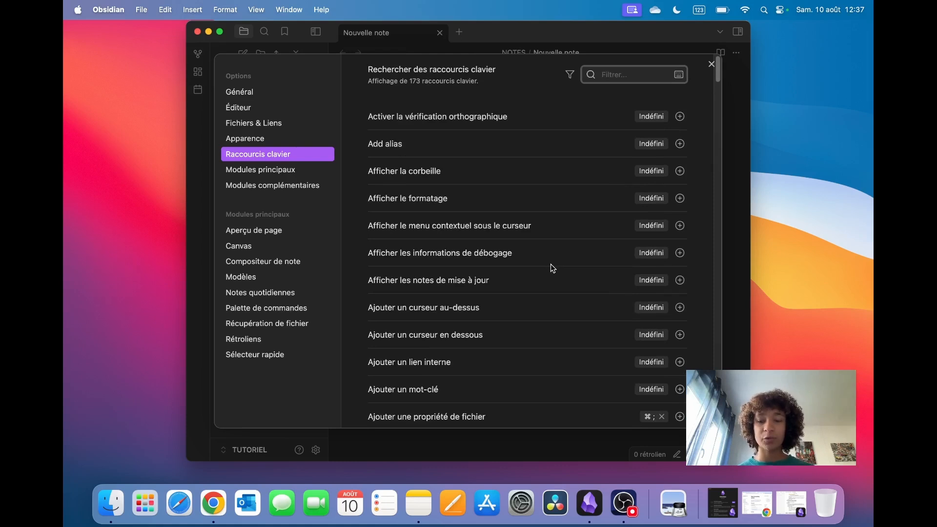
{"action": "scroll", "coordinate": [551, 259], "scroll_direction": "down", "scroll_amount": 15}
{"action": "scroll", "coordinate": [552, 251], "scroll_direction": "down", "scroll_amount": 20}
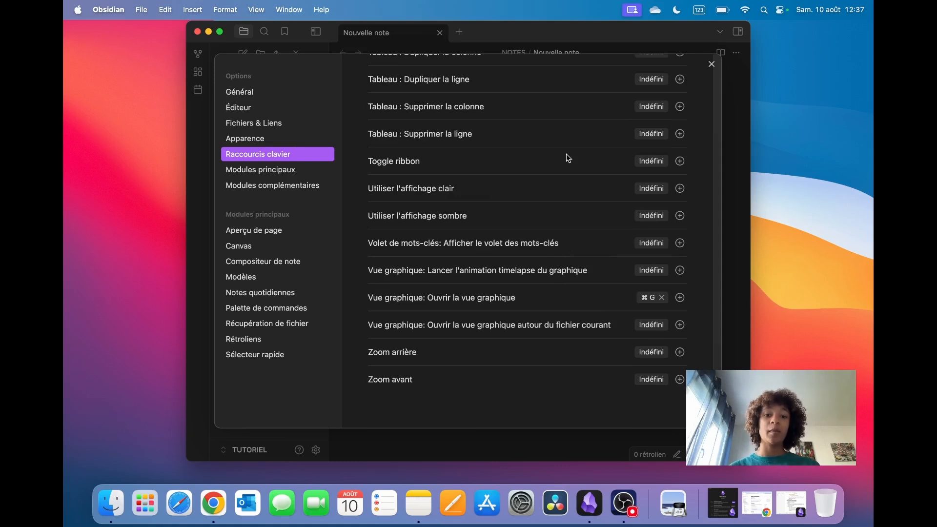
{"action": "scroll", "coordinate": [569, 158], "scroll_direction": "up", "scroll_amount": 20}
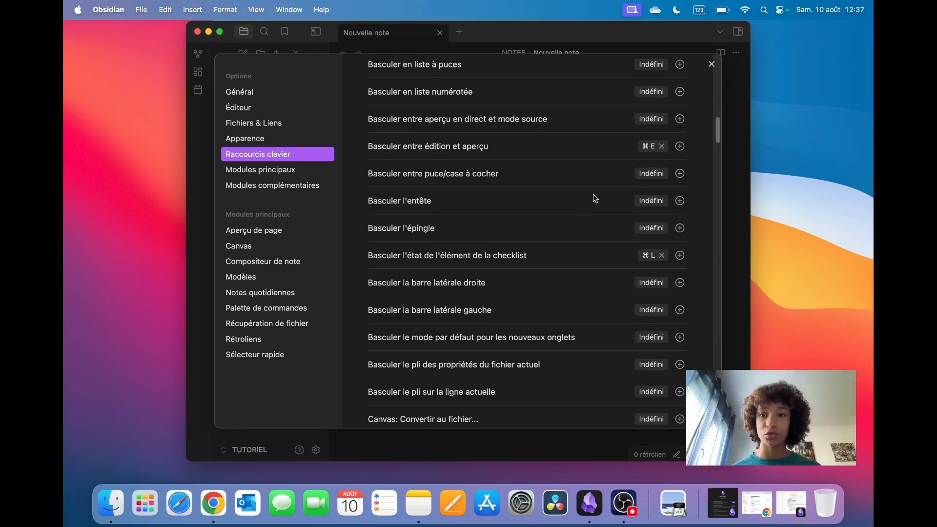
- Close the settings and create a new empty note using its keyboard shortcut, keeping the default title
{"action": "left_click", "coordinate": [712, 64]}
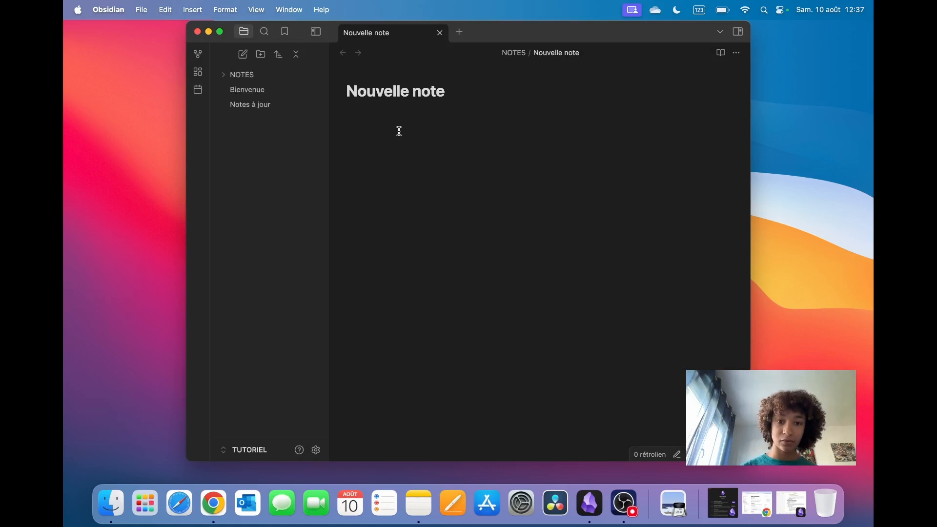
{"action": "key", "text": "super+n"}
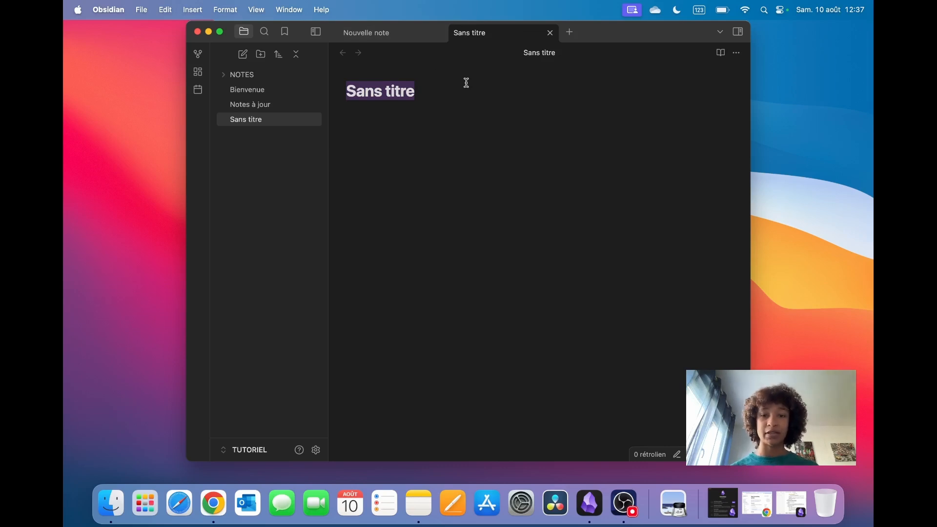
{"action": "left_click", "coordinate": [440, 149]}
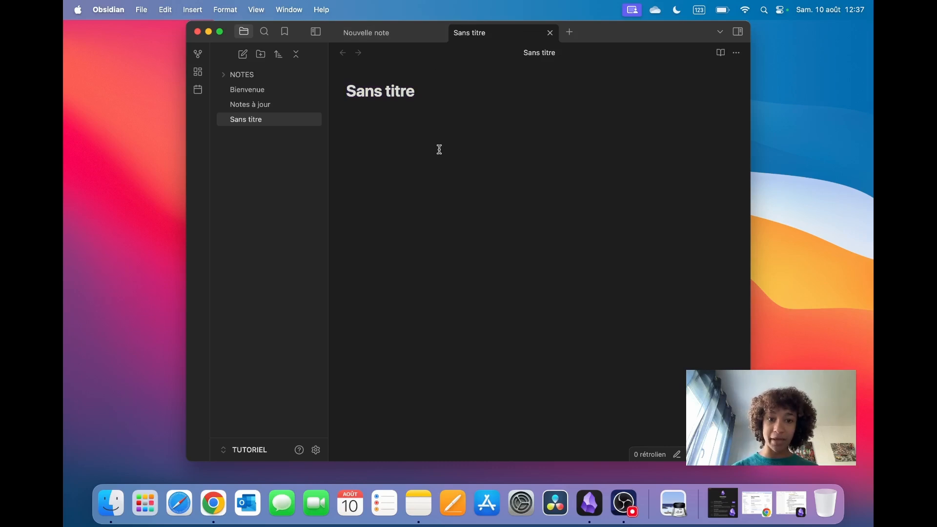
- Browse the available commands in the command palette and dismiss it without running any
{"action": "key", "text": "cmd+p"}
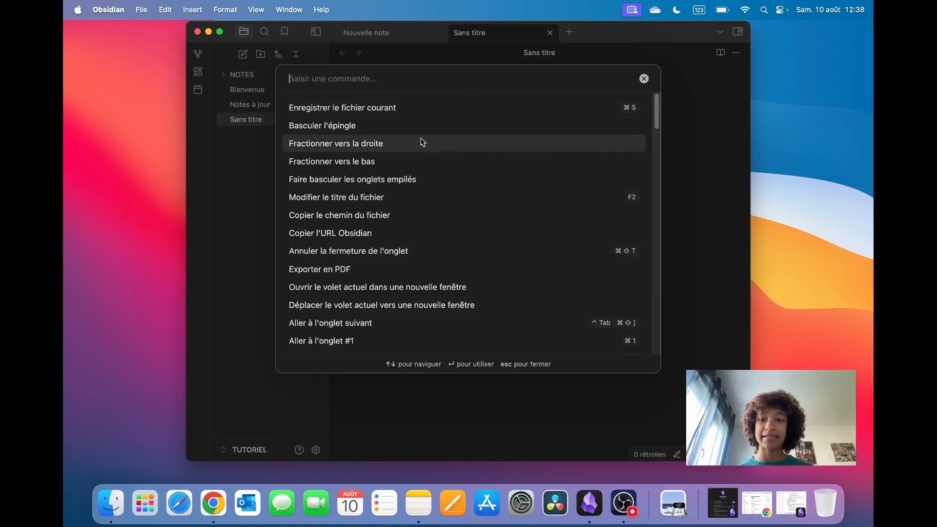
{"action": "scroll", "coordinate": [420, 144], "scroll_direction": "down", "scroll_amount": 20}
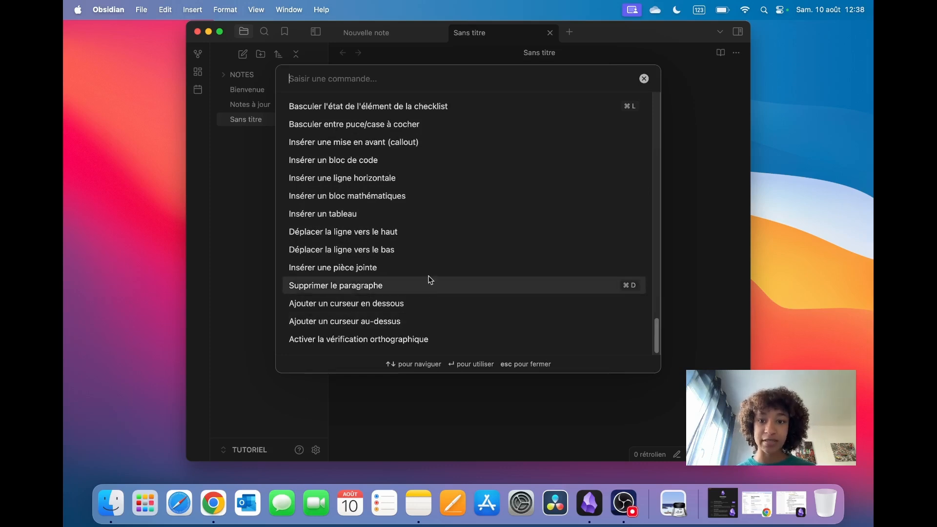
{"action": "scroll", "coordinate": [428, 253], "scroll_direction": "up", "scroll_amount": 10}
{"action": "scroll", "coordinate": [388, 243], "scroll_direction": "up", "scroll_amount": 2}
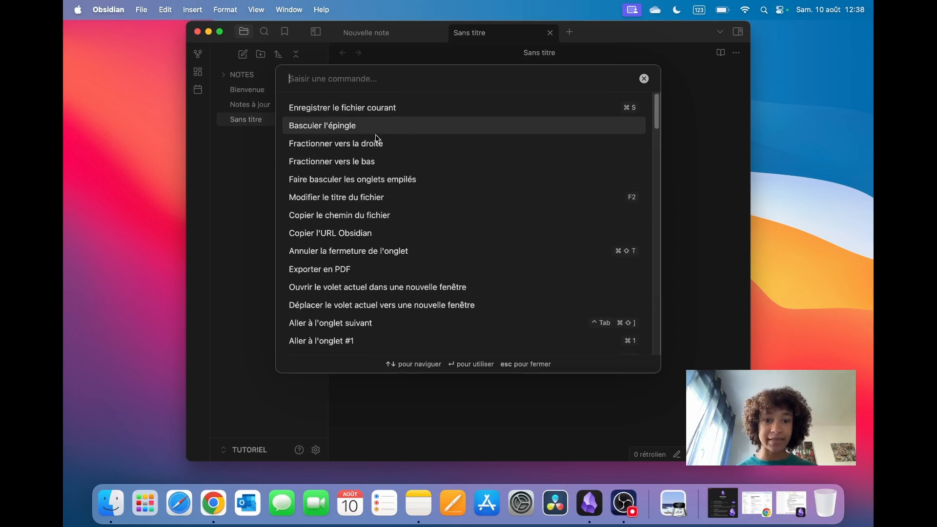
{"action": "scroll", "coordinate": [396, 147], "scroll_direction": "down", "scroll_amount": 12}
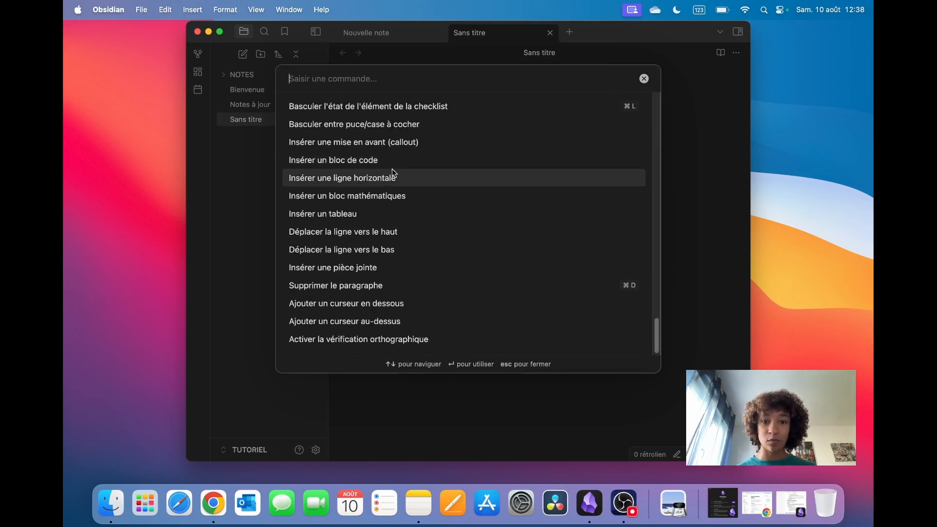
{"action": "scroll", "coordinate": [383, 293], "scroll_direction": "up", "scroll_amount": 8}
{"action": "scroll", "coordinate": [391, 191], "scroll_direction": "up", "scroll_amount": 5}
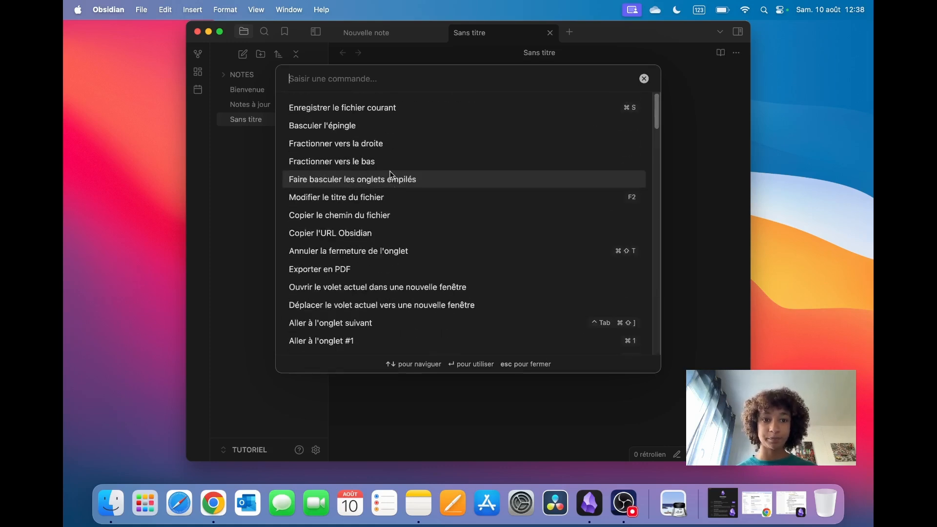
{"action": "left_click", "coordinate": [644, 79]}
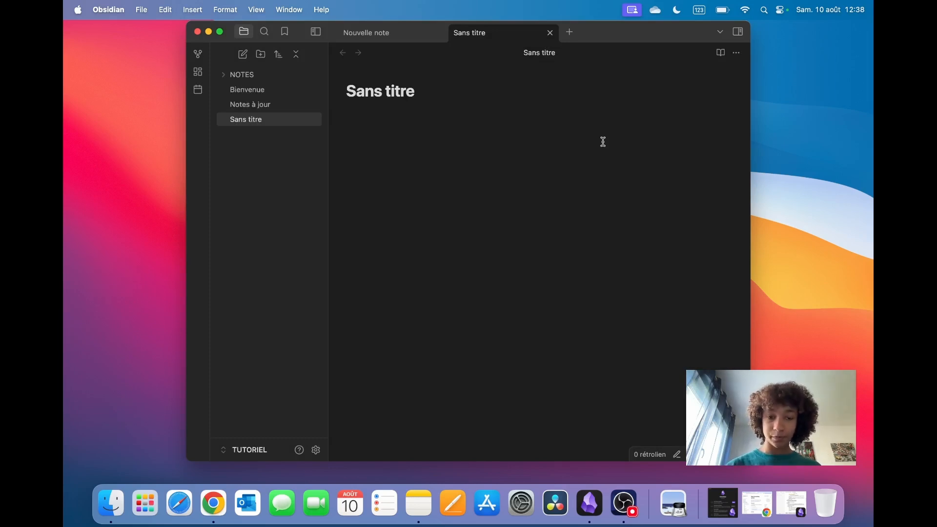
- Open the Bienvenue note through the quick switcher
{"action": "key", "text": "super+o"}
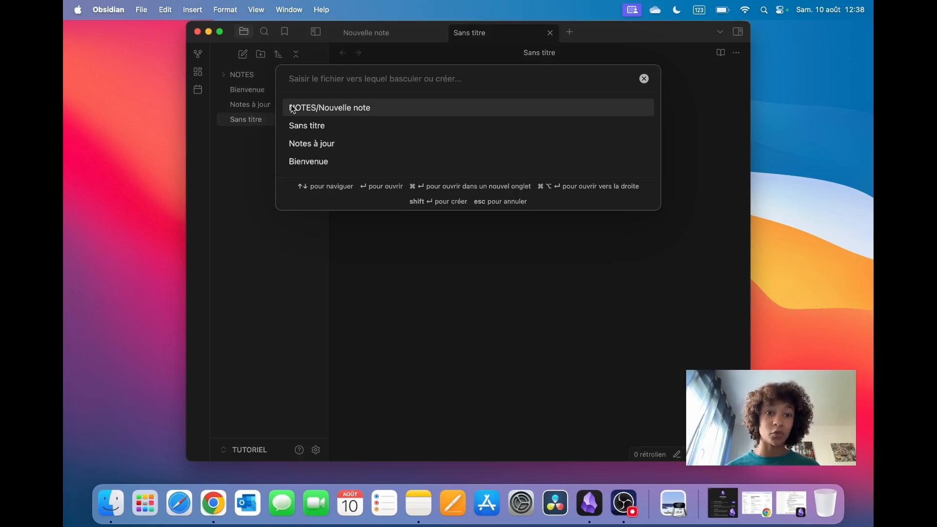
{"action": "left_click", "coordinate": [313, 163]}
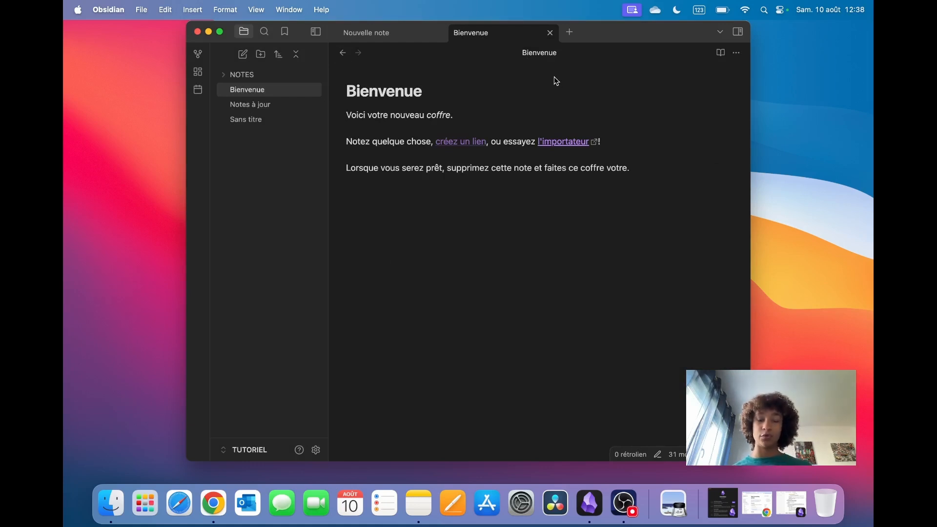
- Review the Modules principaux and Modules complémentaires settings, look through the list of core modules, and return to the note
{"action": "left_click", "coordinate": [316, 449]}
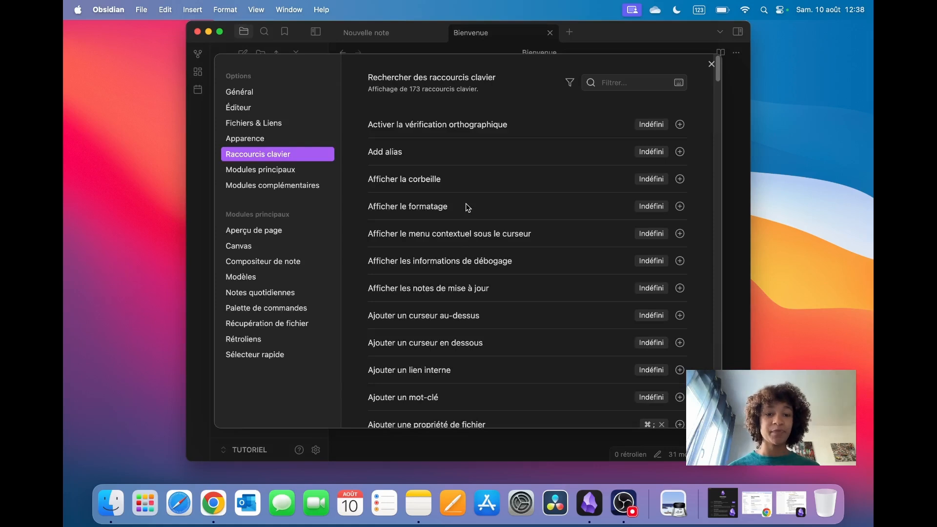
{"action": "left_click", "coordinate": [259, 172]}
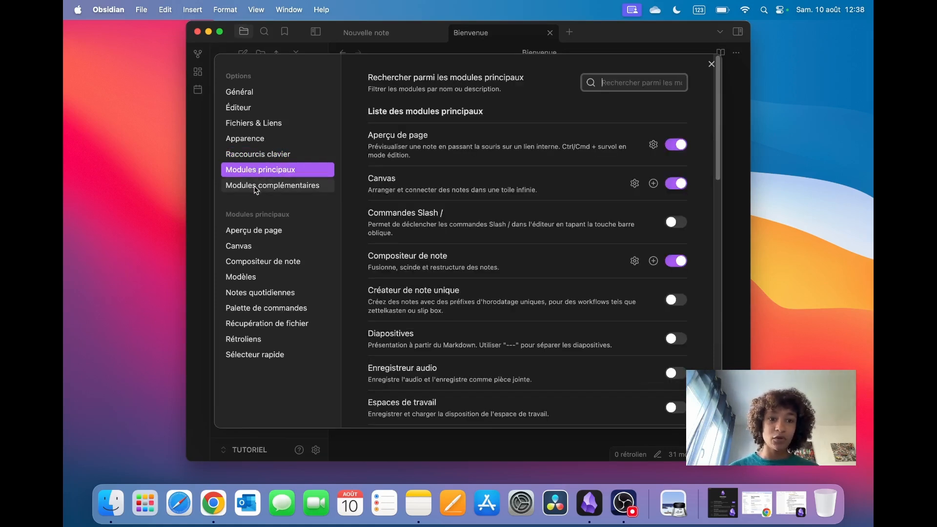
{"action": "left_click", "coordinate": [255, 187]}
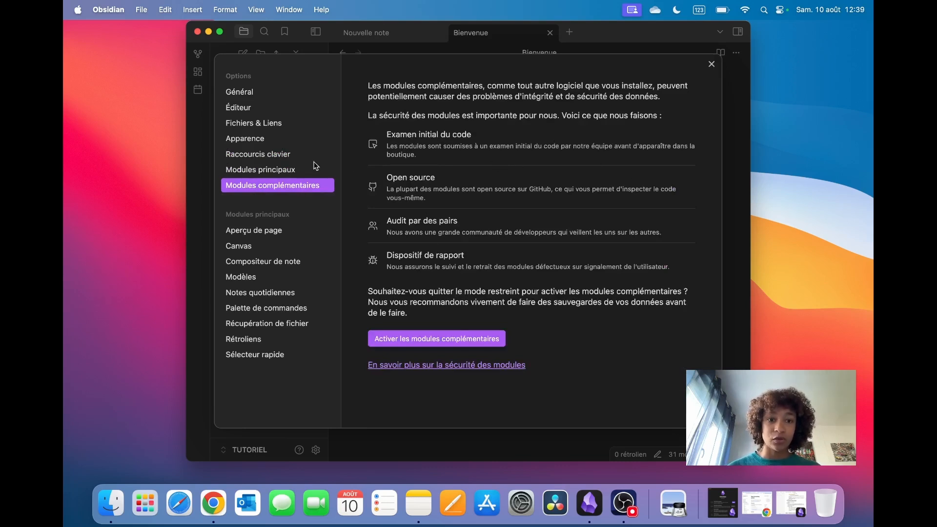
{"action": "left_click", "coordinate": [242, 174]}
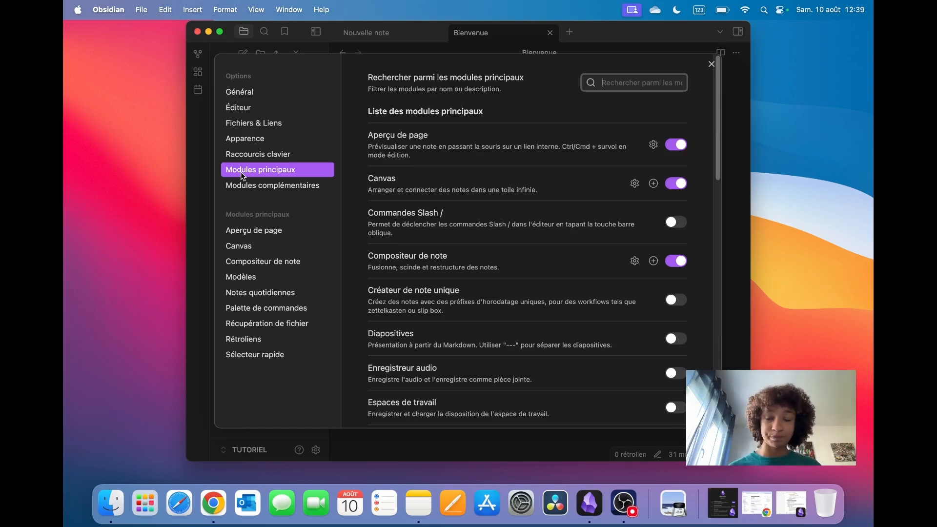
{"action": "scroll", "coordinate": [602, 219], "scroll_direction": "down", "scroll_amount": 10}
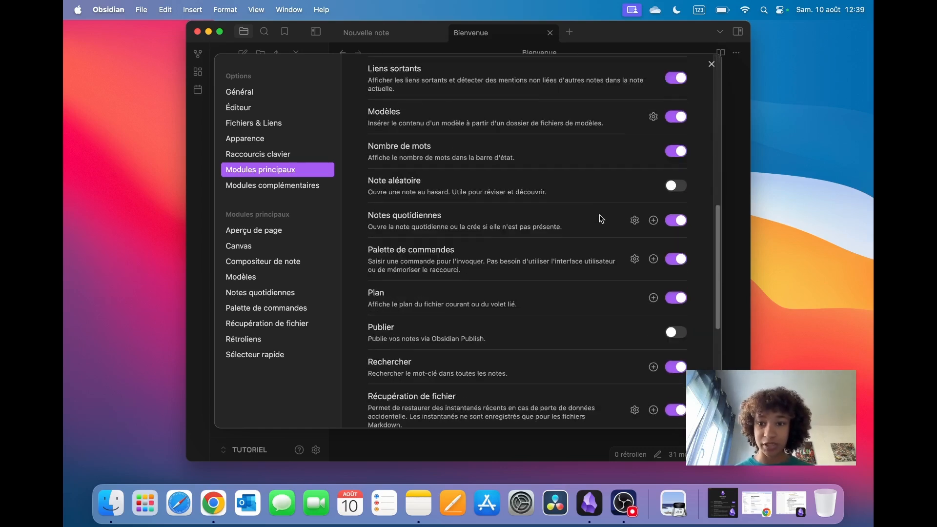
{"action": "scroll", "coordinate": [602, 219], "scroll_direction": "down", "scroll_amount": 5}
{"action": "scroll", "coordinate": [603, 214], "scroll_direction": "up", "scroll_amount": 15}
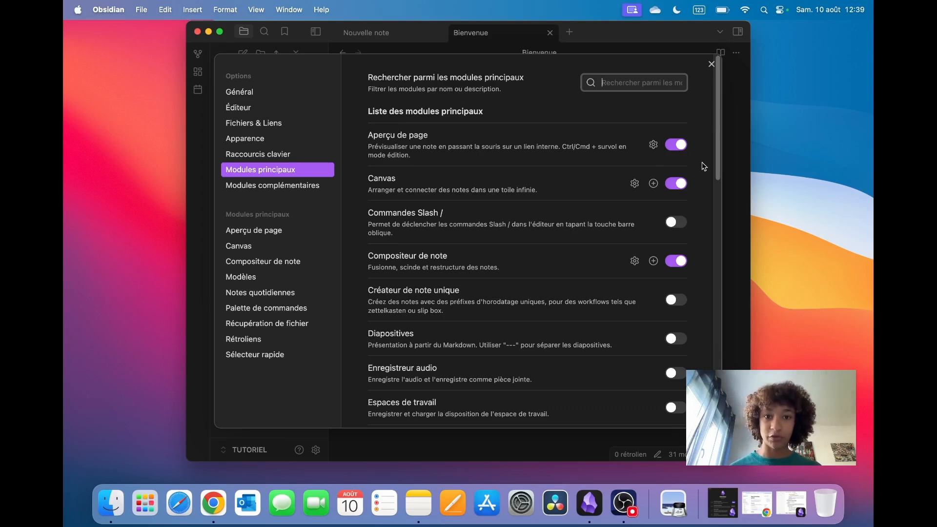
{"action": "left_click", "coordinate": [711, 63]}
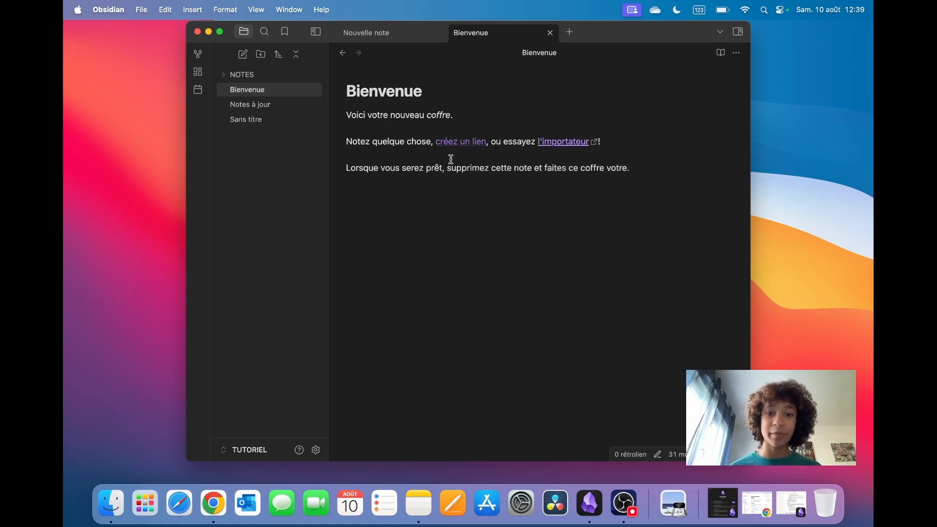
- Insert an internal link to the Bienvenue note on a new line below the note's last paragraph
{"action": "left_click", "coordinate": [399, 188]}
{"action": "key", "text": "Return"}
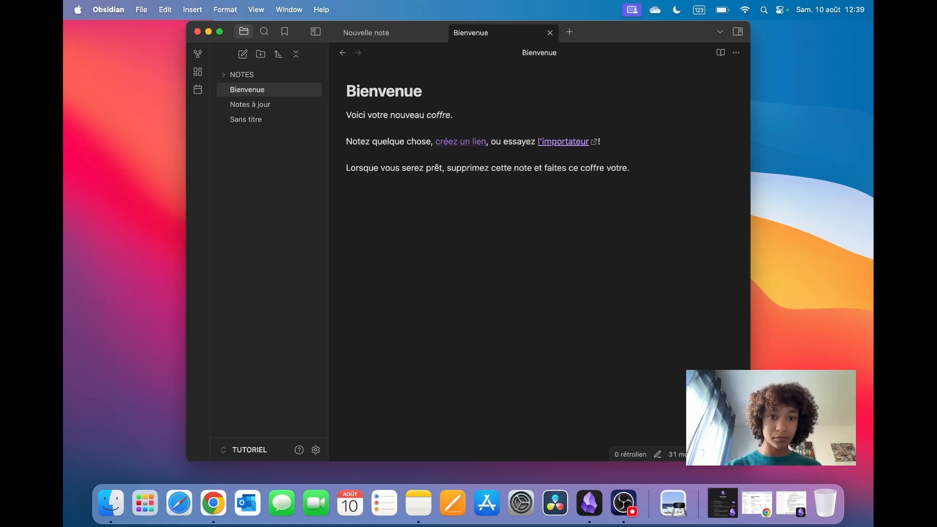
{"action": "type", "text": "[["}
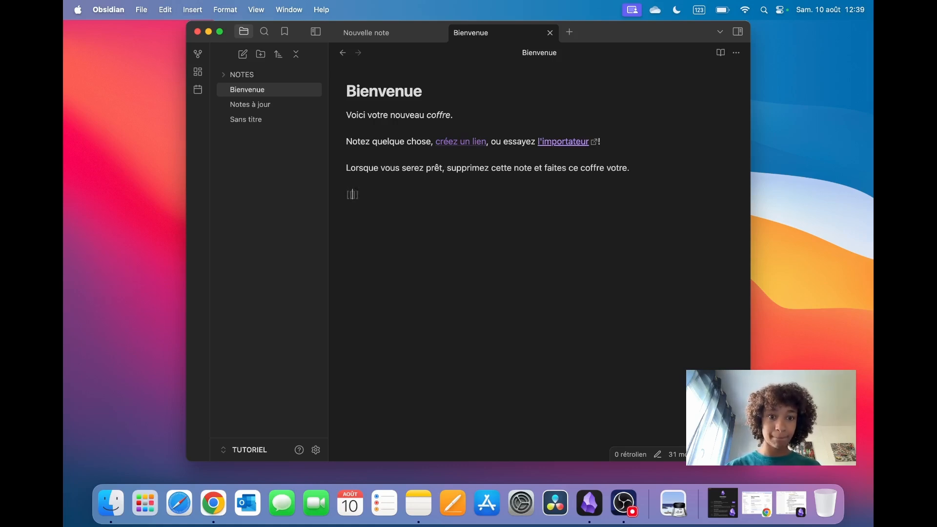
{"action": "left_click", "coordinate": [383, 214]}
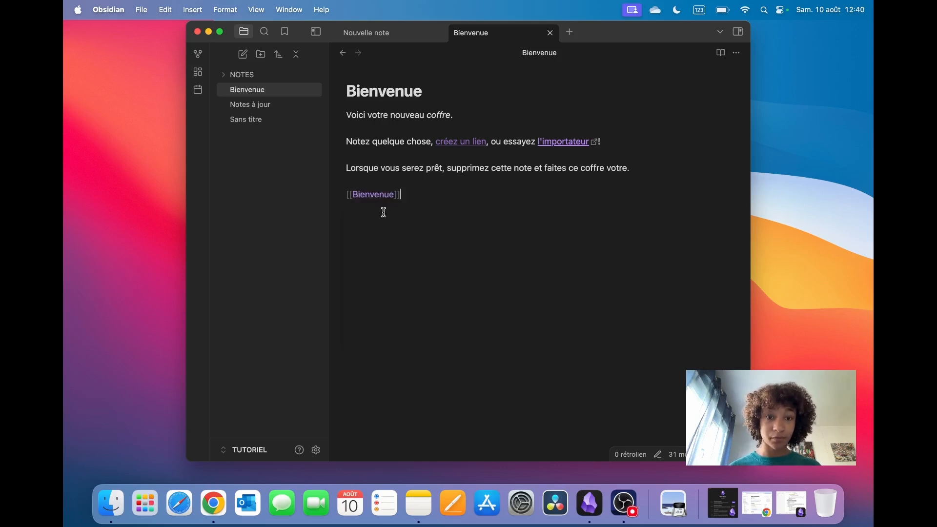
- Replace the target of the new internal link with the Sans titre note
{"action": "left_click_drag", "start_coordinate": [397, 194], "coordinate": [360, 194]}
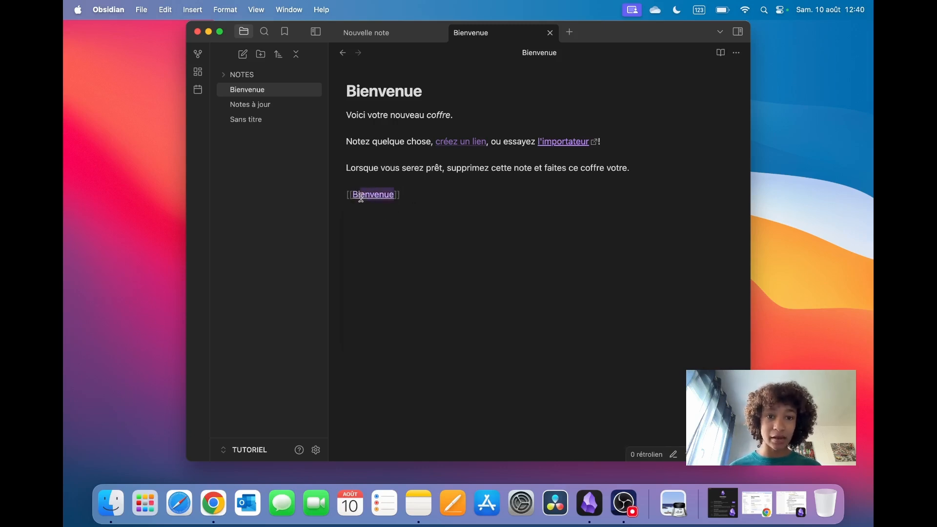
{"action": "type", "text": "B"}
{"action": "key", "text": "BackSpace"}
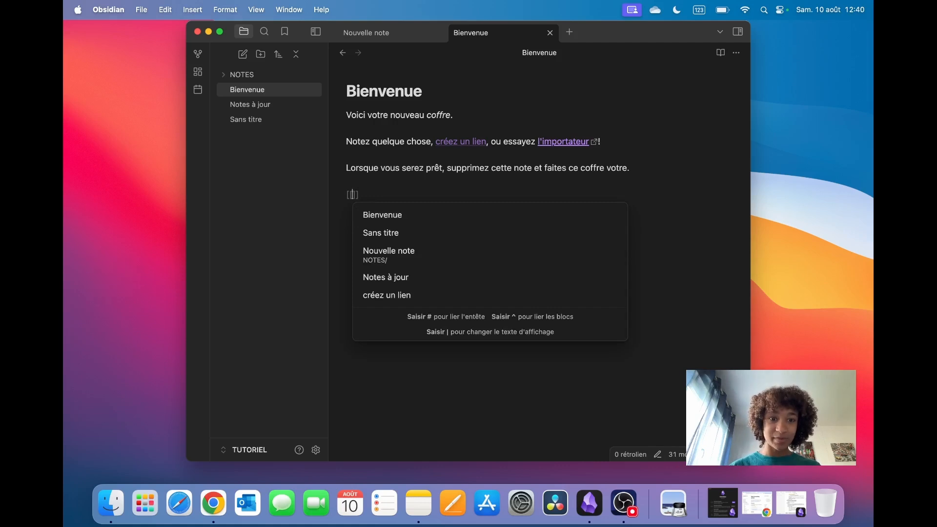
{"action": "type", "text": "sans"}
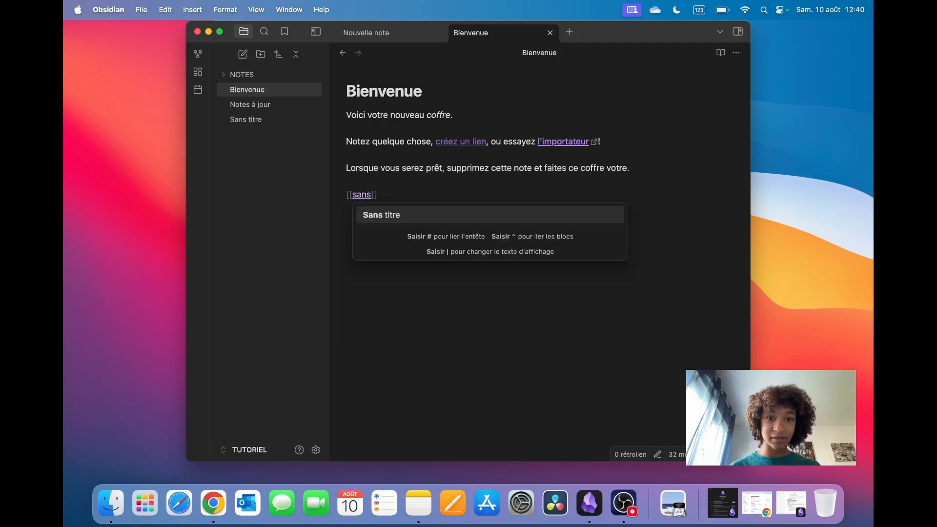
{"action": "type", "text": " titre"}
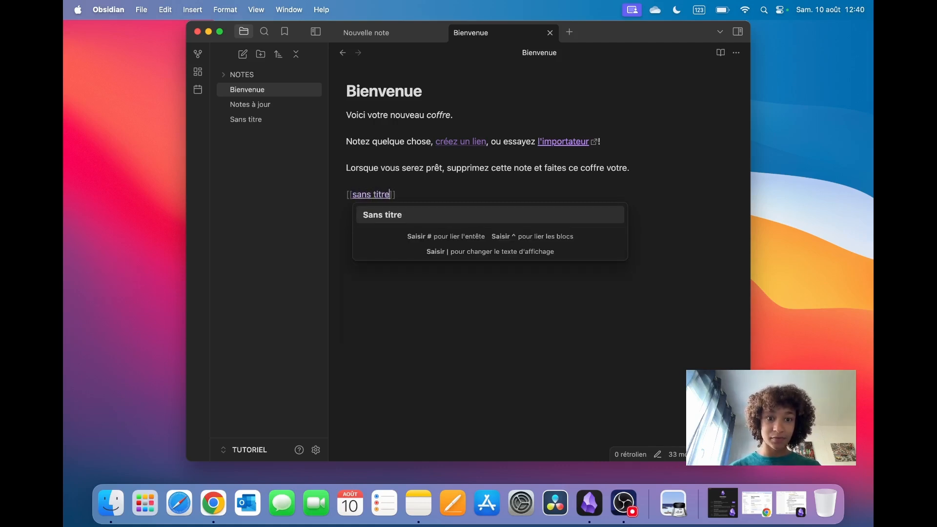
{"action": "key", "text": "Return"}
{"action": "left_click", "coordinate": [384, 156]}
- Add the text "quelque chose" to the Sans titre note and preview it from its link in the Bienvenue note
{"action": "mouse_move", "coordinate": [372, 202]}
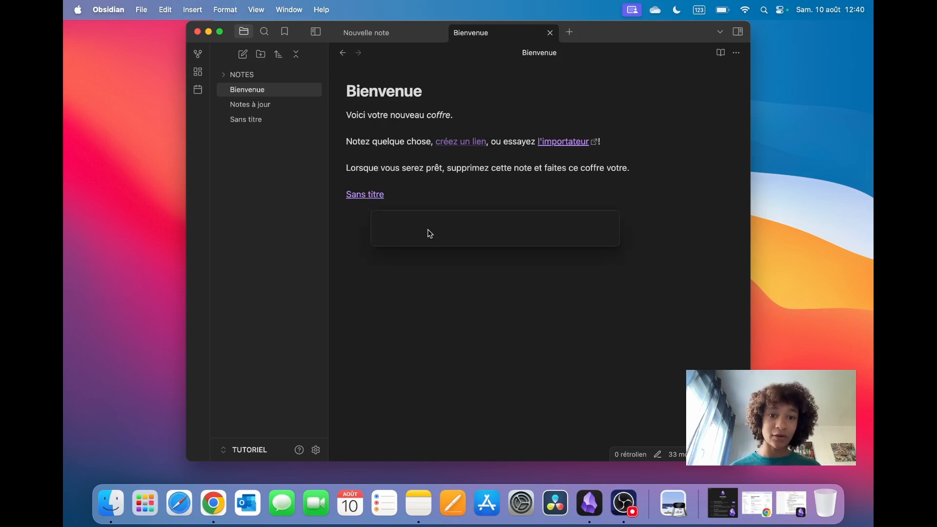
{"action": "left_click", "coordinate": [247, 120]}
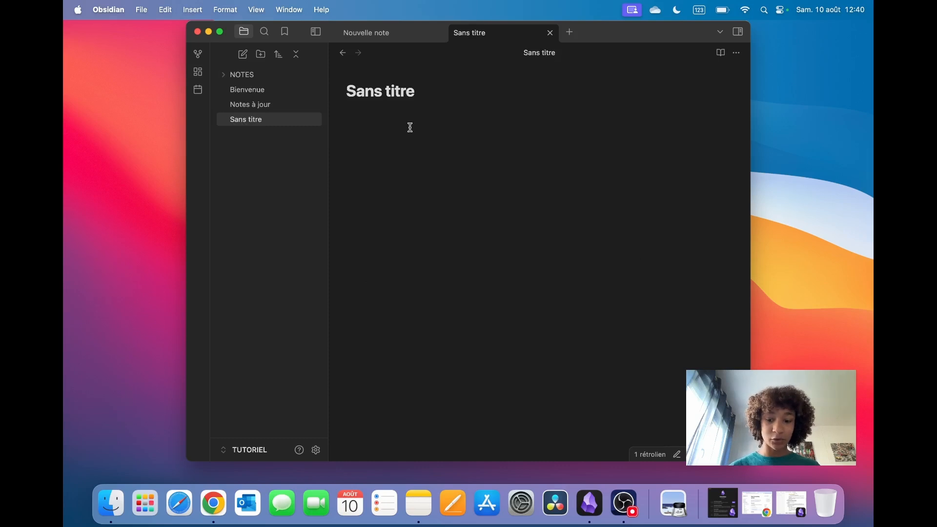
{"action": "type", "text": "quelque"}
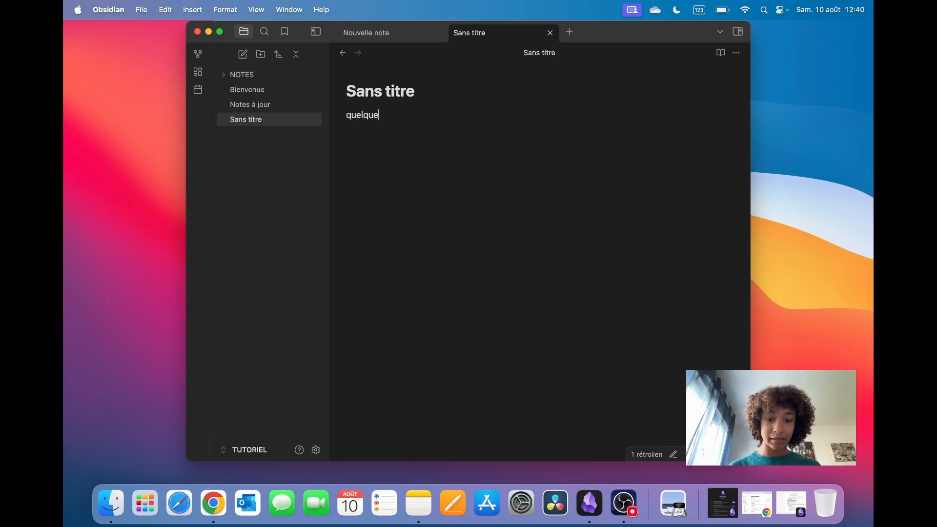
{"action": "type", "text": " chose"}
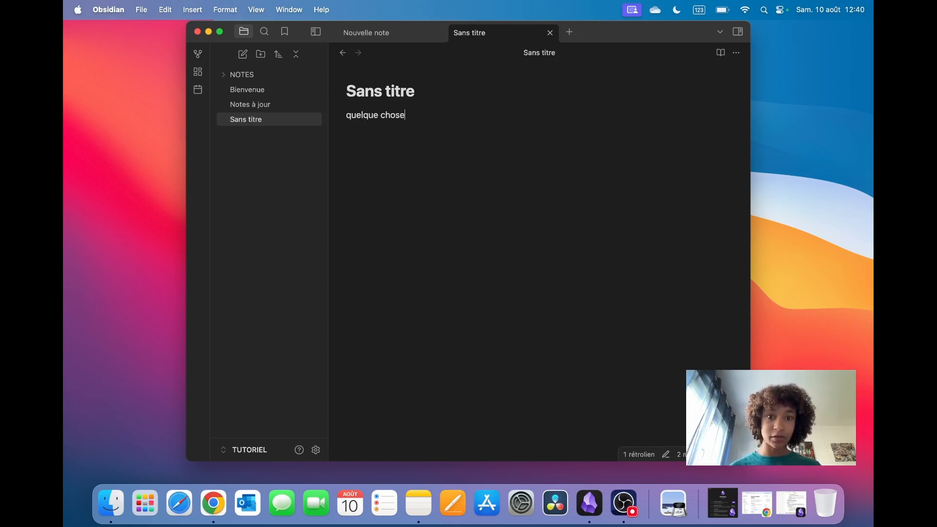
{"action": "left_click", "coordinate": [345, 53]}
{"action": "mouse_move", "coordinate": [362, 199]}
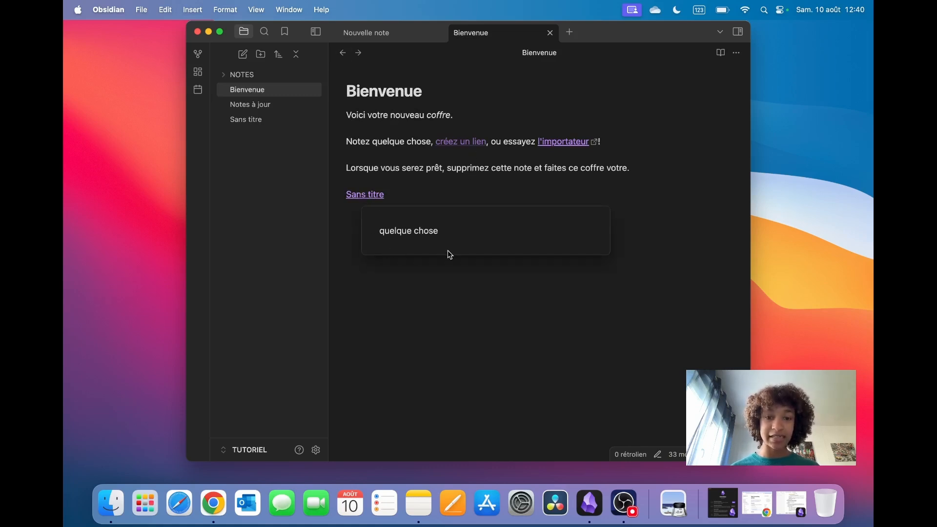
- Review the Canvas entry in the Modules principaux settings, and create a new canvas through the command palette in a full-screen window
{"action": "left_click", "coordinate": [316, 450]}
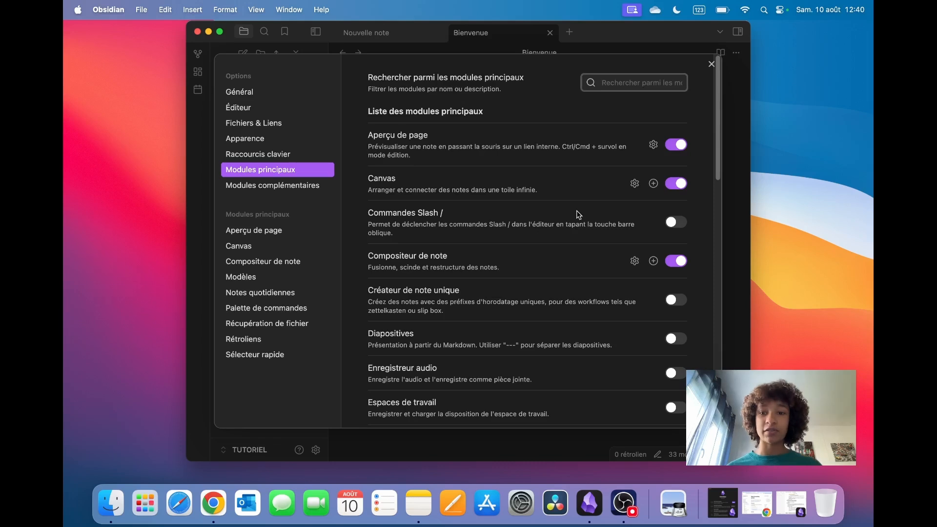
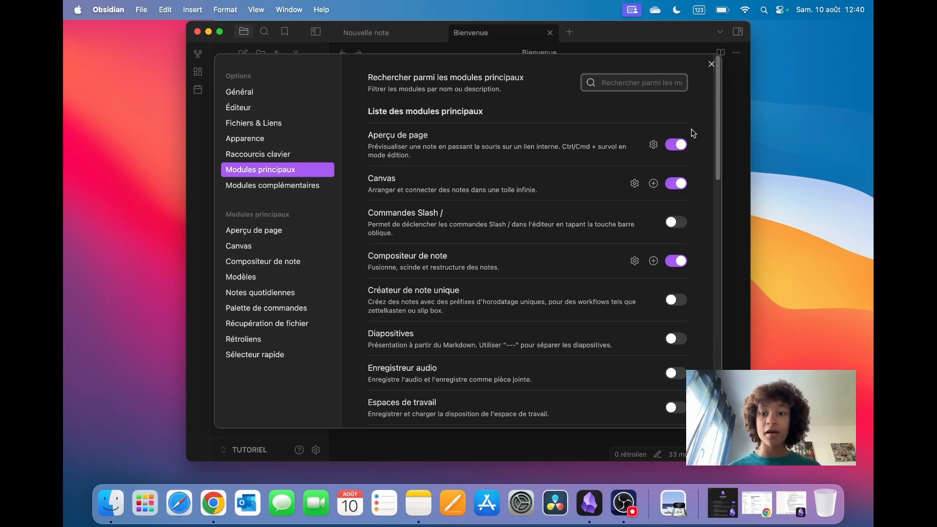
{"action": "left_click", "coordinate": [711, 64]}
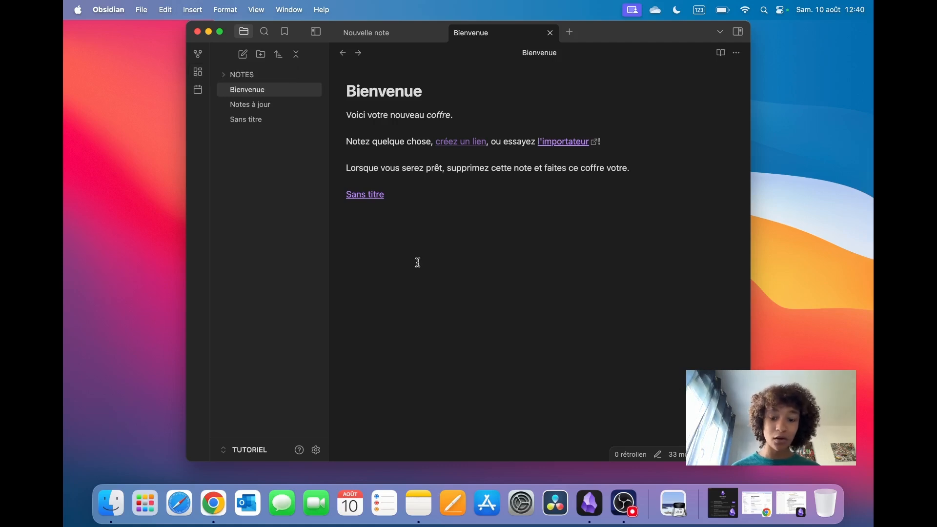
{"action": "key", "text": "super+p"}
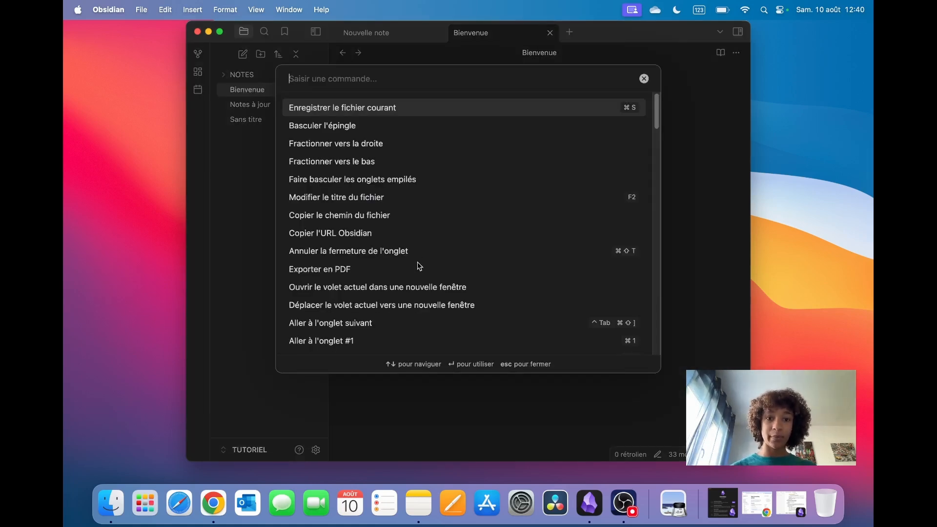
{"action": "type", "text": "toile"}
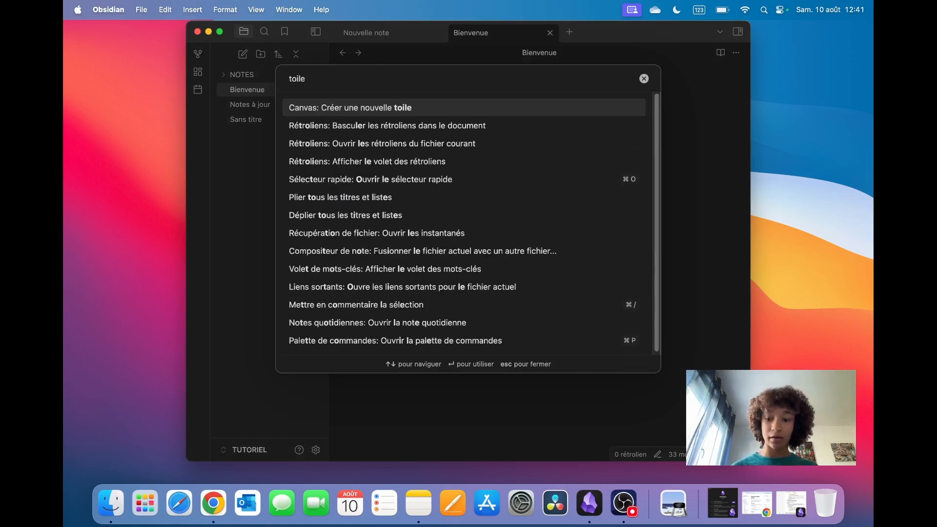
{"action": "key", "text": "Return"}
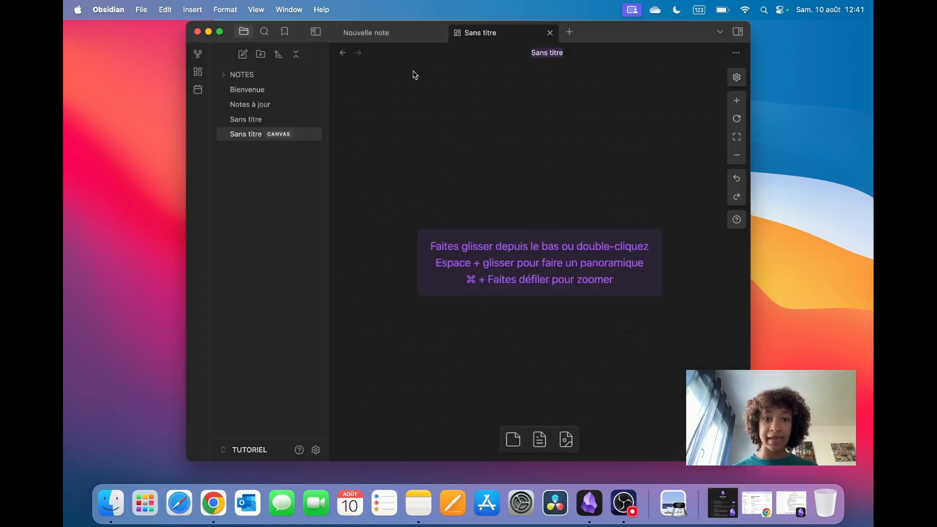
{"action": "left_click", "coordinate": [221, 32]}
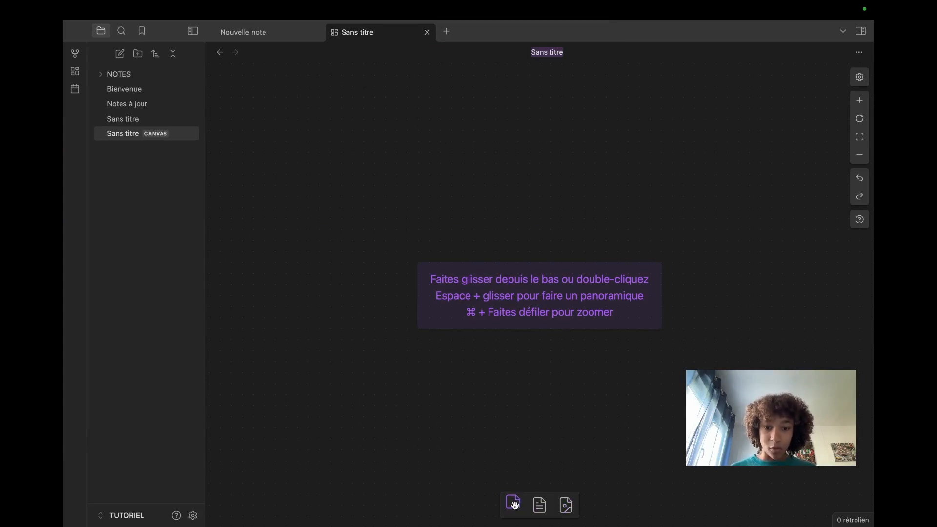
- Add a text card reading "tout ce que vous voulez" to the canvas and place the Bienvenue note beside it
{"action": "left_click_drag", "start_coordinate": [514, 504], "coordinate": [367, 214]}
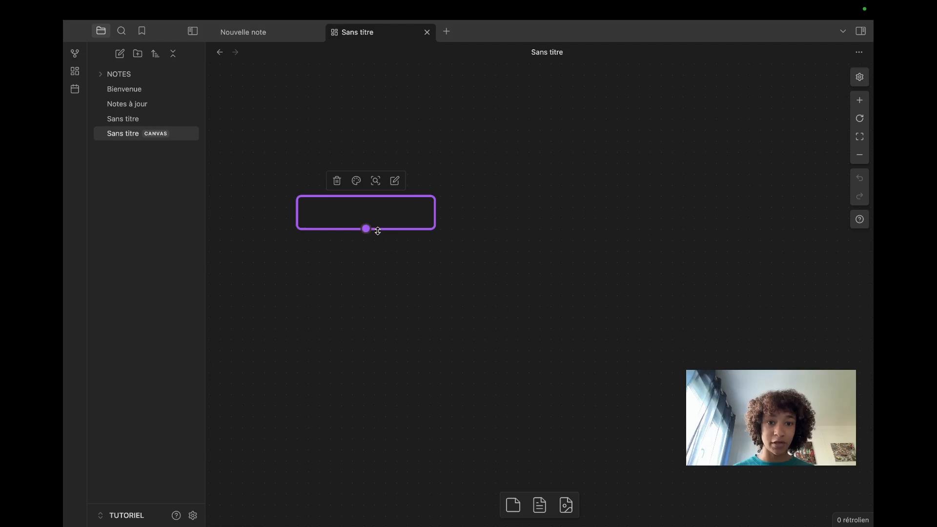
{"action": "type", "text": "tout ce que vous voulez"}
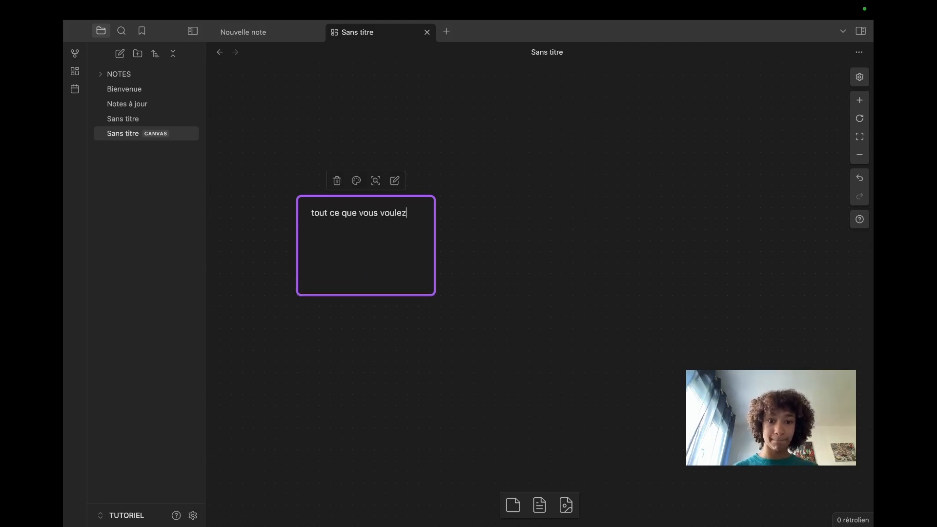
{"action": "left_click", "coordinate": [571, 300]}
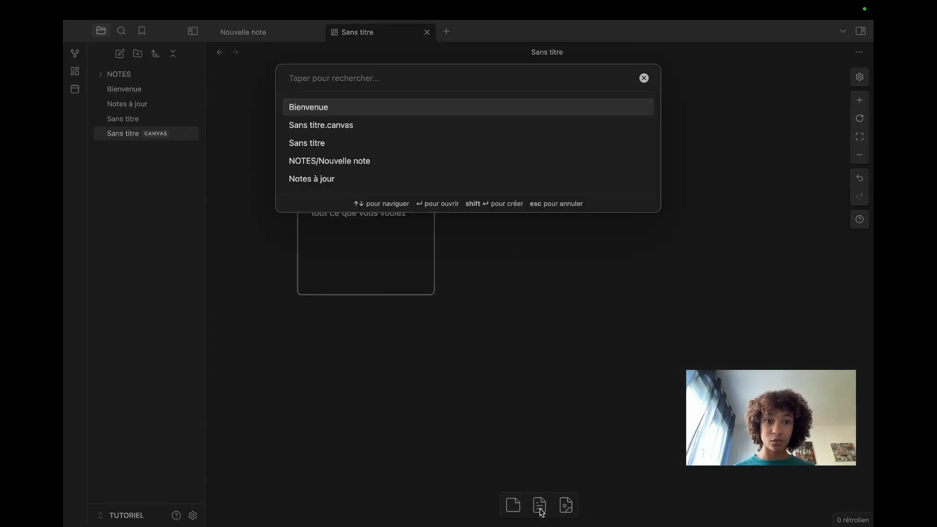
{"action": "left_click", "coordinate": [300, 107]}
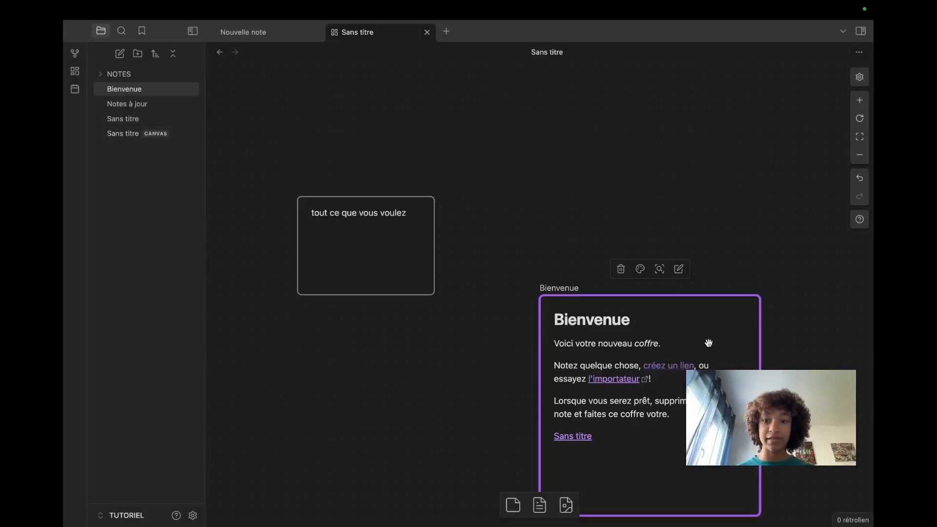
{"action": "left_click_drag", "start_coordinate": [707, 455], "coordinate": [619, 314]}
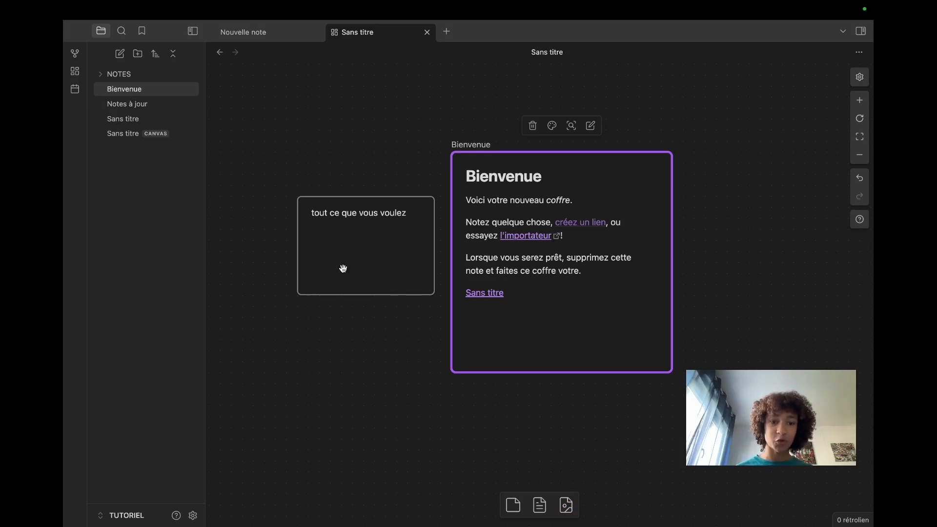
- Space the two canvas cards apart and connect them with two arrows, one in each direction
{"action": "scroll", "coordinate": [402, 332], "scroll_direction": "down", "scroll_amount": 5}
{"action": "left_click_drag", "start_coordinate": [444, 327], "coordinate": [387, 330]}
{"action": "left_click_drag", "start_coordinate": [389, 268], "coordinate": [264, 250]}
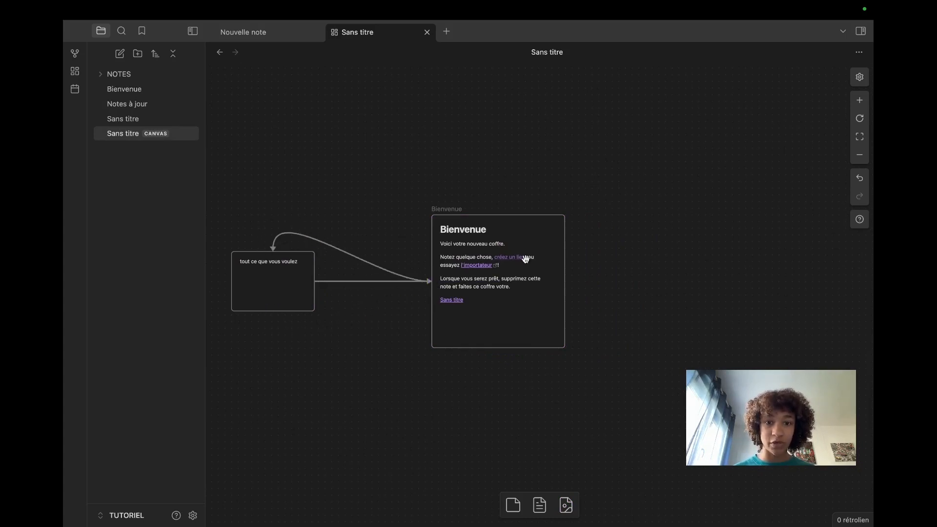
- Color the Bienvenue card green and the text card purple on the canvas
{"action": "scroll", "coordinate": [390, 369], "scroll_direction": "down", "scroll_amount": 10}
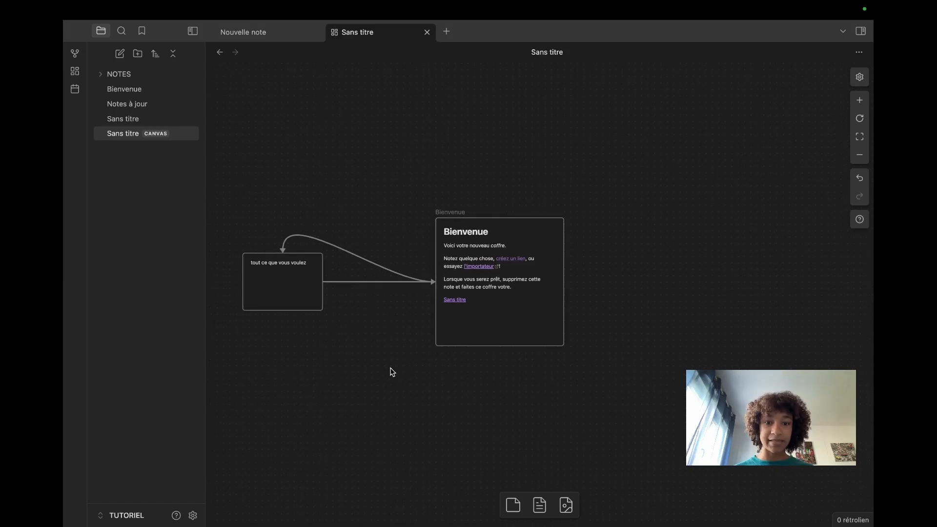
{"action": "scroll", "coordinate": [512, 265], "scroll_direction": "up", "scroll_amount": 10}
{"action": "scroll", "coordinate": [515, 265], "scroll_direction": "down", "scroll_amount": 4}
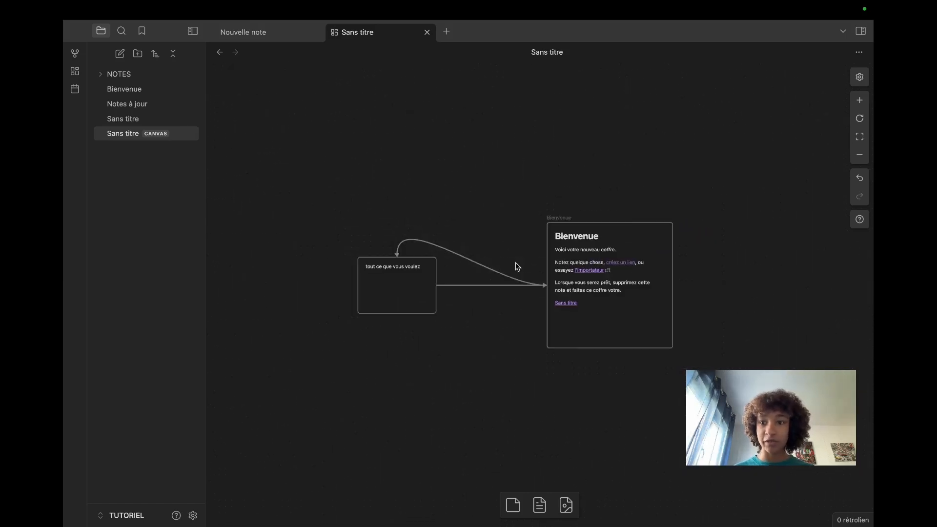
{"action": "left_click", "coordinate": [630, 245]}
{"action": "left_click", "coordinate": [600, 199]}
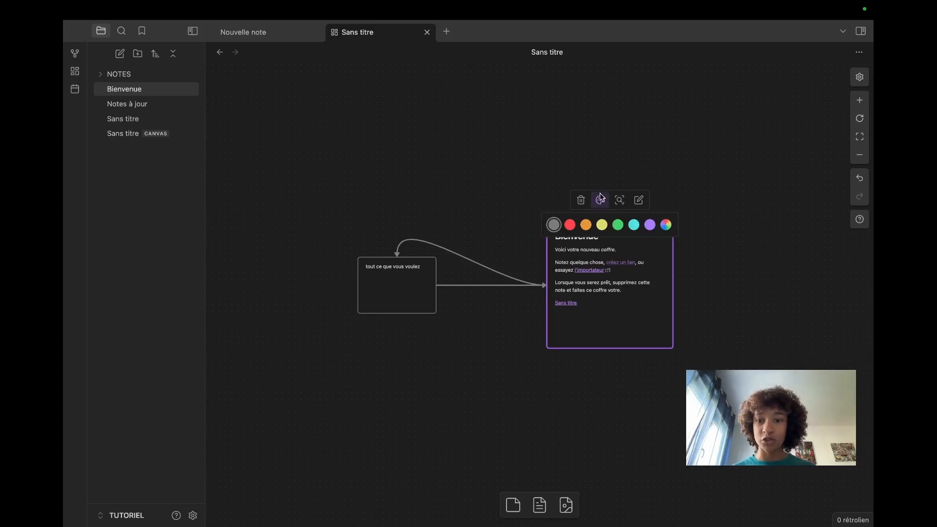
{"action": "left_click", "coordinate": [617, 224]}
{"action": "left_click", "coordinate": [400, 280]}
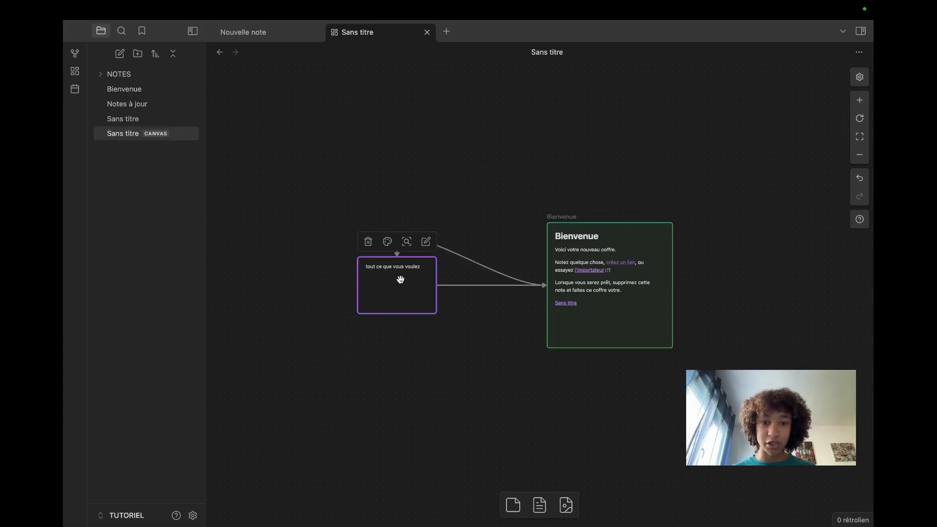
{"action": "left_click", "coordinate": [386, 244]}
{"action": "left_click", "coordinate": [437, 266]}
{"action": "left_click", "coordinate": [462, 399]}
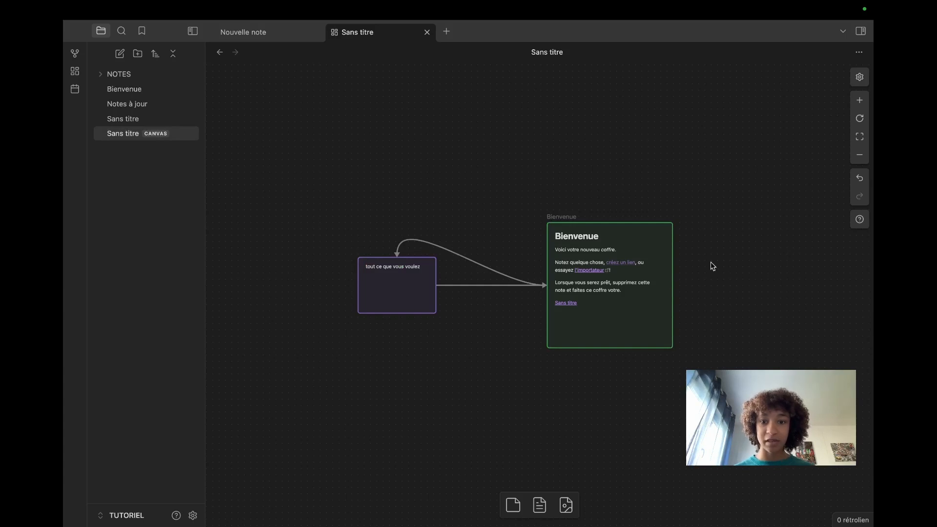
- Review the descriptions in the Modules principaux list in the settings and return to the canvas
{"action": "left_click", "coordinate": [193, 515]}
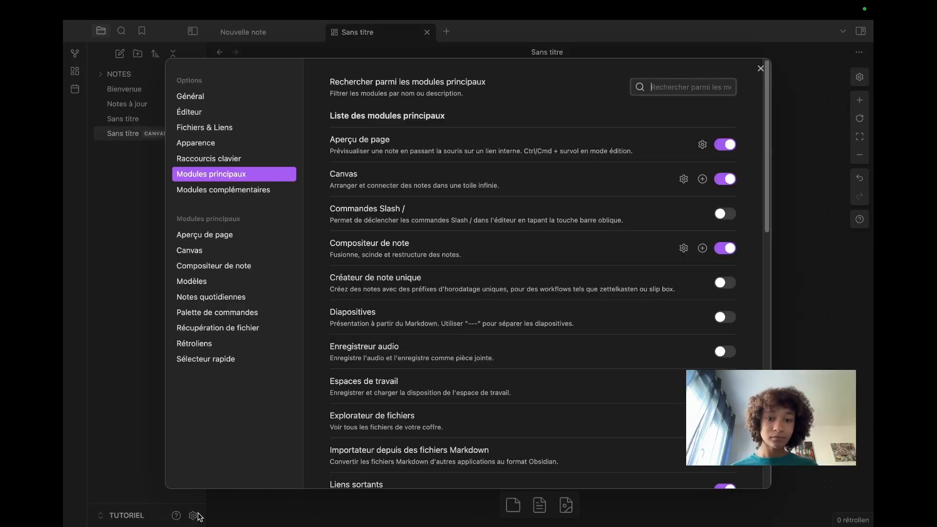
{"action": "scroll", "coordinate": [354, 314], "scroll_direction": "down", "scroll_amount": 2}
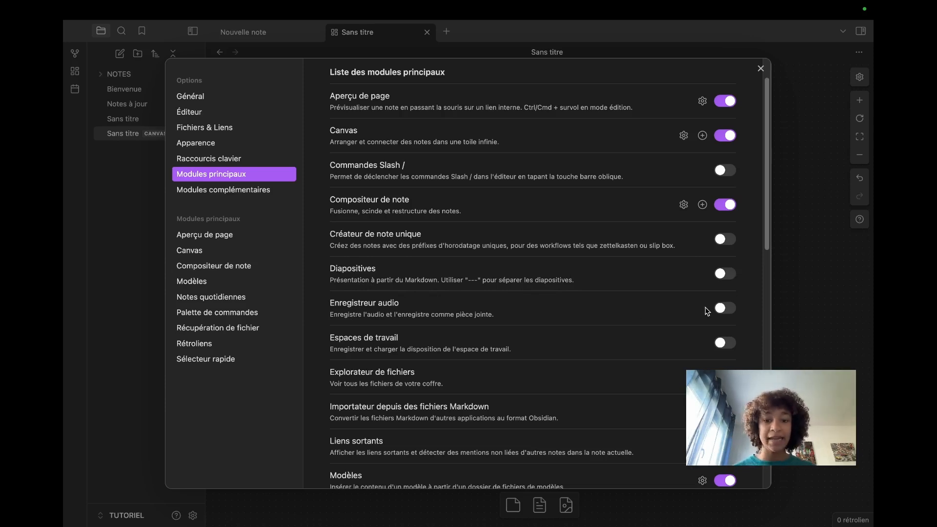
{"action": "scroll", "coordinate": [565, 327], "scroll_direction": "down", "scroll_amount": 1}
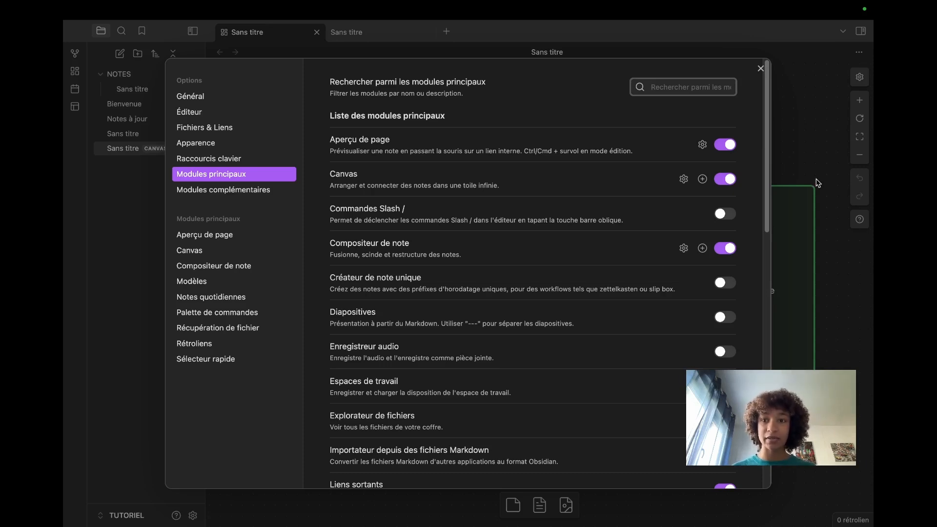
{"action": "left_click", "coordinate": [759, 69]}
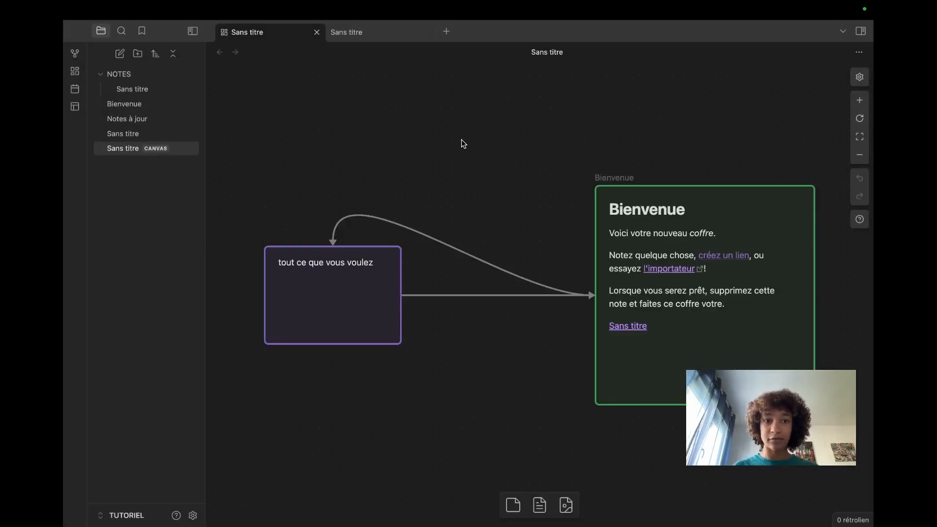
- Close the tab of the empty Sans titre note from the NOTES folder, keeping only the canvas open
{"action": "left_click", "coordinate": [357, 32]}
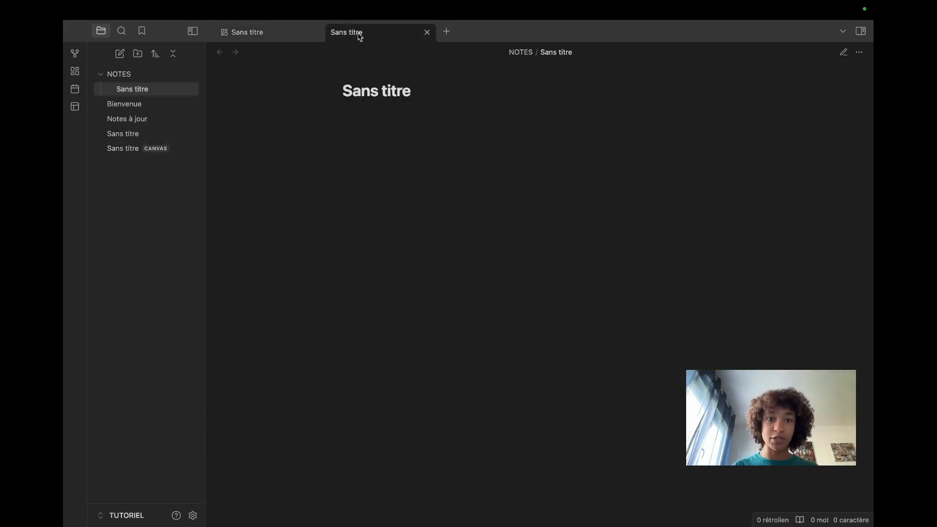
{"action": "left_click", "coordinate": [427, 32]}
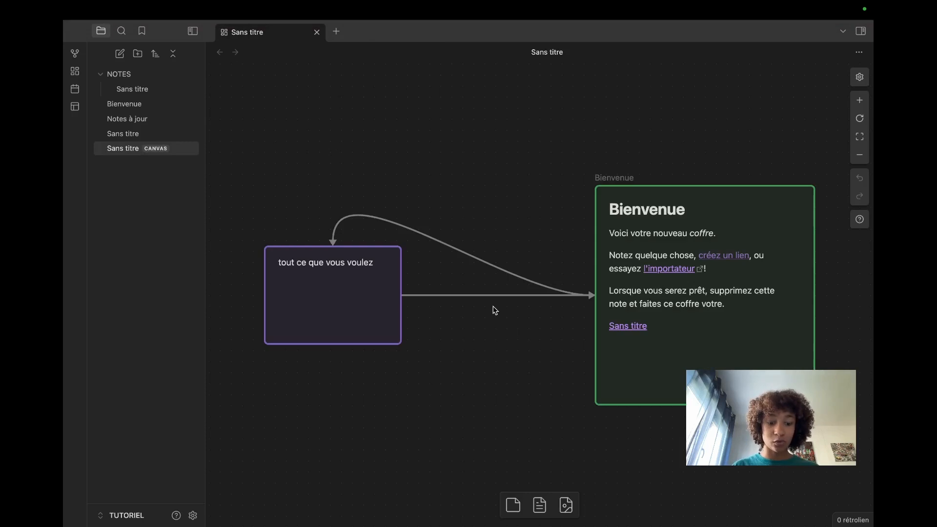
{"action": "scroll", "coordinate": [495, 310], "scroll_direction": "down", "scroll_amount": 5}
{"action": "scroll", "coordinate": [494, 303], "scroll_direction": "up", "scroll_amount": 2}
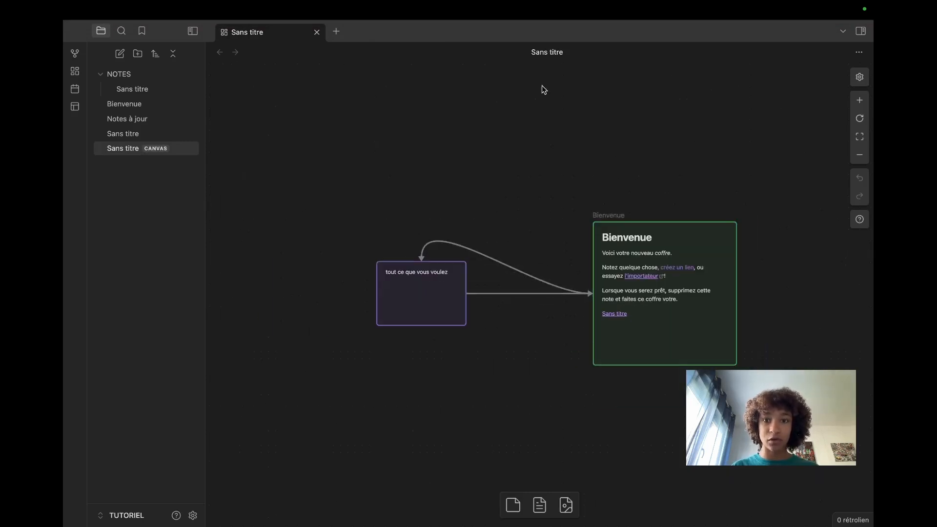
- Rename the canvas as Cours
{"action": "double_click", "coordinate": [553, 54]}
{"action": "key", "text": "BackSpace"}
{"action": "key", "text": "BackSpace"}
{"action": "key", "text": "BackSpace"}
{"action": "key", "text": "BackSpace"}
{"action": "key", "text": "BackSpace"}
{"action": "type", "text": "Cours"}
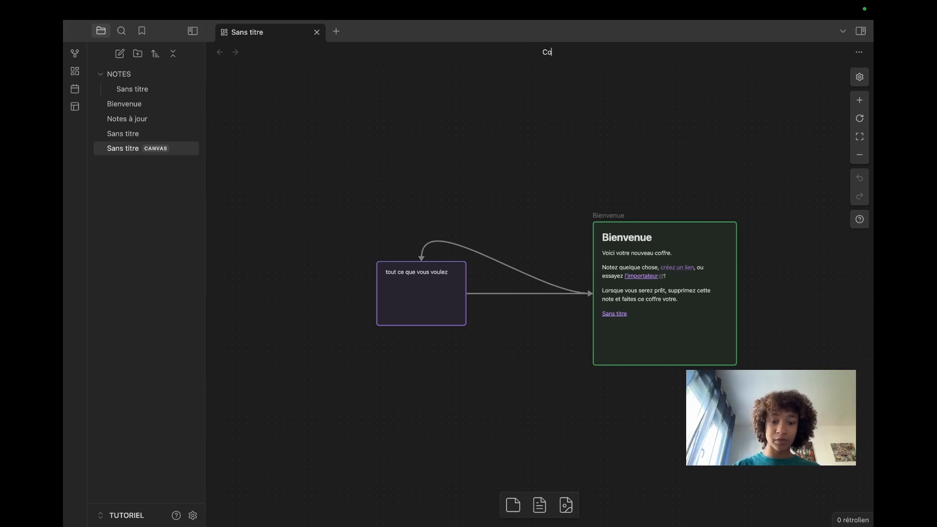
{"action": "key", "text": "Return"}
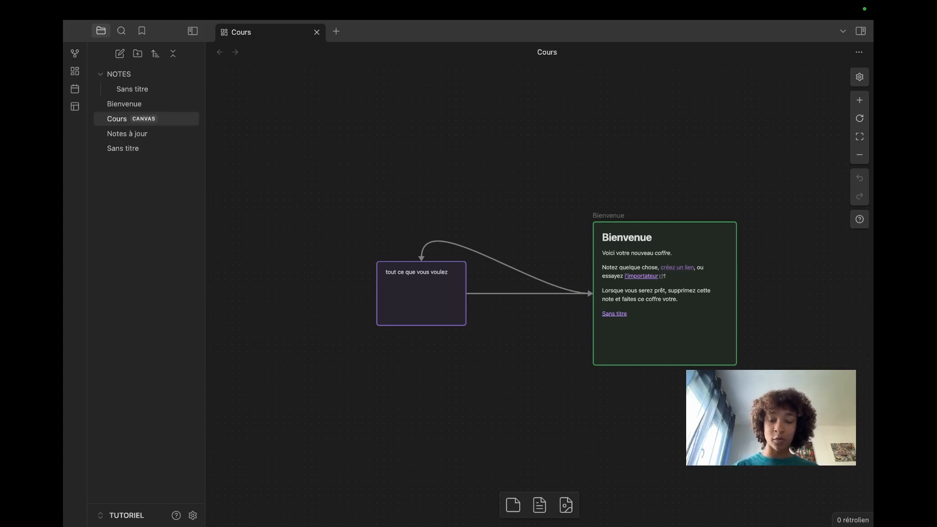
- Save the current layout with the Cours canvas open as a workspace named Mes cours
{"action": "key", "text": "super+p"}
{"action": "type", "text": "espace"}
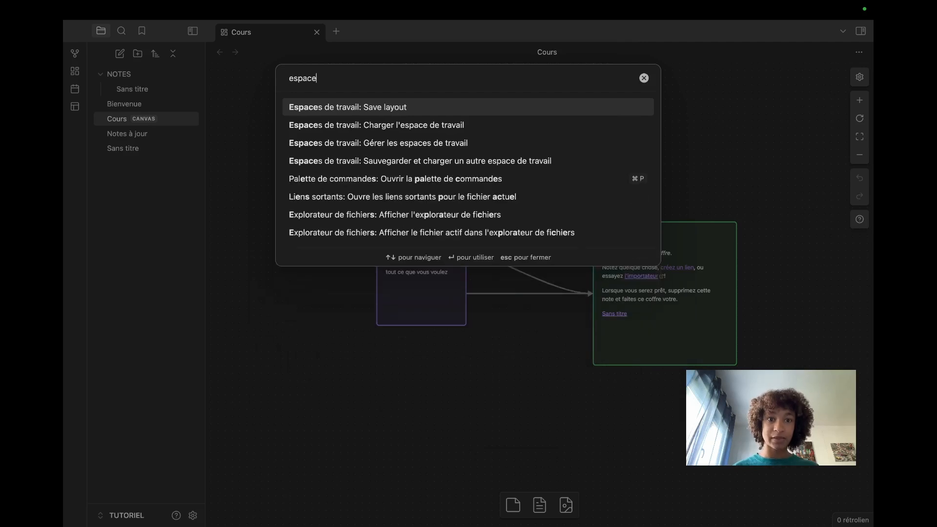
{"action": "left_click", "coordinate": [386, 146]}
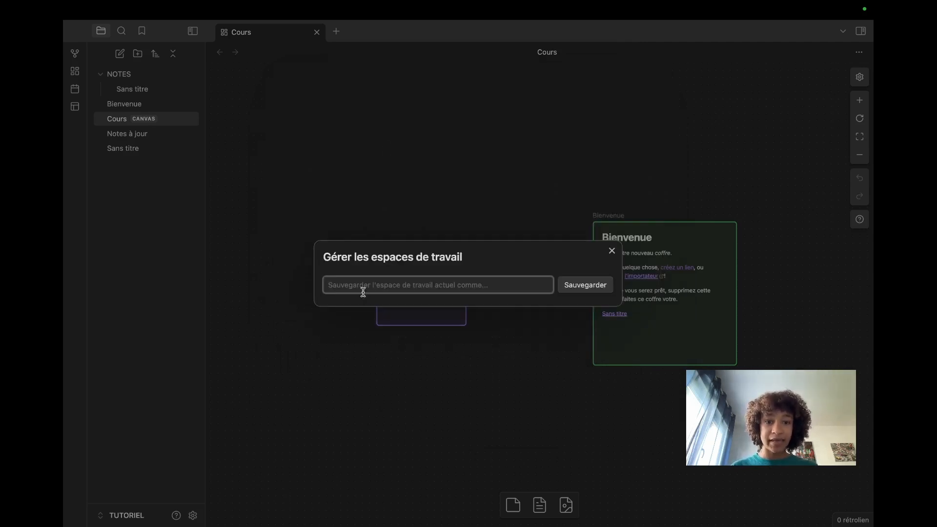
{"action": "type", "text": "M"}
{"action": "key", "text": "BackSpace"}
{"action": "type", "text": "Mes co"}
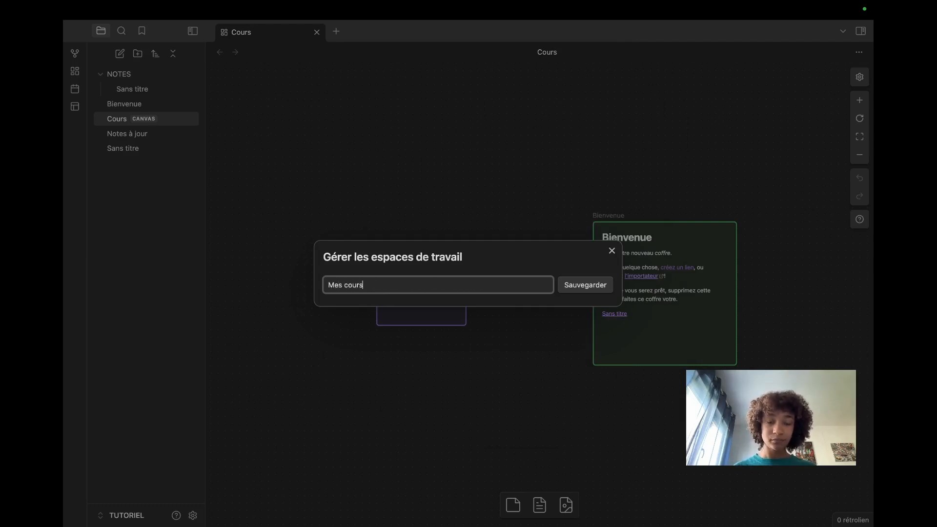
{"action": "type", "text": "urs"}
{"action": "left_click", "coordinate": [574, 284]}
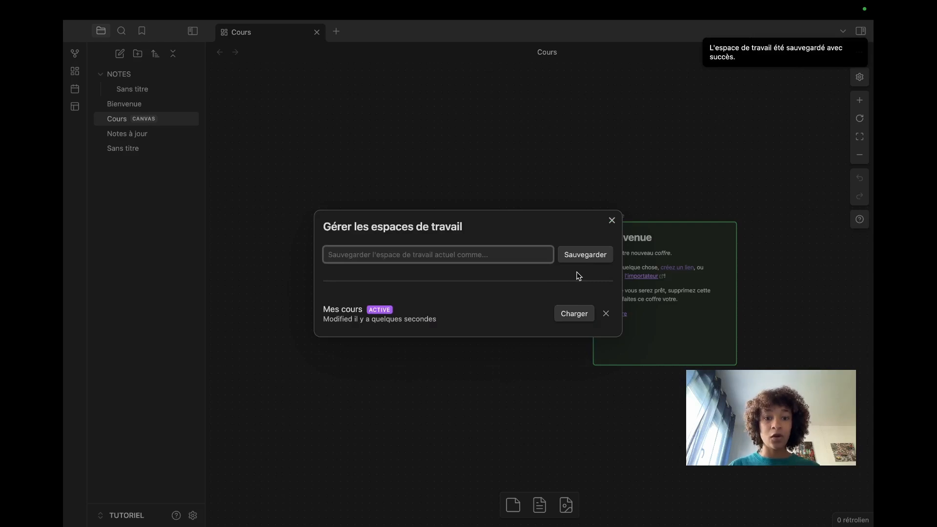
{"action": "left_click", "coordinate": [611, 221]}
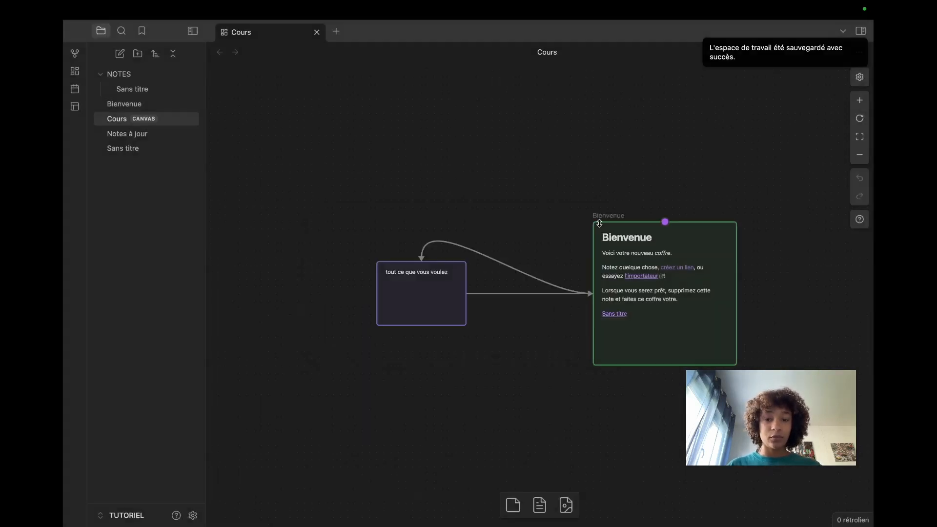
- Replace the open canvas with the Sans titre note from the NOTES folder and rename the note as Mon livre
{"action": "left_click", "coordinate": [317, 33]}
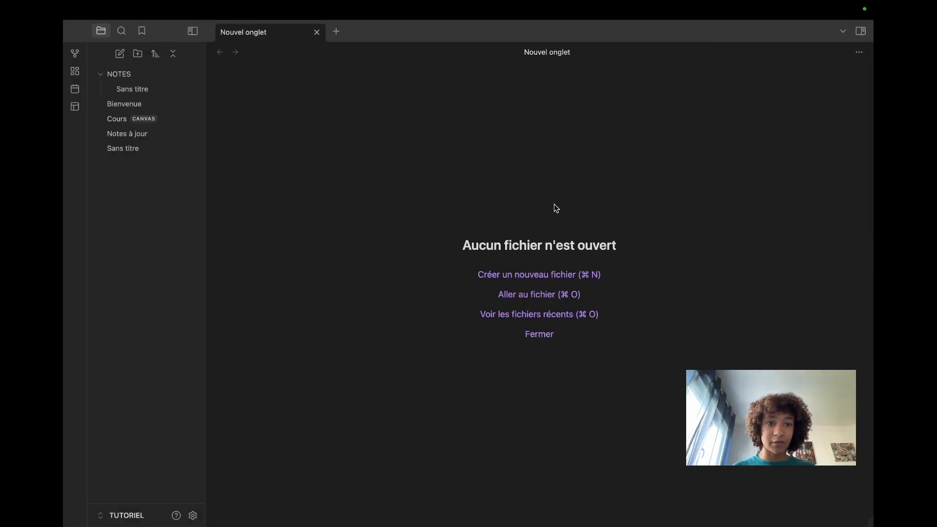
{"action": "left_click", "coordinate": [143, 91]}
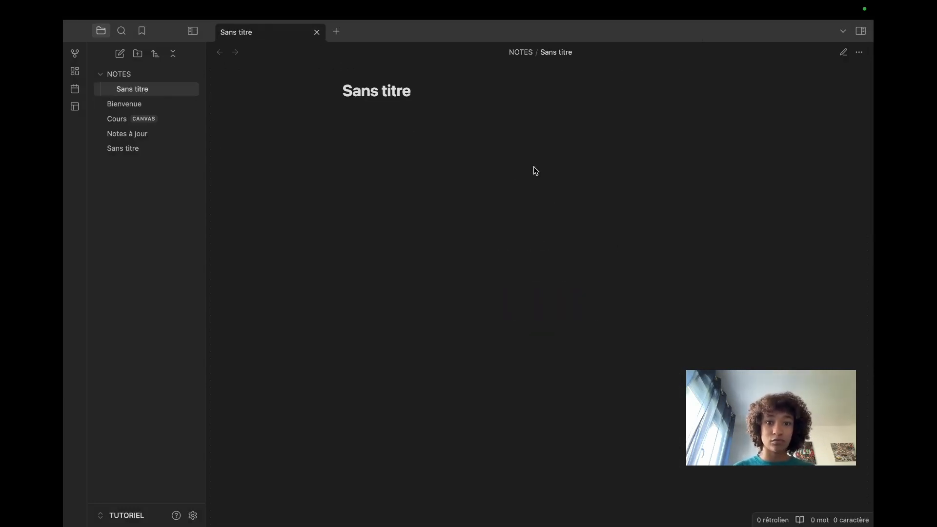
{"action": "left_click_drag", "start_coordinate": [418, 93], "coordinate": [328, 94]}
{"action": "type", "text": "Mon livre"}
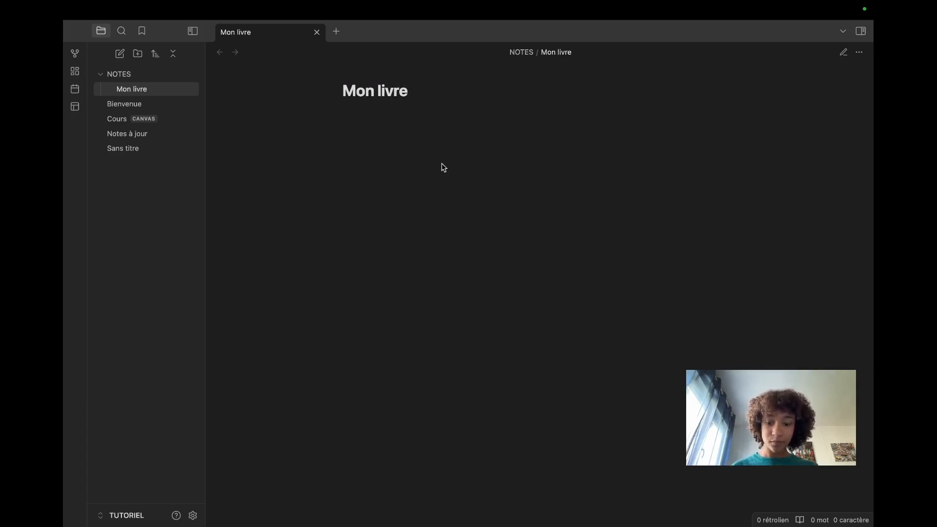
- Save the current layout as a workspace named Mon livre and load the Mes cours workspace
{"action": "key", "text": "super+p"}
{"action": "type", "text": "espa"}
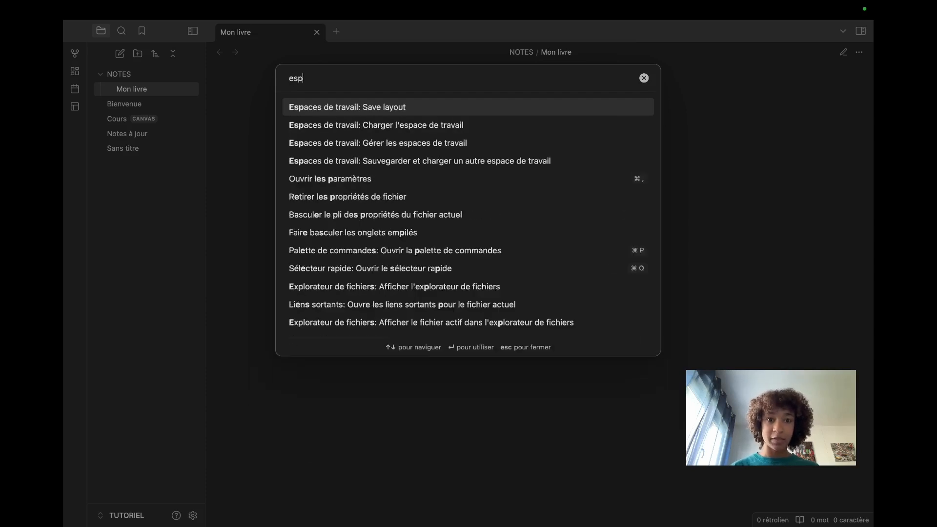
{"action": "left_click", "coordinate": [426, 142]}
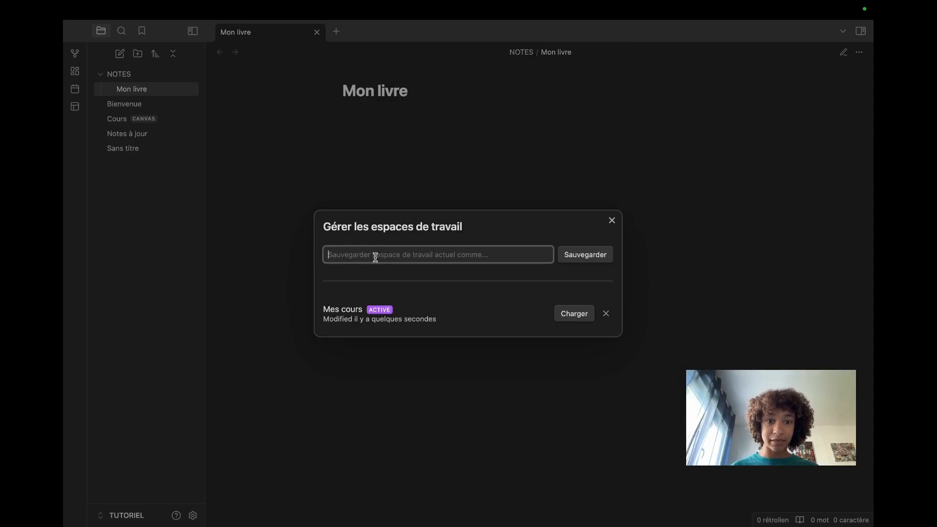
{"action": "type", "text": "Mon livre"}
{"action": "left_click", "coordinate": [596, 256]}
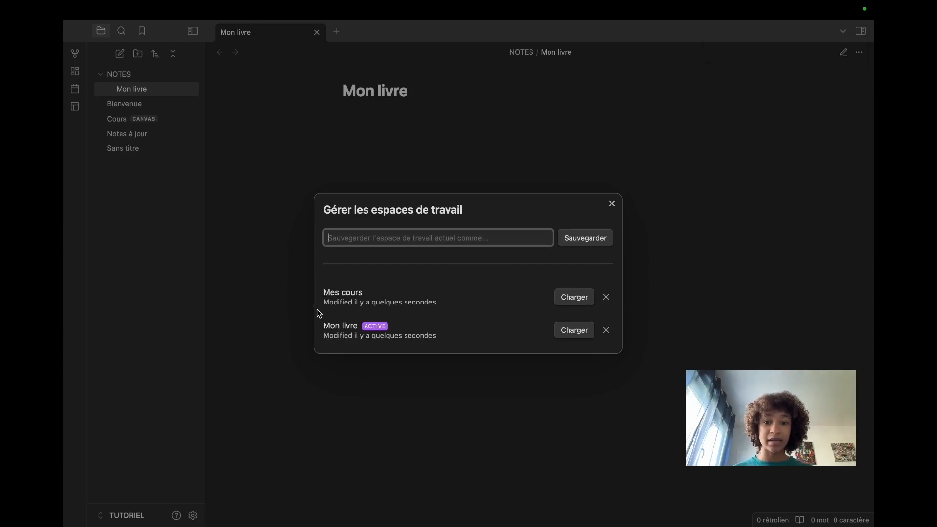
{"action": "left_click", "coordinate": [346, 294]}
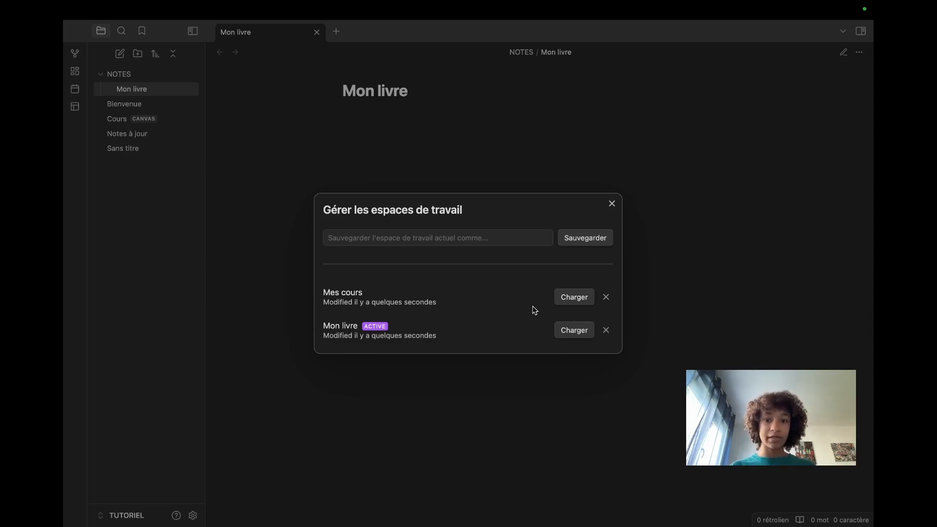
{"action": "left_click", "coordinate": [574, 299]}
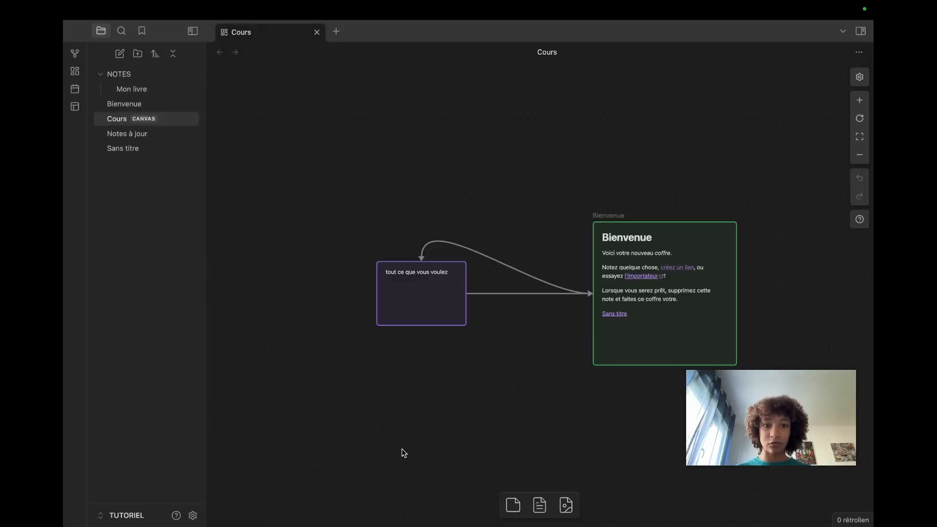
- Show the Mon livre note in a narrow split pane to the left of the Cours canvas, and close the note again
{"action": "left_click", "coordinate": [335, 32]}
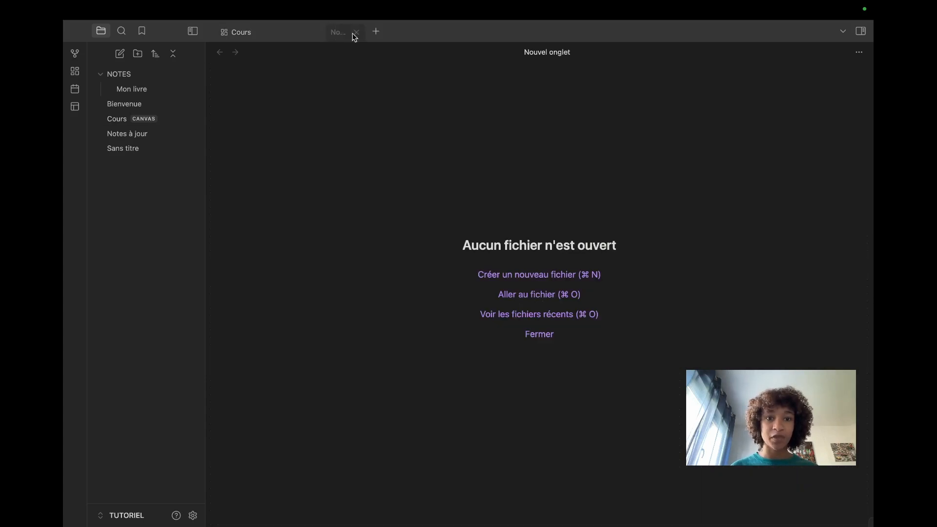
{"action": "key", "text": "super+o"}
{"action": "type", "text": "livre"}
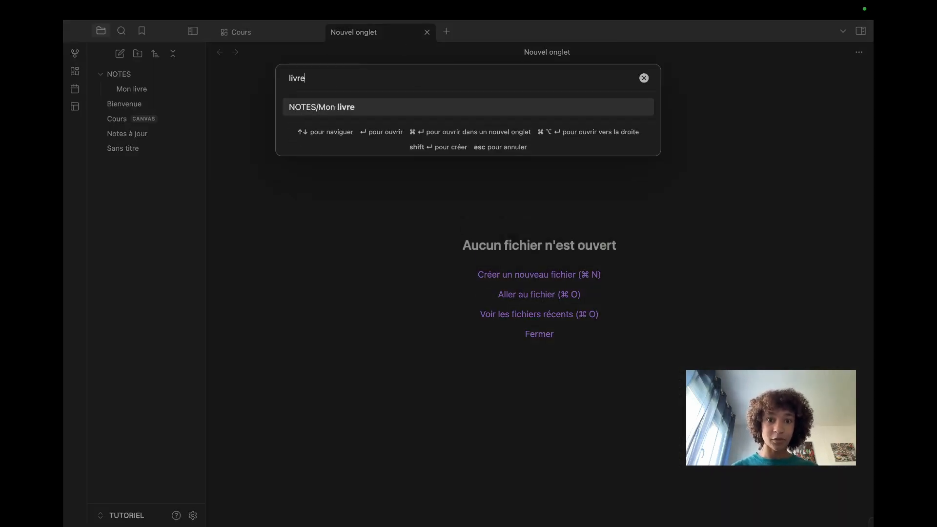
{"action": "key", "text": "Return"}
{"action": "left_click_drag", "start_coordinate": [370, 35], "coordinate": [341, 326]}
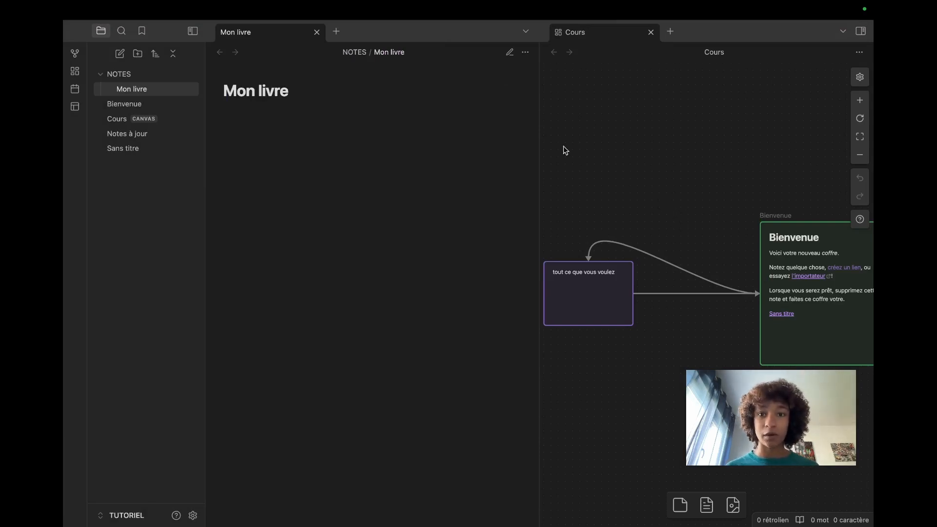
{"action": "left_click_drag", "start_coordinate": [537, 121], "coordinate": [417, 150]}
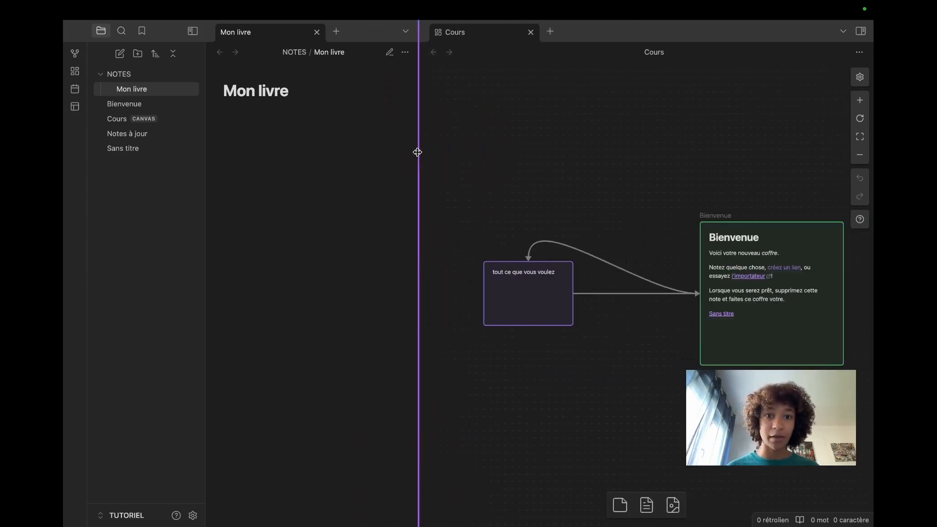
{"action": "left_click", "coordinate": [316, 32]}
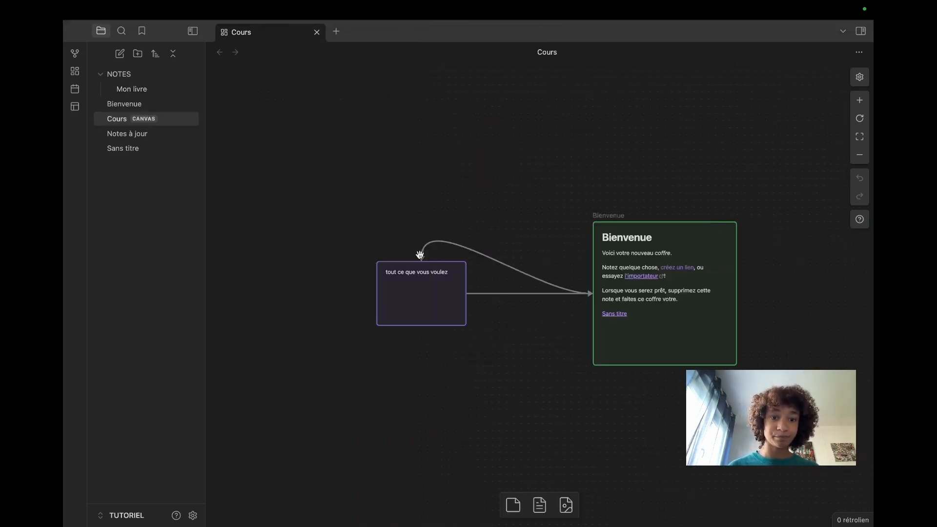
- Review the Modules principaux list around Espaces de travail and Liens sortants in the settings, and return to the canvas
{"action": "left_click", "coordinate": [193, 515]}
{"action": "scroll", "coordinate": [606, 364], "scroll_direction": "down", "scroll_amount": 3}
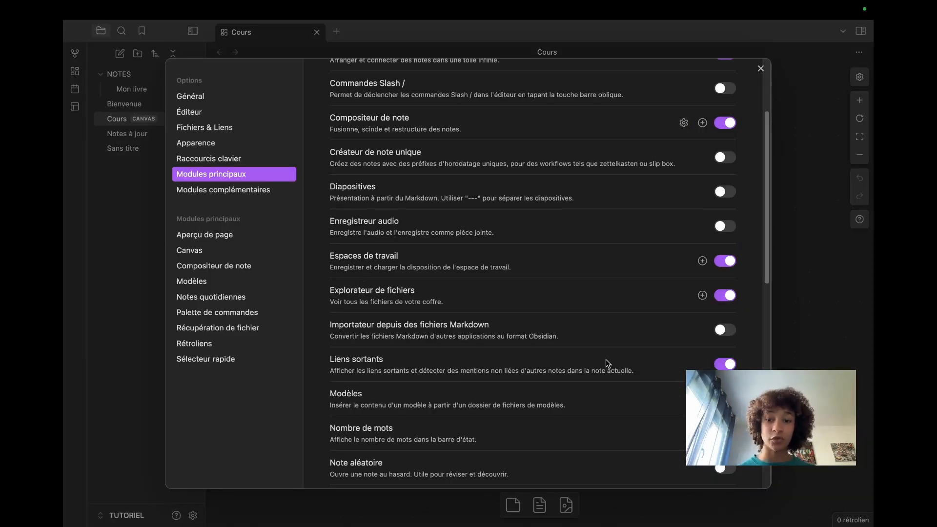
{"action": "left_click", "coordinate": [759, 68]}
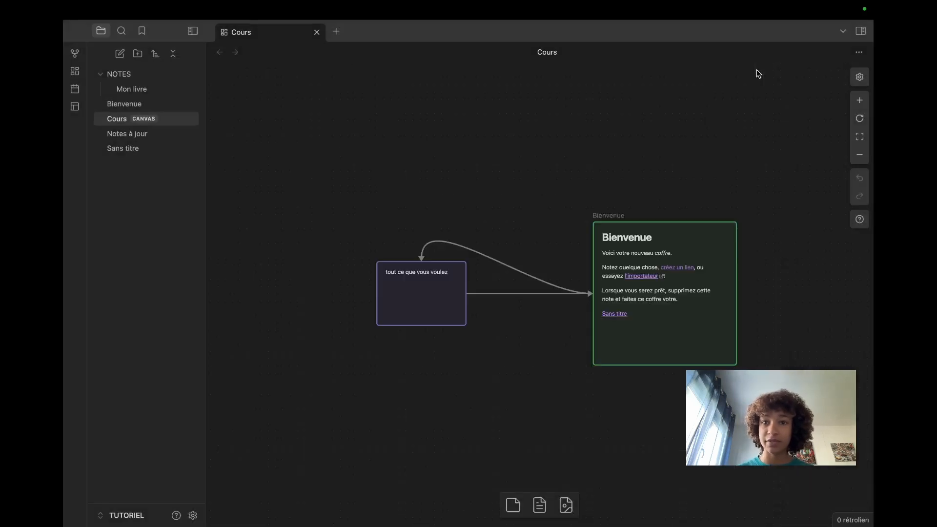
- Open the Mon livre note and show its outgoing links in the sidebar
{"action": "left_click", "coordinate": [155, 87]}
{"action": "left_click", "coordinate": [864, 33]}
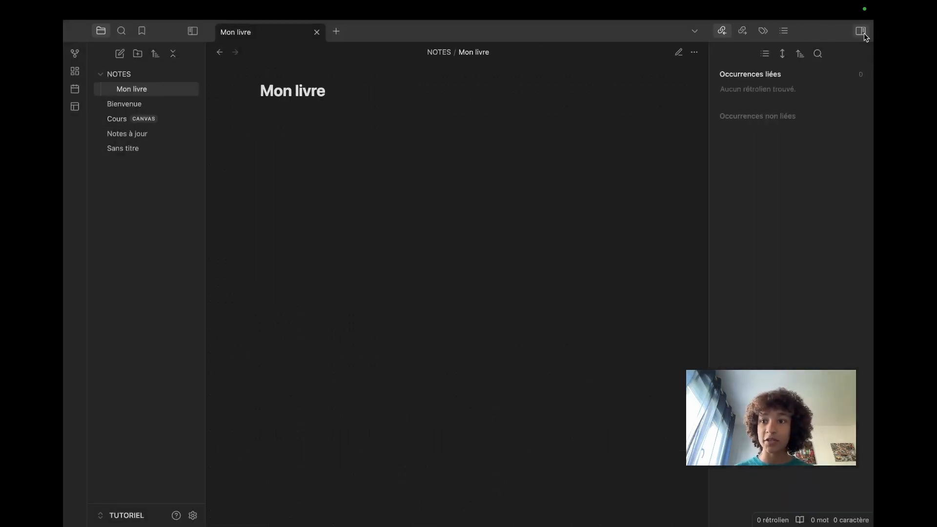
{"action": "left_click", "coordinate": [739, 31]}
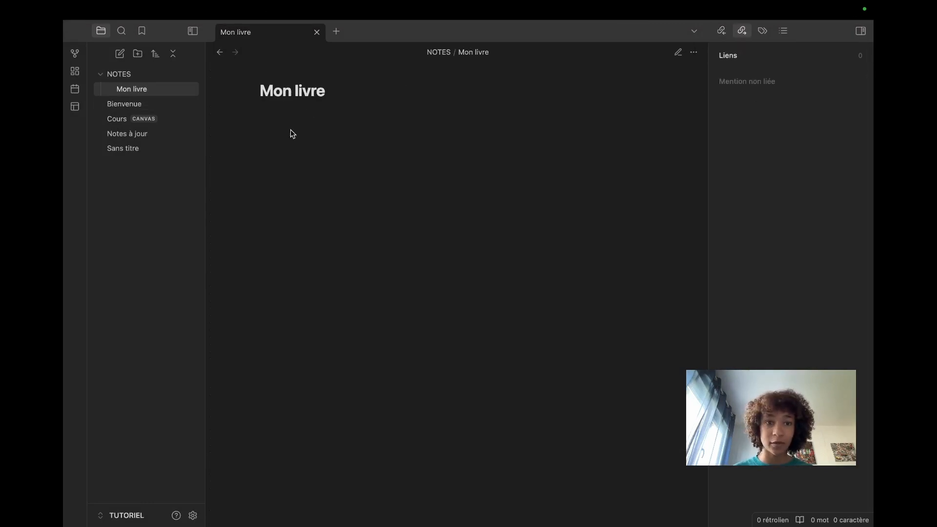
- Insert an internal link to Cours.canvas in the body of the Mon livre note
{"action": "left_click", "coordinate": [331, 94]}
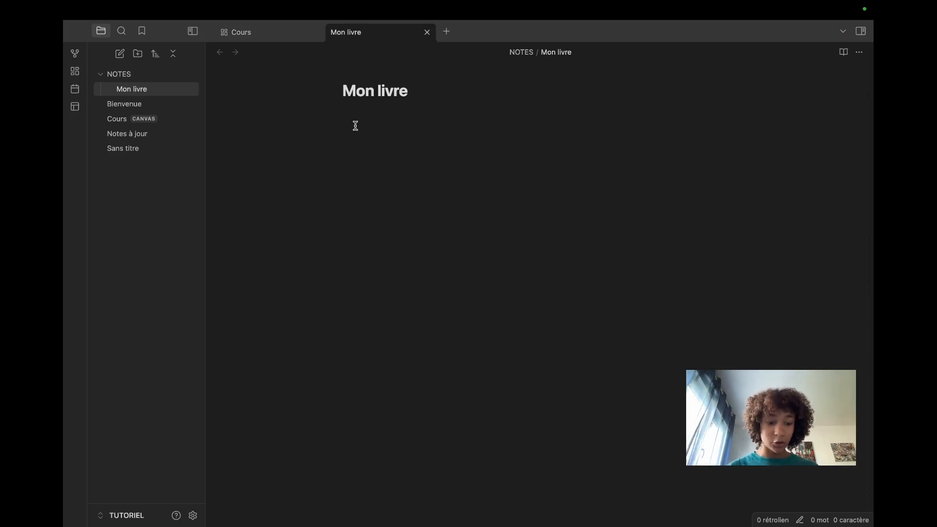
{"action": "type", "text": "[["}
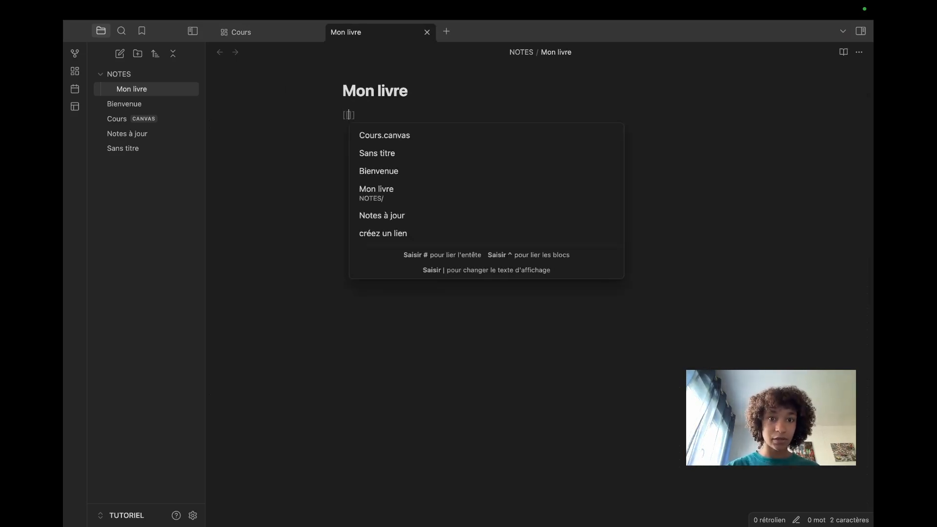
{"action": "left_click", "coordinate": [373, 135]}
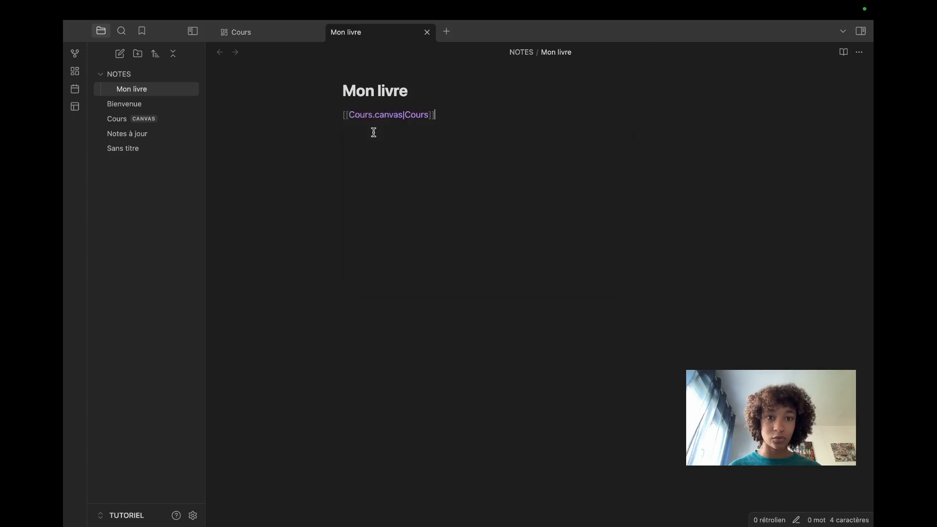
- Open the options of the Modèles core module and check which folders are offered as the template folder location
{"action": "left_click", "coordinate": [399, 91]}
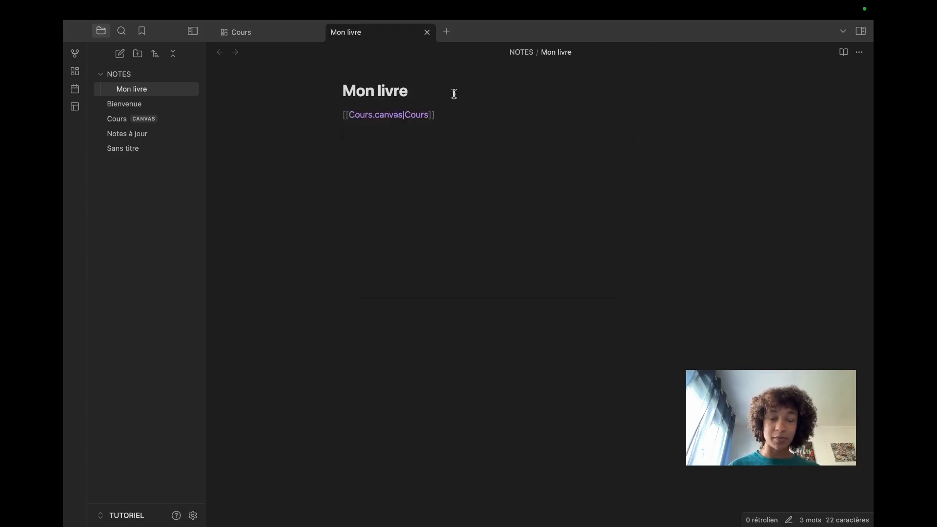
{"action": "left_click", "coordinate": [861, 31]}
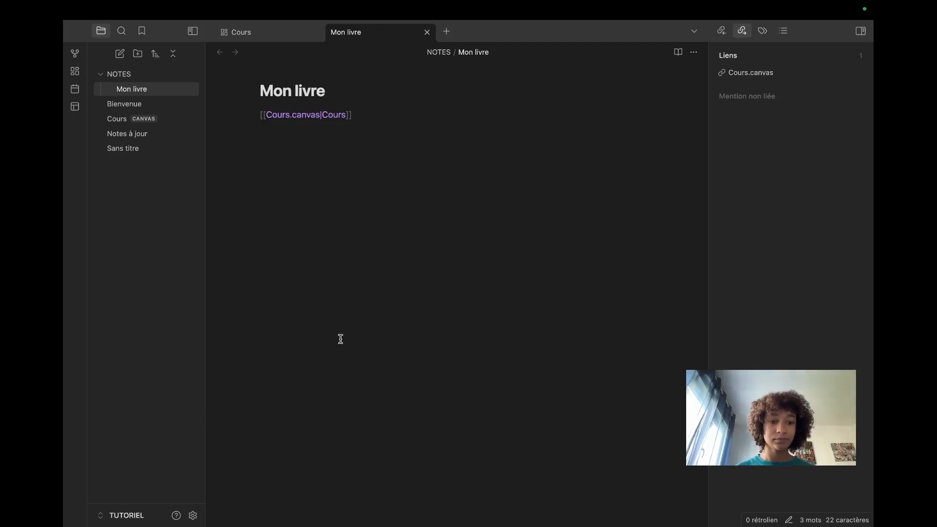
{"action": "left_click", "coordinate": [193, 515]}
{"action": "scroll", "coordinate": [477, 326], "scroll_direction": "down", "scroll_amount": 5}
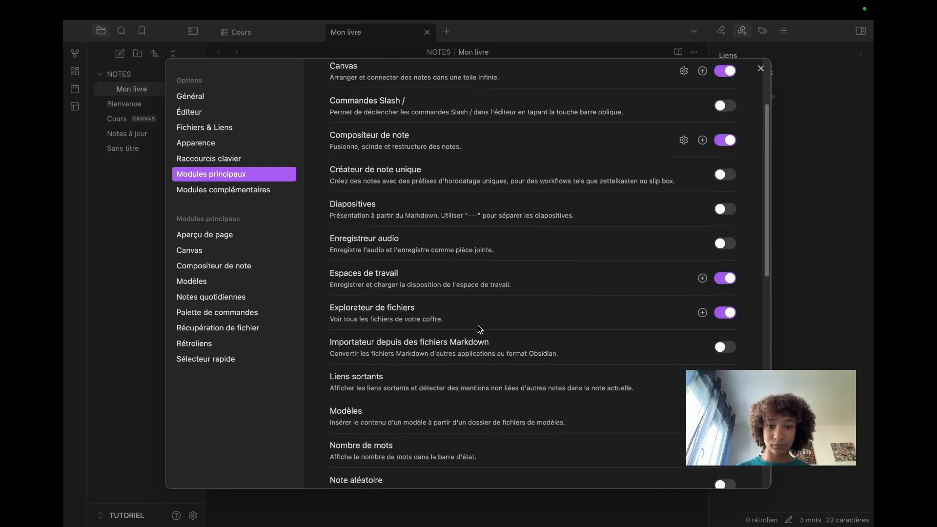
{"action": "scroll", "coordinate": [478, 328], "scroll_direction": "down", "scroll_amount": 5}
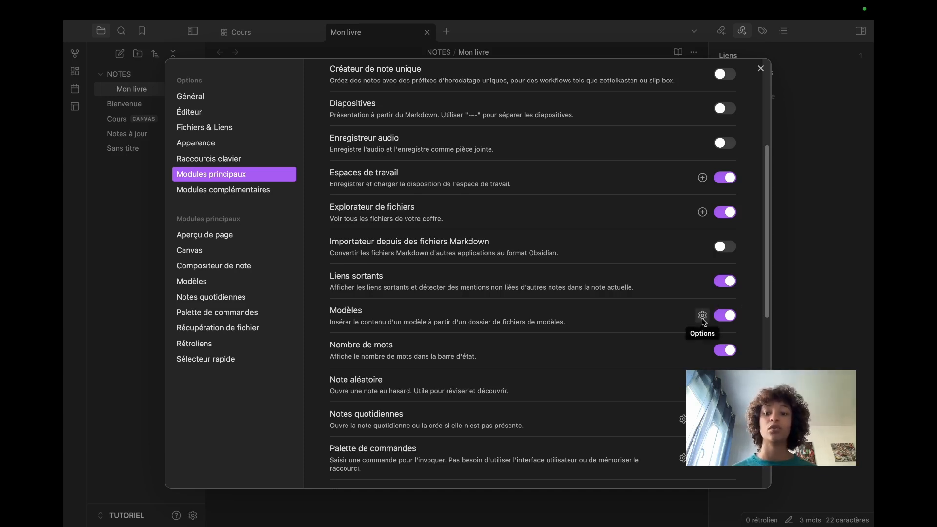
{"action": "left_click", "coordinate": [702, 316]}
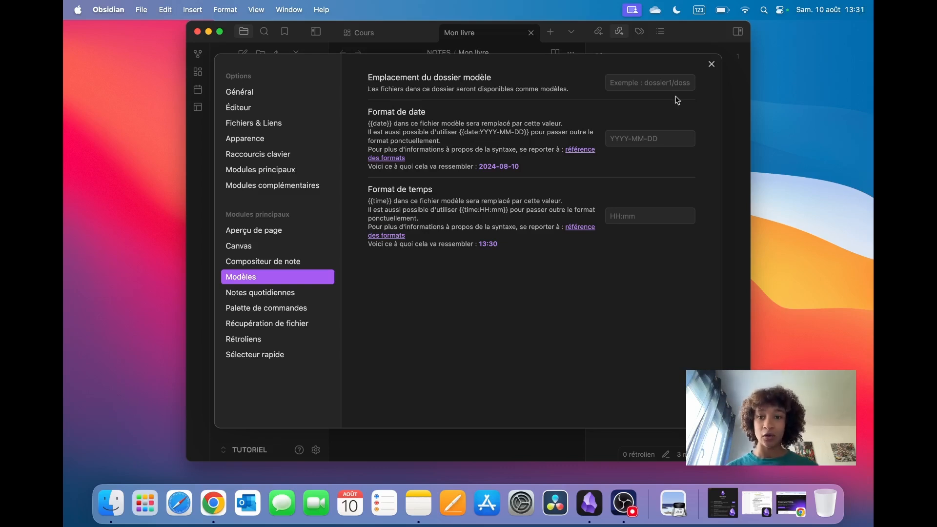
{"action": "left_click", "coordinate": [642, 83]}
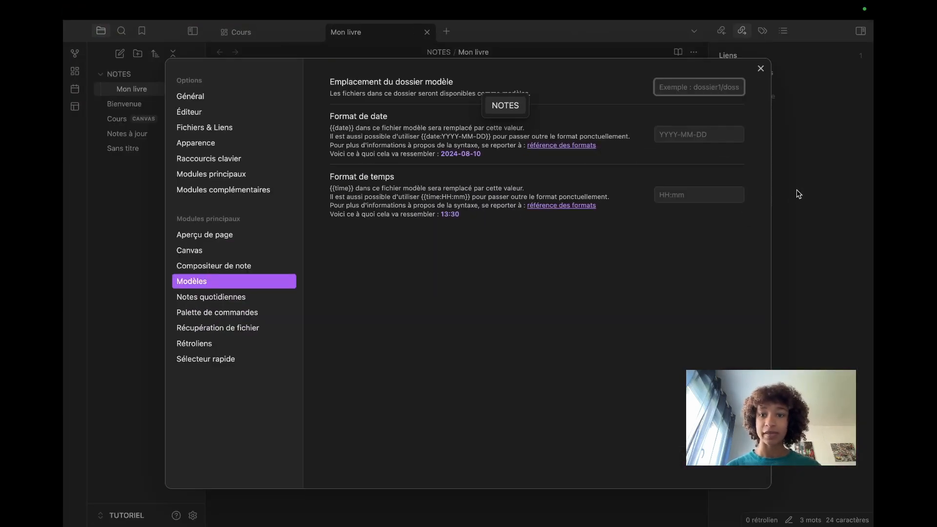
{"action": "left_click", "coordinate": [797, 190]}
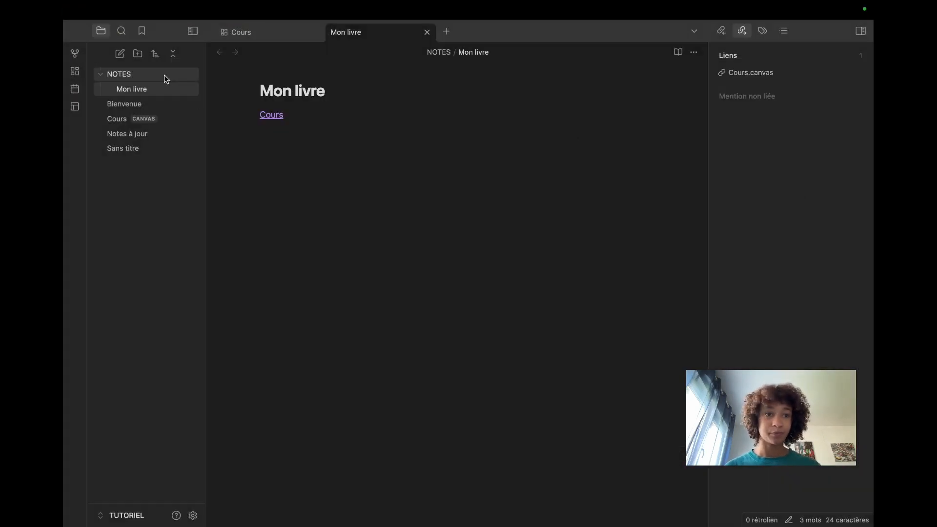
- Create a folder named MODELES in the vault
{"action": "left_click", "coordinate": [138, 55]}
{"action": "type", "text": "MO"}
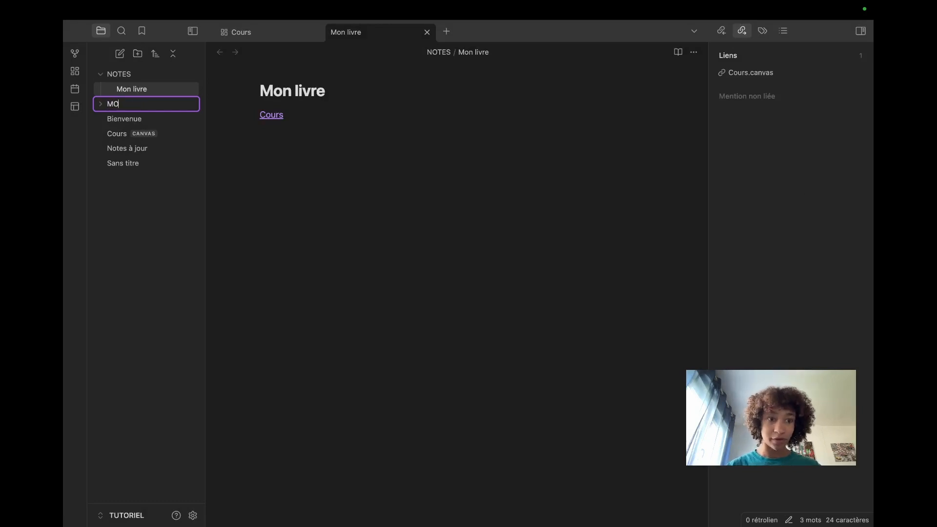
{"action": "type", "text": "DELES"}
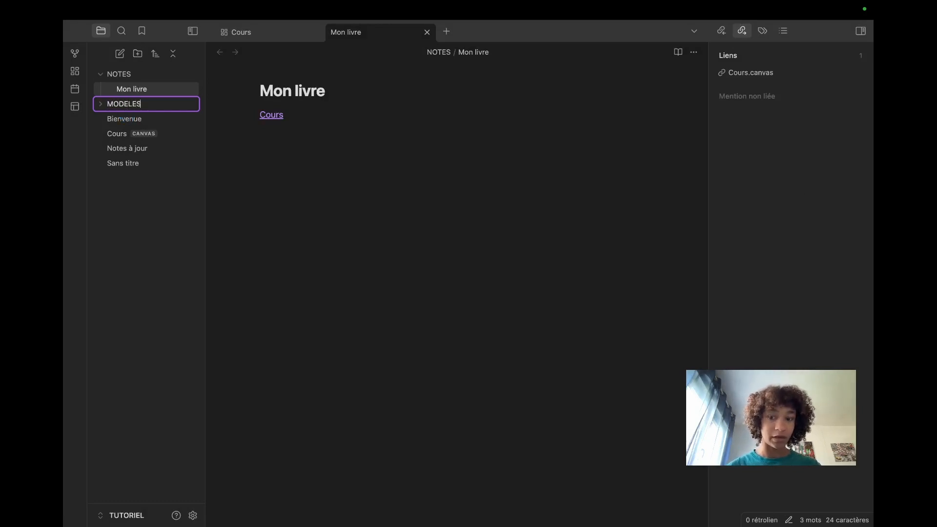
{"action": "key", "text": "Return"}
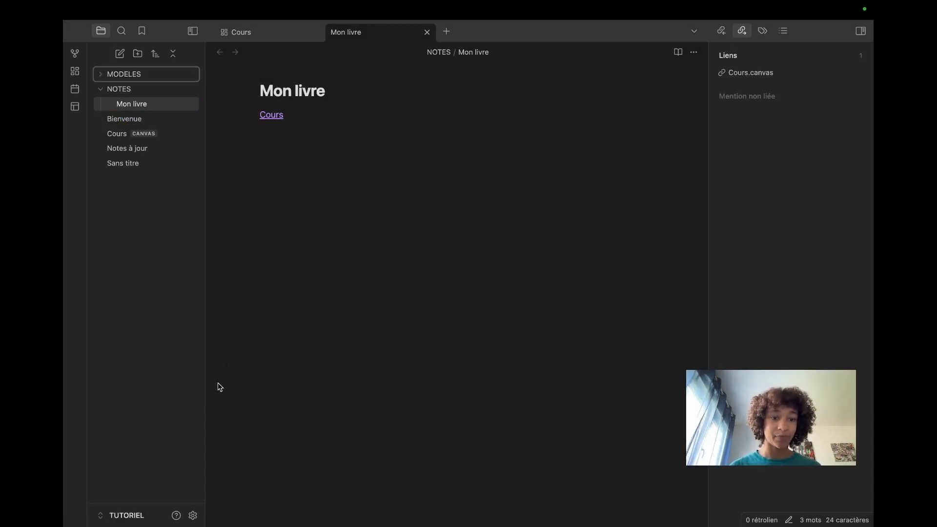
- Set the Modèles module's template folder location to MODELES, leave the date and time formats at their defaults, and close the settings
{"action": "left_click", "coordinate": [193, 516]}
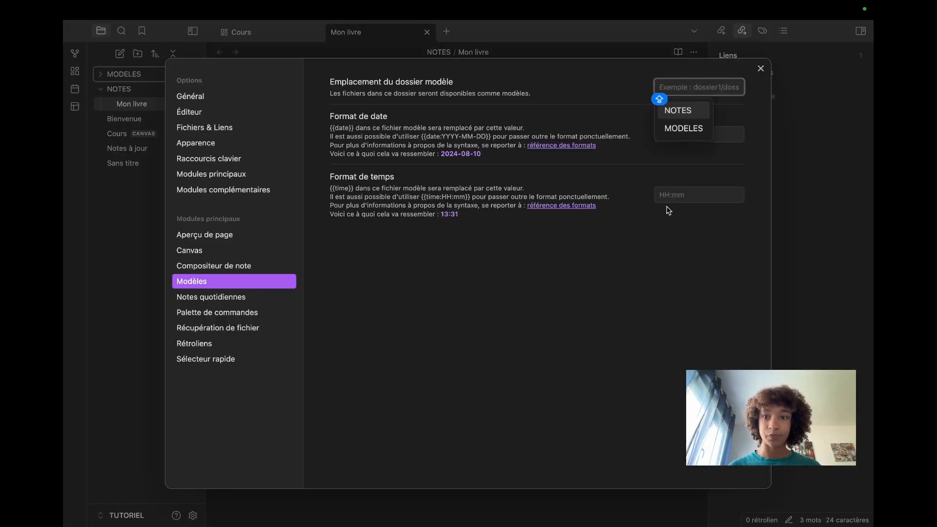
{"action": "left_click", "coordinate": [680, 129]}
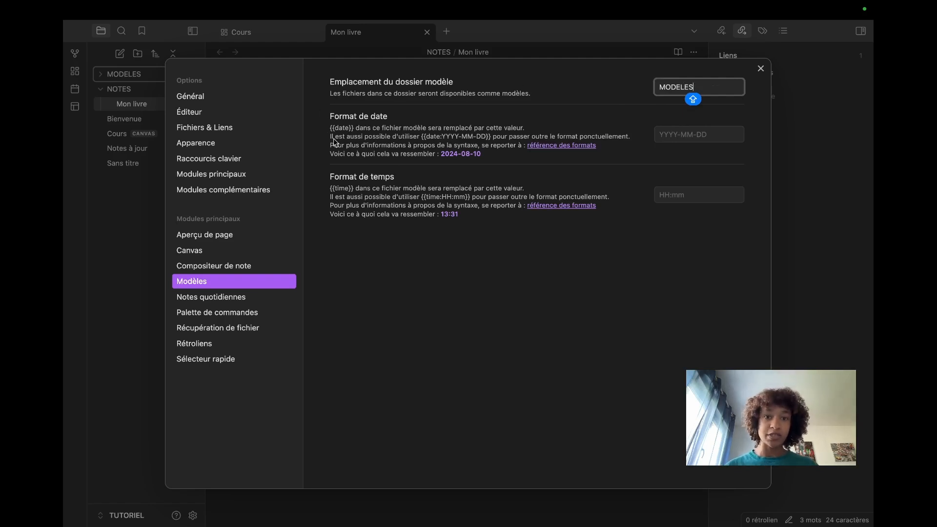
{"action": "left_click", "coordinate": [351, 130]}
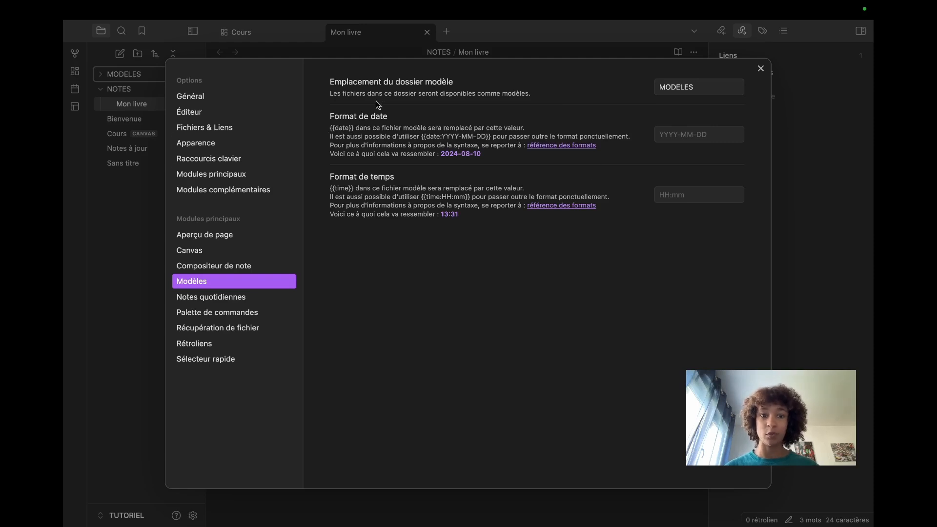
{"action": "left_click", "coordinate": [677, 136]}
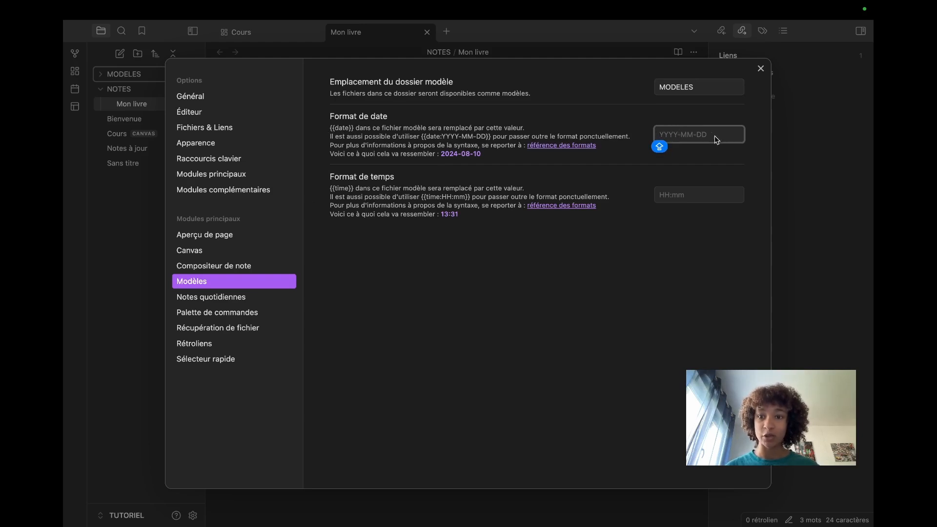
{"action": "left_click", "coordinate": [687, 194]}
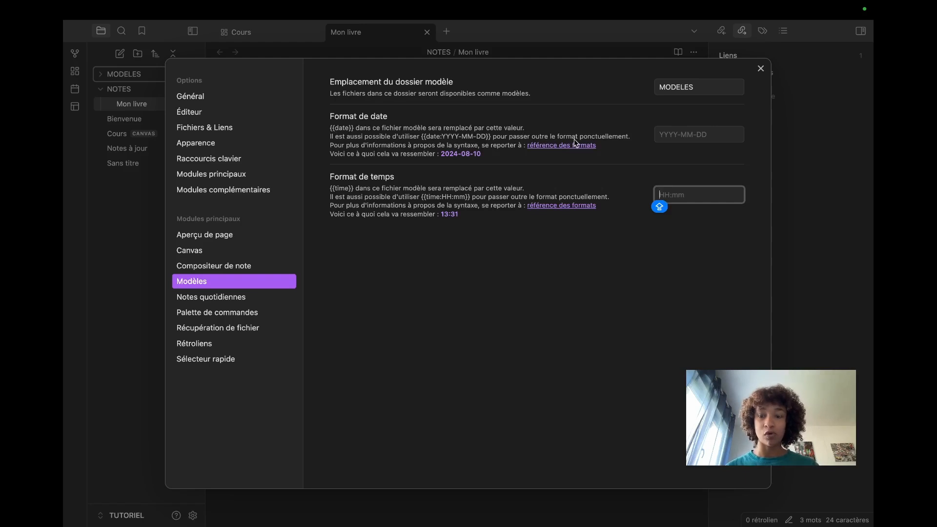
{"action": "left_click", "coordinate": [760, 69]}
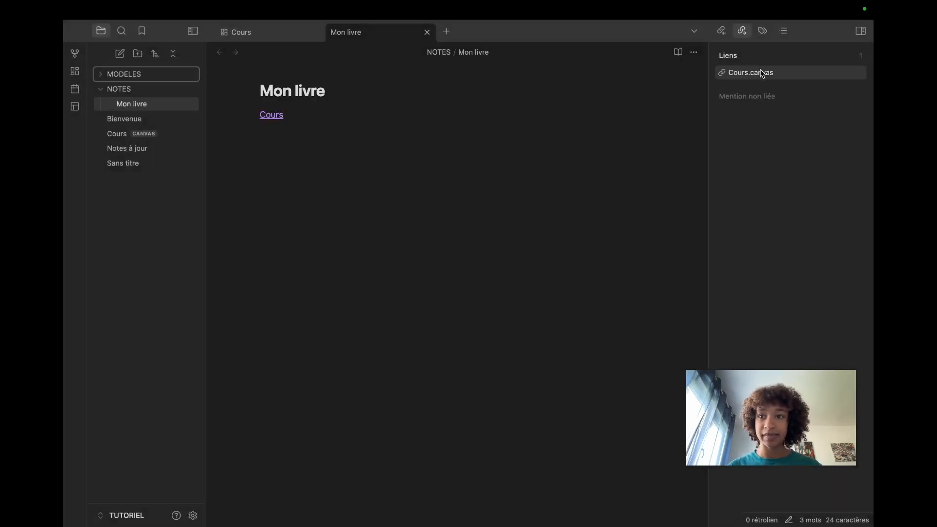
{"action": "left_click", "coordinate": [860, 31]}
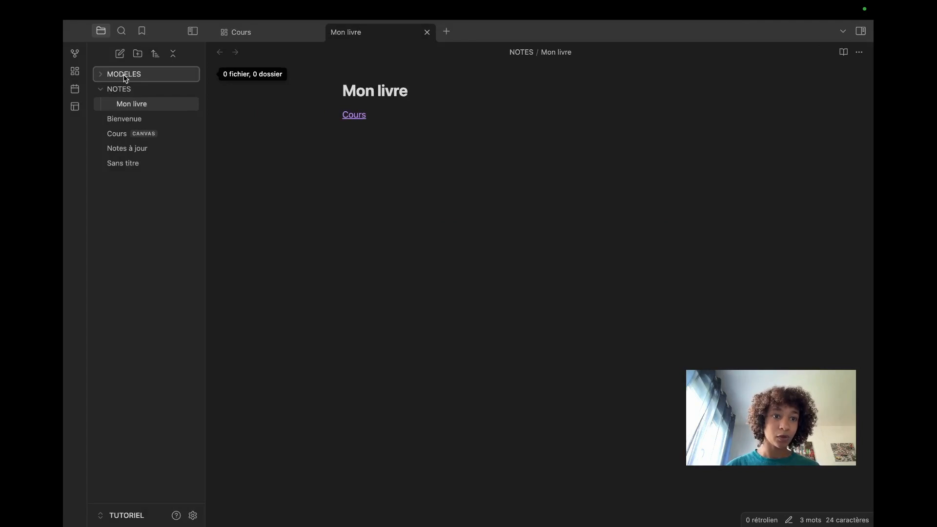
- Create a new note and move it into the MODELES folder
{"action": "left_click", "coordinate": [100, 74]}
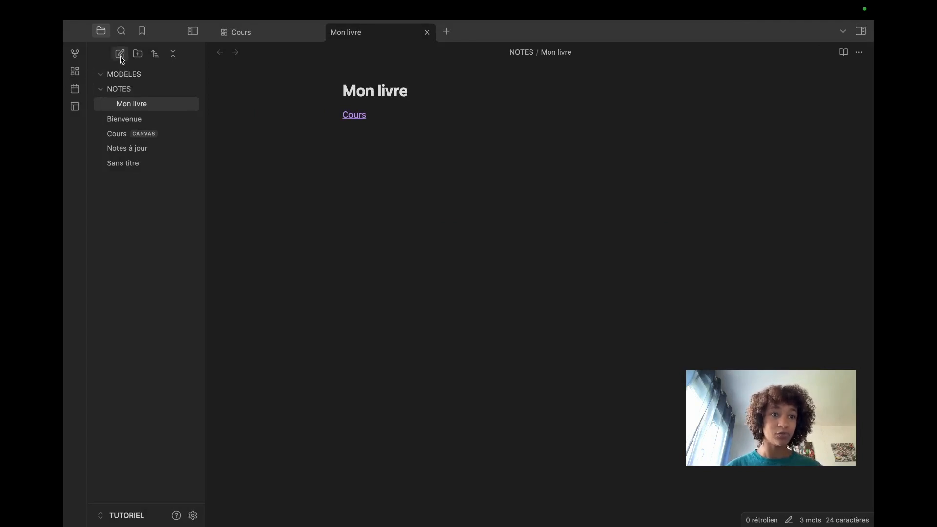
{"action": "left_click", "coordinate": [120, 55]}
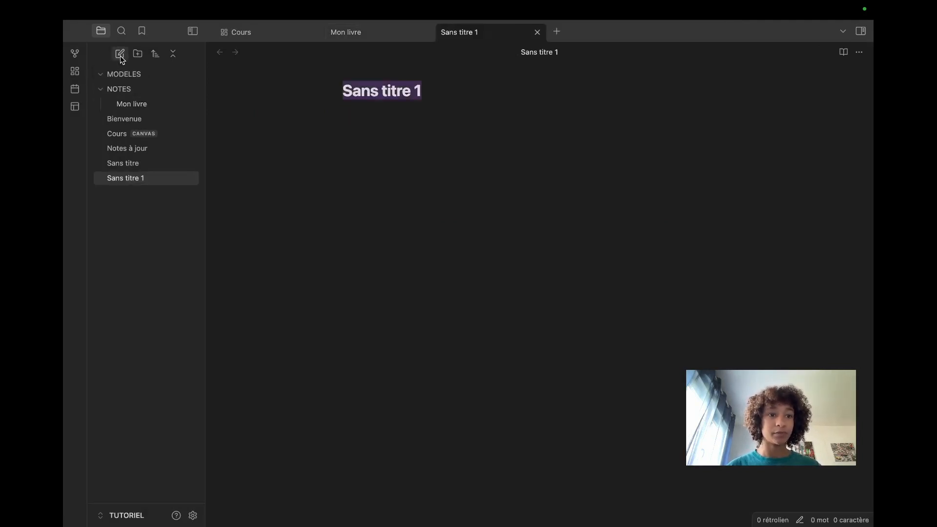
{"action": "left_click_drag", "start_coordinate": [111, 181], "coordinate": [129, 72]}
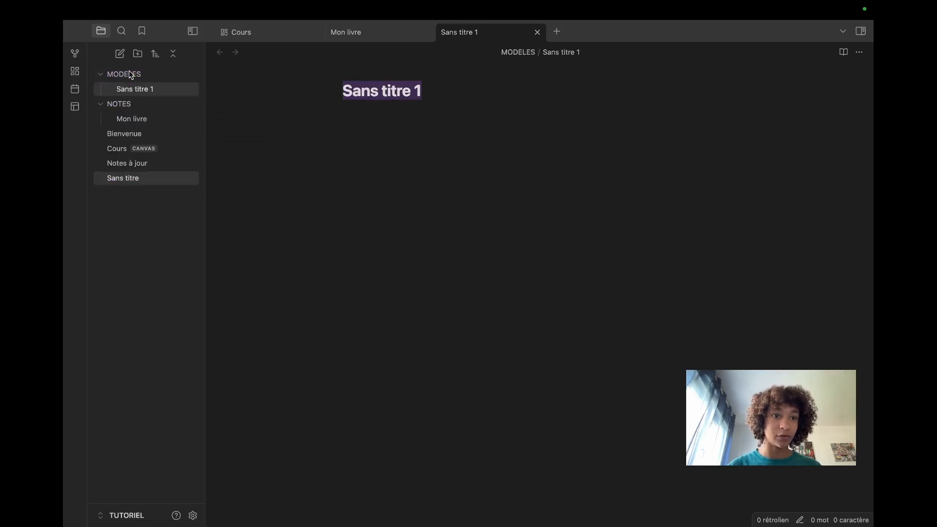
- Rename the new note in the MODELES folder to "mod.Note quotidienne"
{"action": "left_click", "coordinate": [431, 95]}
{"action": "left_click_drag", "start_coordinate": [421, 94], "coordinate": [334, 99]}
{"action": "type", "text": "No"}
{"action": "type", "text": "te quotidien"}
{"action": "type", "text": "nce"}
{"action": "key", "text": "BackSpace"}
{"action": "key", "text": "BackSpace"}
{"action": "type", "text": "e"}
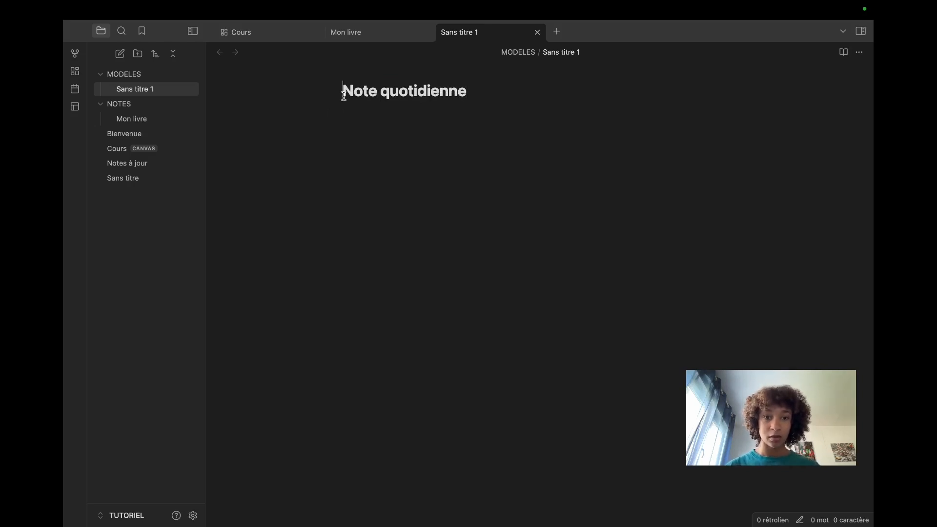
{"action": "type", "text": "mod."}
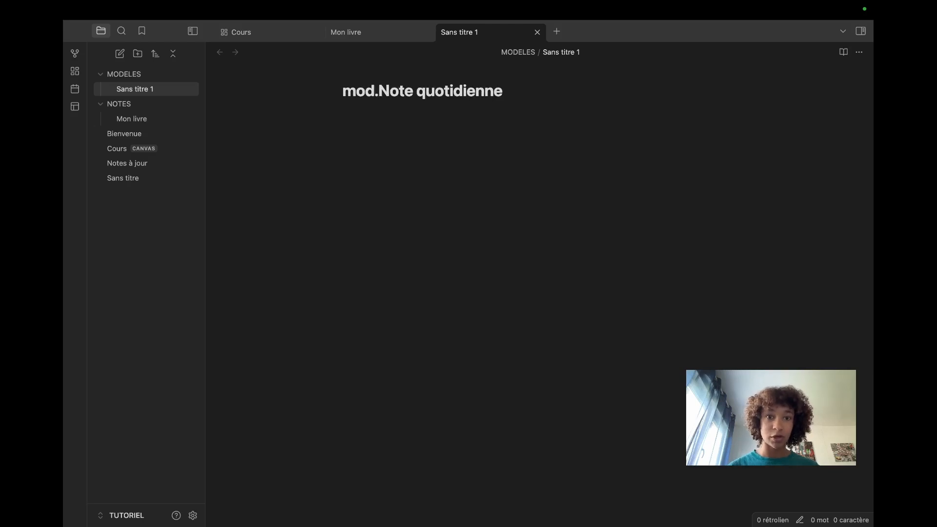
{"action": "left_click_drag", "start_coordinate": [379, 93], "coordinate": [329, 96]}
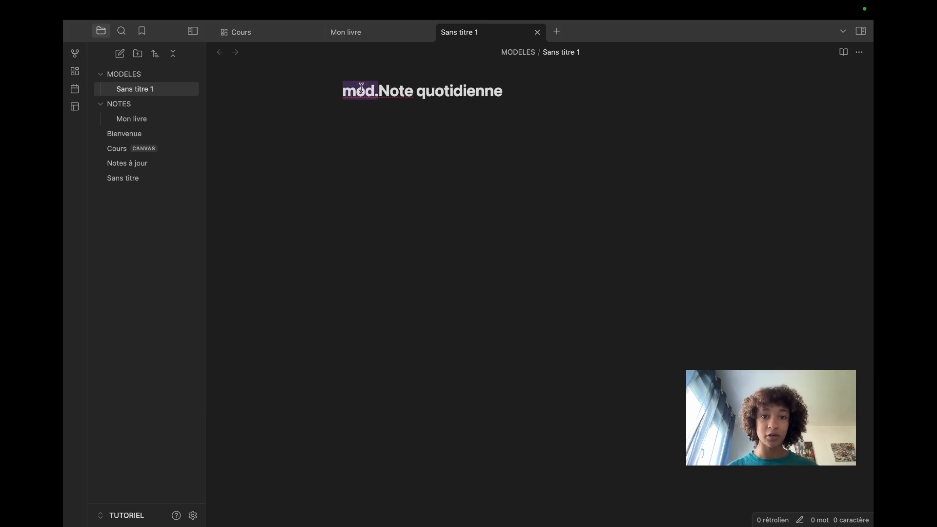
{"action": "left_click", "coordinate": [519, 92]}
{"action": "key", "text": "Return"}
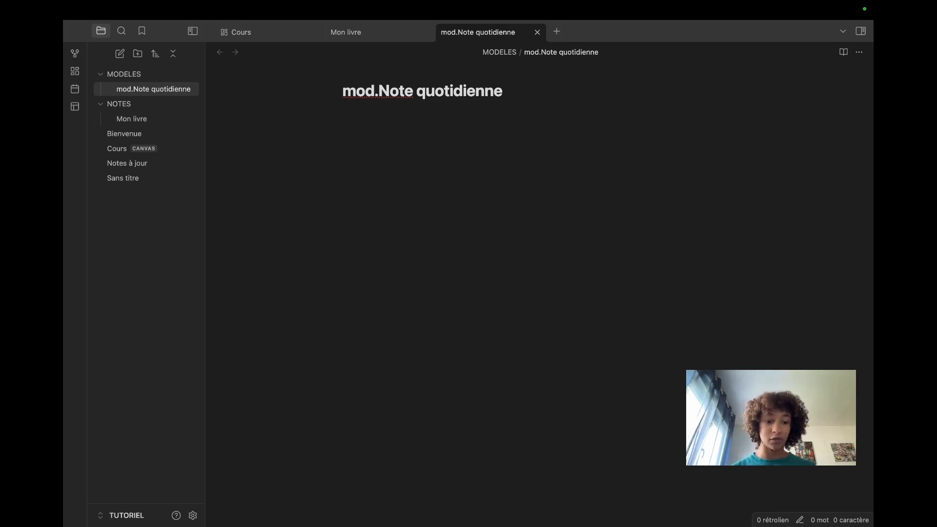
- Write the lines "Date", "Heure" and, after a blank line, "Idée principale" in the template note
{"action": "type", "text": "Date "}
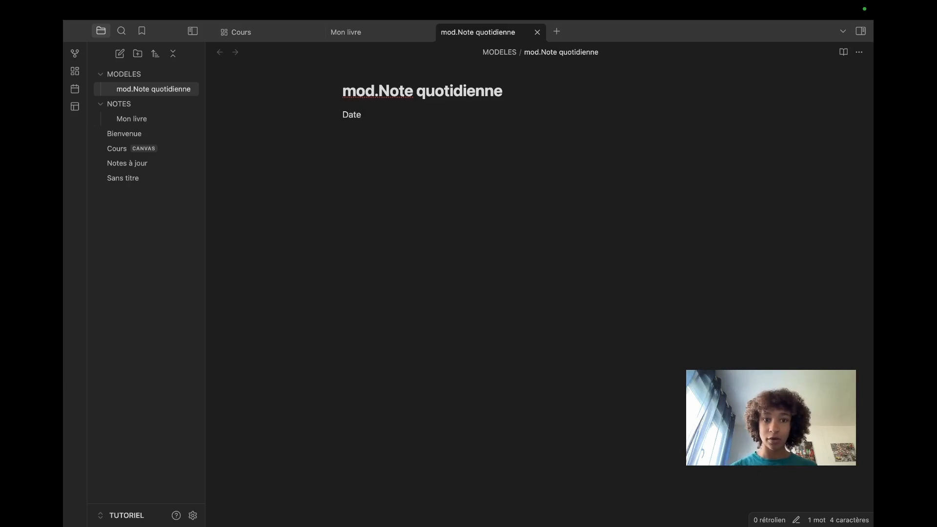
{"action": "type", "text": "Heure  "}
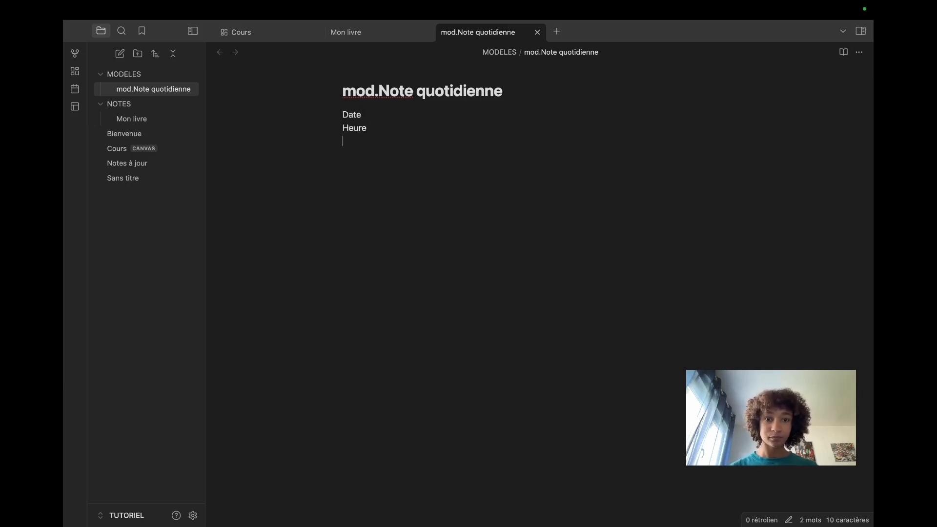
{"action": "type", "text": "Idée pri"}
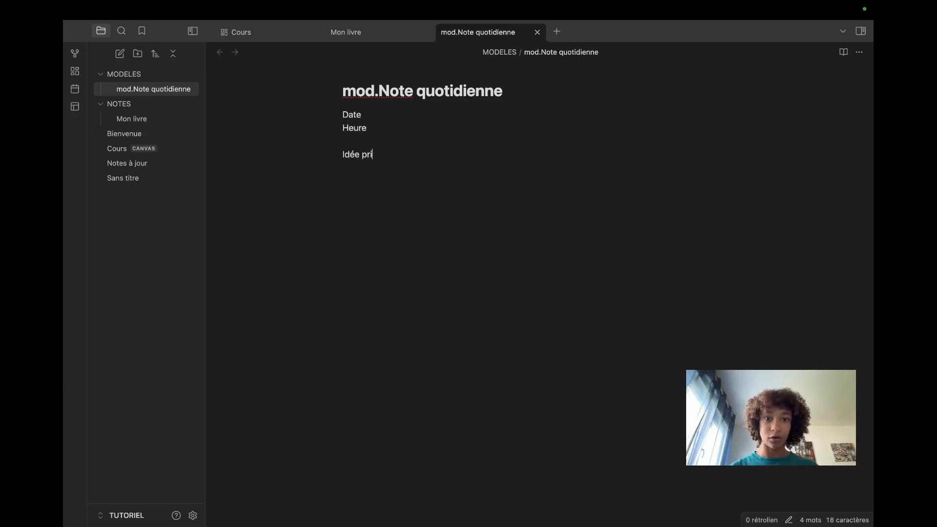
{"action": "type", "text": "ncipale"}
- Complete the Date line with a colon and the placeholder {{date}}
{"action": "left_click", "coordinate": [370, 115]}
{"action": "type", "text": ":"}
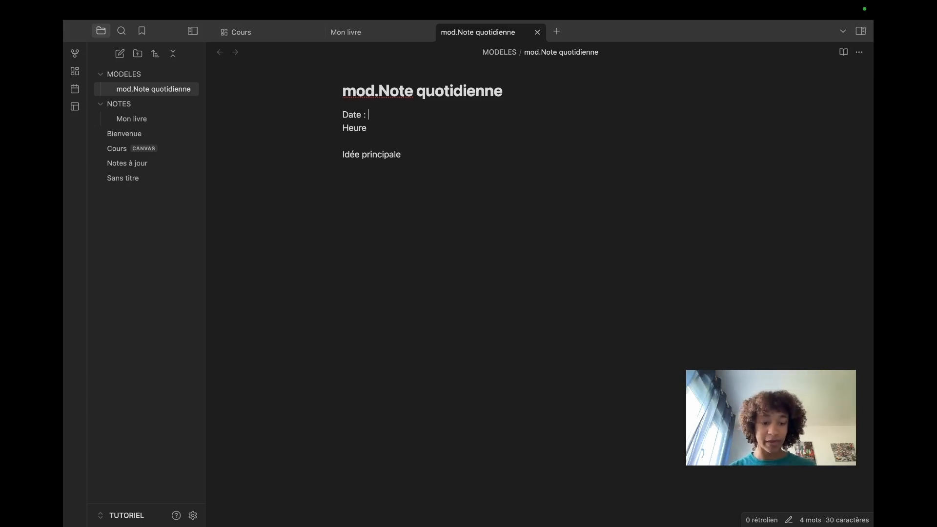
{"action": "type", "text": "{{"}
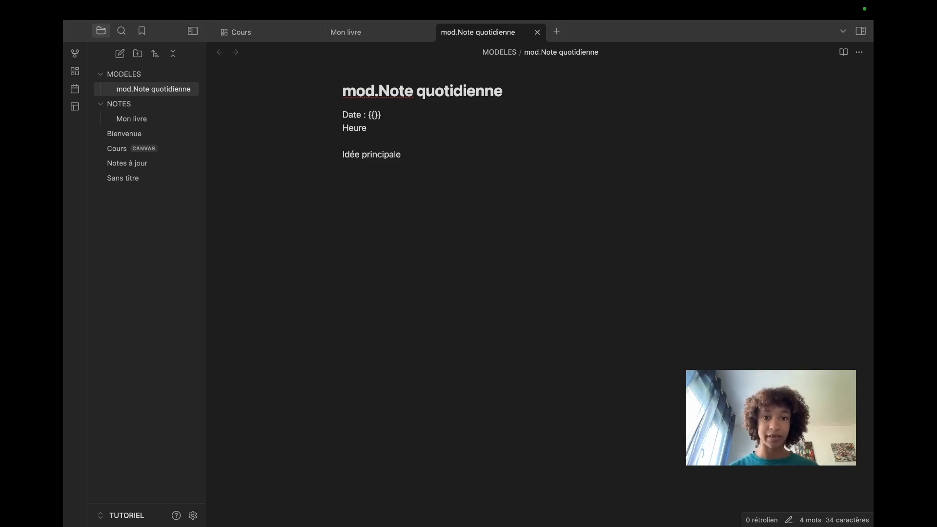
{"action": "type", "text": "date"}
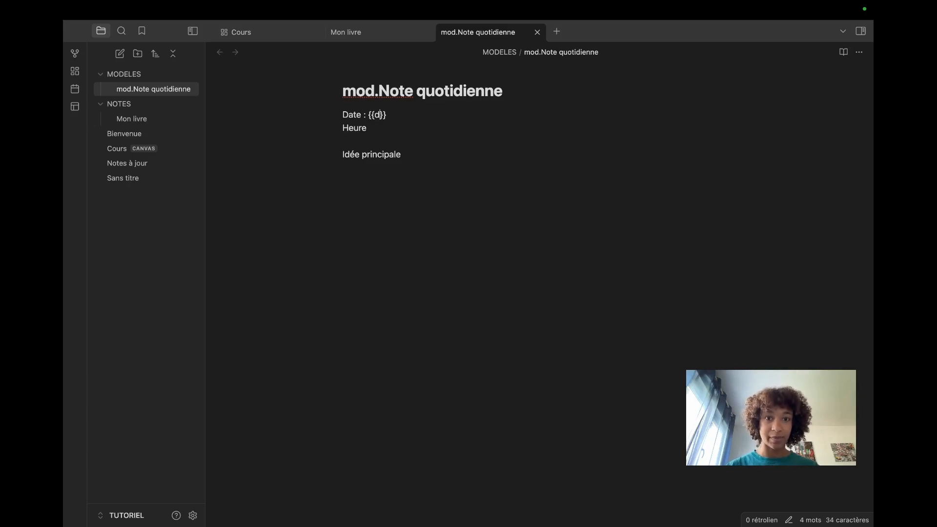
- Complete the Heure line with a colon and the placeholder {{heure}}, reusing a copy of the date placeholder
{"action": "left_click_drag", "start_coordinate": [409, 119], "coordinate": [368, 116]}
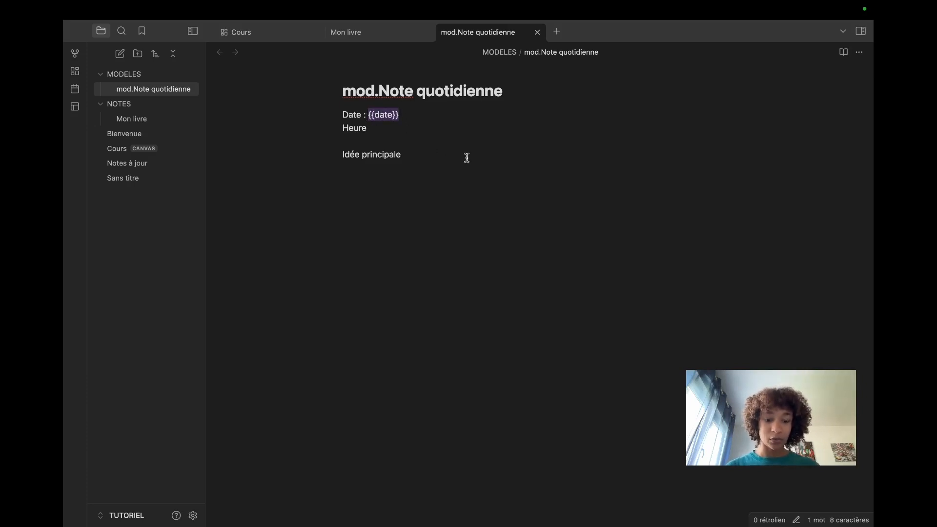
{"action": "left_click", "coordinate": [380, 131]}
{"action": "type", "text": ":"}
{"action": "type", "text": "{{date}}"}
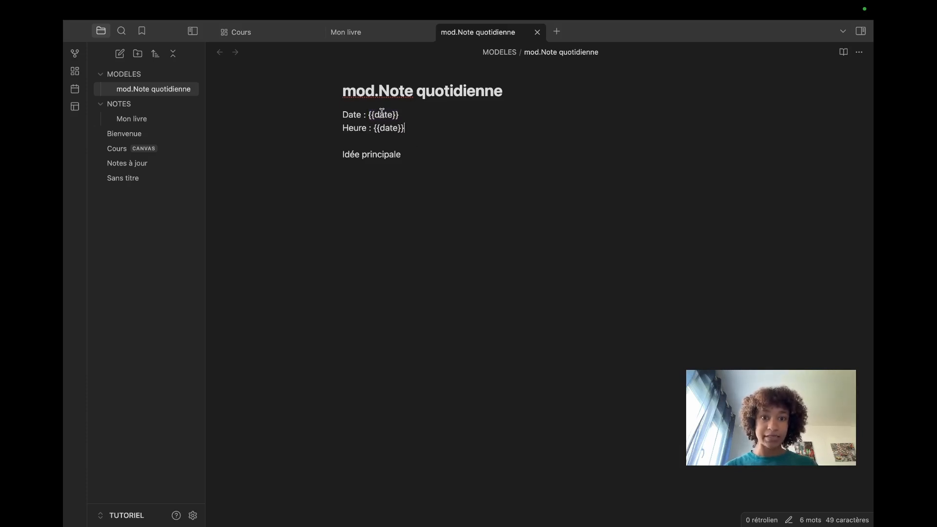
{"action": "left_click", "coordinate": [397, 129]}
{"action": "key", "text": "BackSpace"}
{"action": "key", "text": "BackSpace"}
{"action": "key", "text": "BackSpace"}
{"action": "key", "text": "BackSpace"}
{"action": "type", "text": "heure"}
{"action": "left_click", "coordinate": [410, 155]}
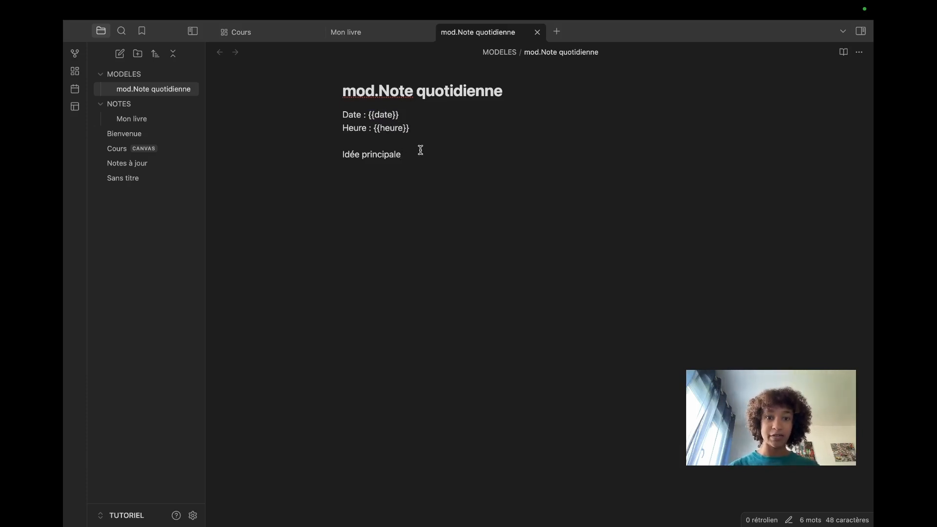
- Add a separator line of three asterisks (***) directly below the Heure line
{"action": "left_click", "coordinate": [414, 132]}
{"action": "key", "text": "Return"}
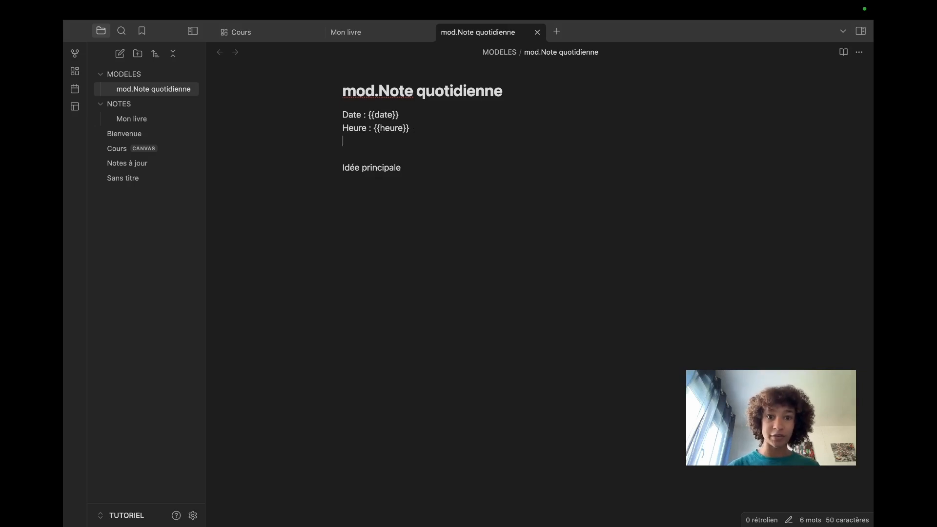
{"action": "type", "text": "**"}
{"action": "left_click_drag", "start_coordinate": [361, 141], "coordinate": [343, 145]}
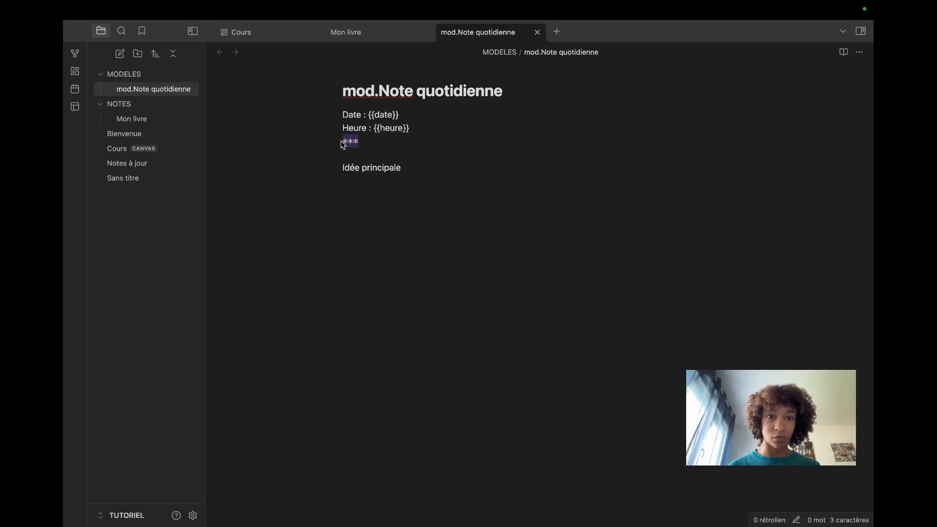
- Add a few blank lines below the "Idée principale" line in the template note
{"action": "left_click", "coordinate": [354, 185]}
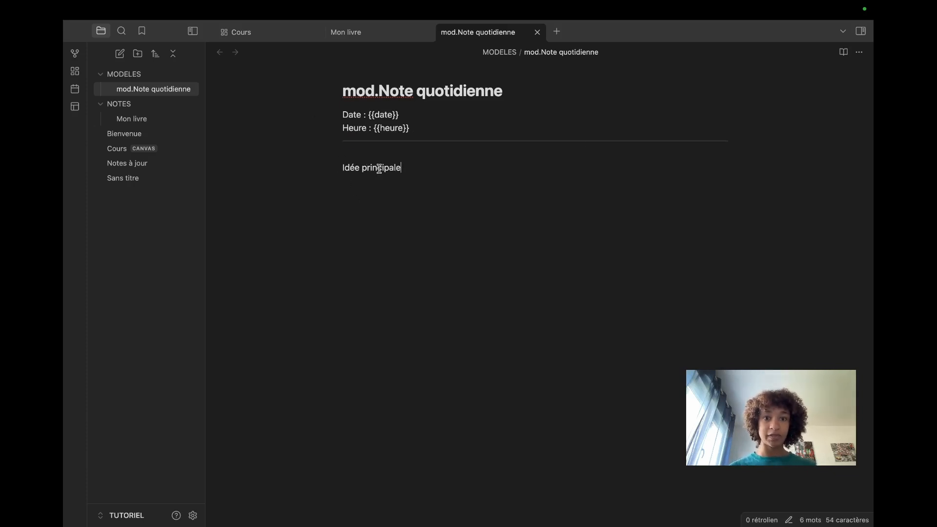
{"action": "key", "text": "Return"}
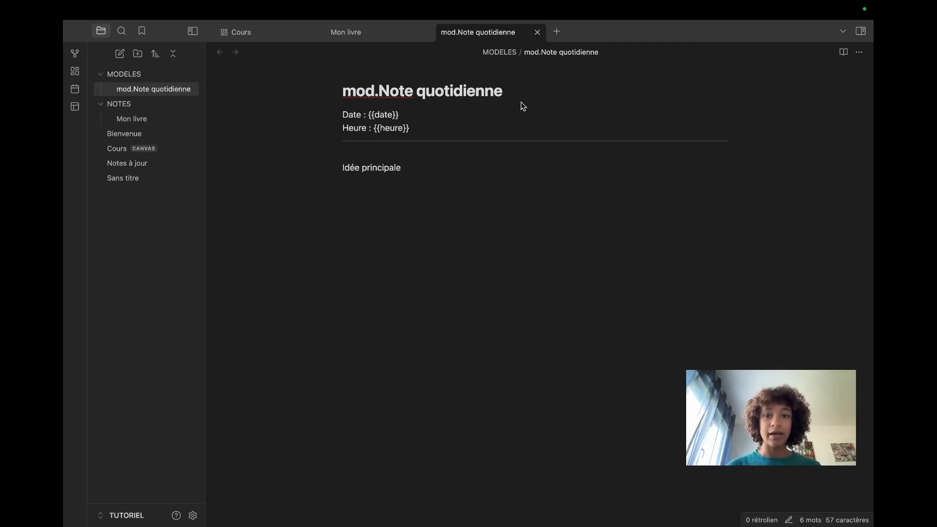
- Create a new empty note in a new tab
{"action": "left_click", "coordinate": [556, 32]}
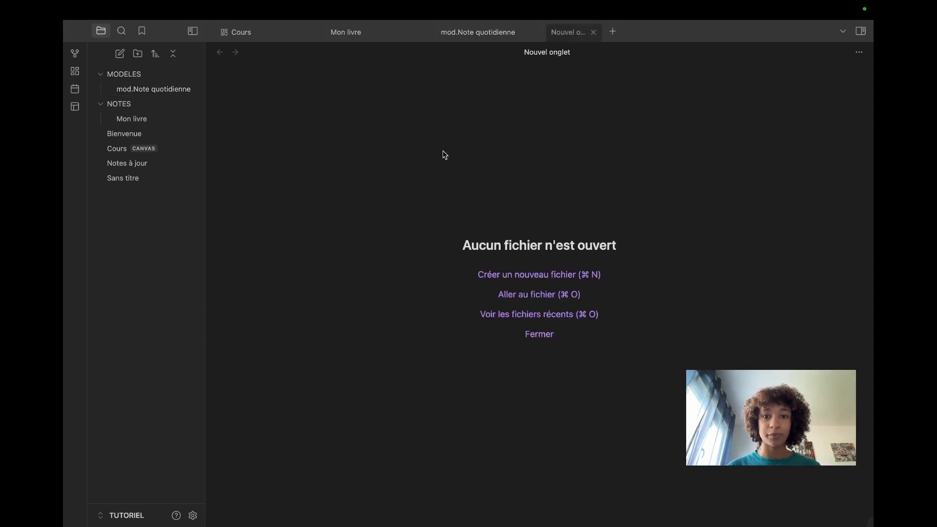
{"action": "left_click", "coordinate": [561, 277]}
{"action": "key", "text": "Return"}
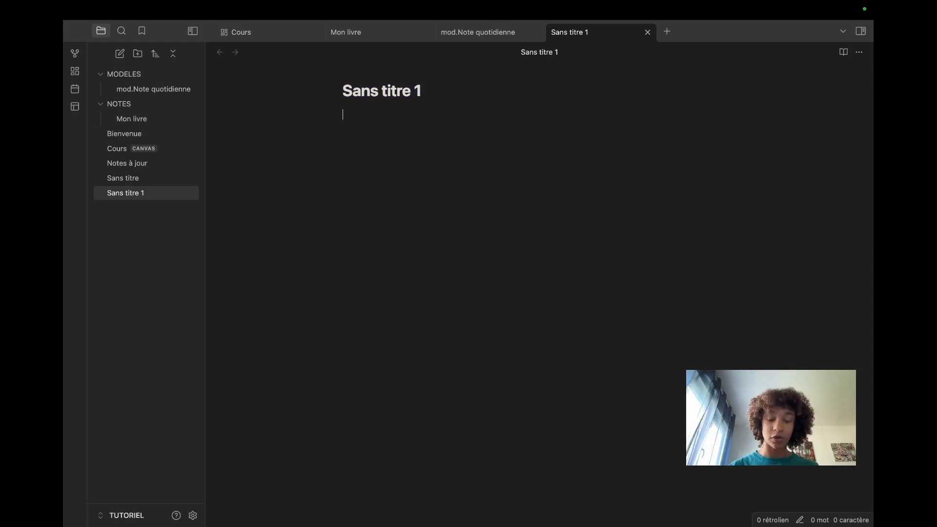
- Try to insert the mod.Note quotidienne template into the empty note, and undo the insertion
{"action": "key", "text": "super+p"}
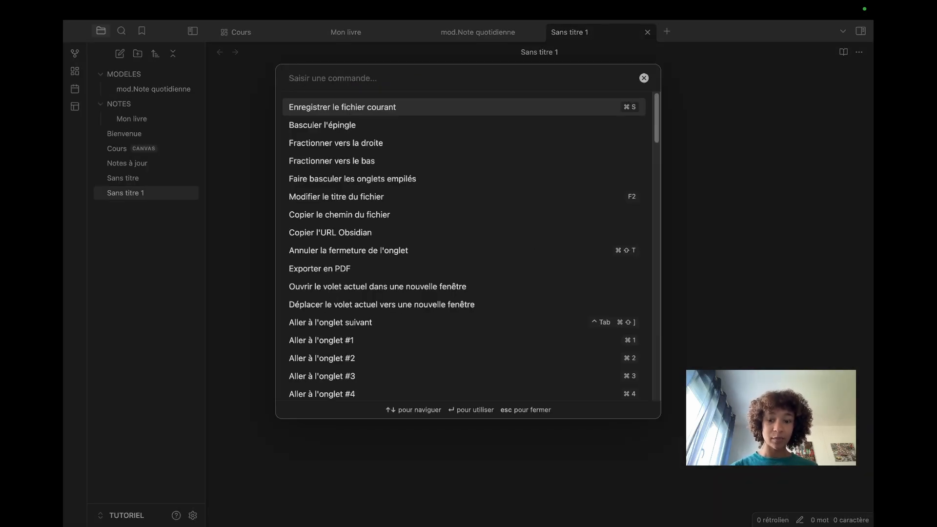
{"action": "type", "text": "modèle"}
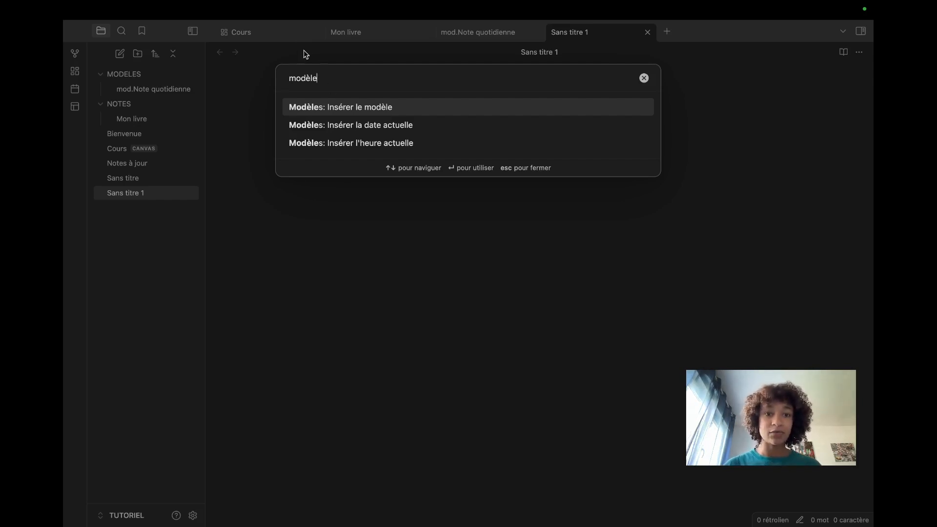
{"action": "left_click", "coordinate": [338, 107]}
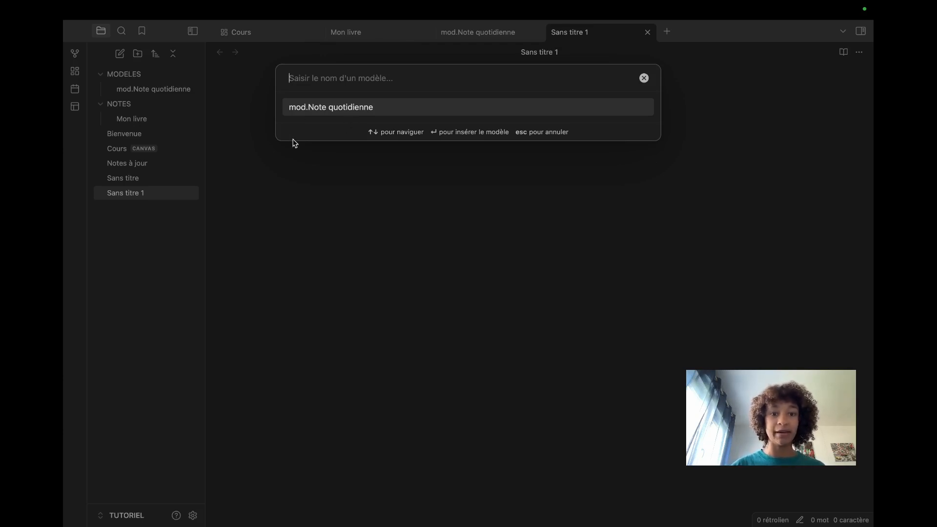
{"action": "left_click", "coordinate": [329, 108]}
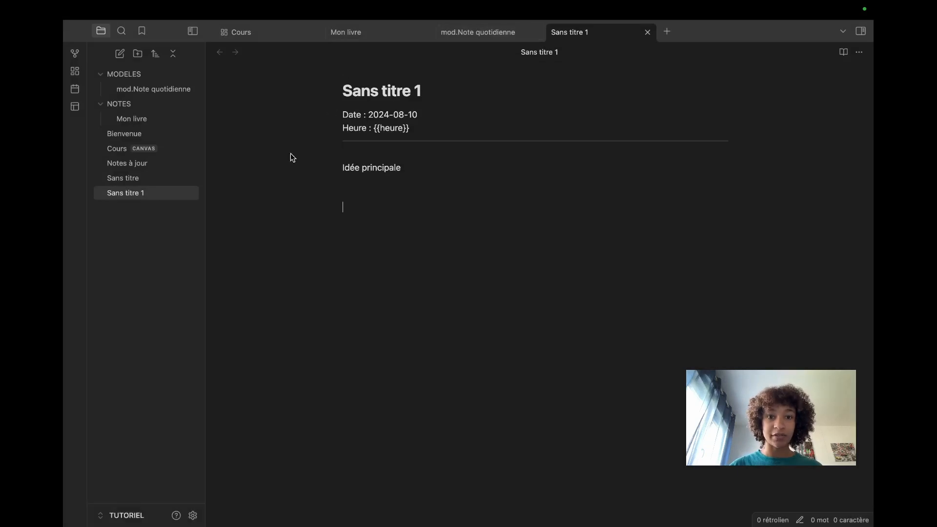
{"action": "left_click_drag", "start_coordinate": [412, 130], "coordinate": [375, 130]}
{"action": "left_click", "coordinate": [408, 129]}
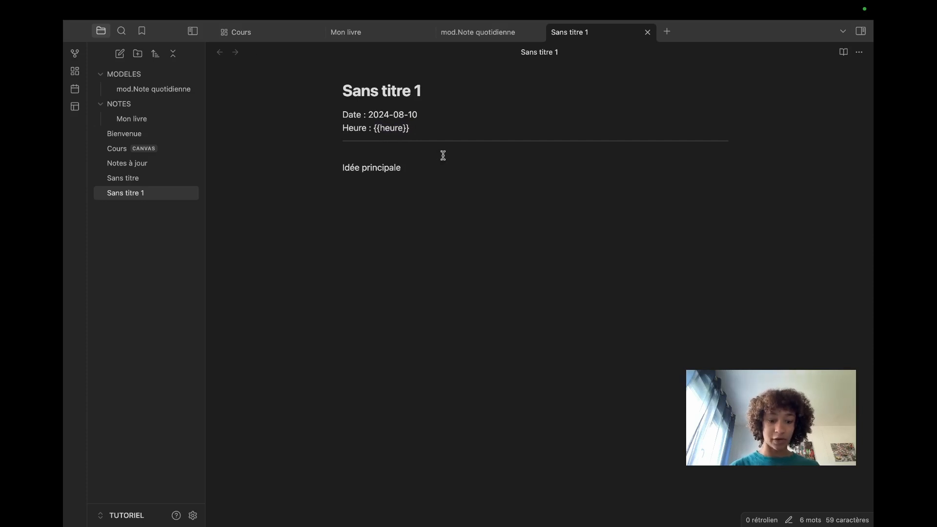
{"action": "key", "text": "ctrl+z"}
- Change the placeholder on the Heure line of the mod.Note quotidienne template to {{time}}
{"action": "left_click", "coordinate": [451, 35]}
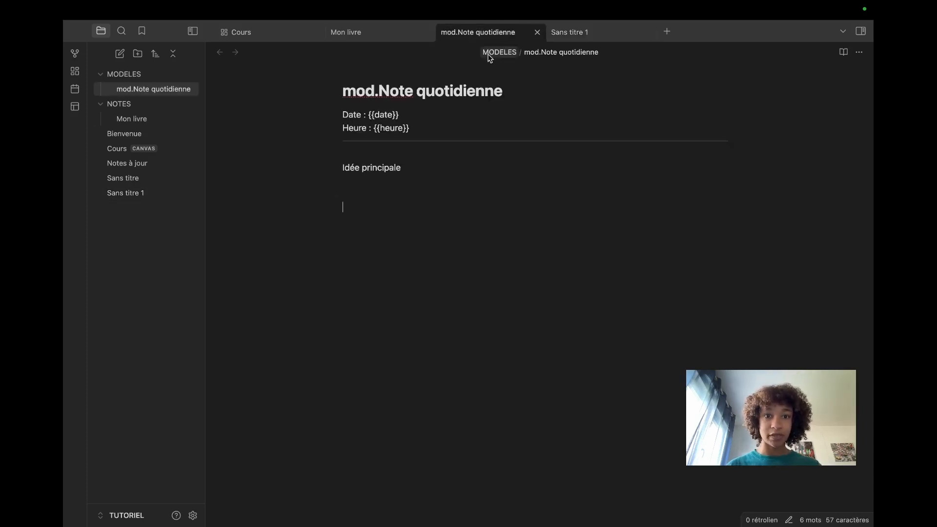
{"action": "left_click", "coordinate": [404, 128]}
{"action": "key", "text": "BackSpace"}
{"action": "key", "text": "BackSpace"}
{"action": "key", "text": "BackSpace"}
{"action": "key", "text": "BackSpace"}
{"action": "key", "text": "BackSpace"}
{"action": "type", "text": "time"}
{"action": "left_click", "coordinate": [419, 176]}
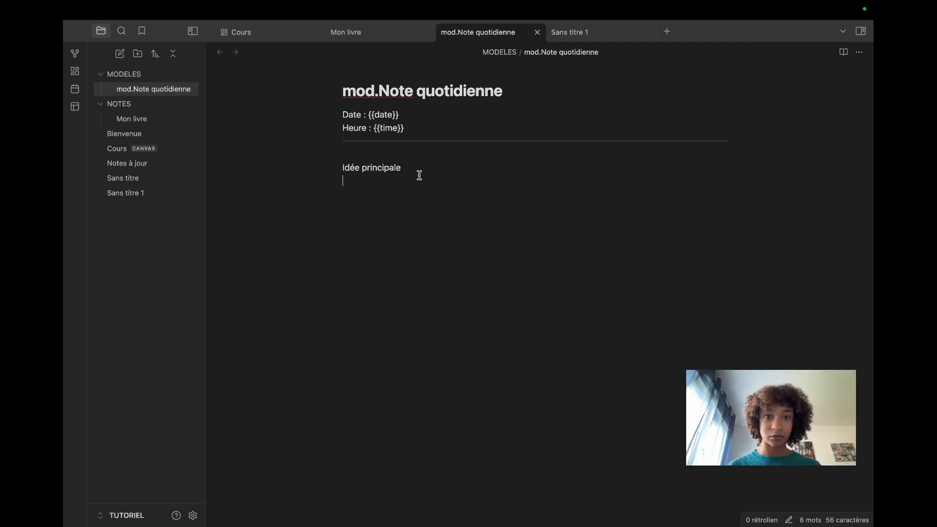
- Insert the mod.Note quotidienne template into the empty note Sans titre 1
{"action": "left_click", "coordinate": [572, 33]}
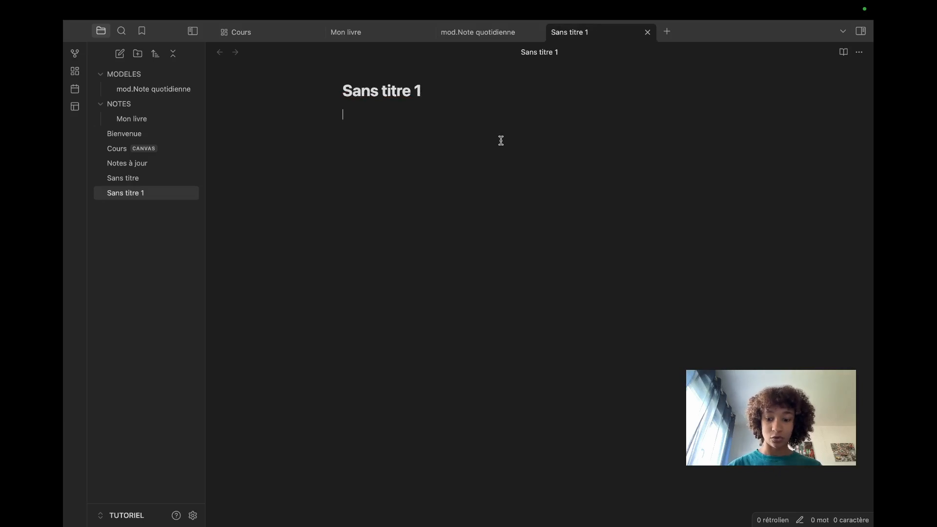
{"action": "key", "text": "super+p"}
{"action": "type", "text": "modè"}
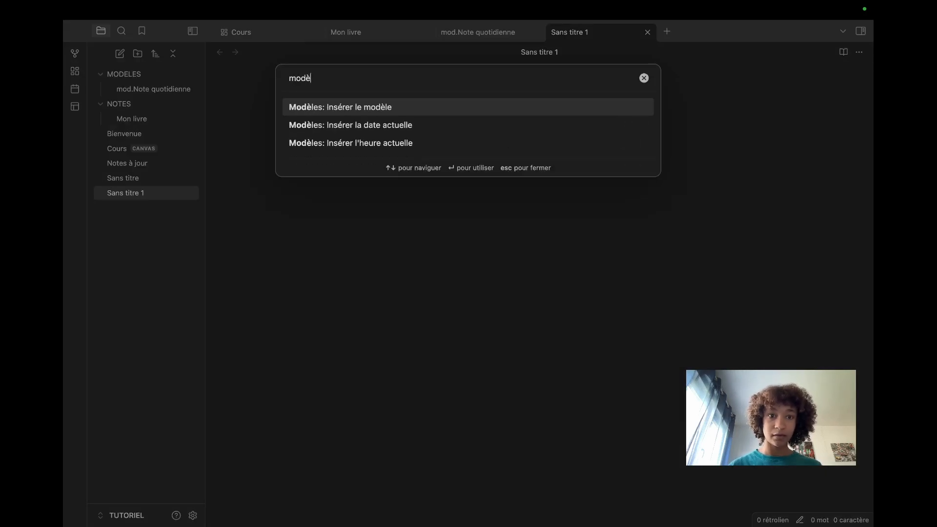
{"action": "left_click", "coordinate": [375, 108]}
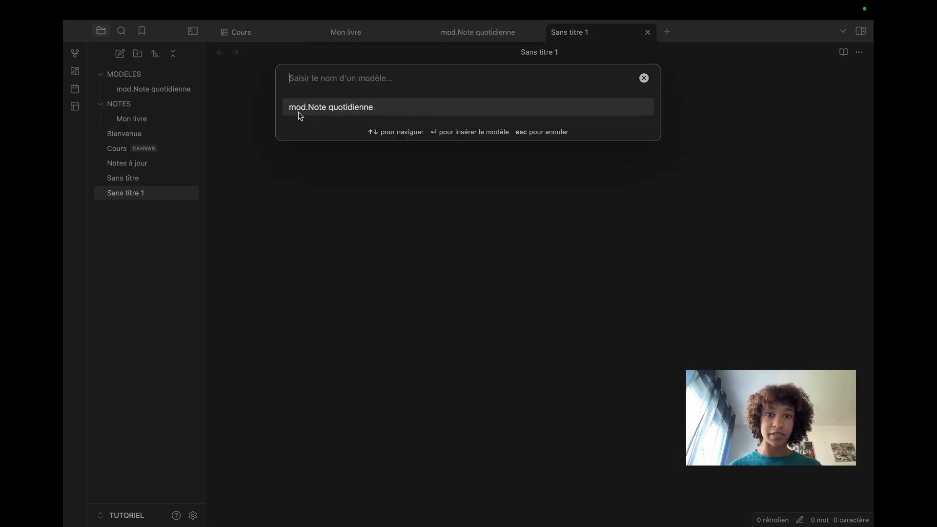
{"action": "left_click", "coordinate": [359, 110]}
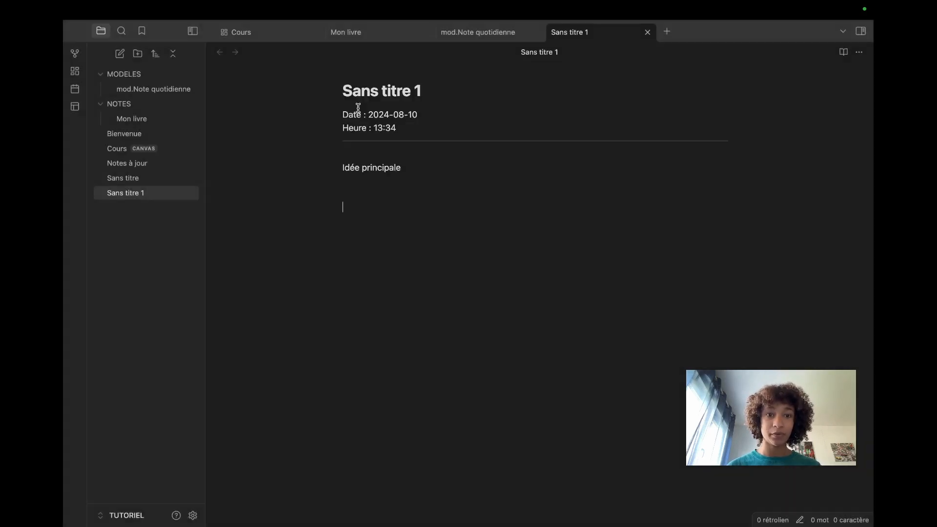
- Examine the date, time and main idea lines that the template placed in the Sans titre 1 note
{"action": "left_click_drag", "start_coordinate": [419, 115], "coordinate": [344, 115]}
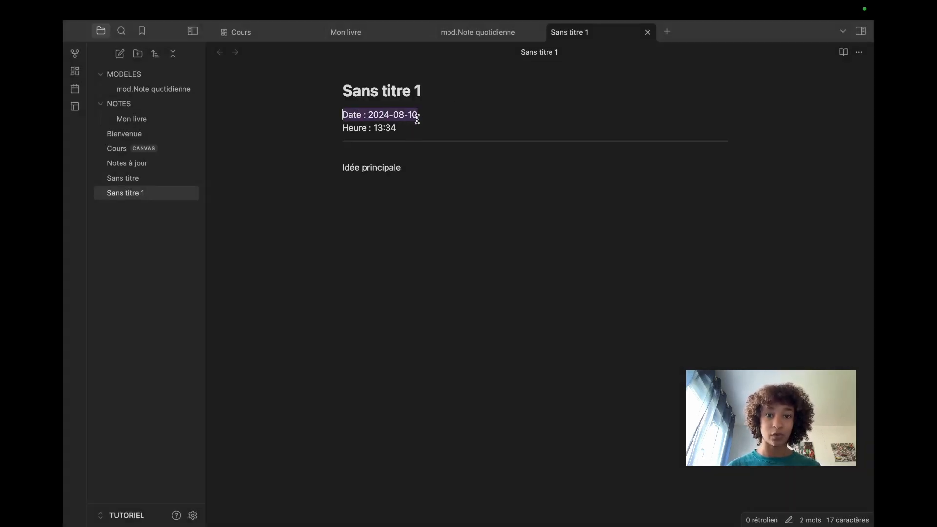
{"action": "left_click_drag", "start_coordinate": [403, 127], "coordinate": [333, 137]}
{"action": "left_click_drag", "start_coordinate": [407, 168], "coordinate": [335, 170]}
{"action": "left_click", "coordinate": [345, 189]}
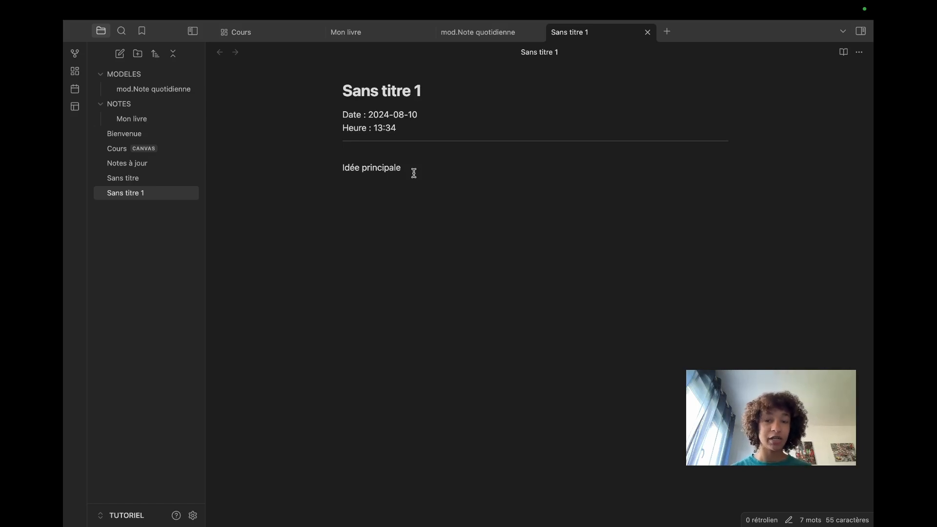
{"action": "left_click_drag", "start_coordinate": [418, 176], "coordinate": [340, 113]}
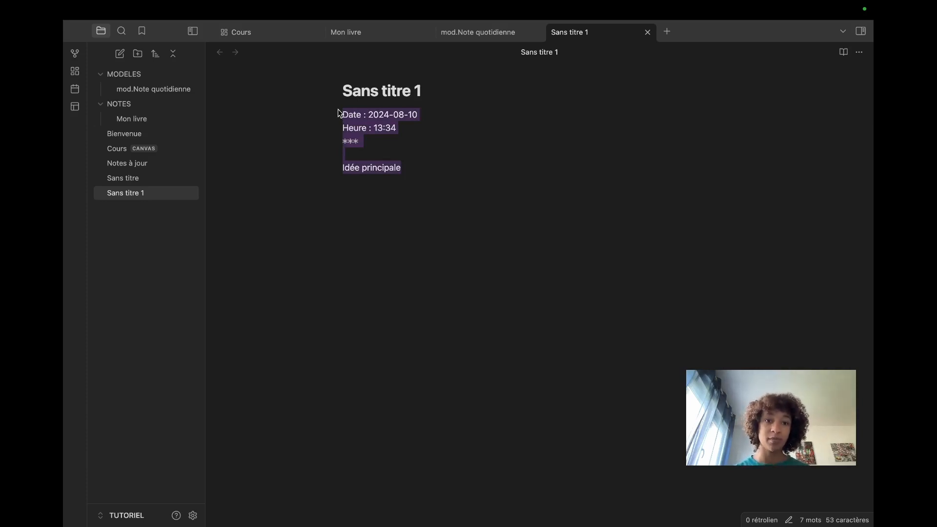
{"action": "left_click_drag", "start_coordinate": [418, 129], "coordinate": [336, 119]}
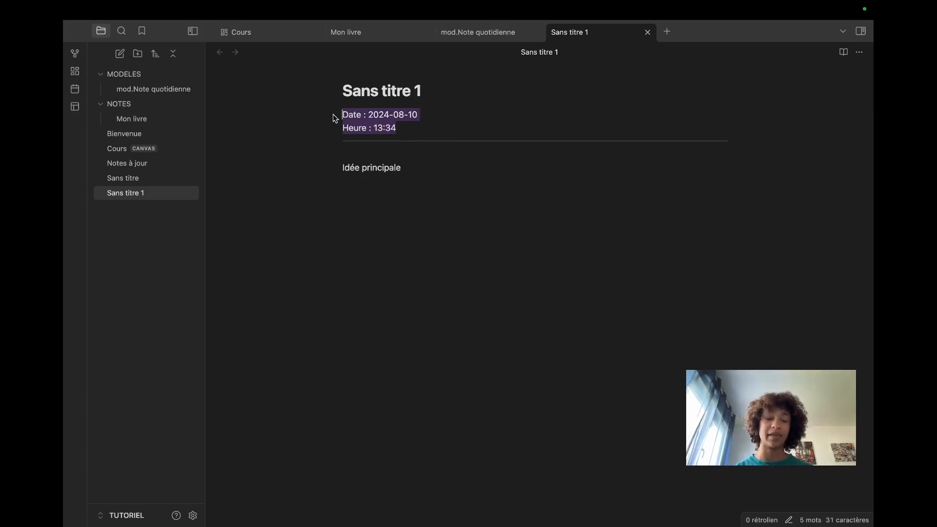
{"action": "left_click", "coordinate": [388, 165]}
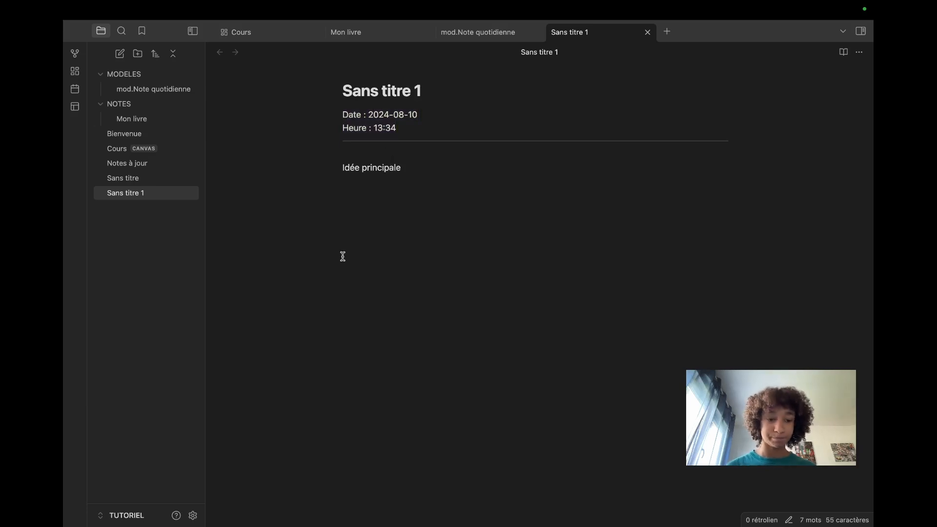
- Enable the Note aléatoire core plugin in the settings and close them
{"action": "left_click", "coordinate": [192, 515]}
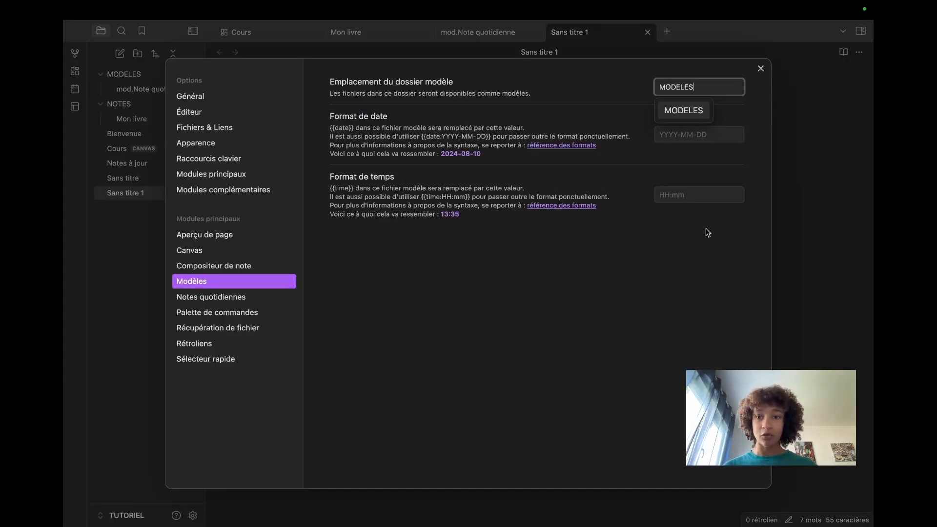
{"action": "left_click", "coordinate": [389, 257]}
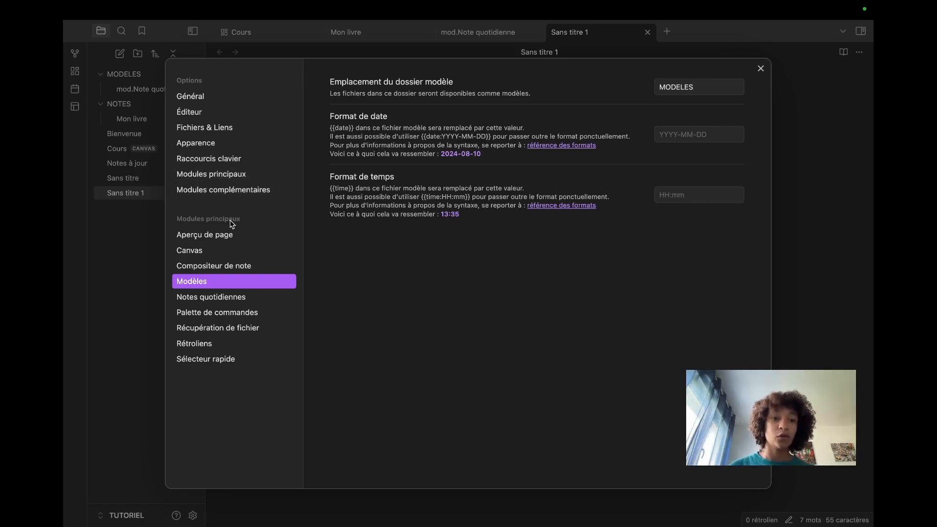
{"action": "left_click", "coordinate": [193, 175]}
{"action": "scroll", "coordinate": [533, 197], "scroll_direction": "down", "scroll_amount": 7}
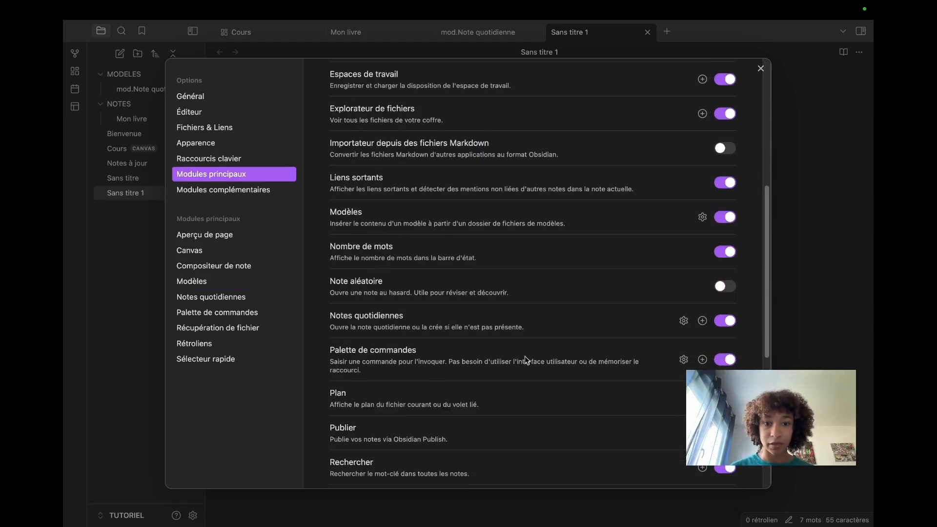
{"action": "scroll", "coordinate": [448, 388], "scroll_direction": "down", "scroll_amount": 3}
{"action": "scroll", "coordinate": [447, 388], "scroll_direction": "down", "scroll_amount": 5}
{"action": "scroll", "coordinate": [456, 375], "scroll_direction": "up", "scroll_amount": 7}
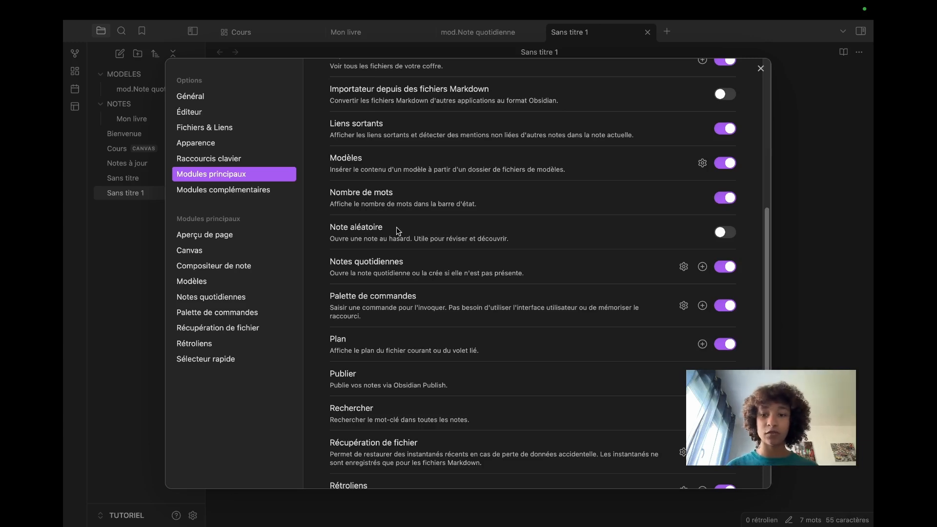
{"action": "left_click", "coordinate": [725, 232]}
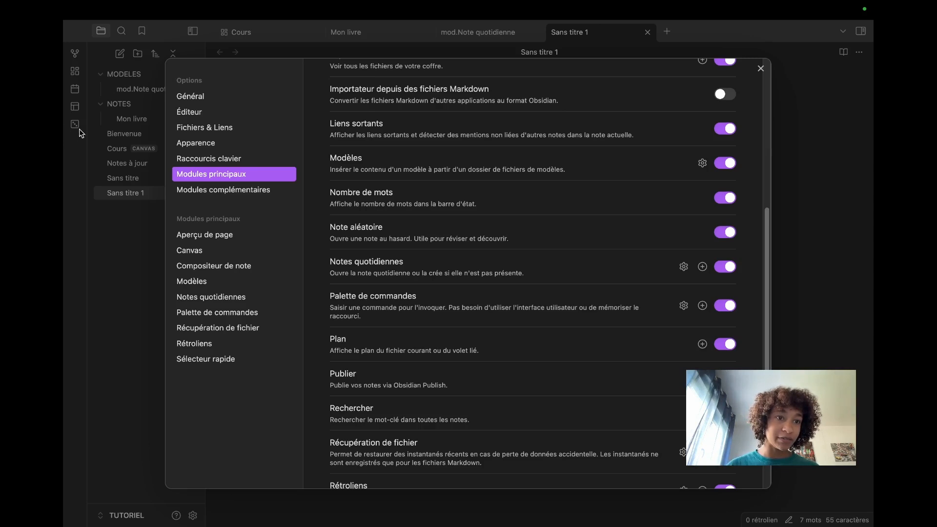
{"action": "left_click", "coordinate": [760, 68]}
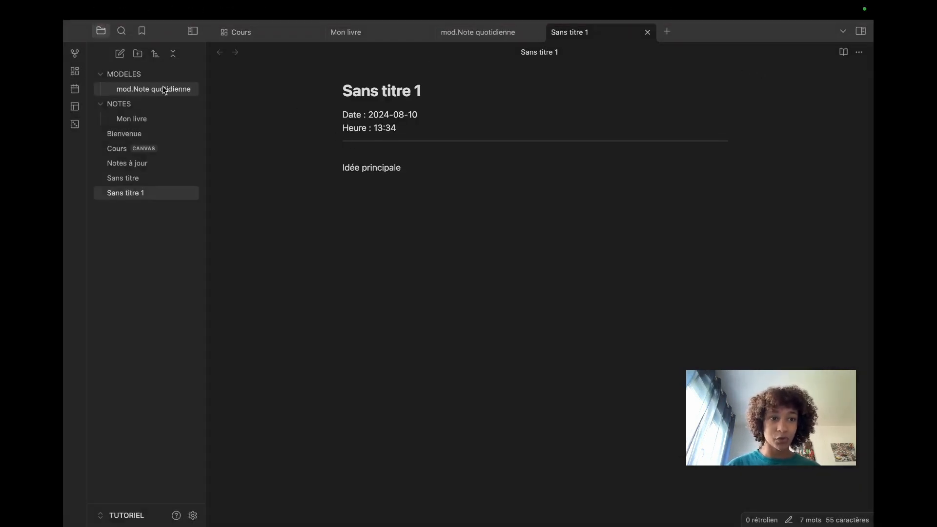
- Open random notes from the vault several times in a row to try the Note aléatoire command
{"action": "left_click", "coordinate": [76, 124]}
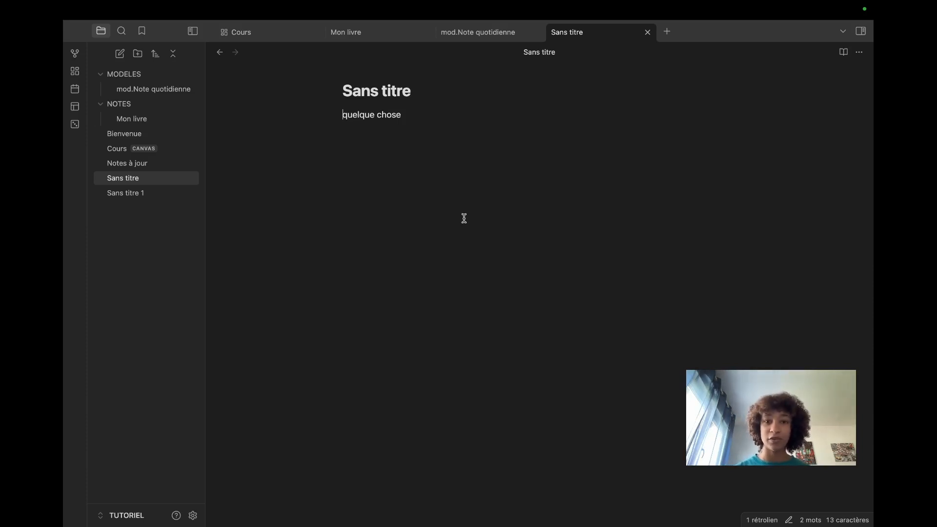
{"action": "left_click", "coordinate": [75, 129]}
{"action": "left_click", "coordinate": [75, 129]}
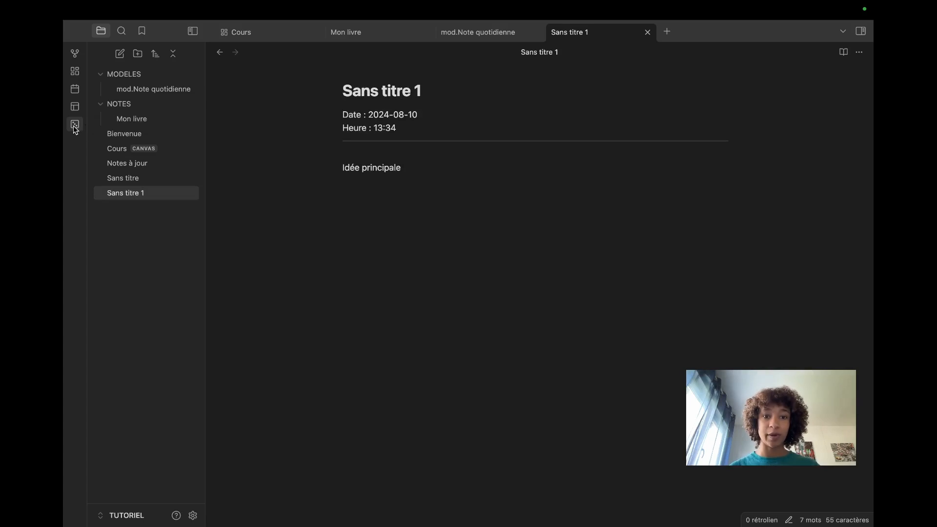
{"action": "left_click", "coordinate": [74, 127]}
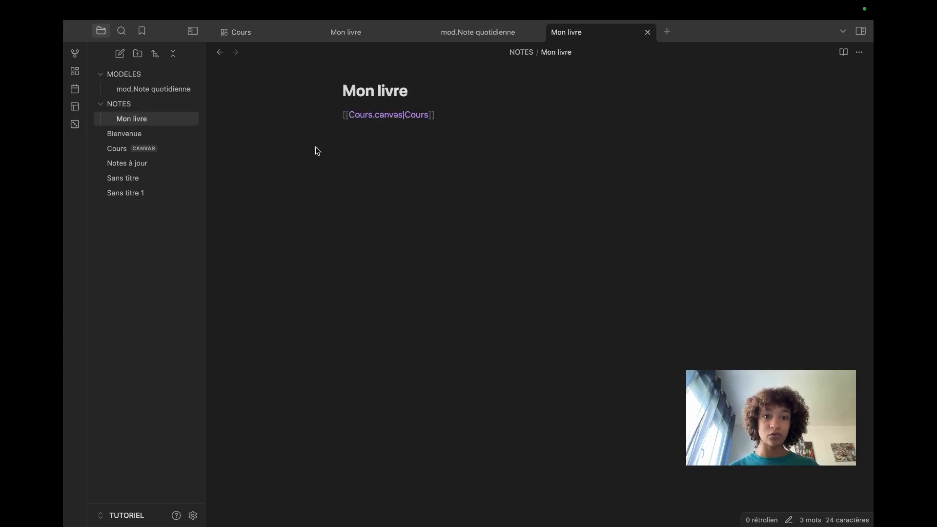
- Open the options of the Notes quotidiennes core plugin and view the folder choices for new daily notes
{"action": "left_click", "coordinate": [192, 515]}
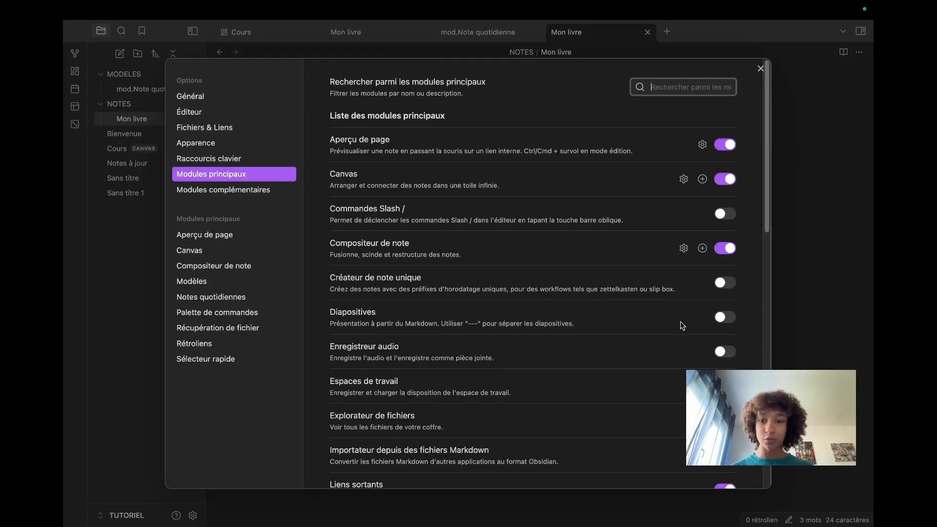
{"action": "scroll", "coordinate": [567, 363], "scroll_direction": "down", "scroll_amount": 5}
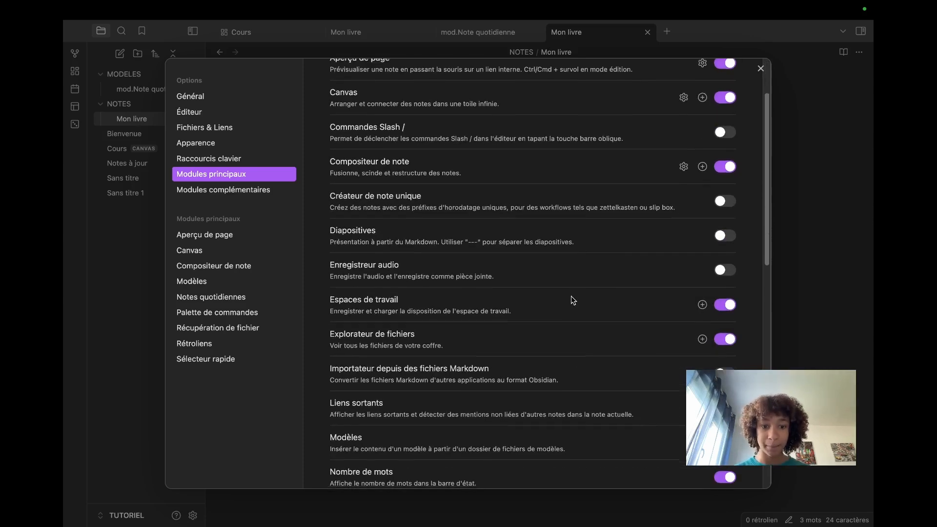
{"action": "scroll", "coordinate": [579, 344], "scroll_direction": "down", "scroll_amount": 2}
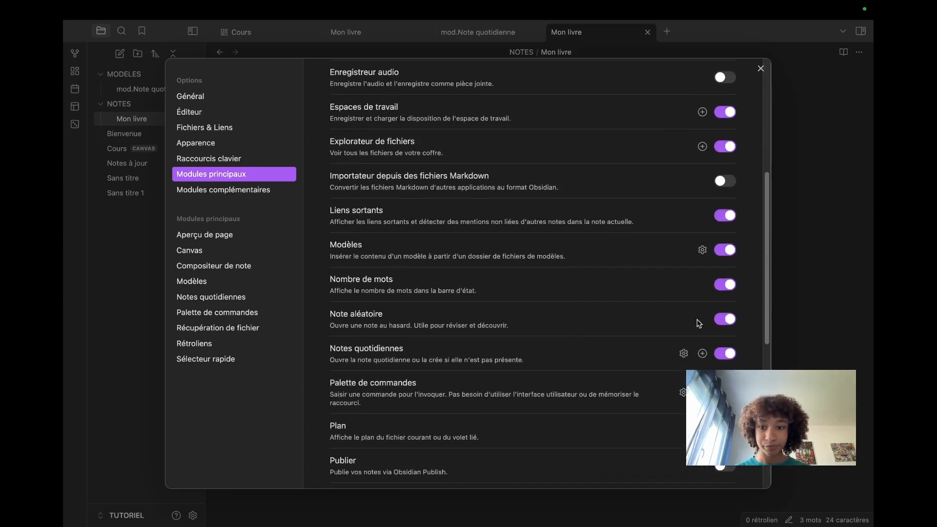
{"action": "scroll", "coordinate": [498, 313], "scroll_direction": "down", "scroll_amount": 1}
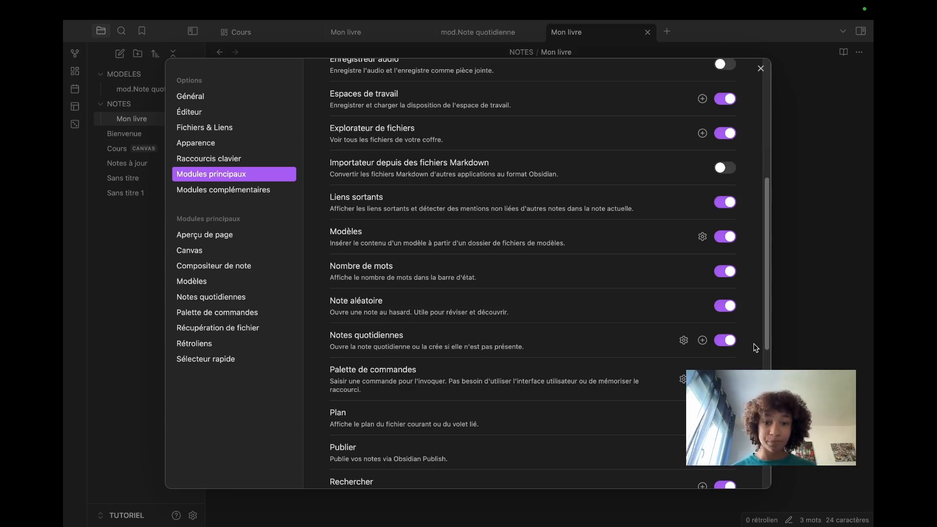
{"action": "left_click", "coordinate": [683, 340]}
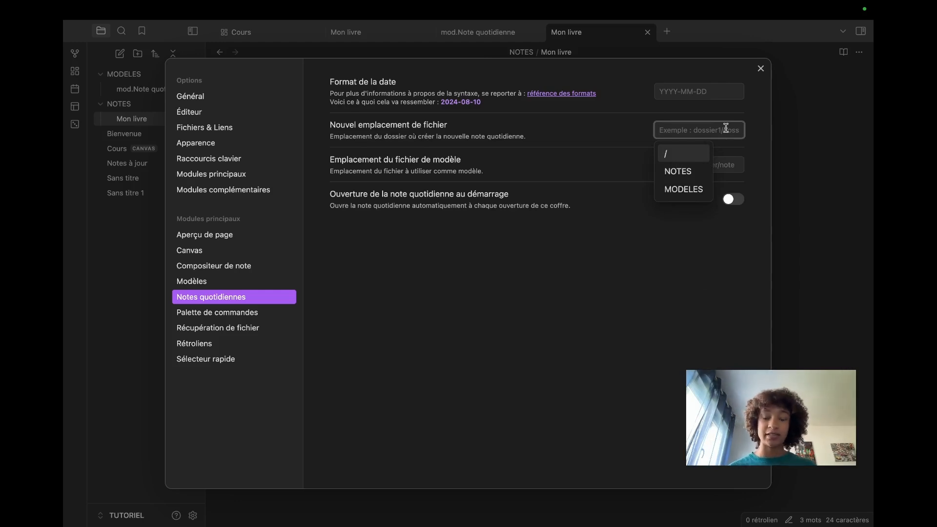
{"action": "left_click", "coordinate": [563, 263]}
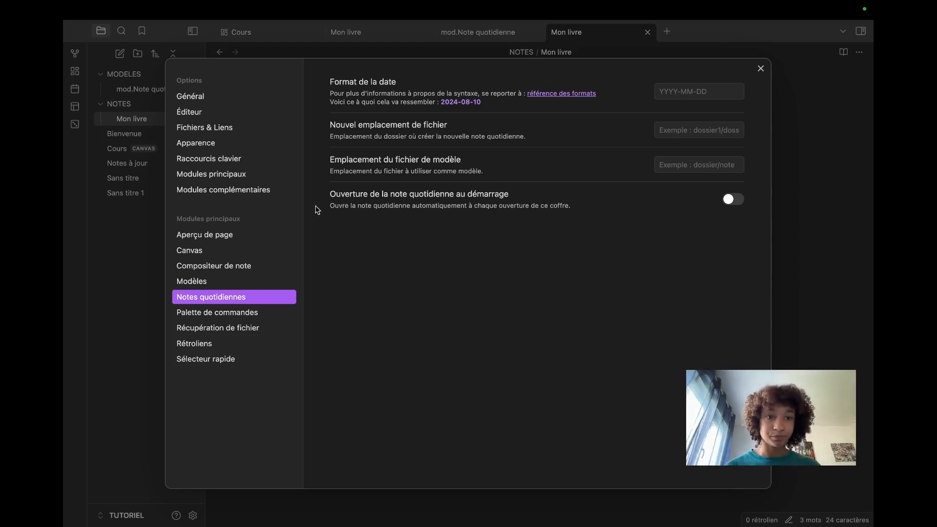
- Review the list of core plugins down to the Notes quotidiennes, Palette de commandes and Plan entries
{"action": "left_click", "coordinate": [214, 176]}
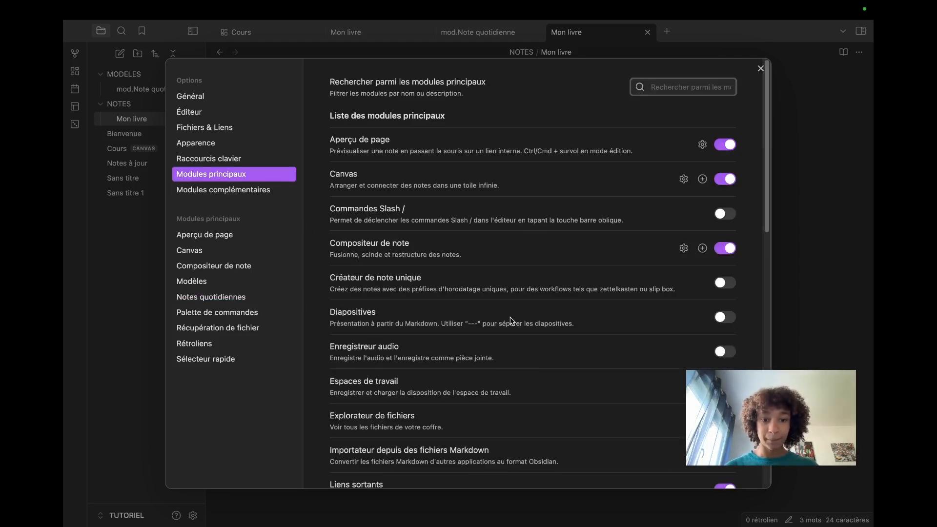
{"action": "scroll", "coordinate": [510, 322], "scroll_direction": "down", "scroll_amount": 5}
{"action": "scroll", "coordinate": [509, 322], "scroll_direction": "down", "scroll_amount": 4}
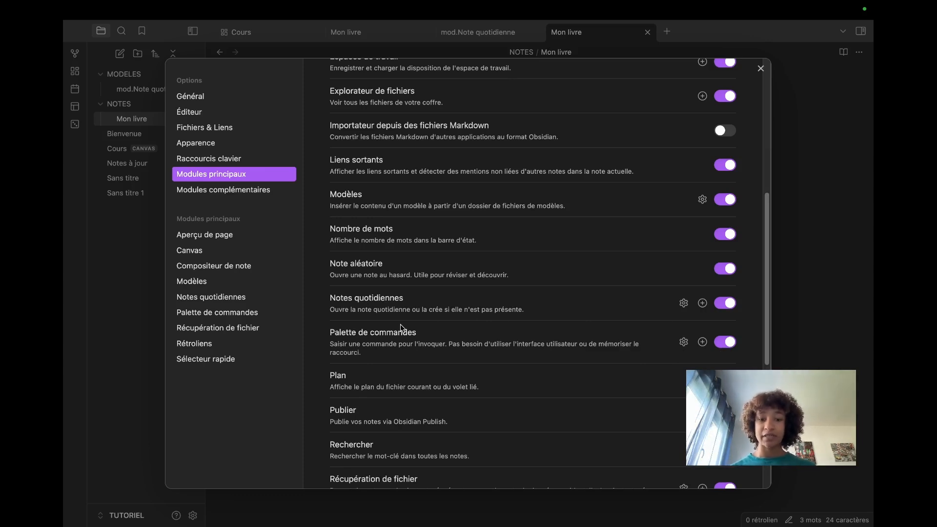
{"action": "scroll", "coordinate": [363, 375], "scroll_direction": "down", "scroll_amount": 1}
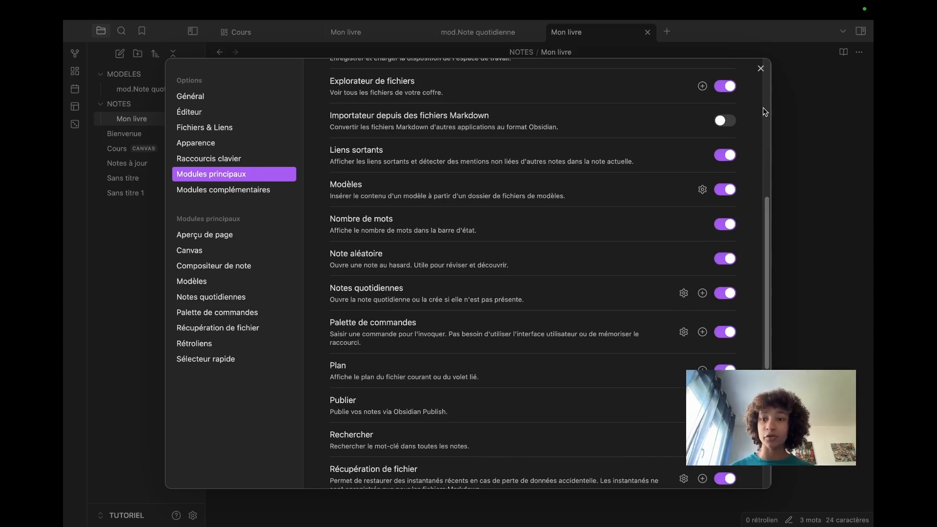
- Close the settings and show the outline of the Mon livre note in the side pane
{"action": "left_click", "coordinate": [760, 68]}
{"action": "left_click", "coordinate": [854, 32]}
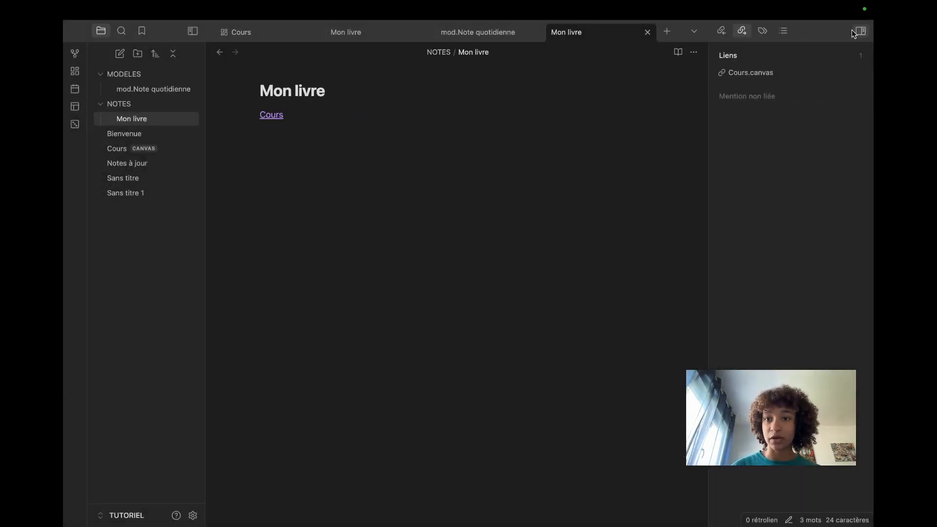
{"action": "left_click", "coordinate": [784, 32]}
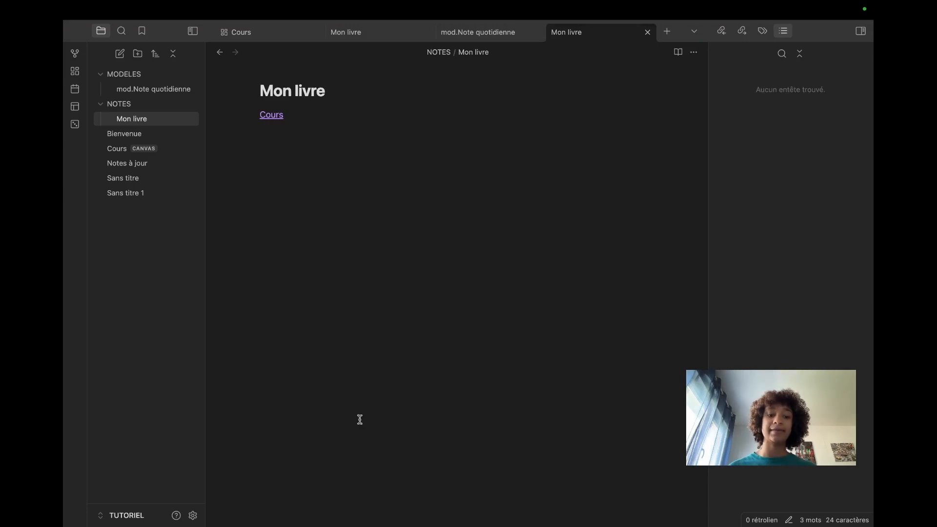
- Review the core plugins from Palette de commandes through Rechercher, Récupération de fichier, Rétroliens and Sélecteur rapide
{"action": "left_click", "coordinate": [192, 516]}
{"action": "scroll", "coordinate": [439, 372], "scroll_direction": "down", "scroll_amount": 5}
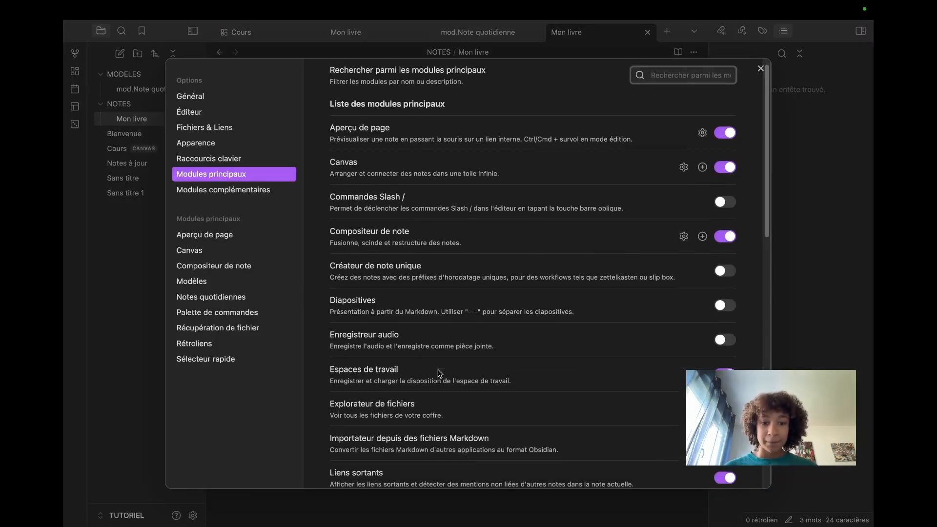
{"action": "scroll", "coordinate": [439, 372], "scroll_direction": "down", "scroll_amount": 3}
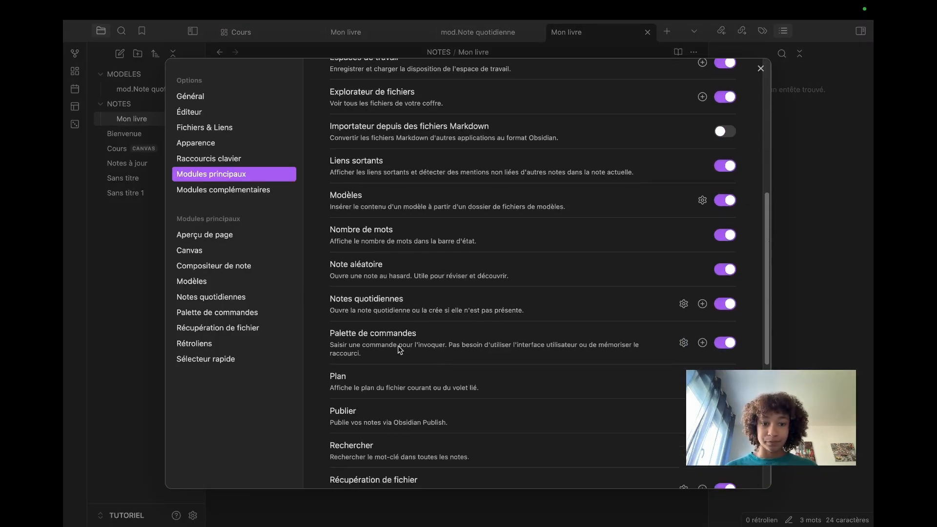
{"action": "scroll", "coordinate": [397, 346], "scroll_direction": "down", "scroll_amount": 2}
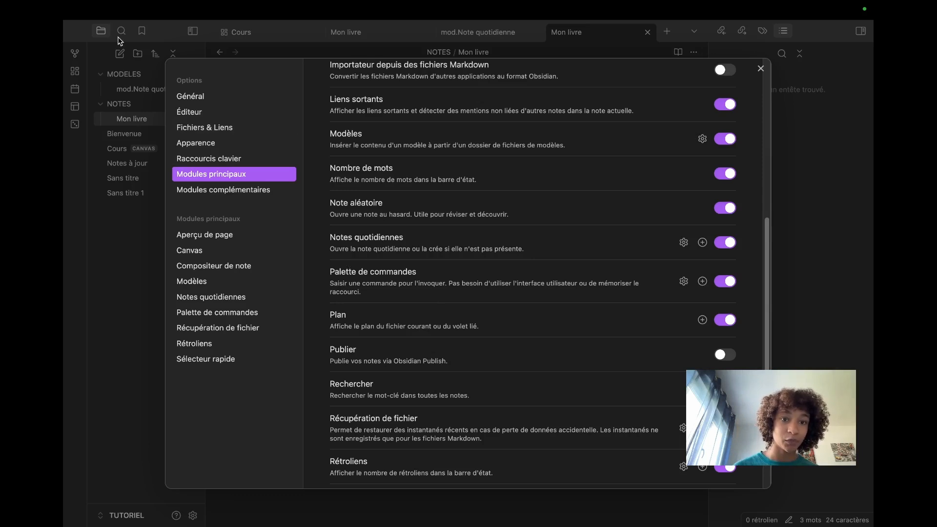
{"action": "scroll", "coordinate": [465, 350], "scroll_direction": "down", "scroll_amount": 4}
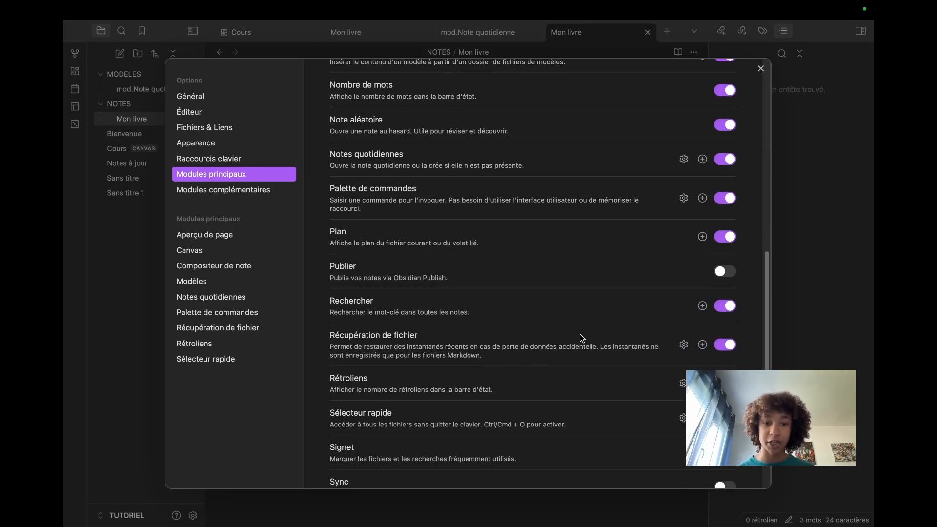
{"action": "scroll", "coordinate": [502, 388], "scroll_direction": "down", "scroll_amount": 1}
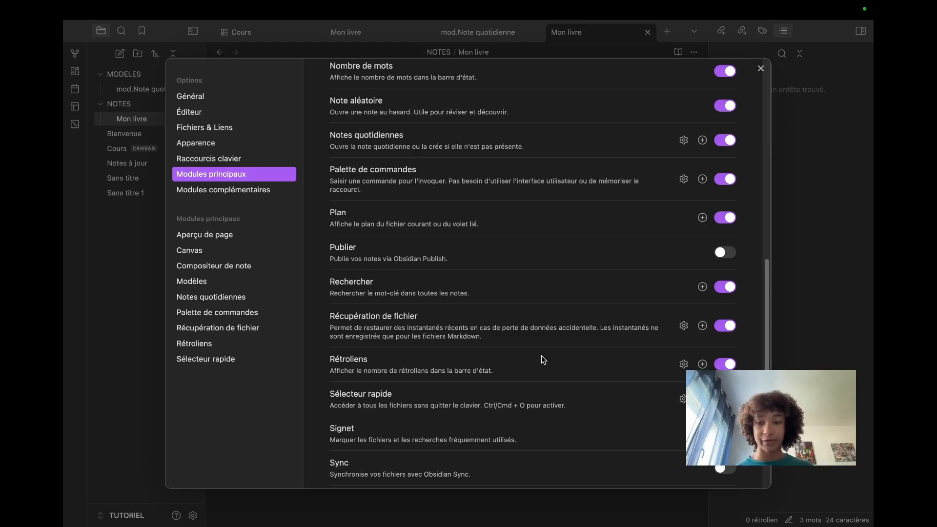
{"action": "scroll", "coordinate": [442, 386], "scroll_direction": "down", "scroll_amount": 1}
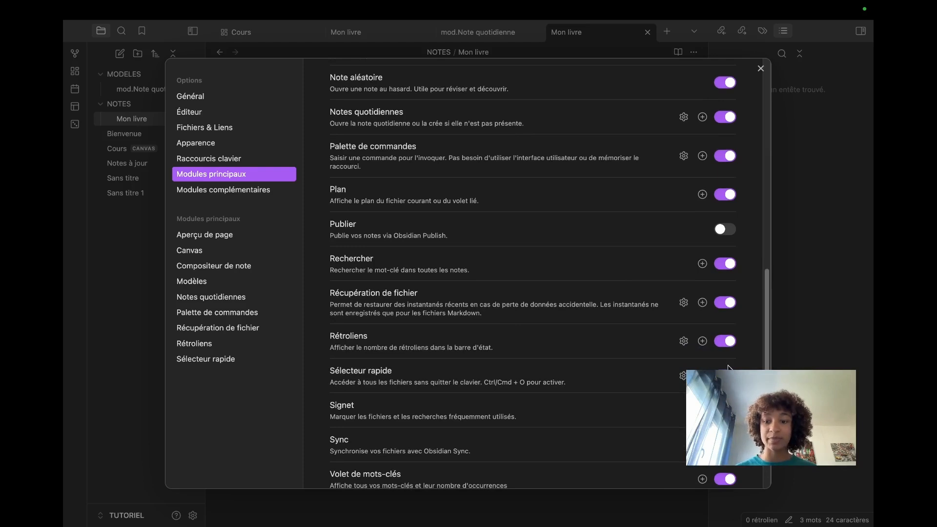
- Close the settings and open NOTES/Mon livre through the quick switcher
{"action": "left_click", "coordinate": [760, 68]}
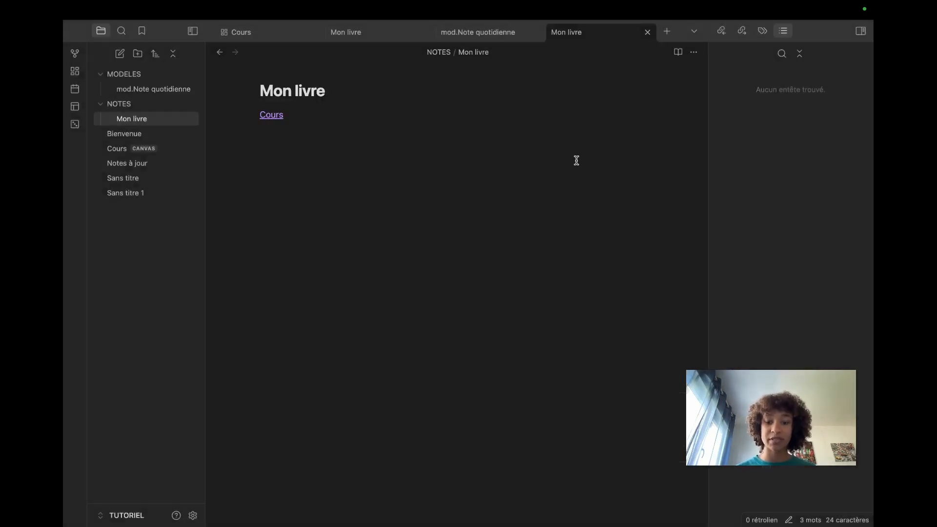
{"action": "key", "text": "super+o"}
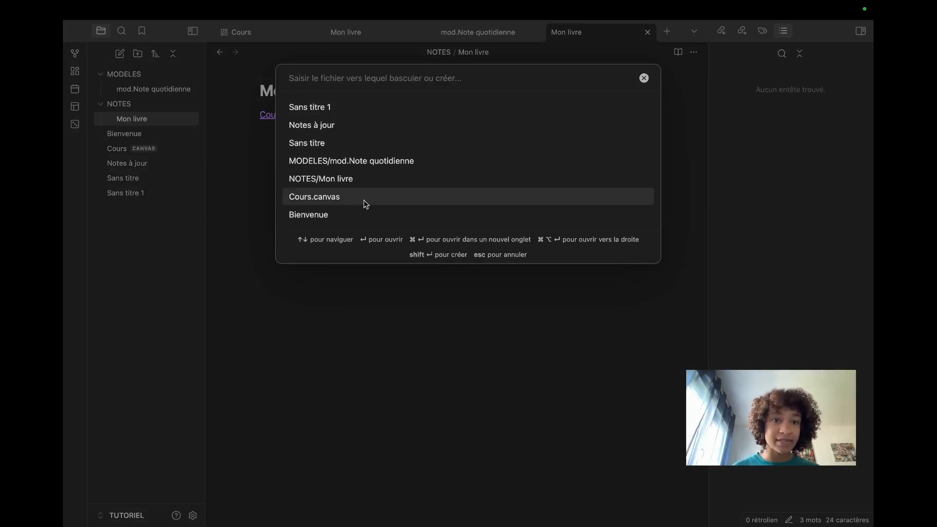
{"action": "left_click", "coordinate": [319, 182]}
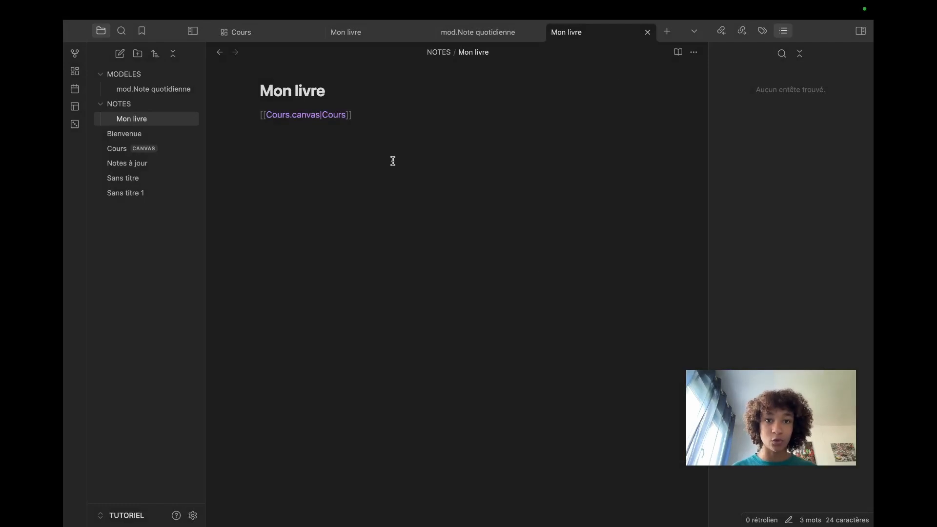
- Review the core plugins at the end of the list, close the settings and show the vault's tag pane
{"action": "left_click", "coordinate": [193, 515]}
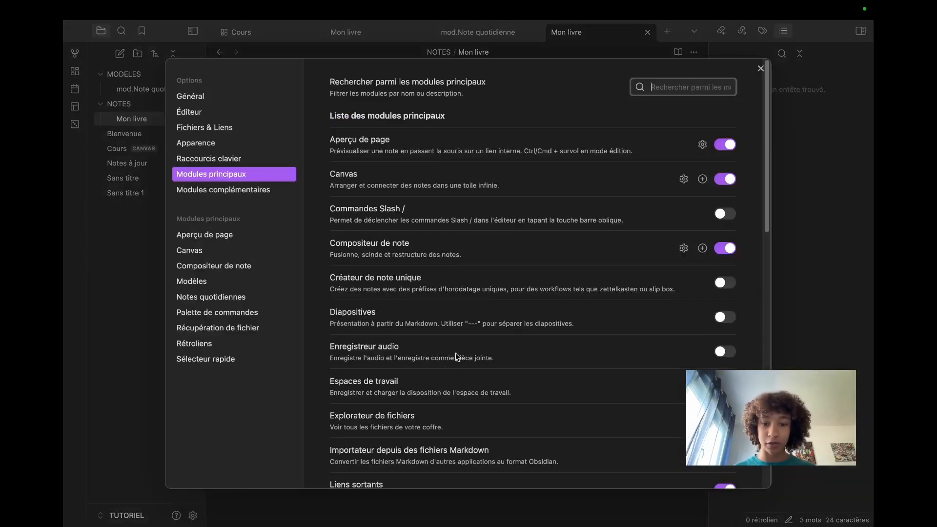
{"action": "scroll", "coordinate": [507, 355], "scroll_direction": "down", "scroll_amount": 10}
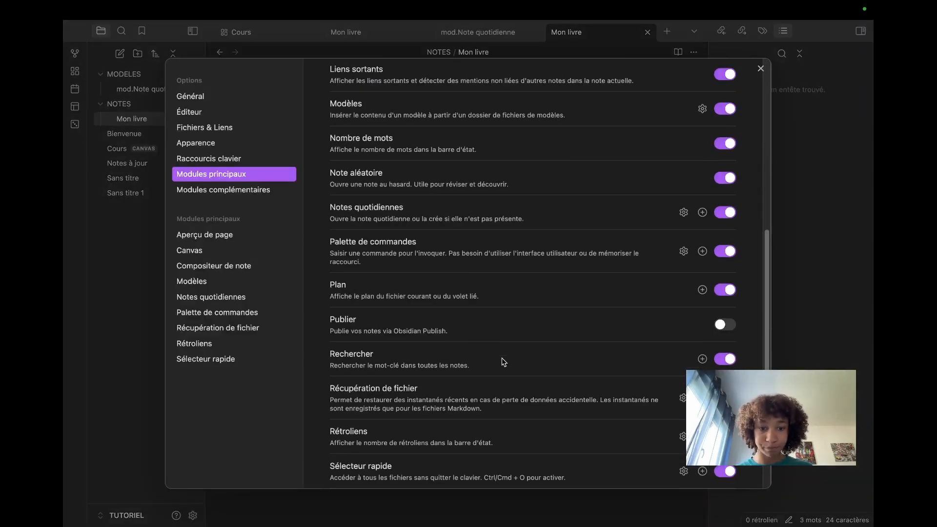
{"action": "scroll", "coordinate": [390, 396], "scroll_direction": "down", "scroll_amount": 5}
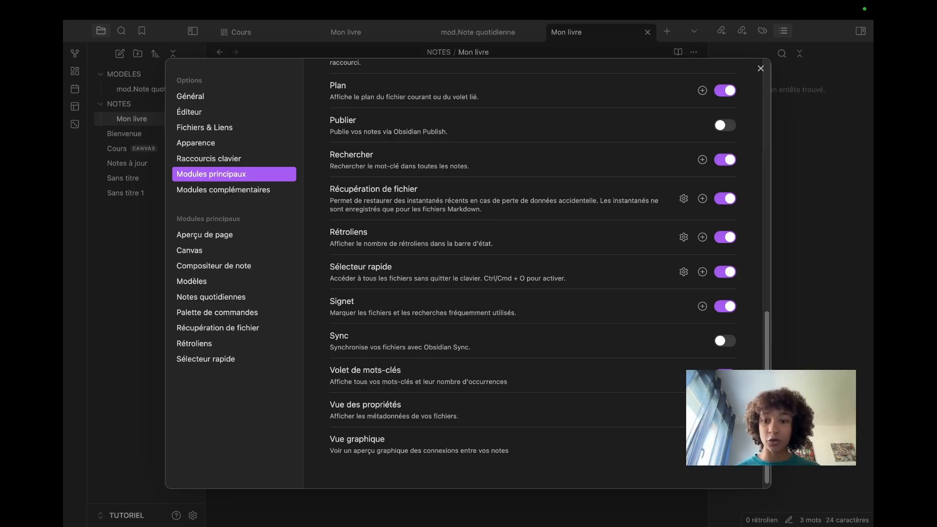
{"action": "left_click", "coordinate": [760, 68]}
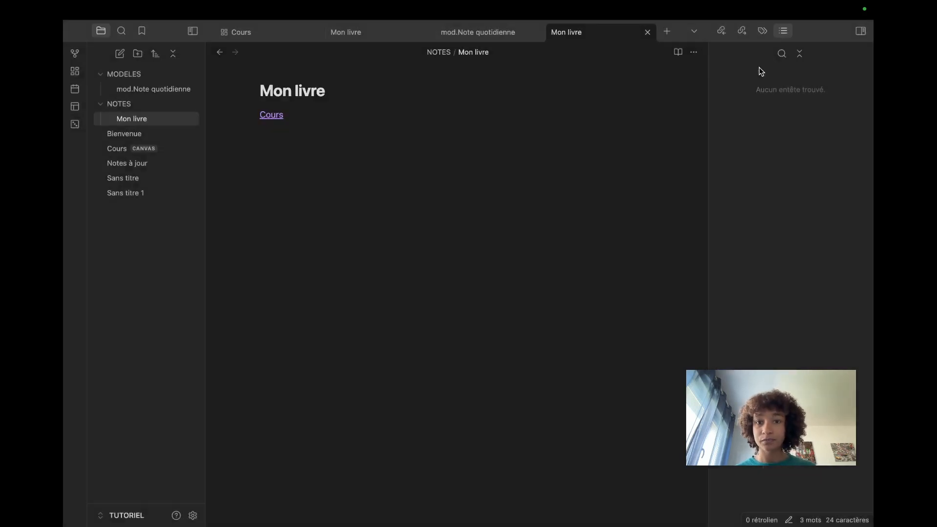
{"action": "left_click", "coordinate": [761, 34]}
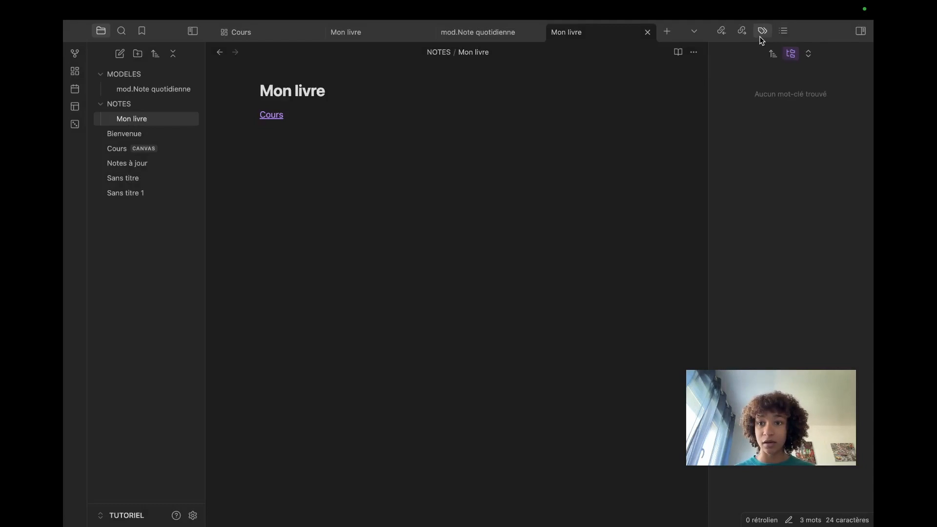
- Add the tags #tag and #livre on separate lines below the Cours link in Mon livre
{"action": "left_click", "coordinate": [321, 139]}
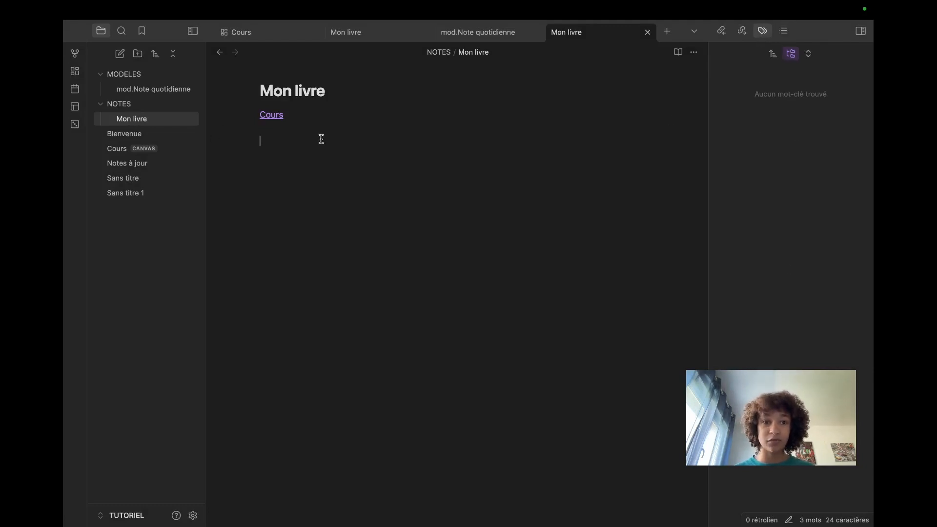
{"action": "type", "text": "#"}
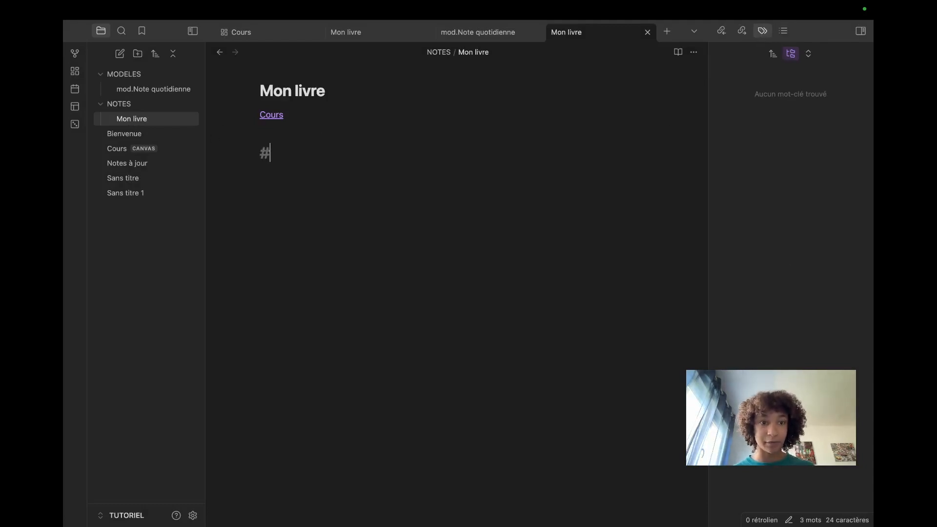
{"action": "type", "text": "ta"}
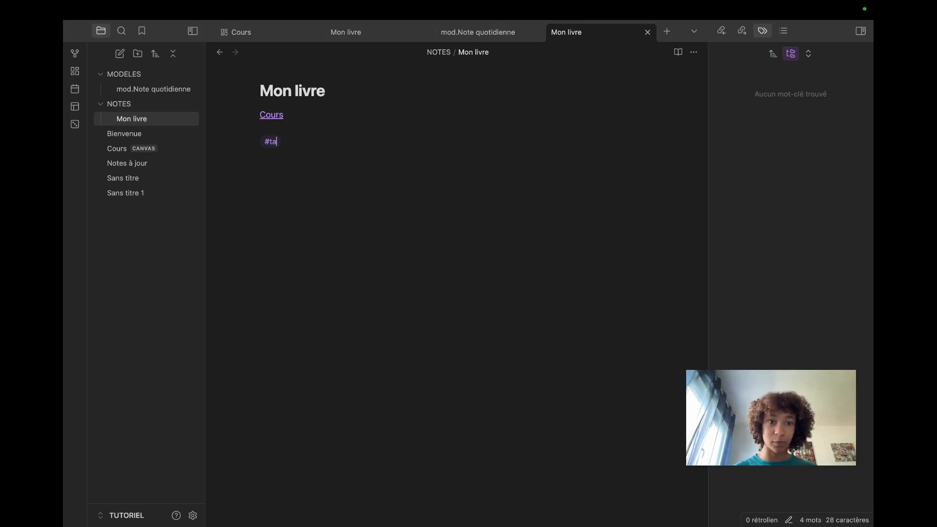
{"action": "key", "text": "BackSpace"}
{"action": "key", "text": "BackSpace"}
{"action": "type", "text": "tag"}
{"action": "key", "text": "Return"}
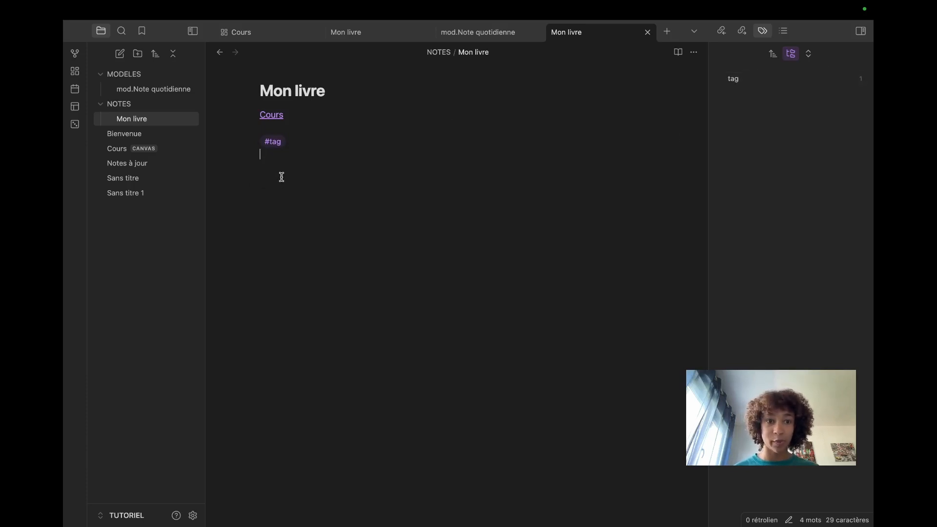
{"action": "type", "text": "#"}
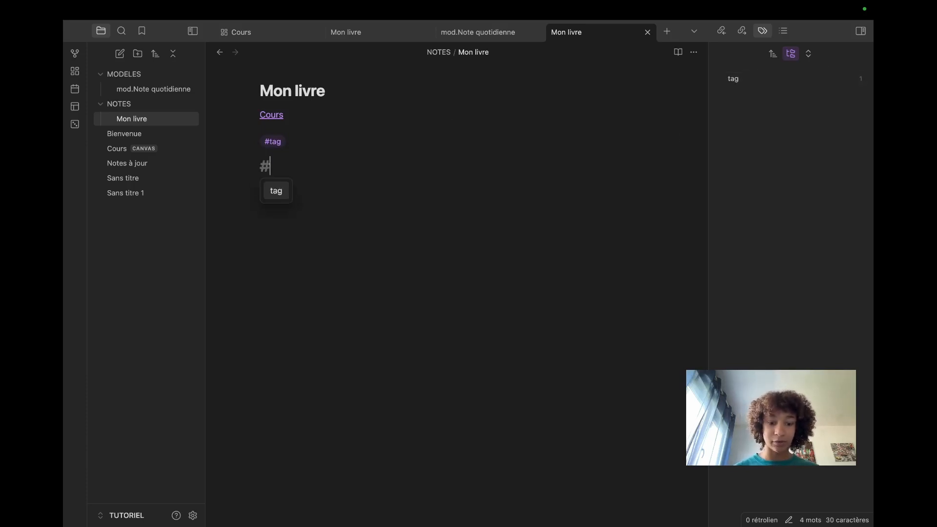
{"action": "type", "text": "livre"}
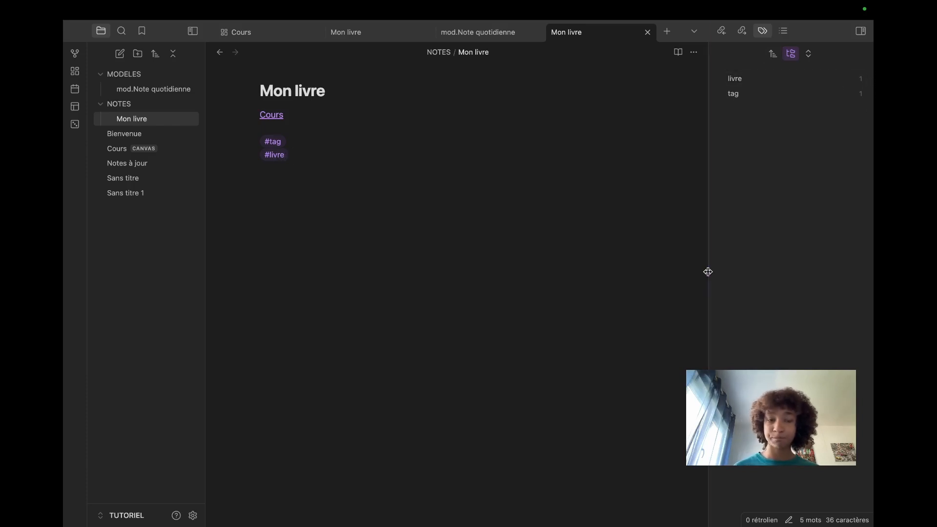
- Enable the Vue des propriétés core plugin in the settings and close them
{"action": "left_click", "coordinate": [193, 515]}
{"action": "scroll", "coordinate": [520, 385], "scroll_direction": "down", "scroll_amount": 10}
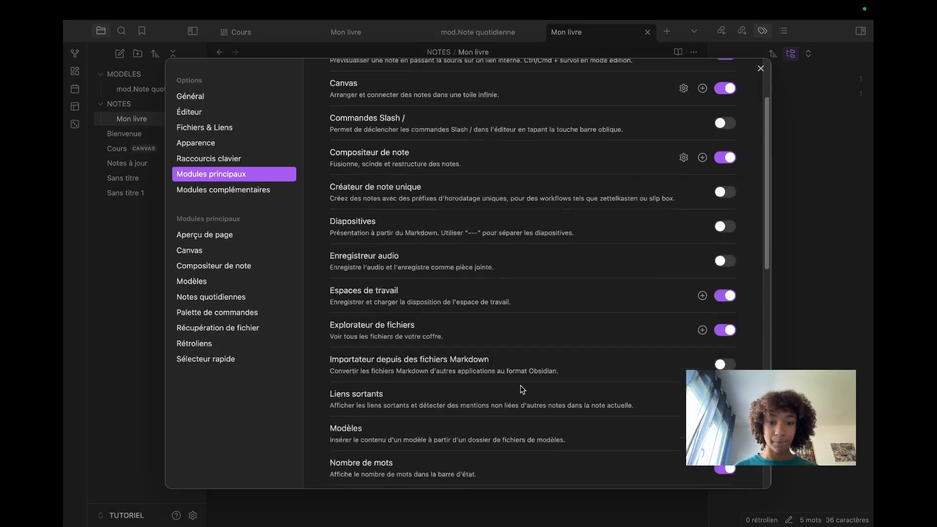
{"action": "scroll", "coordinate": [374, 402], "scroll_direction": "up", "scroll_amount": 1}
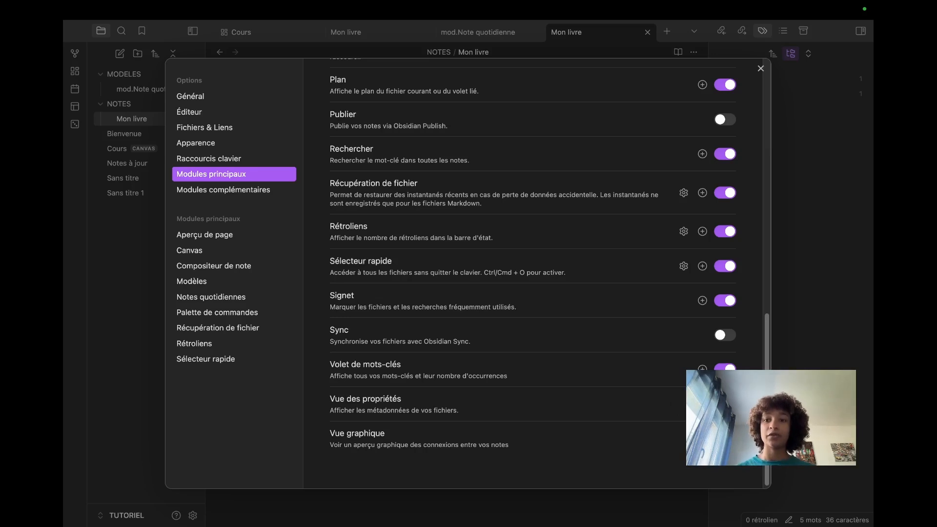
{"action": "left_click", "coordinate": [760, 68]}
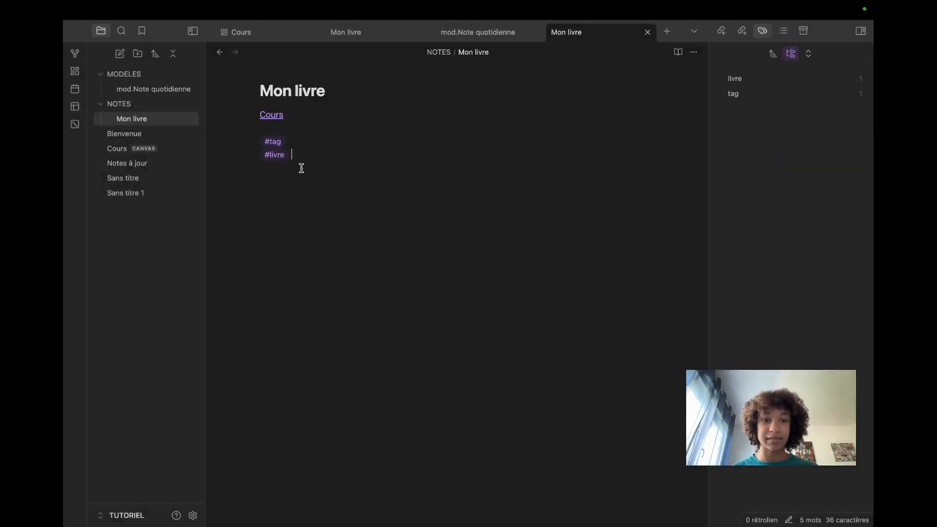
{"action": "key", "text": "super+p"}
{"action": "type", "text": "propri"}
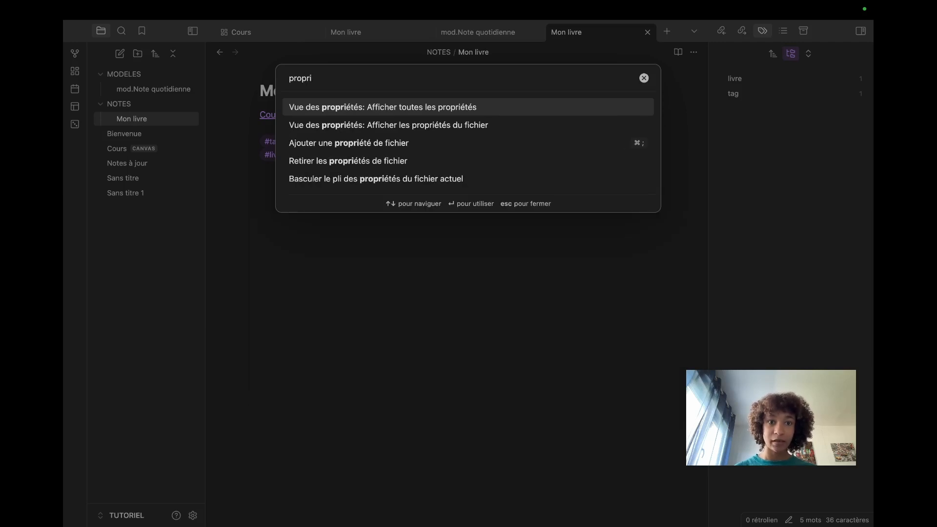
{"action": "left_click", "coordinate": [322, 145]}
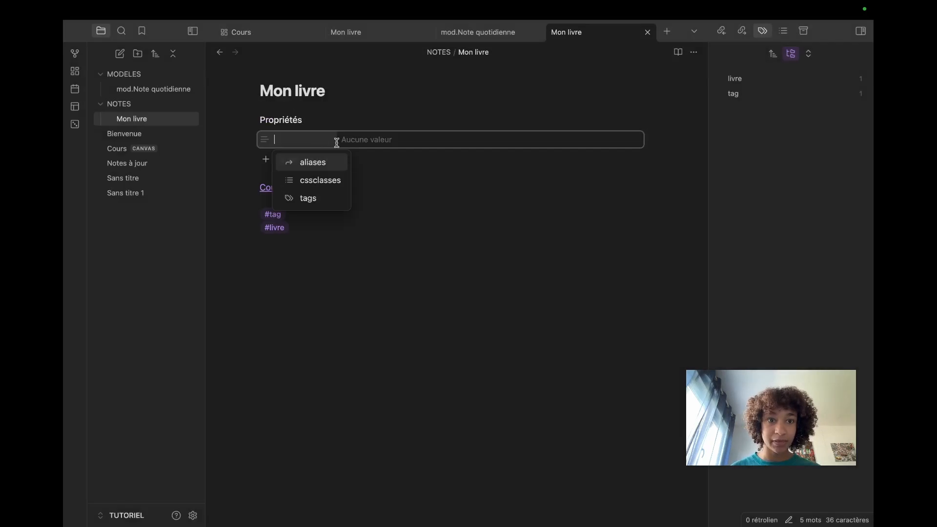
{"action": "key", "text": "Escape"}
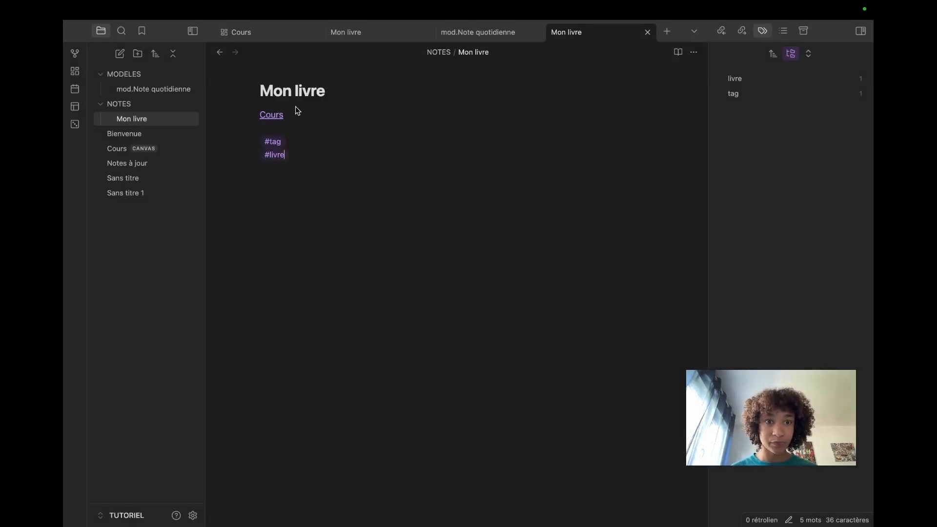
- Add a tags file property with the value livre to Mon livre using the Ajouter une propriété de fichier command
{"action": "key", "text": "super+p"}
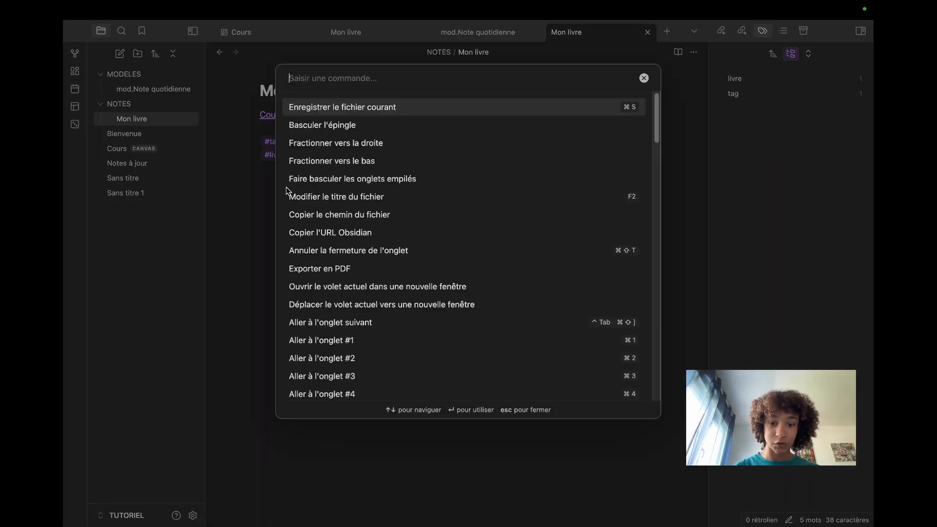
{"action": "type", "text": "propri"}
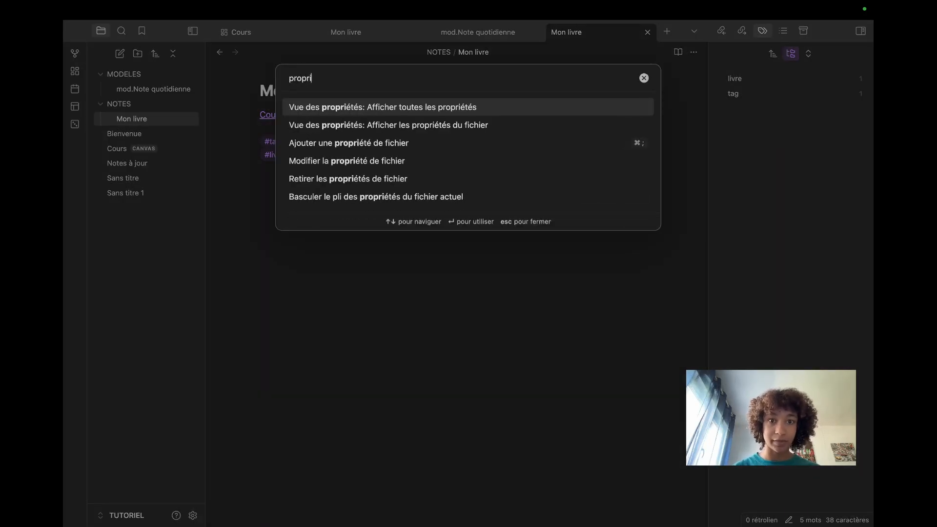
{"action": "left_click", "coordinate": [333, 142]}
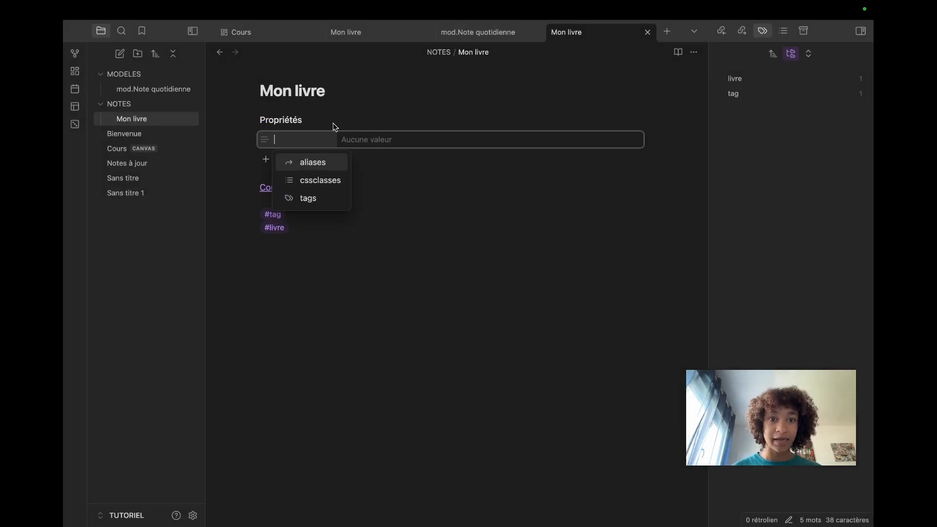
{"action": "left_click", "coordinate": [310, 198]}
{"action": "left_click", "coordinate": [371, 161]}
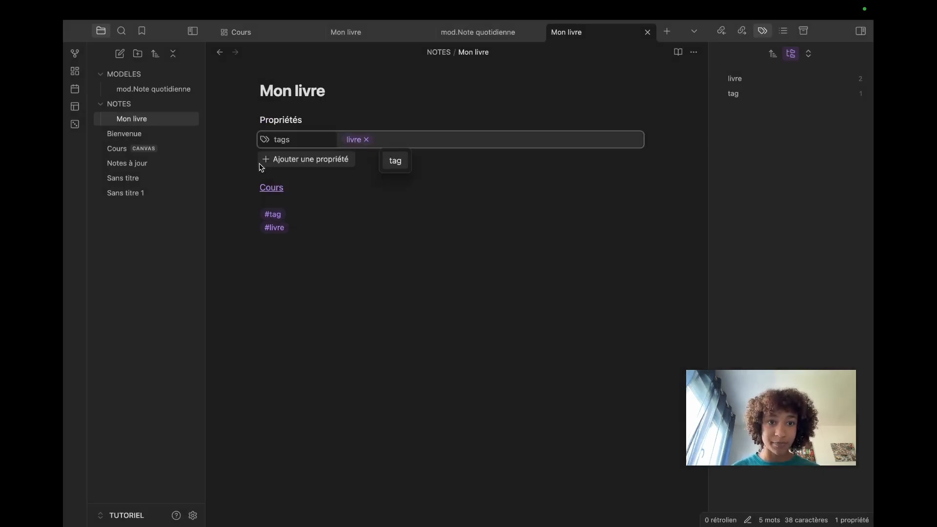
- Add a date file property with the value 2024 to Mon livre
{"action": "left_click", "coordinate": [295, 160]}
{"action": "type", "text": "date"}
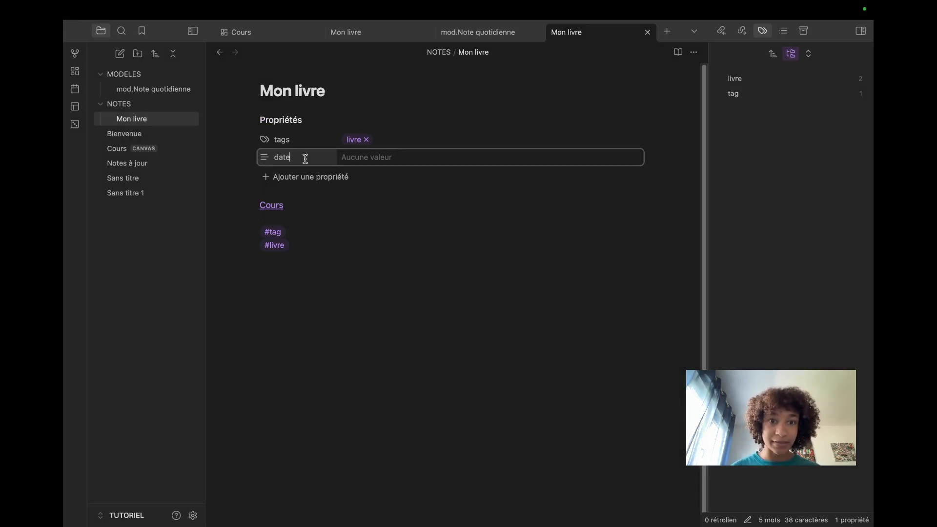
{"action": "left_click", "coordinate": [354, 157]}
{"action": "type", "text": "2024"}
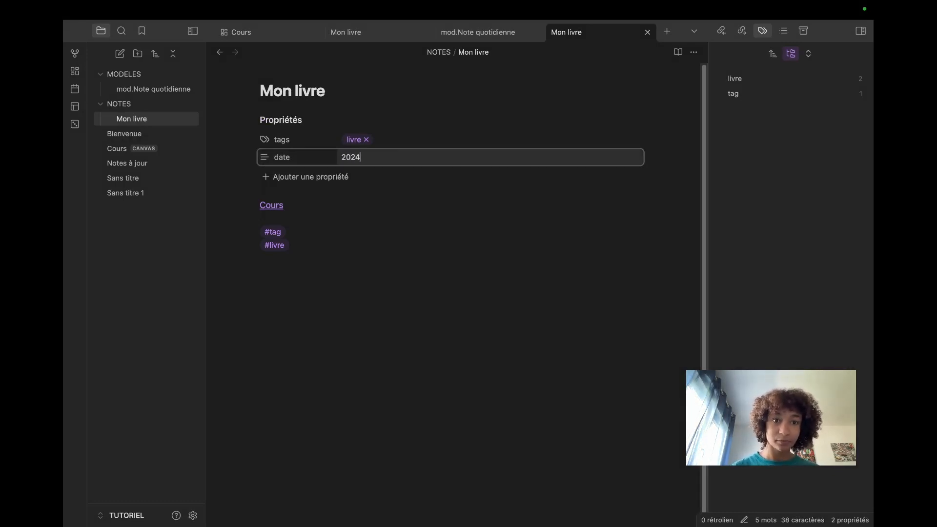
{"action": "left_click", "coordinate": [366, 255]}
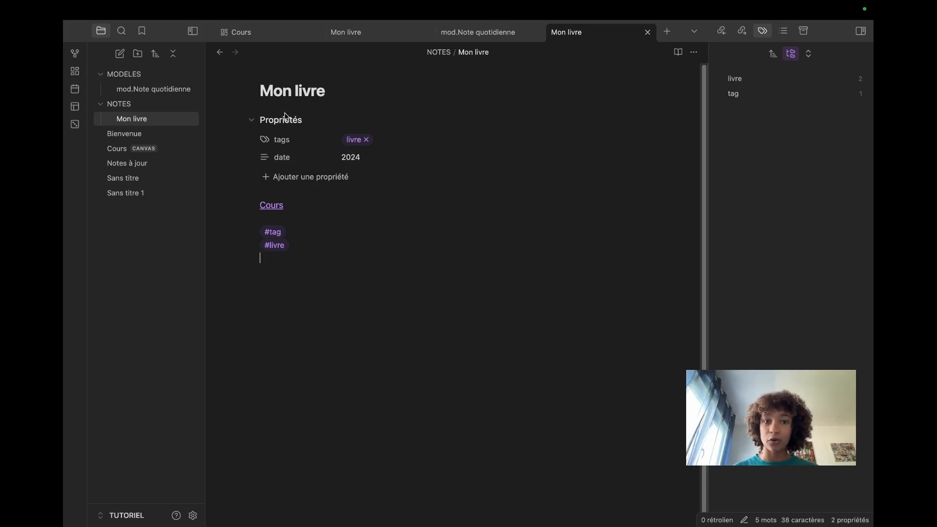
- Review the end of the core plugins list, close the settings and show the pane listing all the vault's properties
{"action": "left_click", "coordinate": [193, 515]}
{"action": "scroll", "coordinate": [552, 397], "scroll_direction": "down", "scroll_amount": 10}
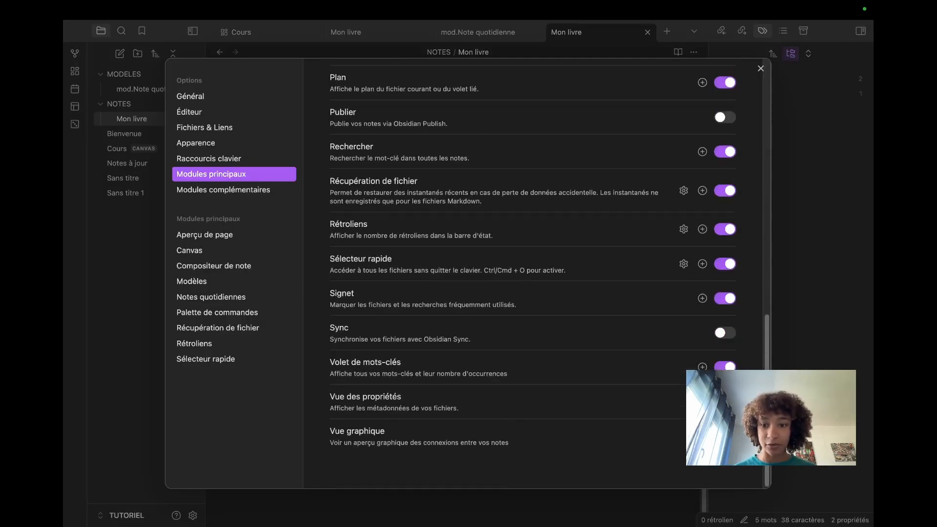
{"action": "left_click", "coordinate": [760, 68]}
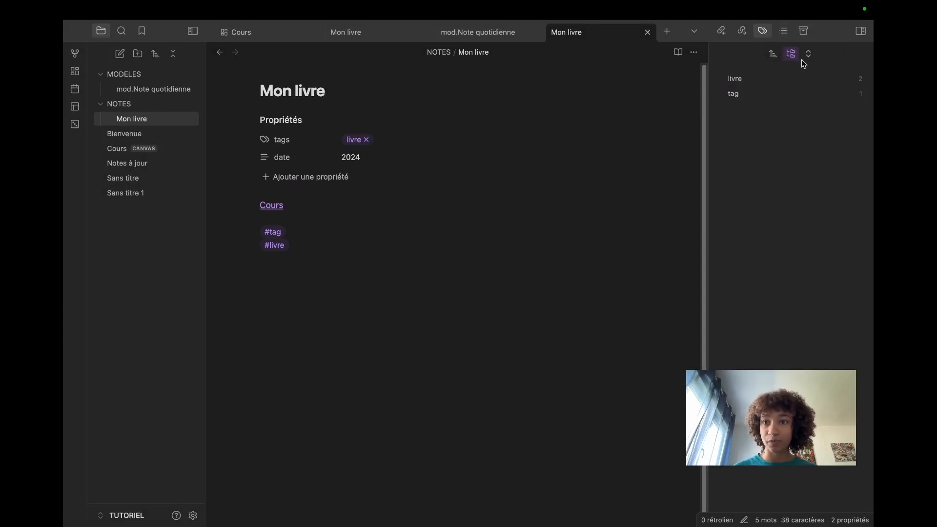
{"action": "left_click", "coordinate": [804, 32]}
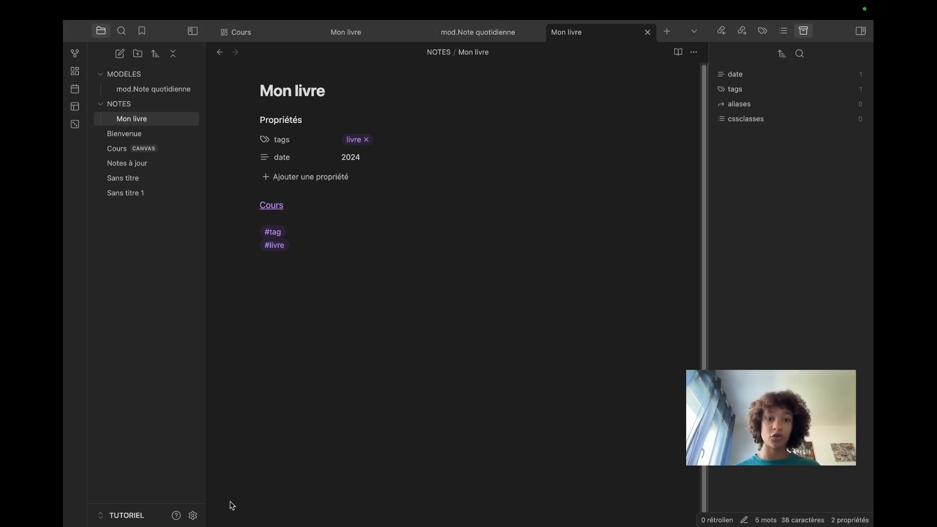
- Check the Vue graphique entry in the core plugin settings and close them
{"action": "left_click", "coordinate": [192, 516]}
{"action": "scroll", "coordinate": [523, 379], "scroll_direction": "down", "scroll_amount": 10}
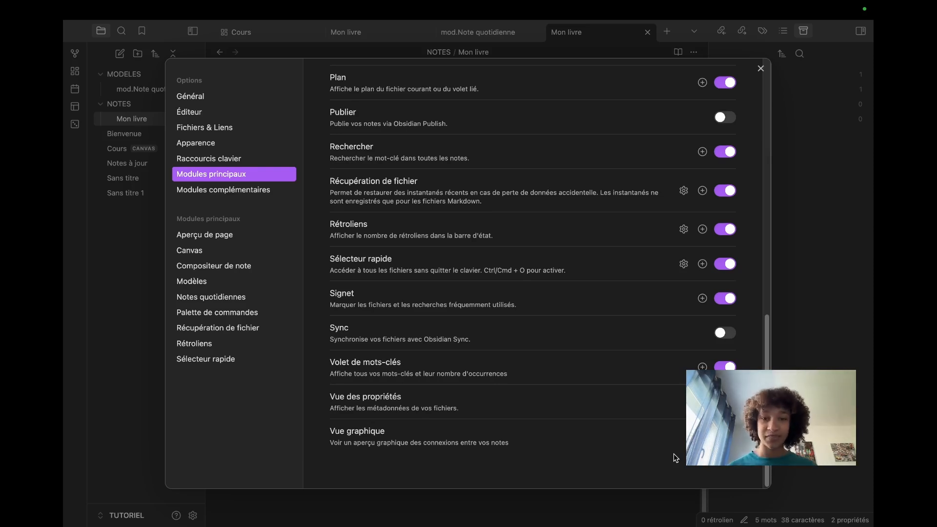
{"action": "left_click", "coordinate": [760, 69]}
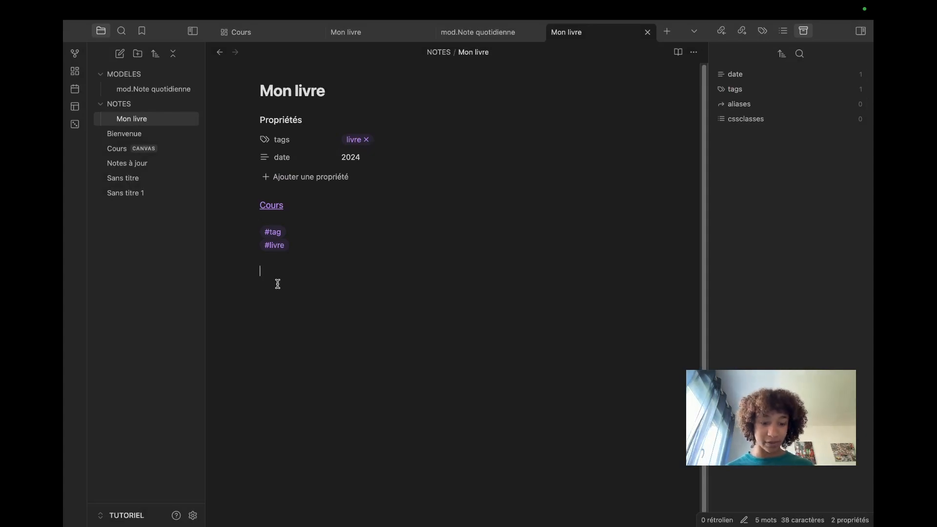
- Open the graph view, preview the Sans titre 1 and Sans titre notes from their nodes, and reposition the Sans titre 1 node
{"action": "key", "text": "super+g"}
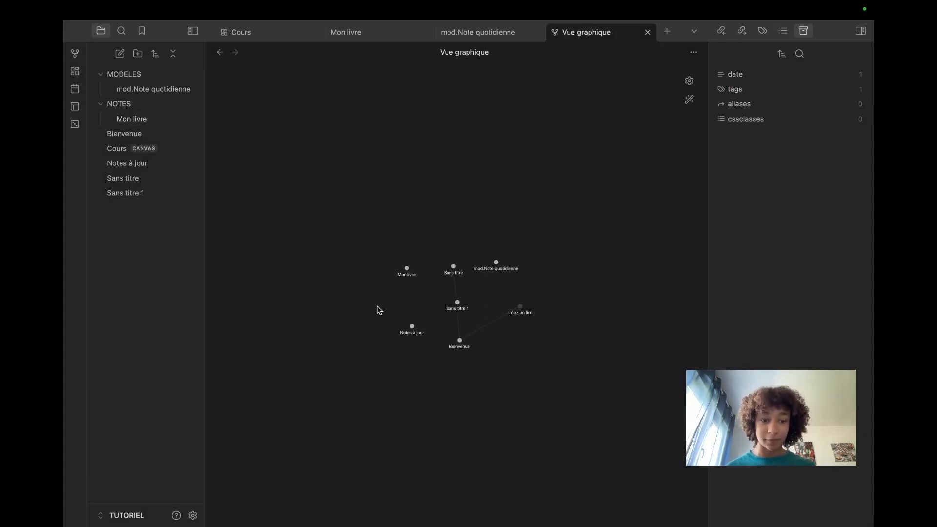
{"action": "scroll", "coordinate": [484, 332], "scroll_direction": "up", "scroll_amount": 5}
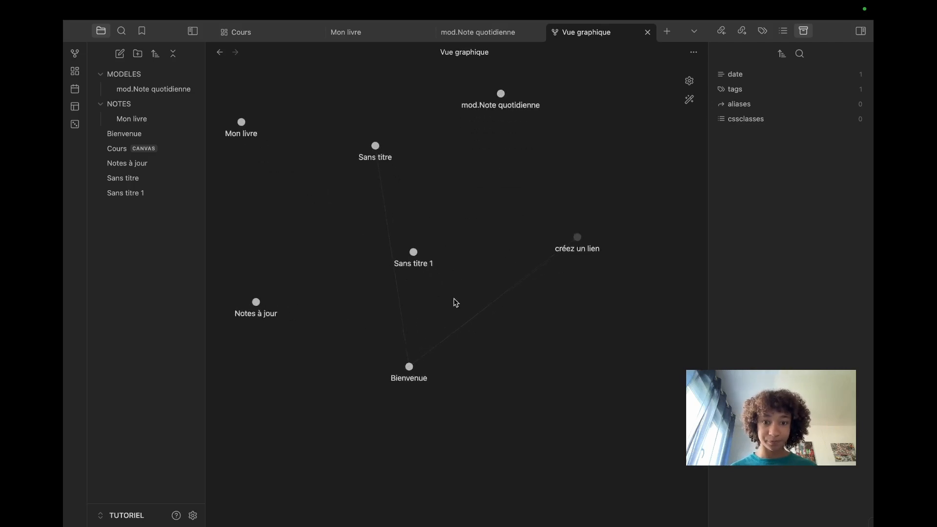
{"action": "mouse_move", "coordinate": [412, 253]}
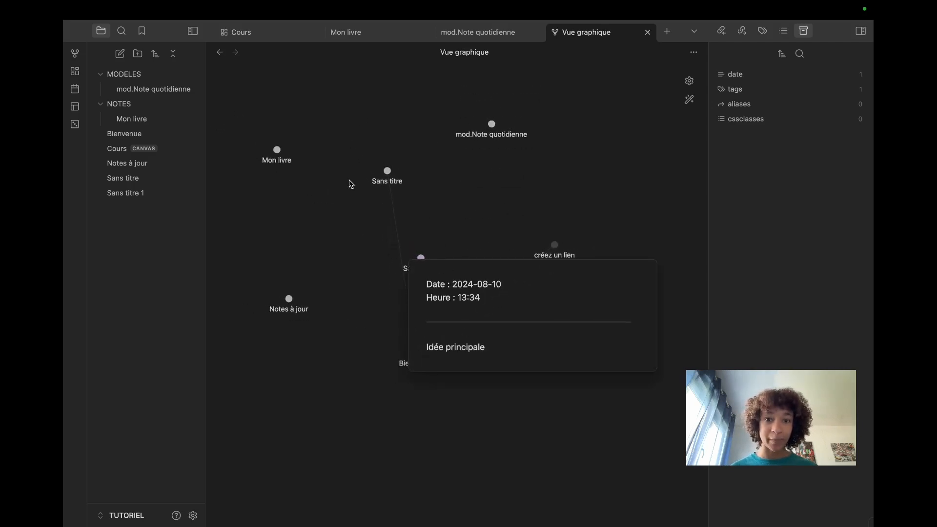
{"action": "left_click_drag", "start_coordinate": [425, 262], "coordinate": [473, 217]}
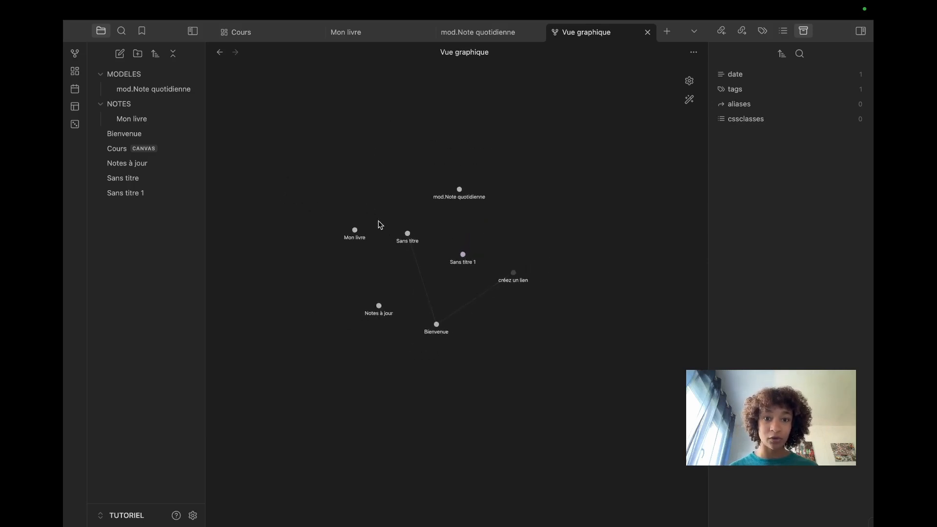
{"action": "mouse_move", "coordinate": [429, 252]}
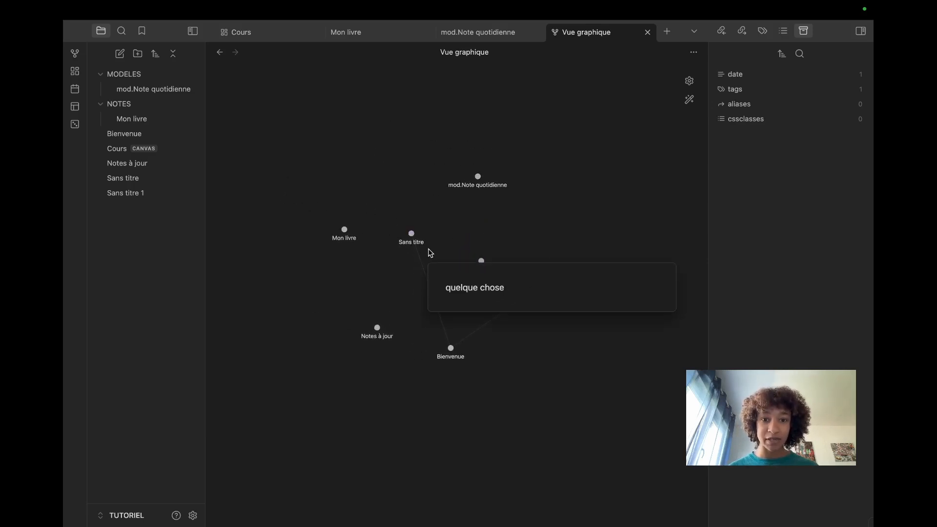
{"action": "scroll", "coordinate": [439, 254], "scroll_direction": "up", "scroll_amount": 3}
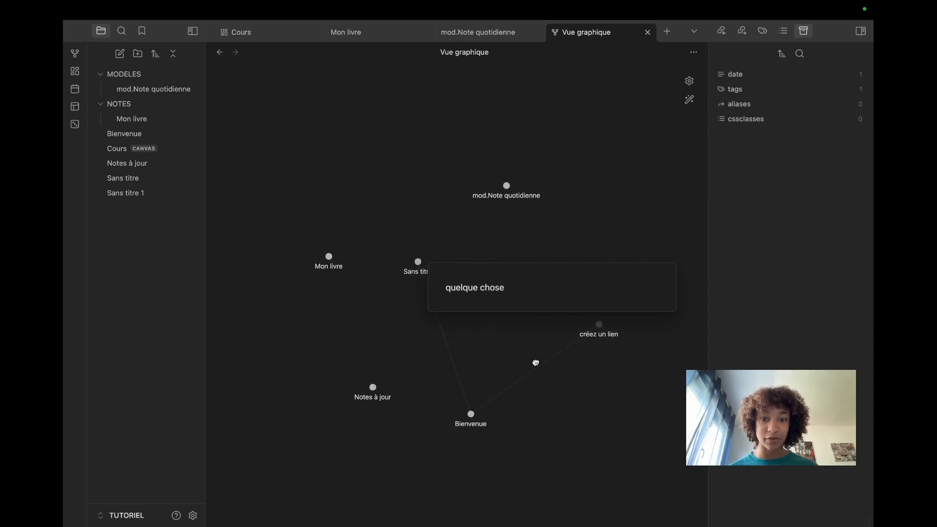
{"action": "scroll", "coordinate": [466, 293], "scroll_direction": "down", "scroll_amount": 2}
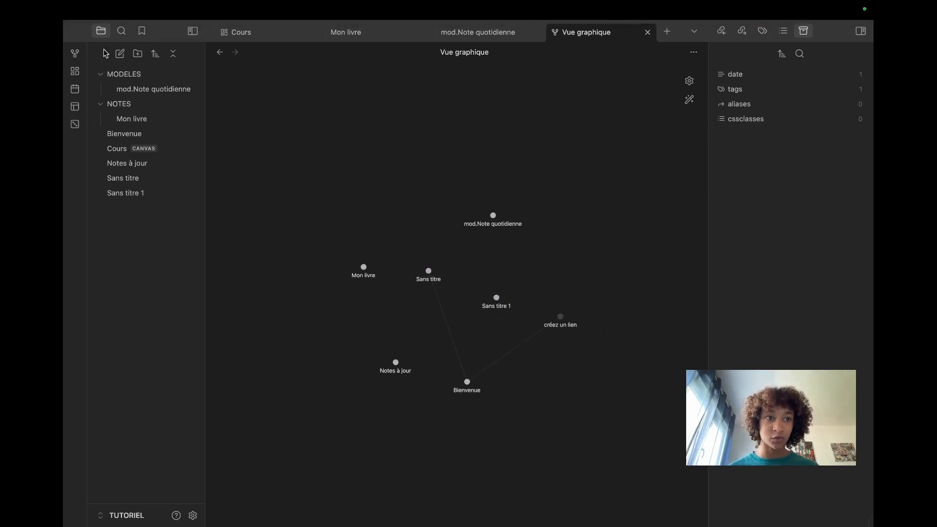
- Switch to the window of the other, larger vault and open its graph view
{"action": "left_click", "coordinate": [94, 28]}
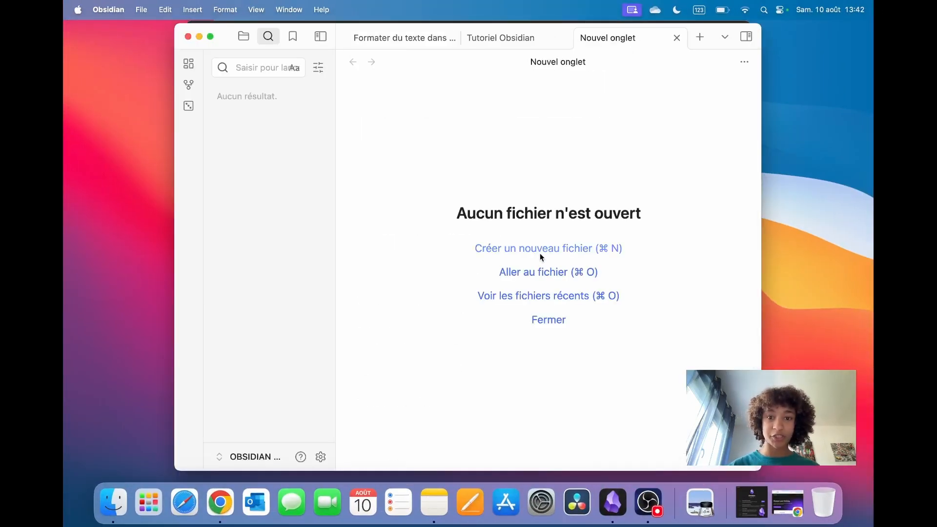
{"action": "key", "text": "super+g"}
{"action": "left_click_drag", "start_coordinate": [595, 122], "coordinate": [572, 217]}
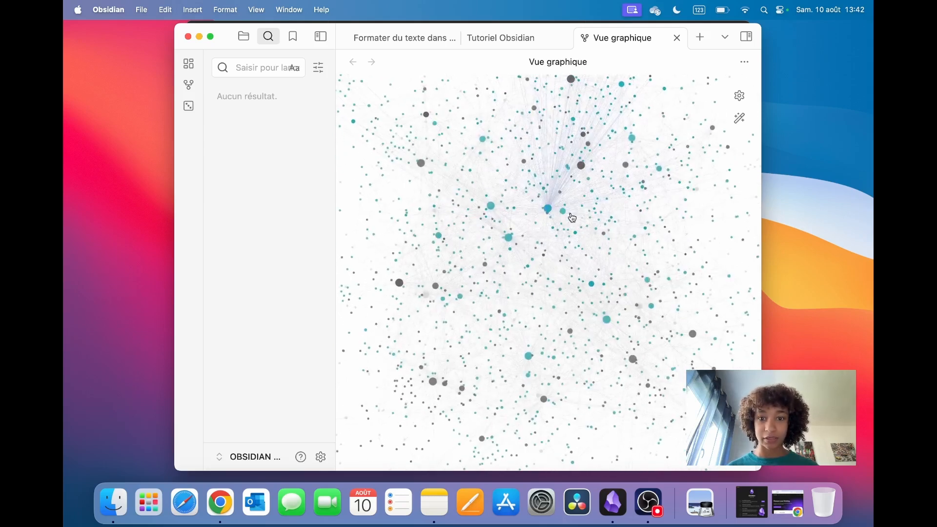
- Examine the large vault's graph as a whole and up close, including the links around the ECRITURE node
{"action": "mouse_move", "coordinate": [554, 309]}
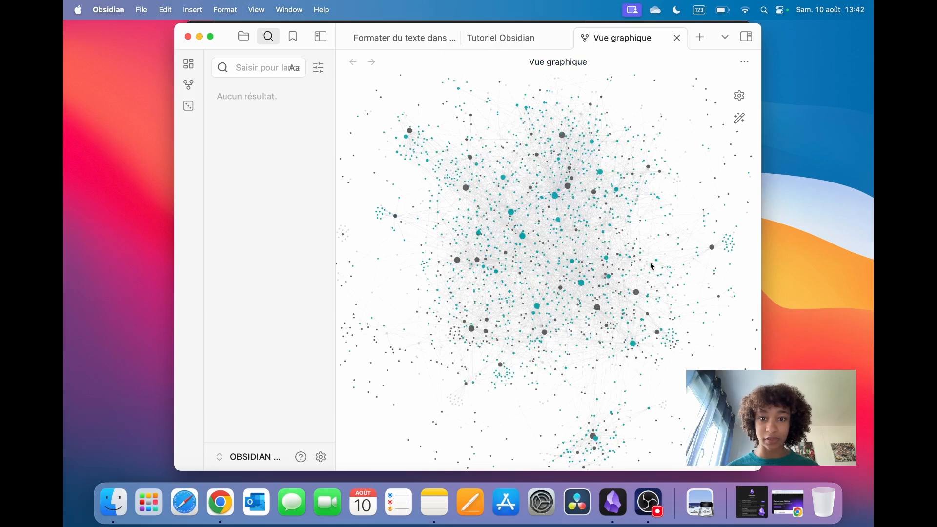
{"action": "scroll", "coordinate": [559, 246], "scroll_direction": "up", "scroll_amount": 5}
{"action": "scroll", "coordinate": [559, 246], "scroll_direction": "down", "scroll_amount": 6}
{"action": "scroll", "coordinate": [520, 243], "scroll_direction": "down", "scroll_amount": 5}
{"action": "scroll", "coordinate": [527, 254], "scroll_direction": "up", "scroll_amount": 5}
{"action": "scroll", "coordinate": [537, 273], "scroll_direction": "down", "scroll_amount": 6}
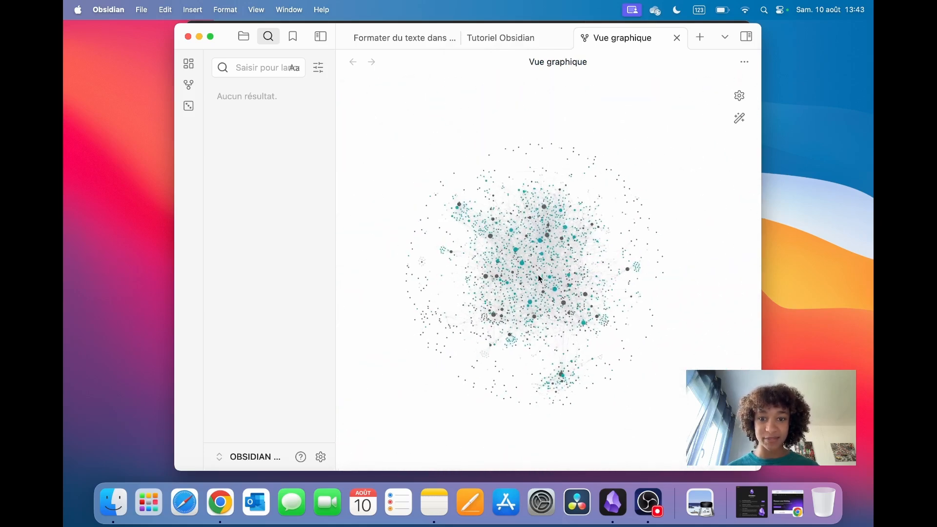
{"action": "scroll", "coordinate": [540, 279], "scroll_direction": "up", "scroll_amount": 5}
{"action": "scroll", "coordinate": [540, 298], "scroll_direction": "down", "scroll_amount": 3}
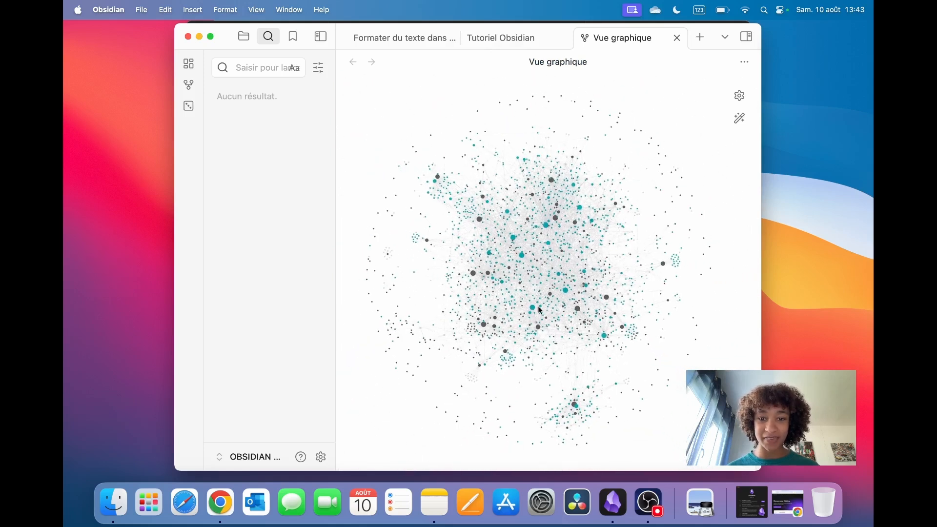
{"action": "scroll", "coordinate": [540, 310], "scroll_direction": "up", "scroll_amount": 5}
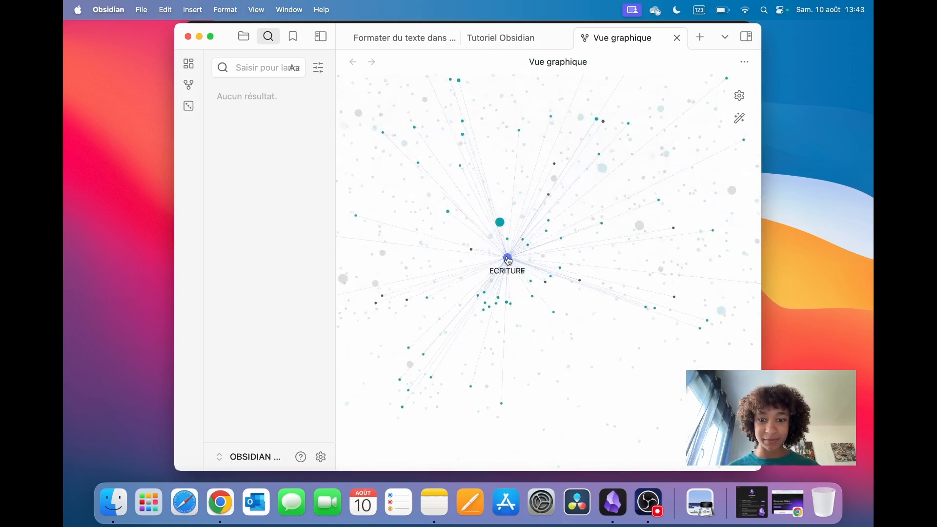
{"action": "scroll", "coordinate": [508, 260], "scroll_direction": "down", "scroll_amount": 6}
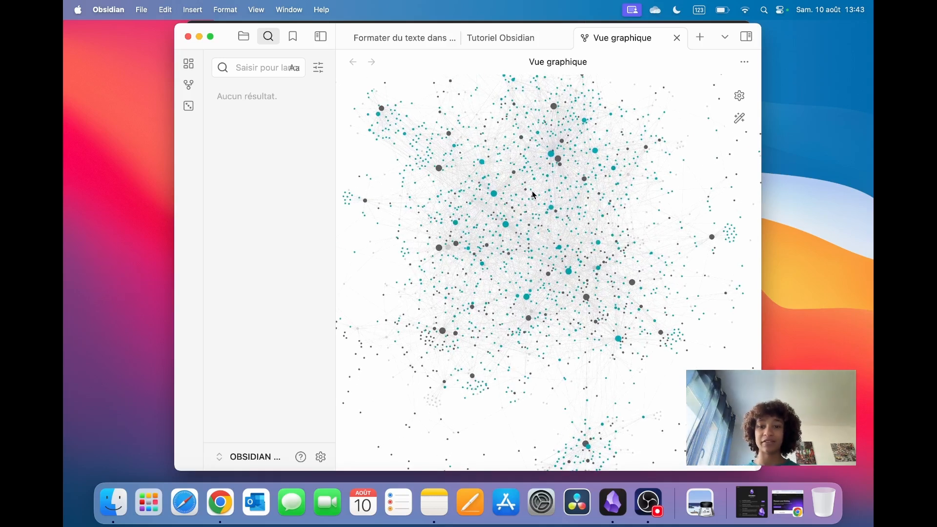
{"action": "scroll", "coordinate": [533, 194], "scroll_direction": "down", "scroll_amount": 10}
{"action": "scroll", "coordinate": [554, 272], "scroll_direction": "up", "scroll_amount": 15}
{"action": "scroll", "coordinate": [556, 271], "scroll_direction": "up", "scroll_amount": 3}
{"action": "scroll", "coordinate": [588, 268], "scroll_direction": "down", "scroll_amount": 5}
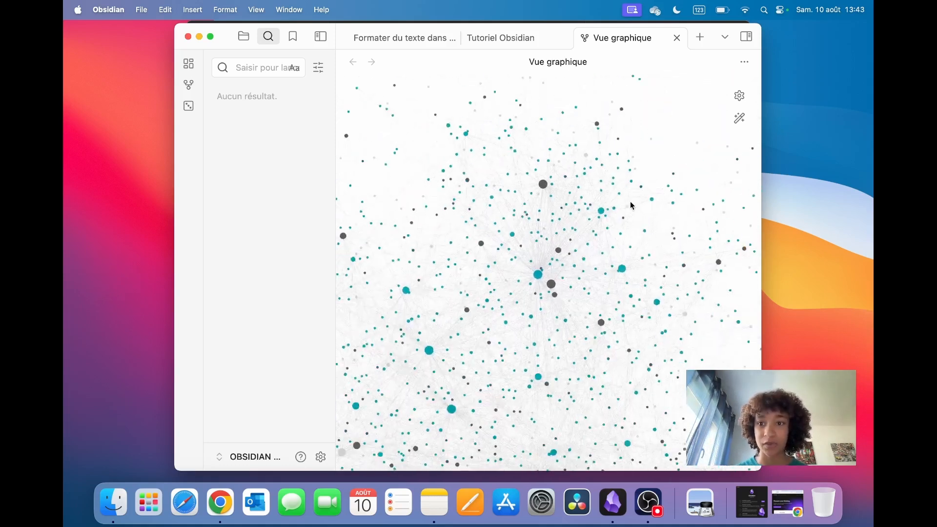
- Open the graph settings, check the file filter's search options, and try the Mots-clés filter on and off
{"action": "left_click", "coordinate": [739, 96]}
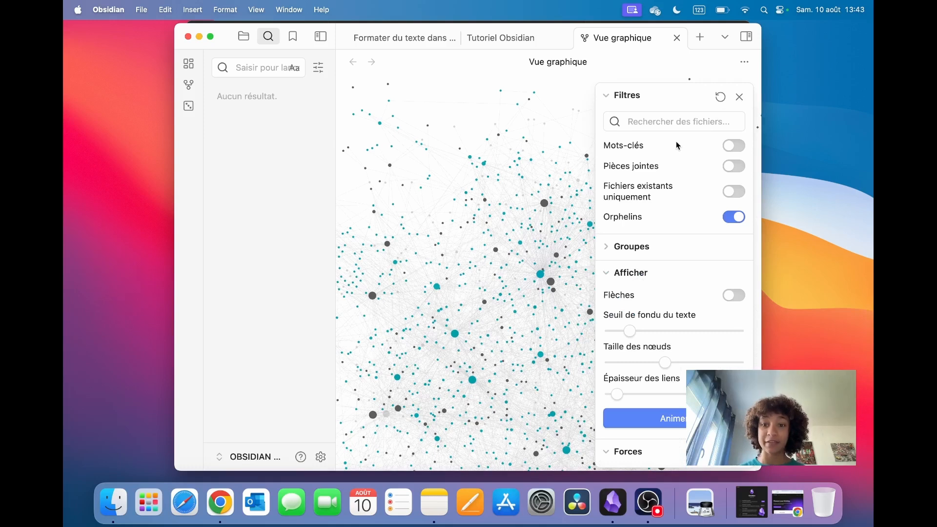
{"action": "left_click", "coordinate": [671, 119]}
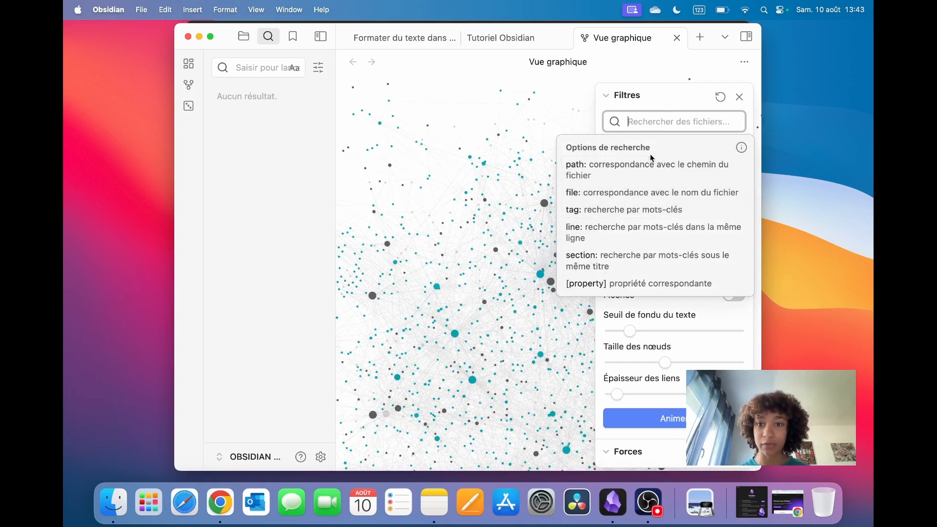
{"action": "left_click", "coordinate": [736, 358]}
{"action": "left_click", "coordinate": [735, 146]}
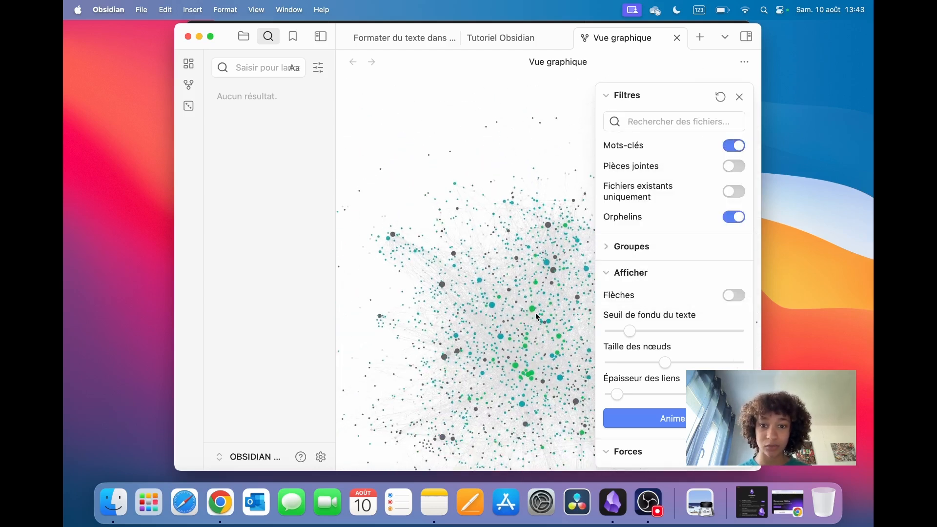
{"action": "left_click", "coordinate": [736, 151]}
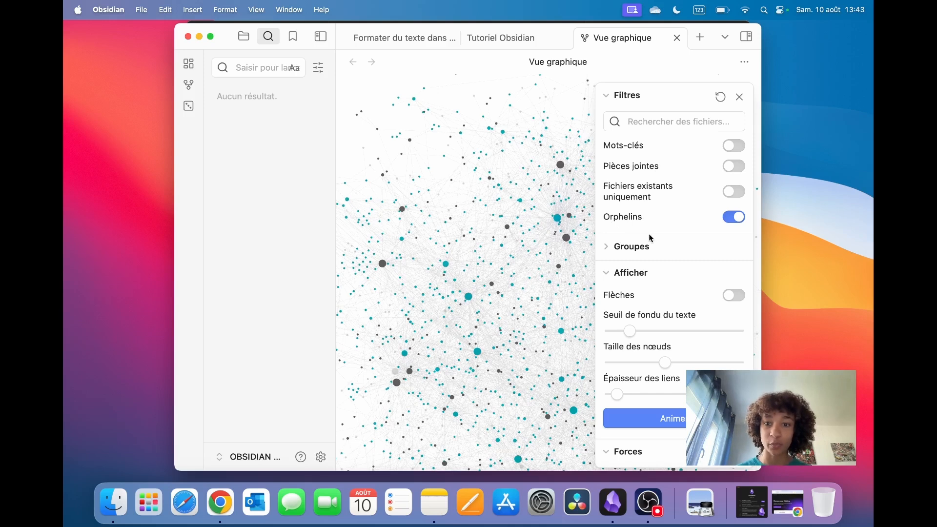
- In the graph's Groupes settings, try a new colour group with the query path:"2 PROJETS", and remove that group
{"action": "left_click", "coordinate": [607, 100]}
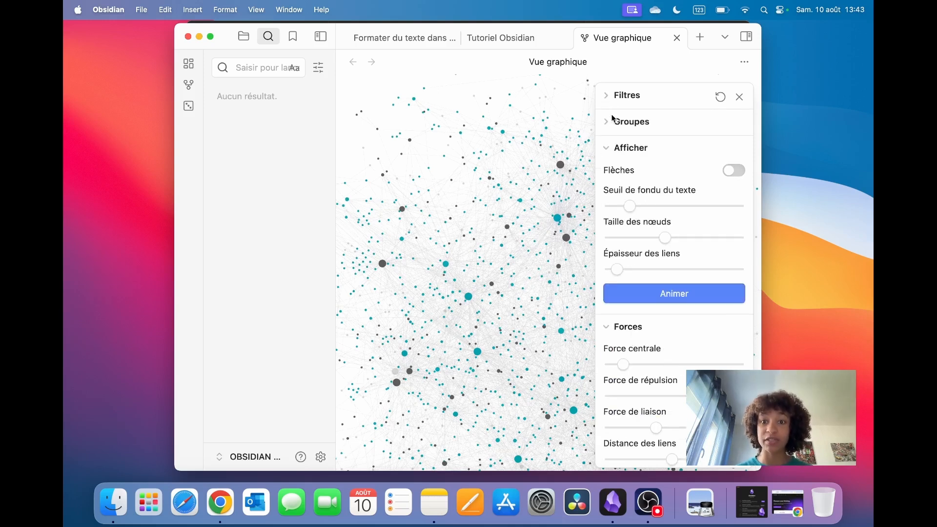
{"action": "left_click", "coordinate": [609, 122]}
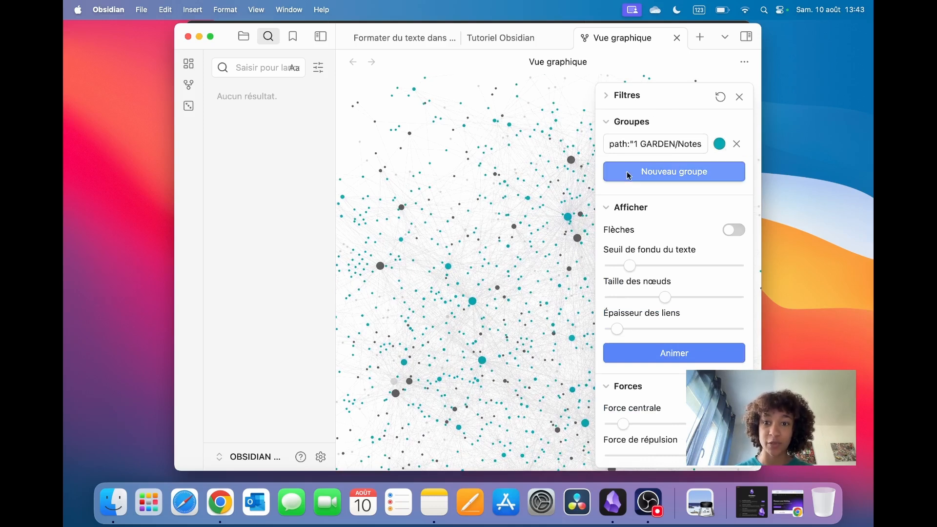
{"action": "left_click", "coordinate": [656, 171]}
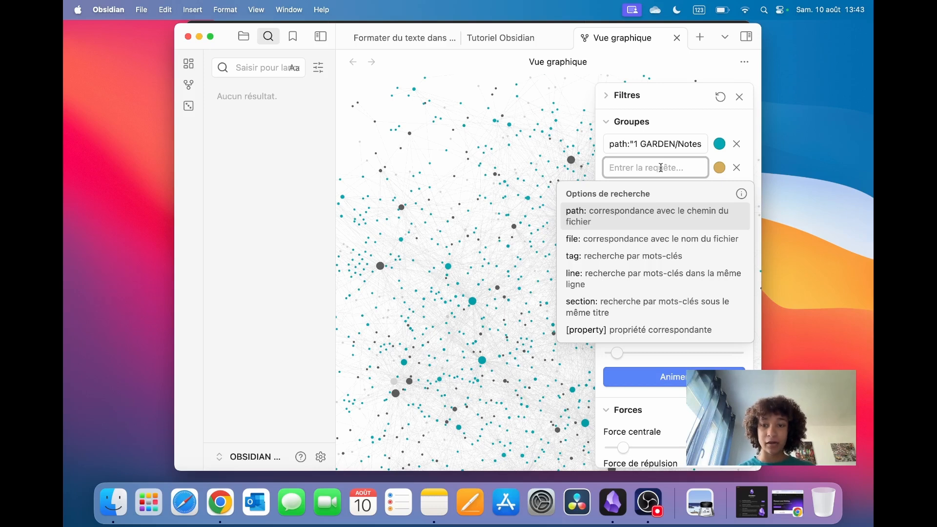
{"action": "type", "text": "pro"}
{"action": "key", "text": "BackSpace"}
{"action": "key", "text": "BackSpace"}
{"action": "key", "text": "BackSpace"}
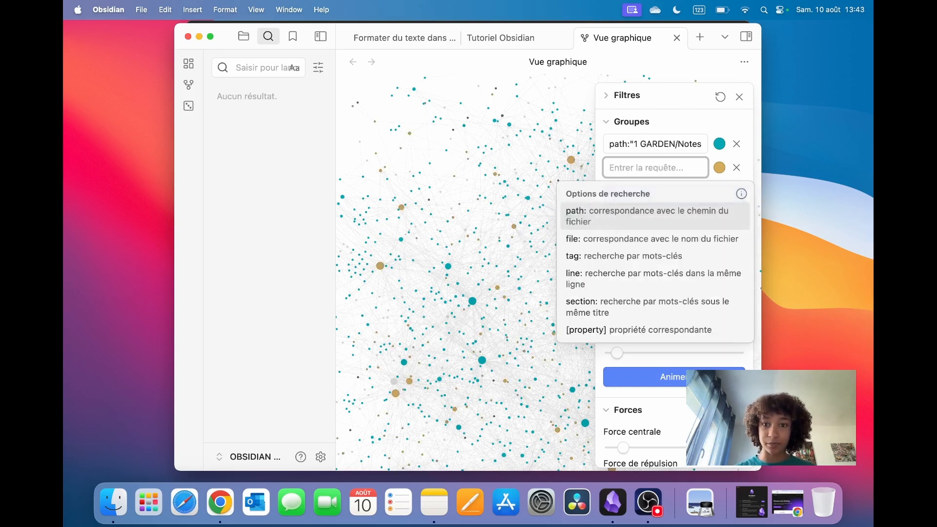
{"action": "left_click", "coordinate": [661, 218]}
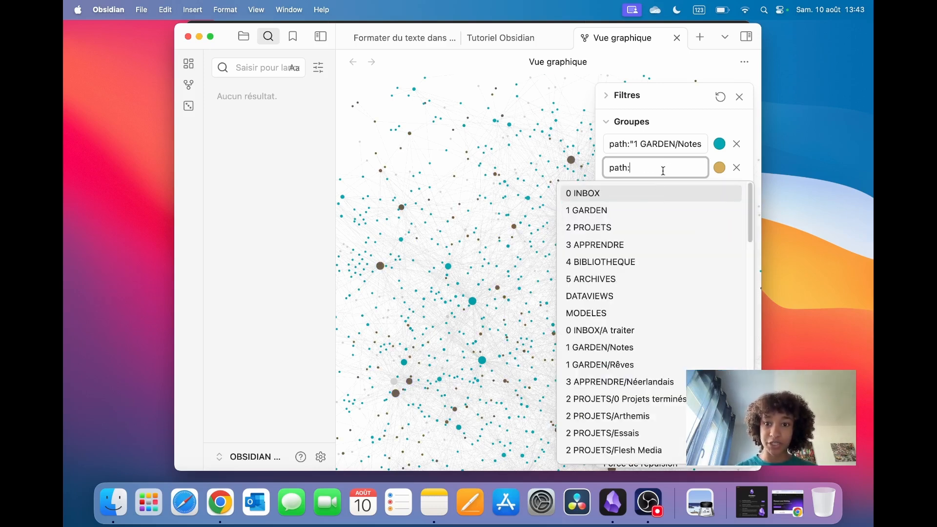
{"action": "type", "text": "pro"}
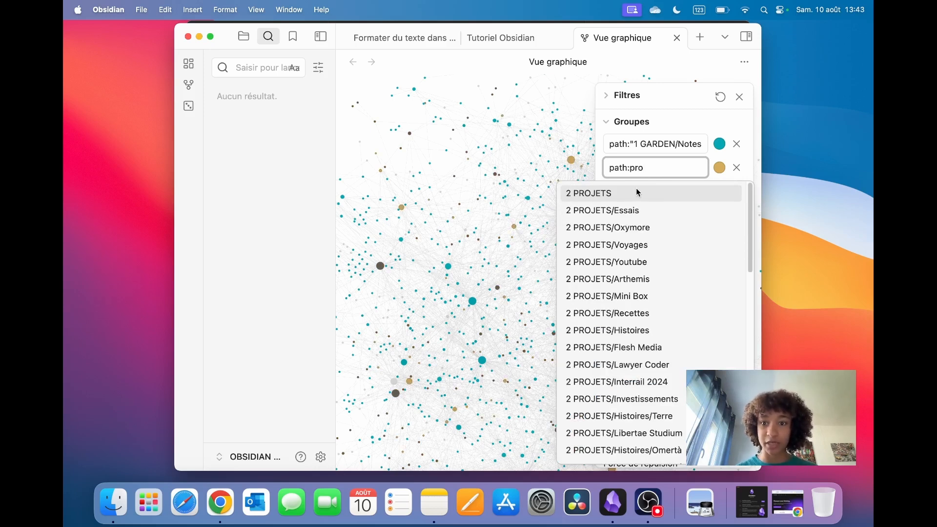
{"action": "left_click", "coordinate": [637, 192]}
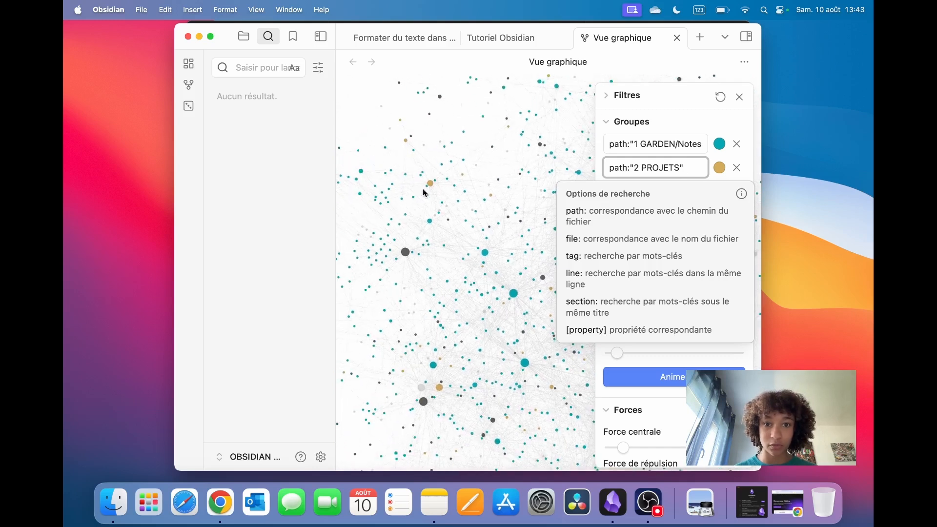
{"action": "left_click", "coordinate": [736, 168]}
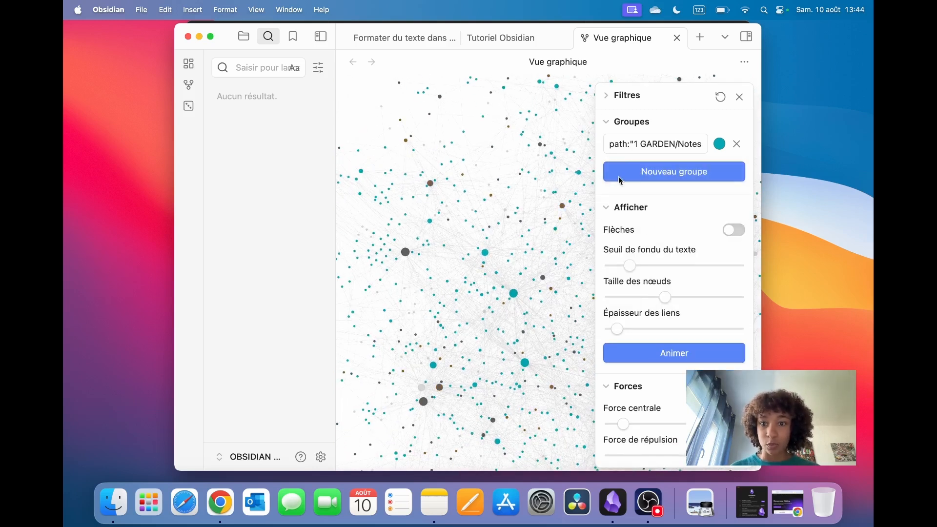
- Collapse the graph's Groupes settings and try the Flèches display option on and off around The Roosevelt Paradox node
{"action": "left_click", "coordinate": [606, 123]}
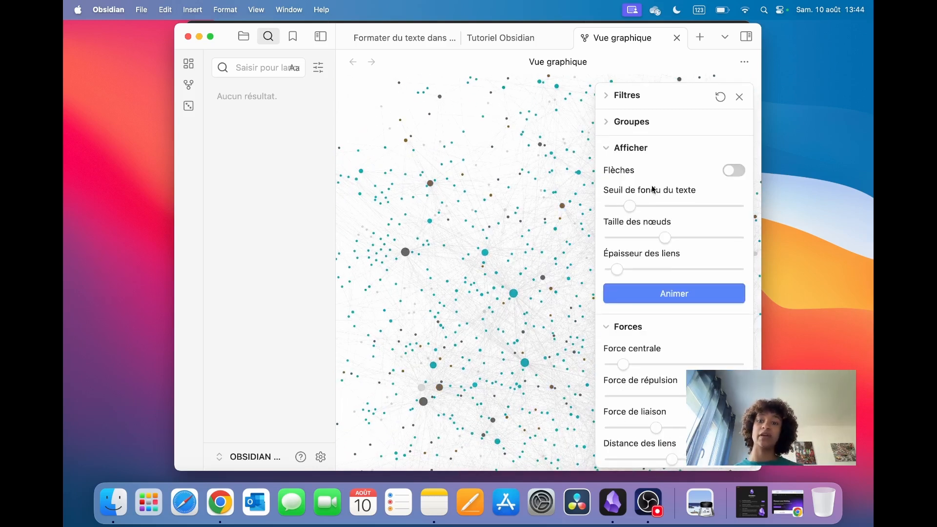
{"action": "scroll", "coordinate": [537, 237], "scroll_direction": "up", "scroll_amount": 5}
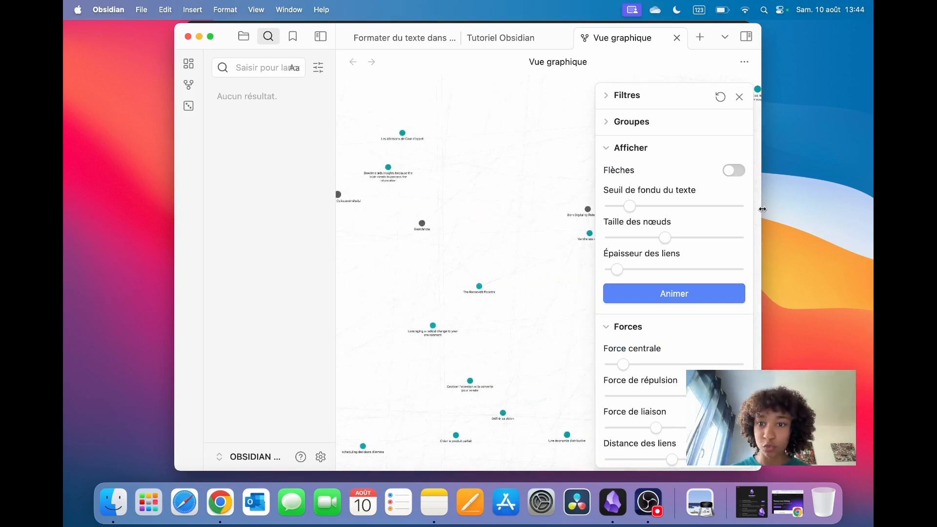
{"action": "left_click", "coordinate": [738, 172]}
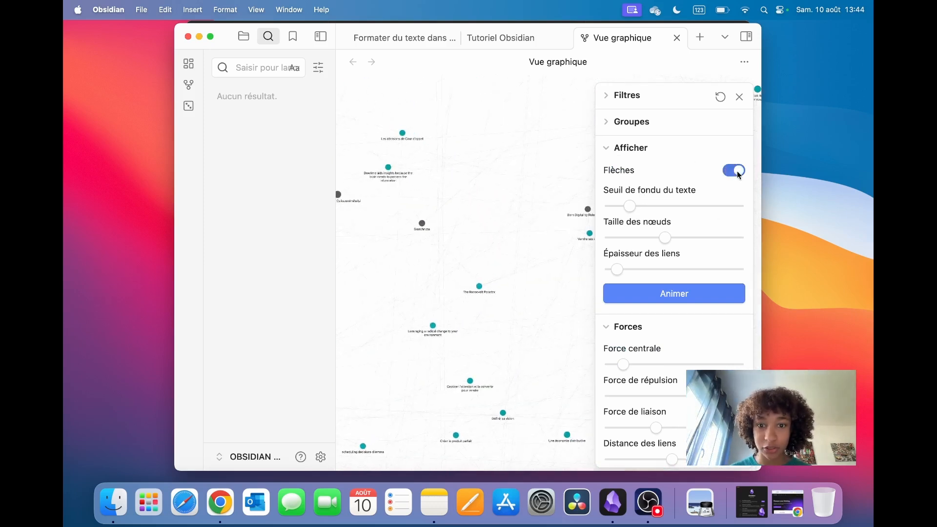
{"action": "scroll", "coordinate": [521, 294], "scroll_direction": "up", "scroll_amount": 5}
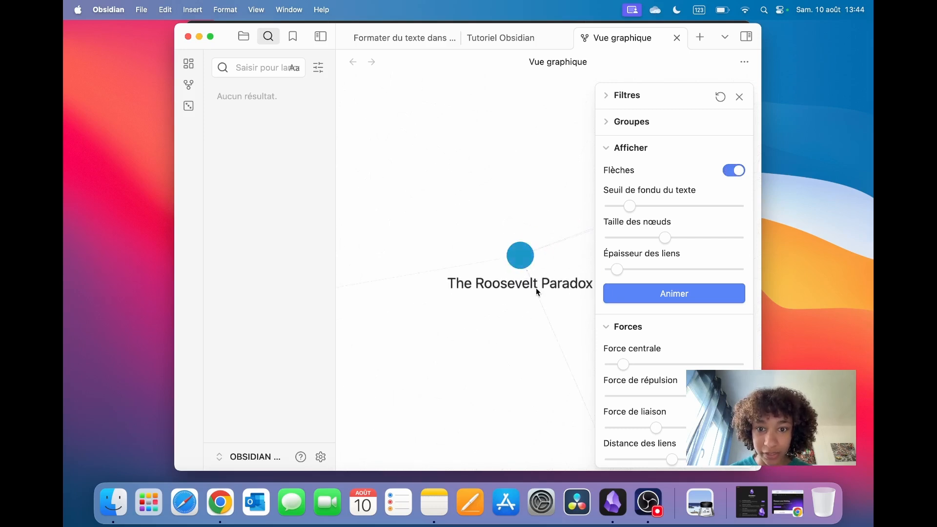
{"action": "left_click", "coordinate": [734, 170]}
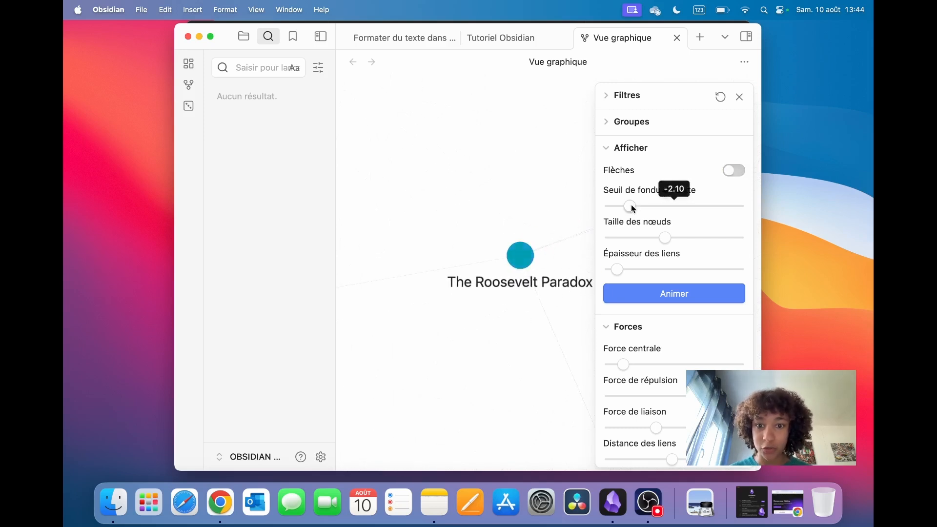
- Raise the graph's text fade threshold (Seuil de fondu du texte) slightly and check the node labels up close and from afar
{"action": "scroll", "coordinate": [523, 272], "scroll_direction": "down", "scroll_amount": 2}
{"action": "scroll", "coordinate": [523, 272], "scroll_direction": "down", "scroll_amount": 5}
{"action": "mouse_move", "coordinate": [629, 214]}
{"action": "mouse_move", "coordinate": [629, 214]}
{"action": "left_mouse_down"}
{"action": "mouse_move", "coordinate": [659, 213]}
{"action": "mouse_move", "coordinate": [605, 215]}
{"action": "mouse_move", "coordinate": [696, 206]}
{"action": "mouse_move", "coordinate": [646, 213]}
{"action": "left_mouse_up"}
{"action": "scroll", "coordinate": [473, 273], "scroll_direction": "up", "scroll_amount": 5}
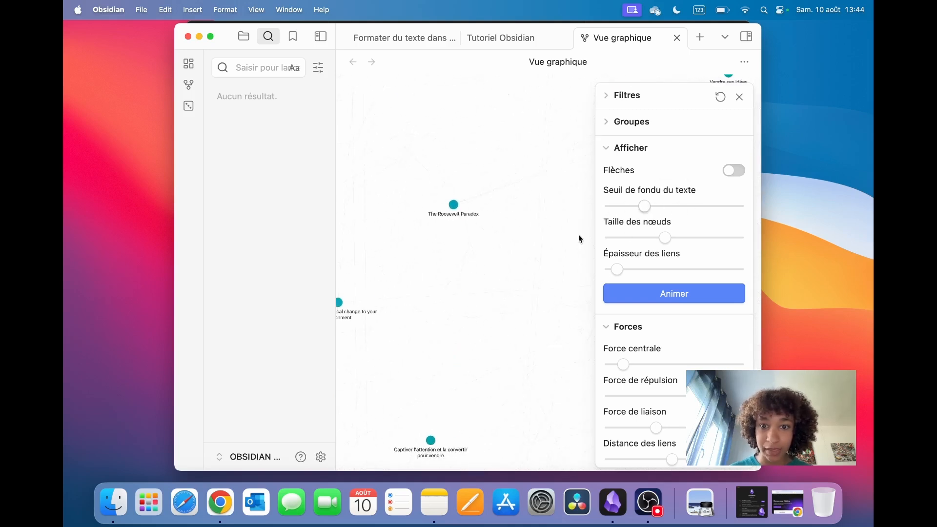
{"action": "scroll", "coordinate": [477, 257], "scroll_direction": "down", "scroll_amount": 10}
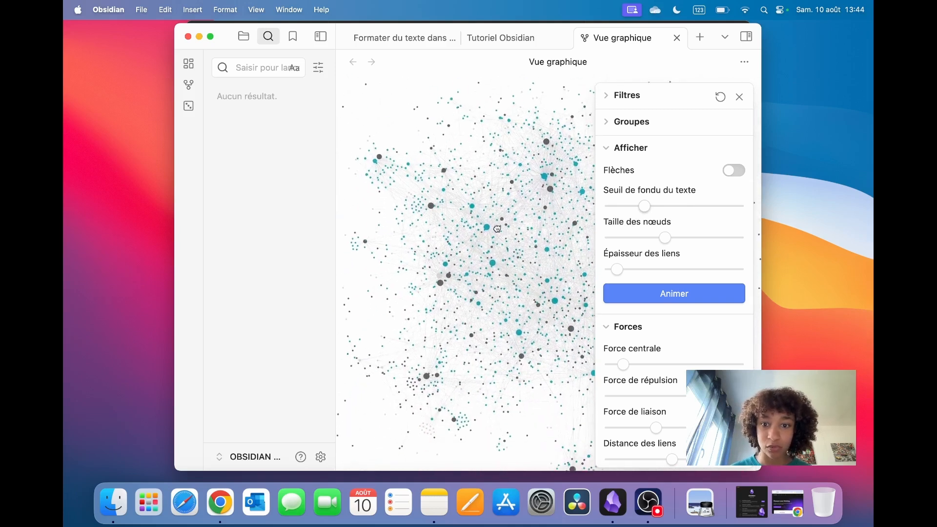
- Reduce the graph's node size (Taille des nœuds) slightly and set the link thickness (Épaisseur des liens) to 0.85
{"action": "left_click_drag", "start_coordinate": [665, 238], "coordinate": [628, 238]}
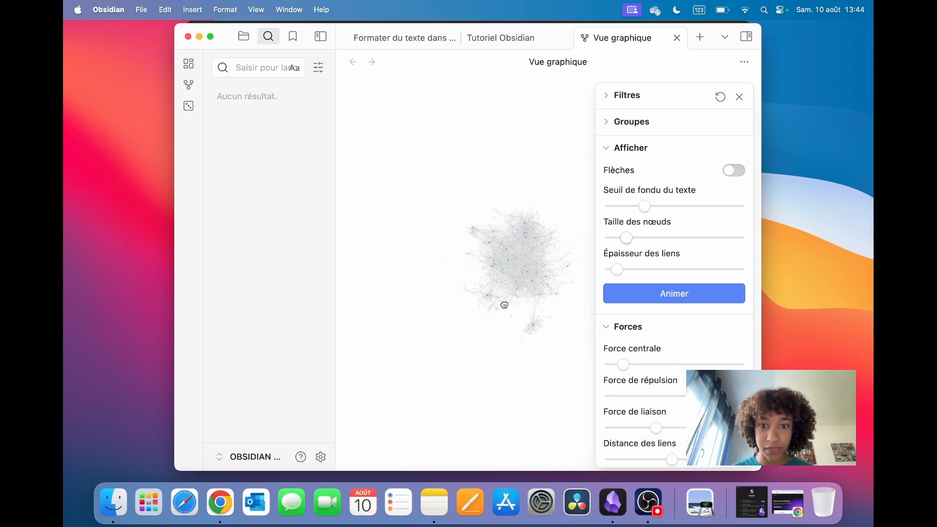
{"action": "mouse_move", "coordinate": [634, 239]}
{"action": "left_mouse_down"}
{"action": "mouse_move", "coordinate": [706, 241]}
{"action": "mouse_move", "coordinate": [634, 240]}
{"action": "mouse_move", "coordinate": [647, 242]}
{"action": "left_mouse_up"}
{"action": "scroll", "coordinate": [537, 409], "scroll_direction": "up", "scroll_amount": 10}
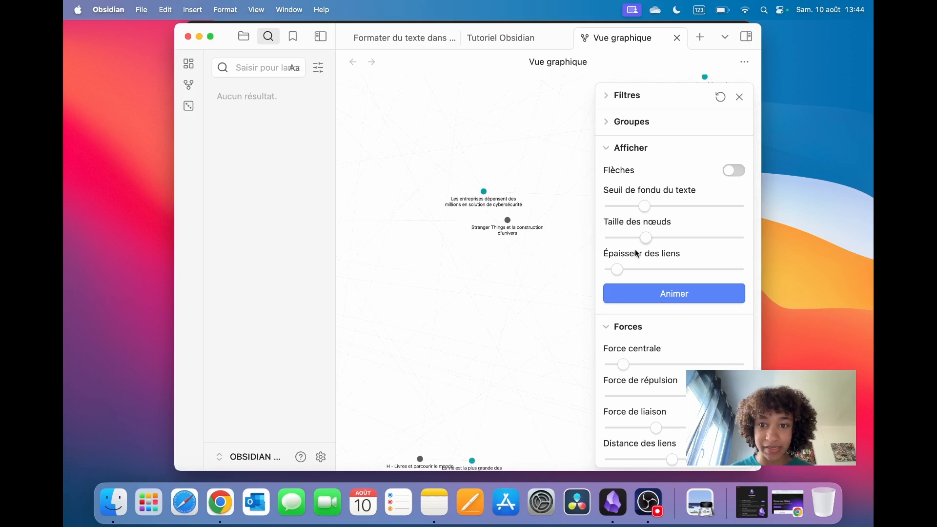
{"action": "mouse_move", "coordinate": [617, 269]}
{"action": "left_mouse_down"}
{"action": "mouse_move", "coordinate": [673, 269]}
{"action": "mouse_move", "coordinate": [630, 269]}
{"action": "left_mouse_up"}
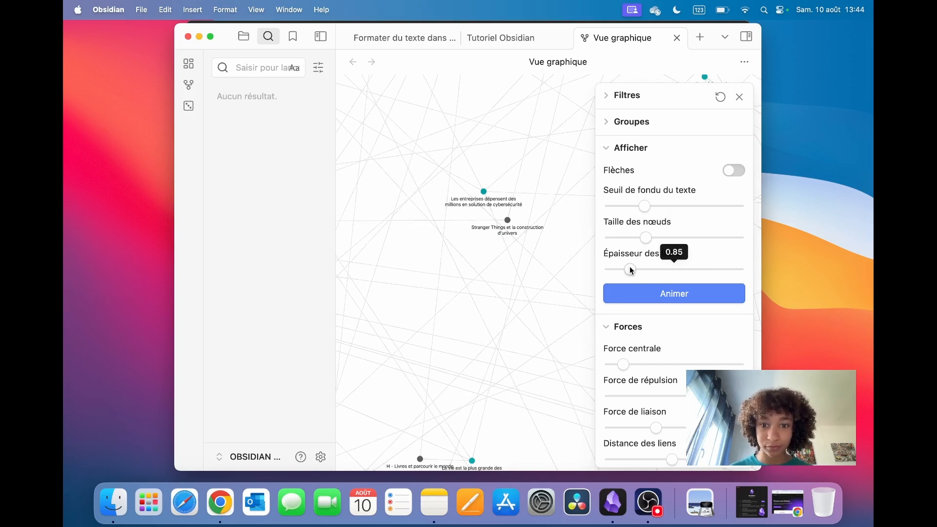
{"action": "scroll", "coordinate": [535, 271], "scroll_direction": "down", "scroll_amount": 8}
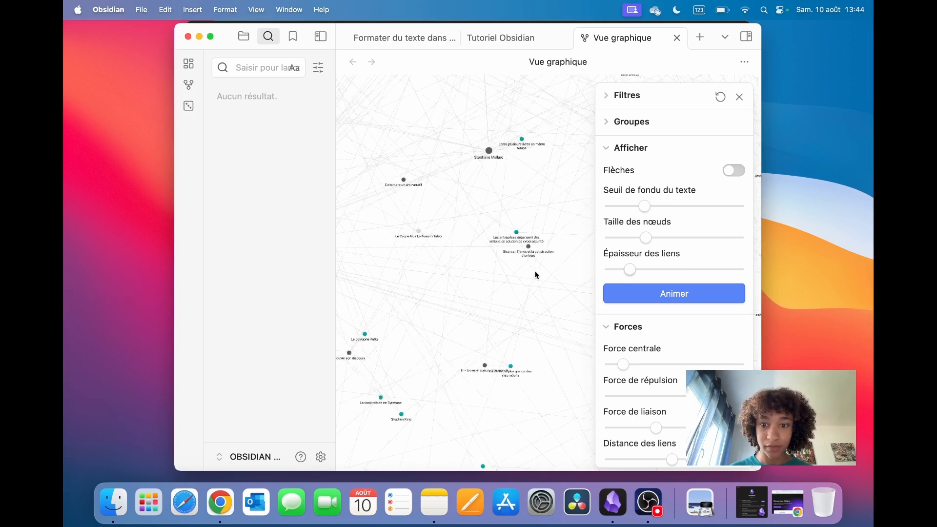
- In the graph's Forces settings, lower Force centrale to its minimum and raise Force de répulsion very slightly
{"action": "left_click", "coordinate": [606, 152]}
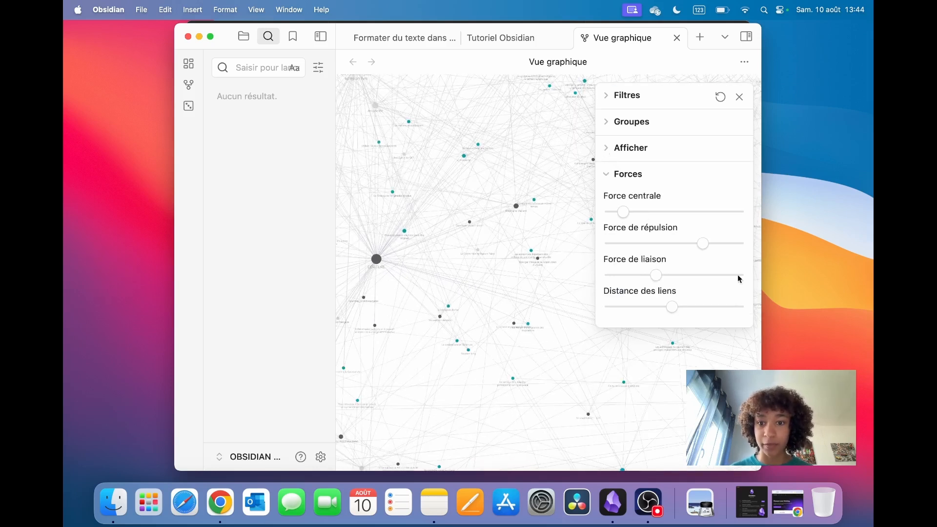
{"action": "scroll", "coordinate": [468, 320], "scroll_direction": "down", "scroll_amount": 10}
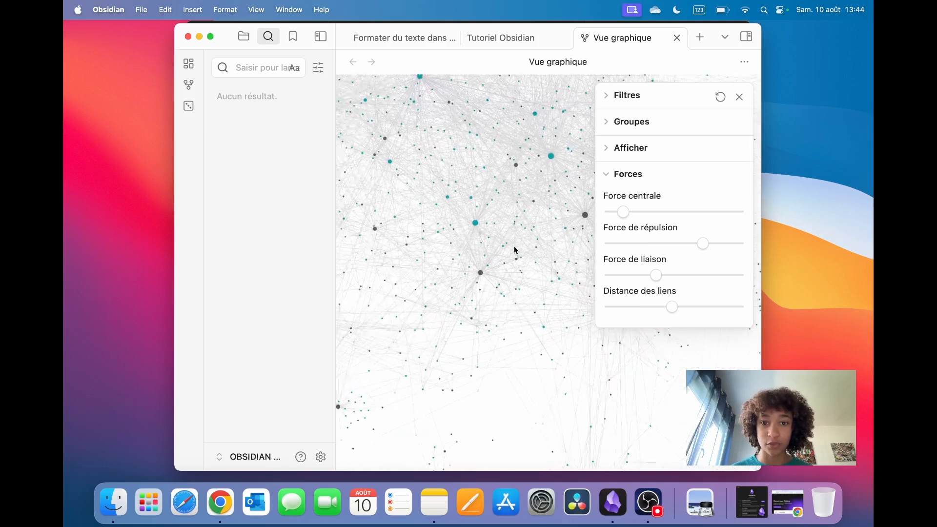
{"action": "scroll", "coordinate": [517, 249], "scroll_direction": "down", "scroll_amount": 10}
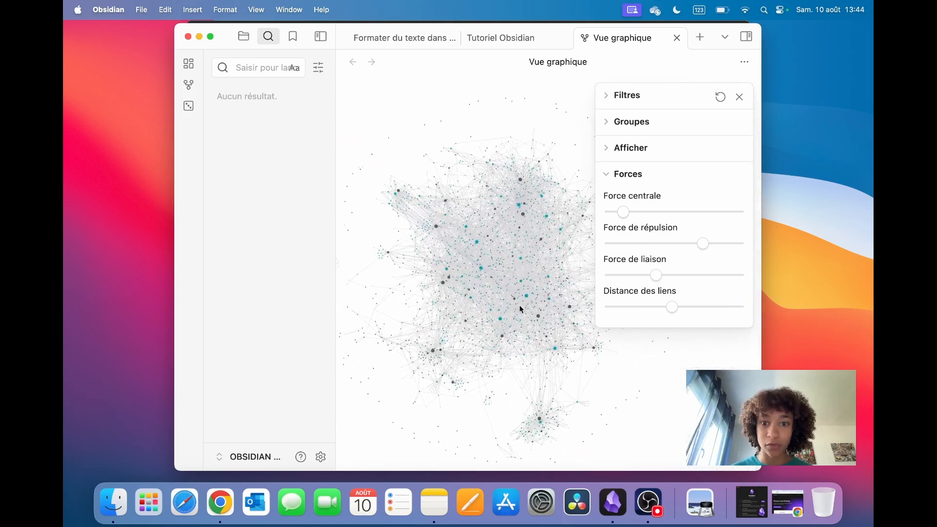
{"action": "scroll", "coordinate": [521, 297], "scroll_direction": "up", "scroll_amount": 5}
{"action": "left_click_drag", "start_coordinate": [623, 210], "coordinate": [596, 215]}
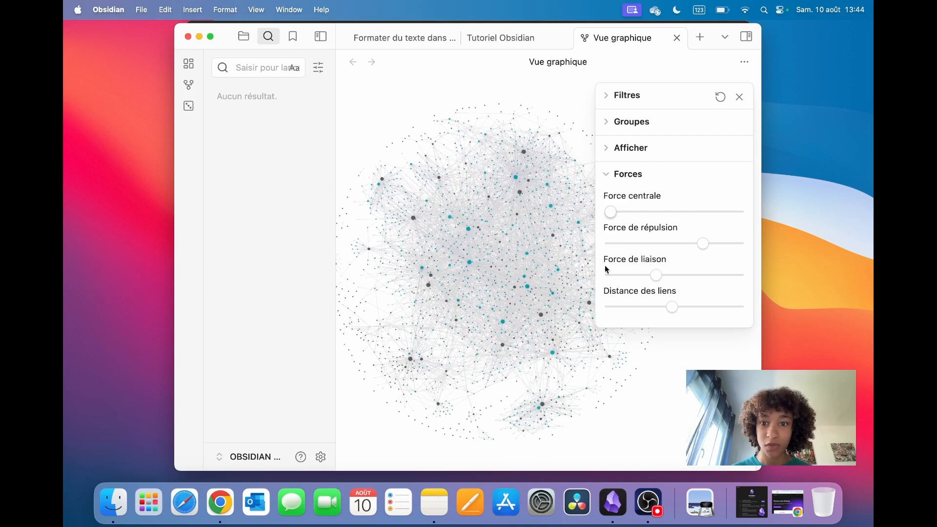
{"action": "mouse_move", "coordinate": [703, 243]}
{"action": "left_mouse_down"}
{"action": "mouse_move", "coordinate": [609, 248]}
{"action": "mouse_move", "coordinate": [704, 243]}
{"action": "left_mouse_up"}
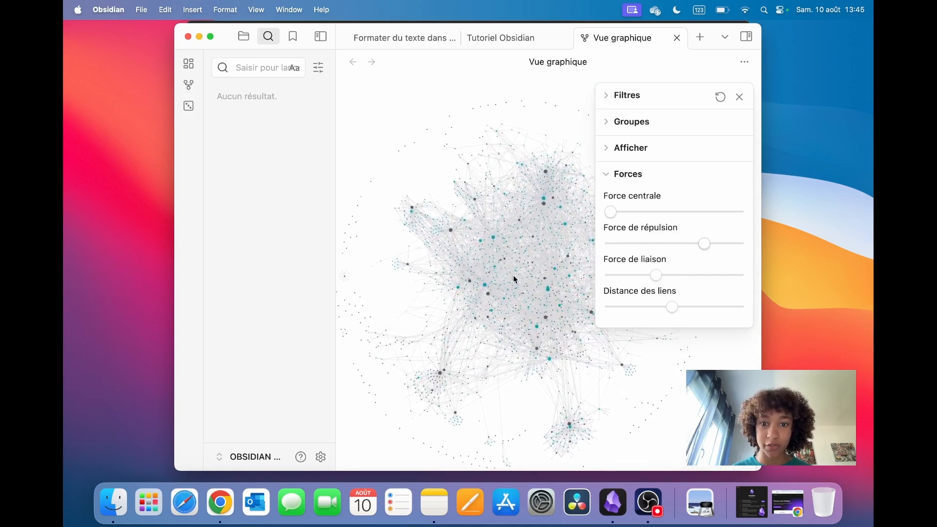
- Increase Force de liaison and Distance des liens slightly, and raise Force centrale to about a quarter of its range
{"action": "scroll", "coordinate": [515, 277], "scroll_direction": "down", "scroll_amount": 2}
{"action": "left_click_drag", "start_coordinate": [611, 367], "coordinate": [583, 372]}
{"action": "left_click_drag", "start_coordinate": [657, 279], "coordinate": [685, 307]}
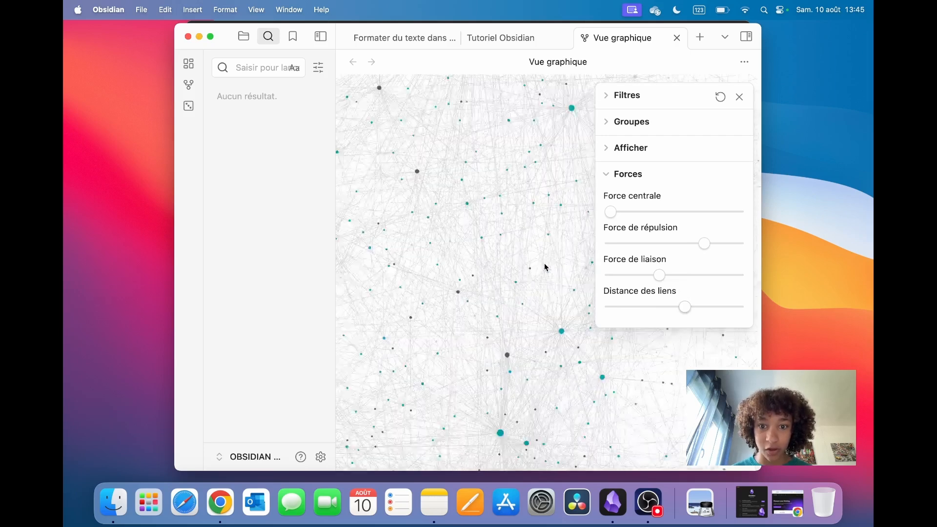
{"action": "left_click_drag", "start_coordinate": [611, 211], "coordinate": [643, 212]}
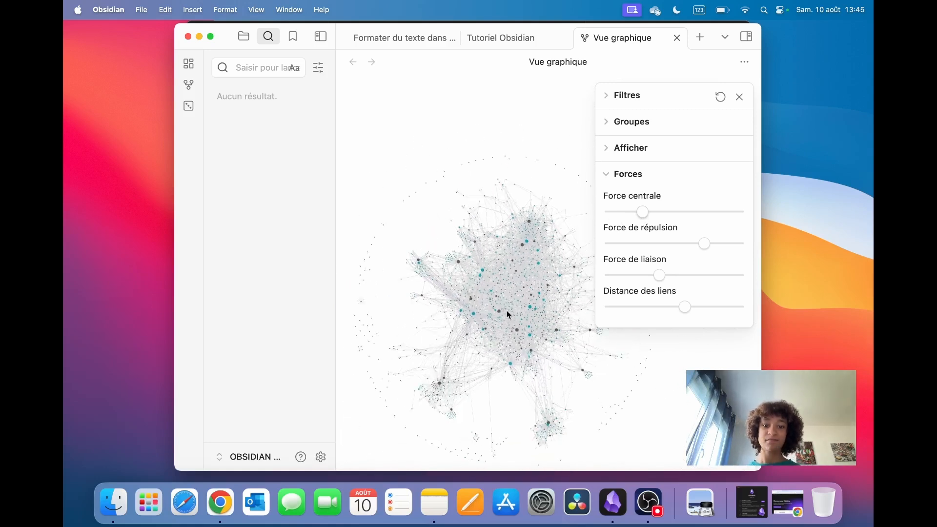
{"action": "scroll", "coordinate": [498, 245], "scroll_direction": "up", "scroll_amount": 5}
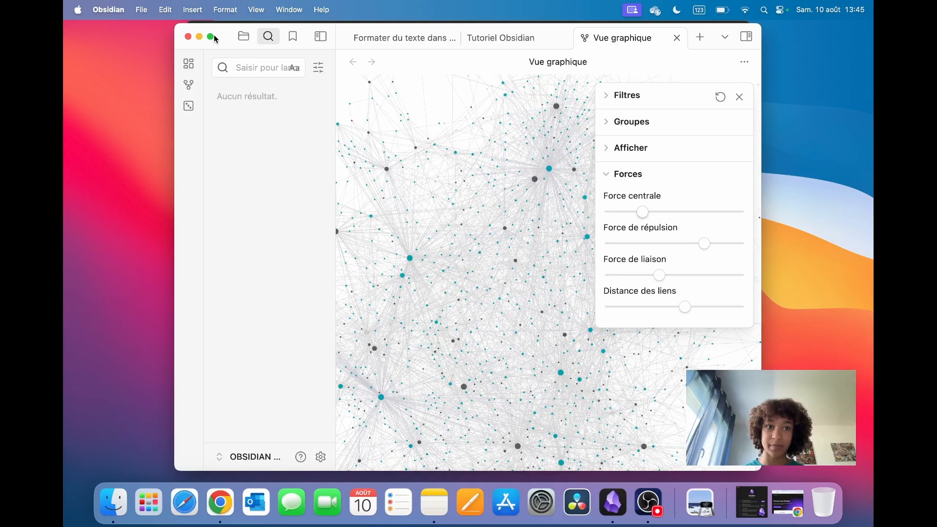
- Minimize the large vault's window to return to the TUTORIEL vault, and show the Mon livre note with both sidebars hidden
{"action": "left_click", "coordinate": [198, 38]}
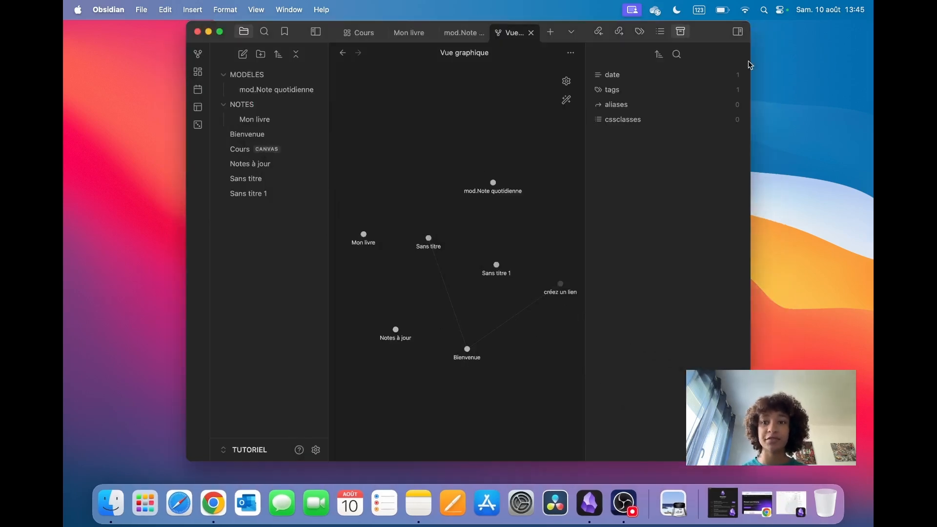
{"action": "left_click", "coordinate": [737, 31]}
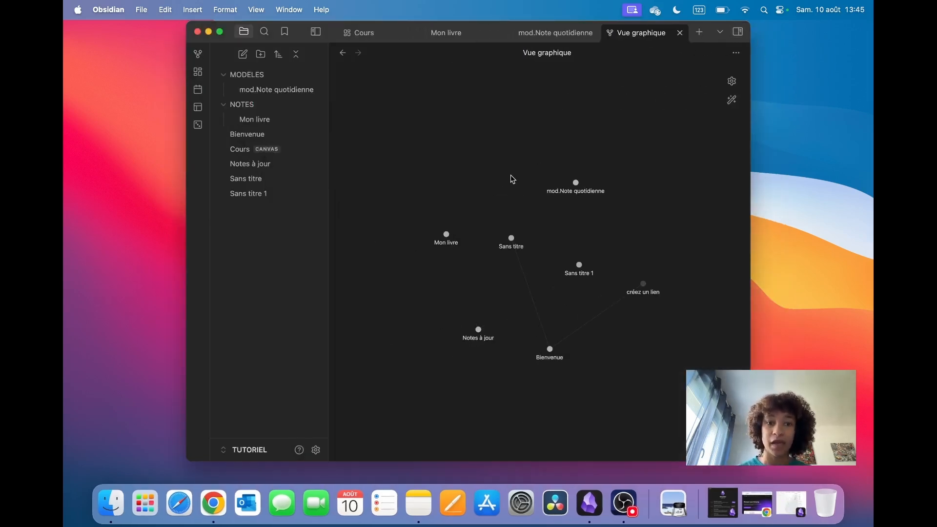
{"action": "left_click", "coordinate": [448, 35]}
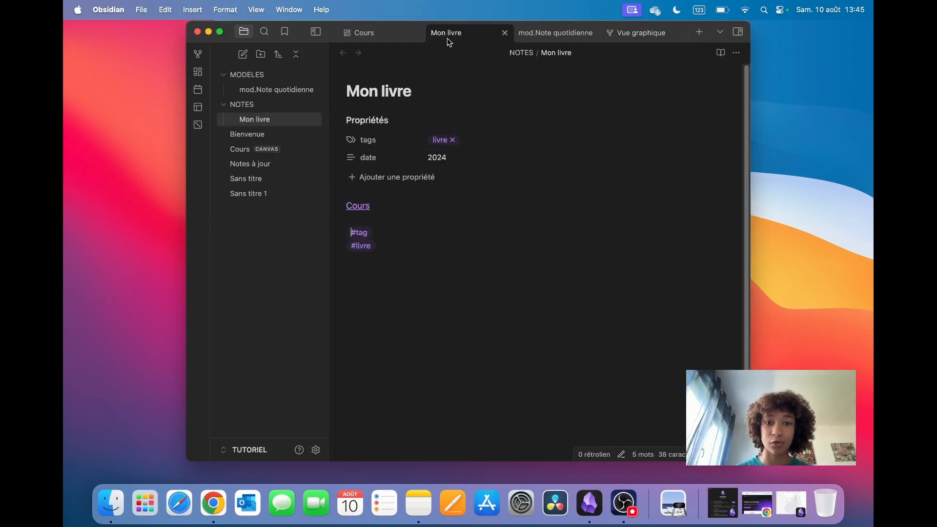
{"action": "left_click", "coordinate": [316, 32]}
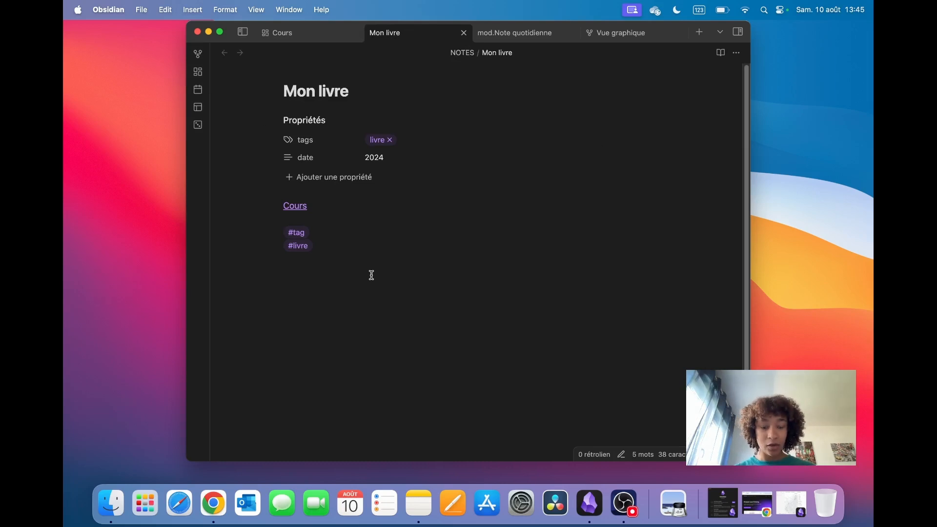
- Find the graph commands with "graphique" and open the graph view around the current file, Mon livre
{"action": "key", "text": "super+p"}
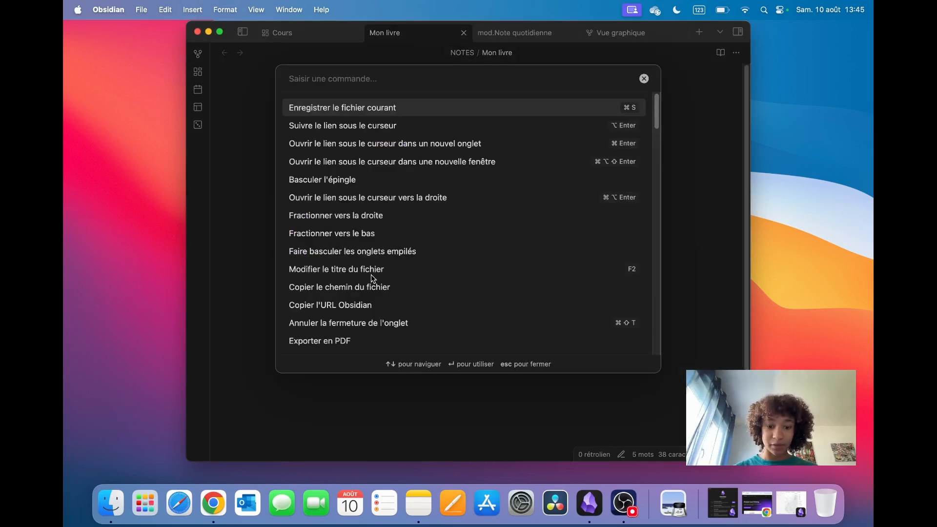
{"action": "type", "text": "gra^"}
{"action": "key", "text": "BackSpace"}
{"action": "type", "text": "phique"}
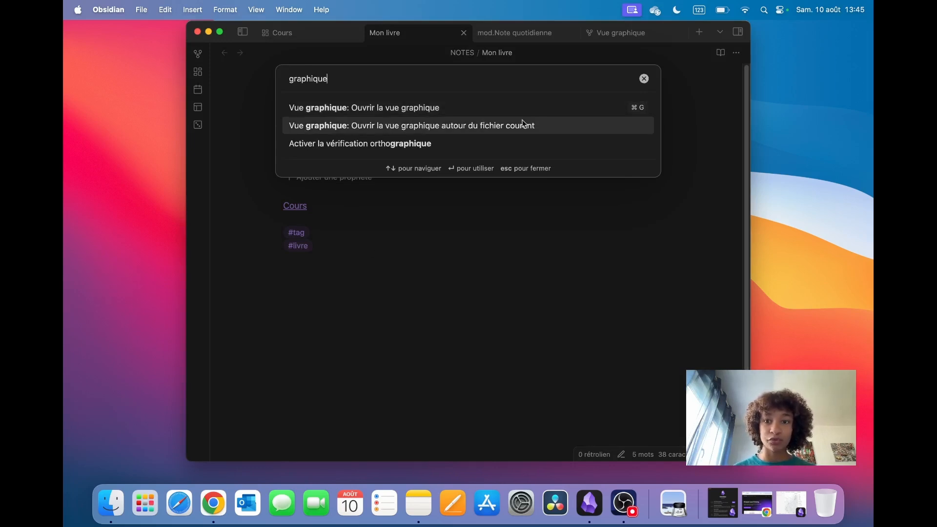
{"action": "left_click", "coordinate": [339, 127]}
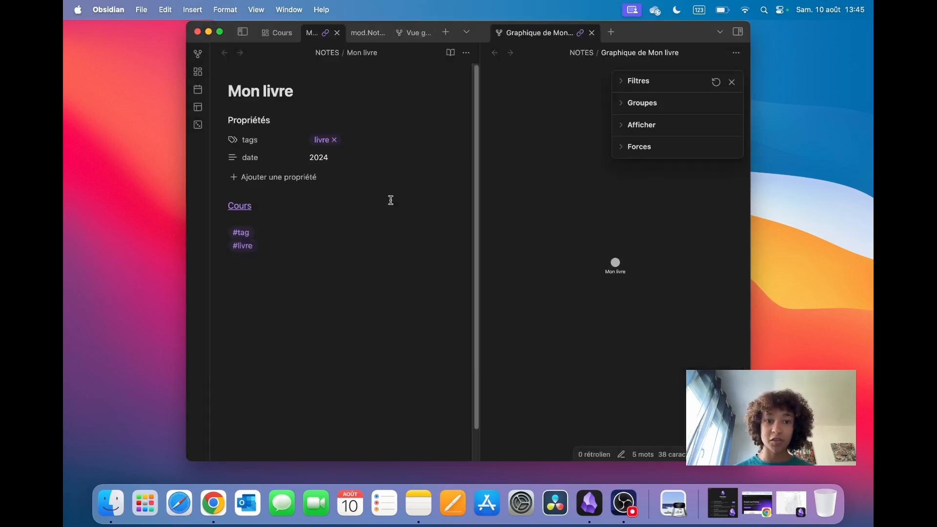
{"action": "scroll", "coordinate": [623, 256], "scroll_direction": "up", "scroll_amount": 3}
{"action": "scroll", "coordinate": [607, 274], "scroll_direction": "down", "scroll_amount": 3}
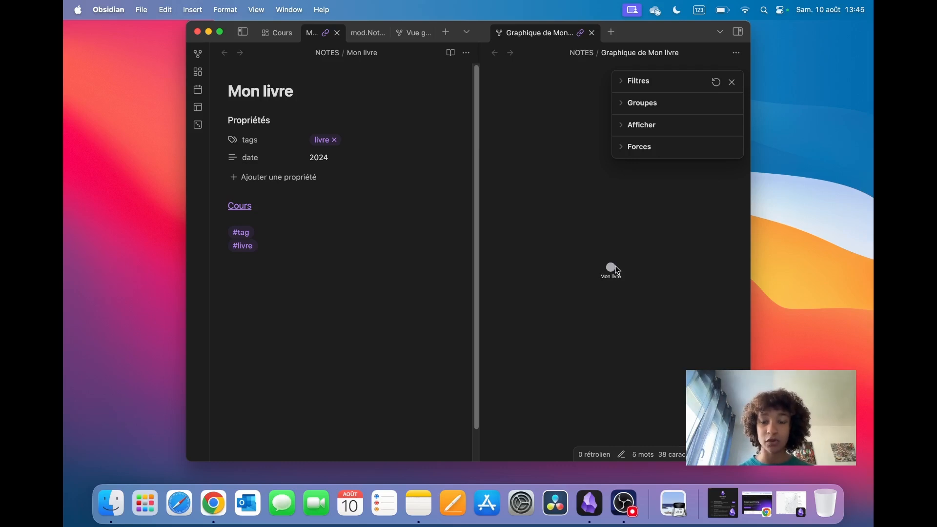
{"action": "scroll", "coordinate": [603, 230], "scroll_direction": "up", "scroll_amount": 2}
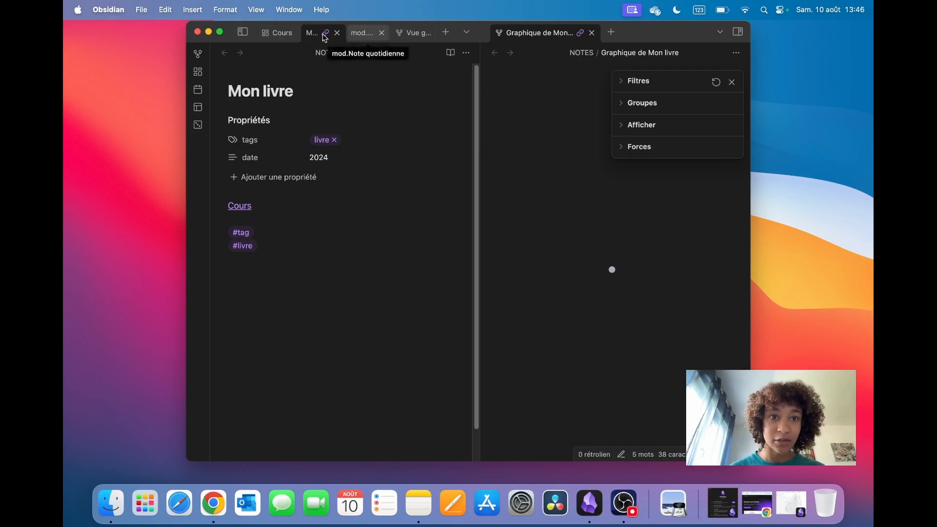
- In the mod.Note quotidienne template, add a link to the Mon livre note below "Idée principale"
{"action": "left_click", "coordinate": [366, 40]}
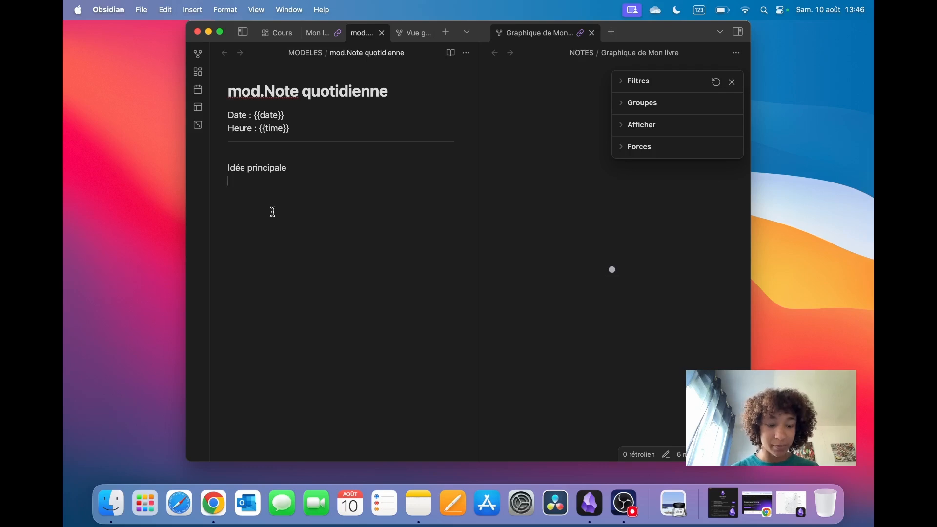
{"action": "type", "text": "[["}
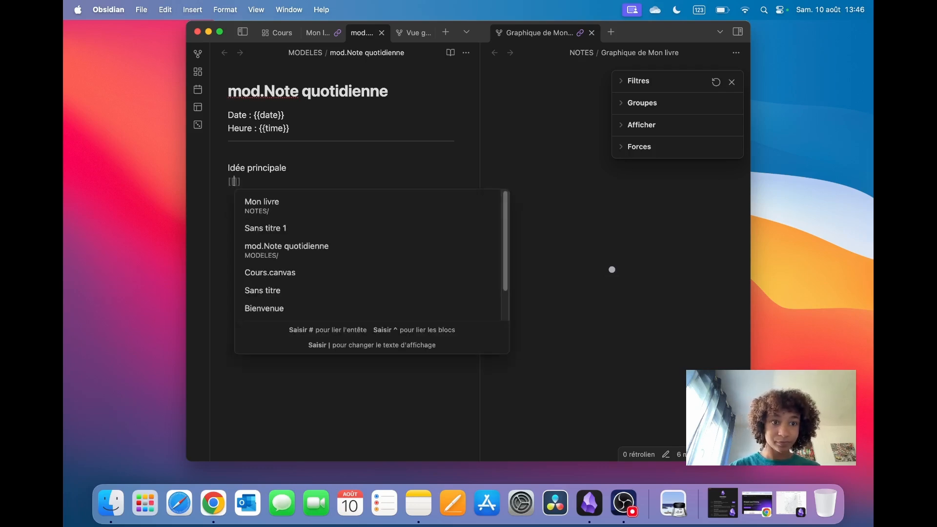
{"action": "type", "text": "mon"}
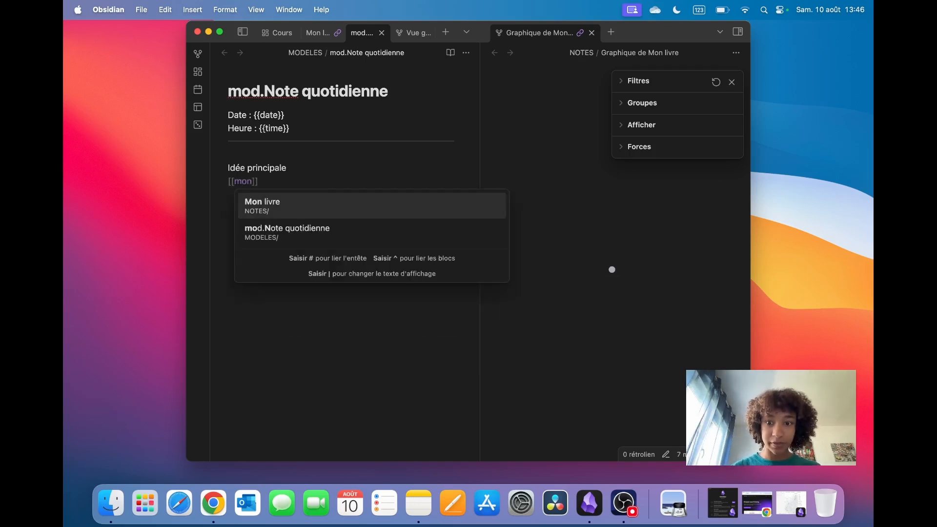
{"action": "key", "text": "Return"}
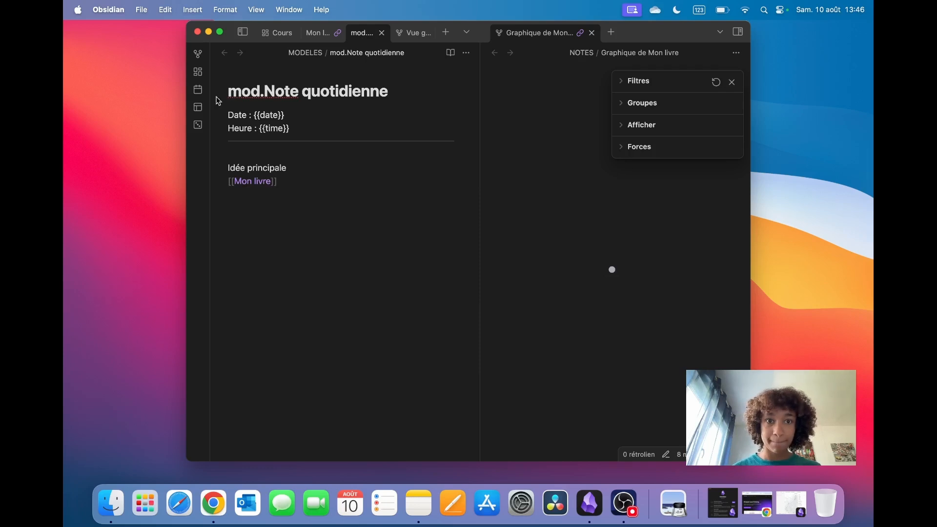
- Return to the Mon livre note and examine its local graph for the link with mod.Note quotidienne
{"action": "left_click", "coordinate": [315, 35]}
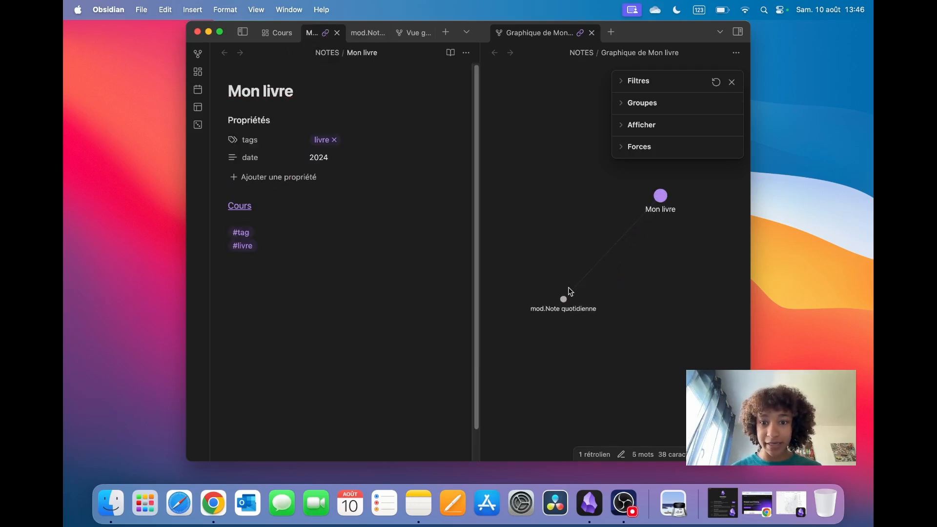
{"action": "scroll", "coordinate": [634, 263], "scroll_direction": "down", "scroll_amount": 5}
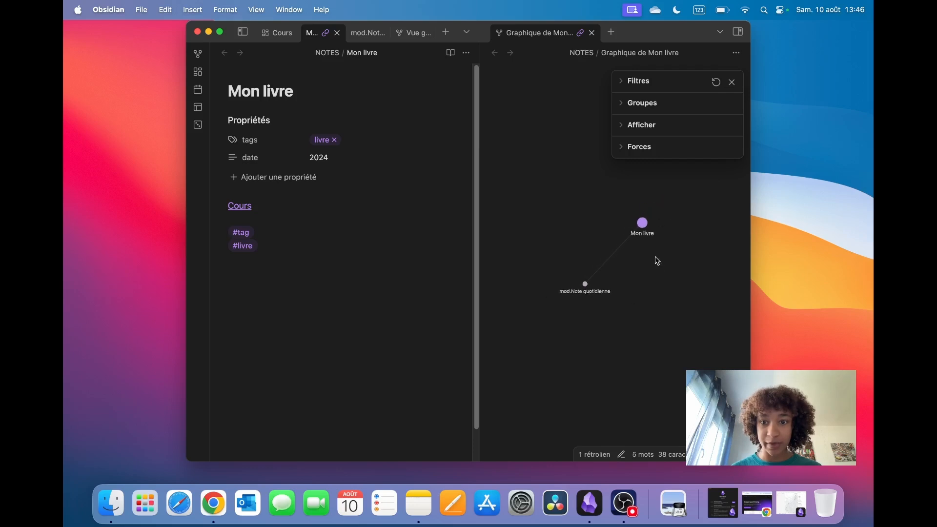
{"action": "scroll", "coordinate": [630, 266], "scroll_direction": "up", "scroll_amount": 3}
{"action": "scroll", "coordinate": [625, 256], "scroll_direction": "down", "scroll_amount": 4}
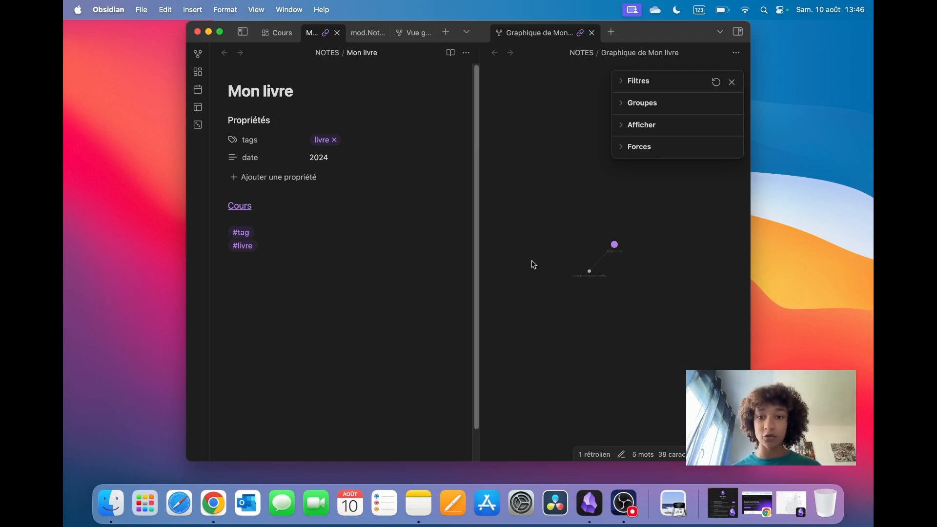
- Examine the depth filter of the Mon livre local graph and inspect its linked nodes at different zoom levels
{"action": "left_click", "coordinate": [623, 82]}
{"action": "left_click_drag", "start_coordinate": [625, 136], "coordinate": [673, 140]}
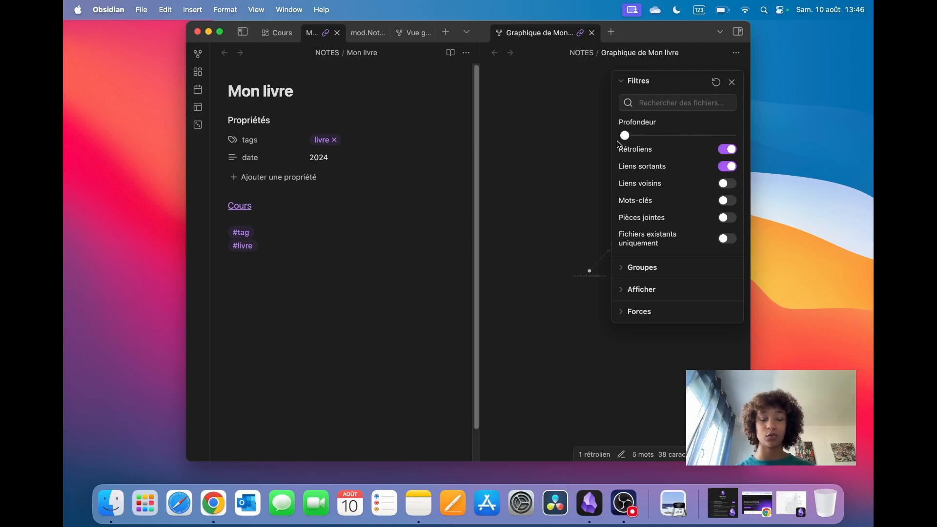
{"action": "left_click", "coordinate": [622, 84]}
{"action": "scroll", "coordinate": [609, 261], "scroll_direction": "up", "scroll_amount": 2}
{"action": "scroll", "coordinate": [628, 256], "scroll_direction": "down", "scroll_amount": 5}
{"action": "scroll", "coordinate": [627, 257], "scroll_direction": "up", "scroll_amount": 6}
{"action": "scroll", "coordinate": [609, 269], "scroll_direction": "down", "scroll_amount": 6}
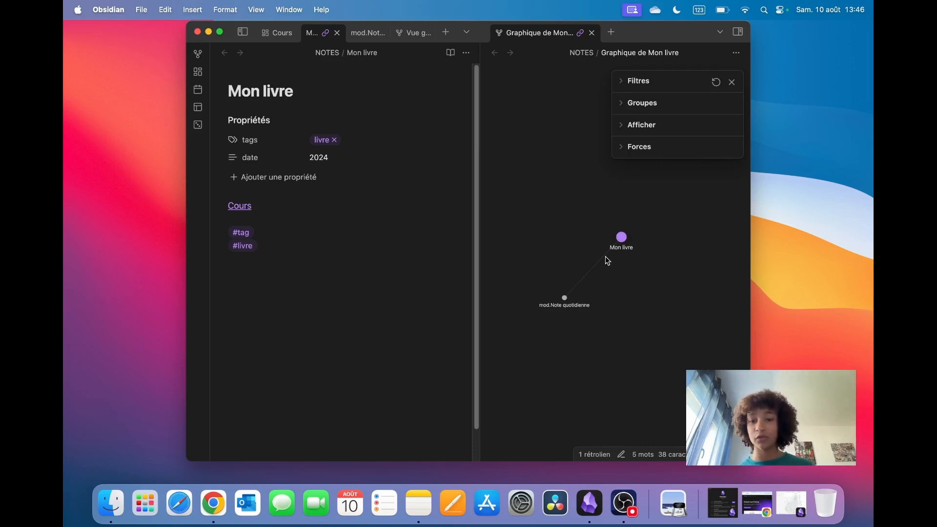
{"action": "scroll", "coordinate": [607, 260], "scroll_direction": "down", "scroll_amount": 2}
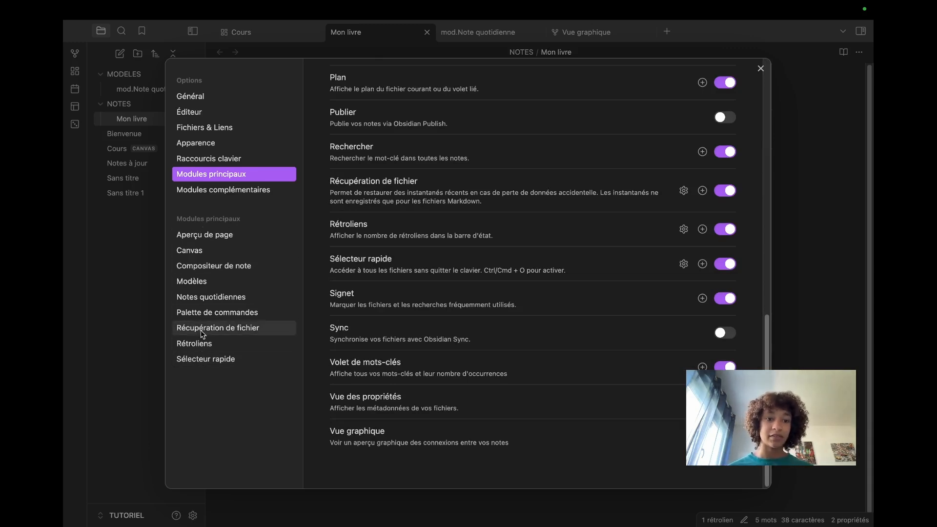
- Review the core plugin settings for page preview, Canvas, note composer, templates and daily notes, and close the settings
{"action": "left_click", "coordinate": [201, 239]}
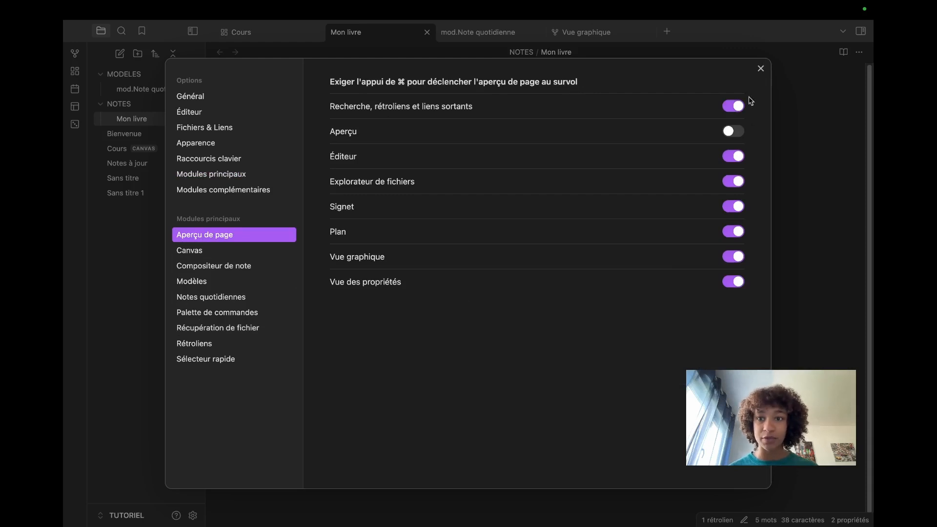
{"action": "left_click", "coordinate": [206, 250]}
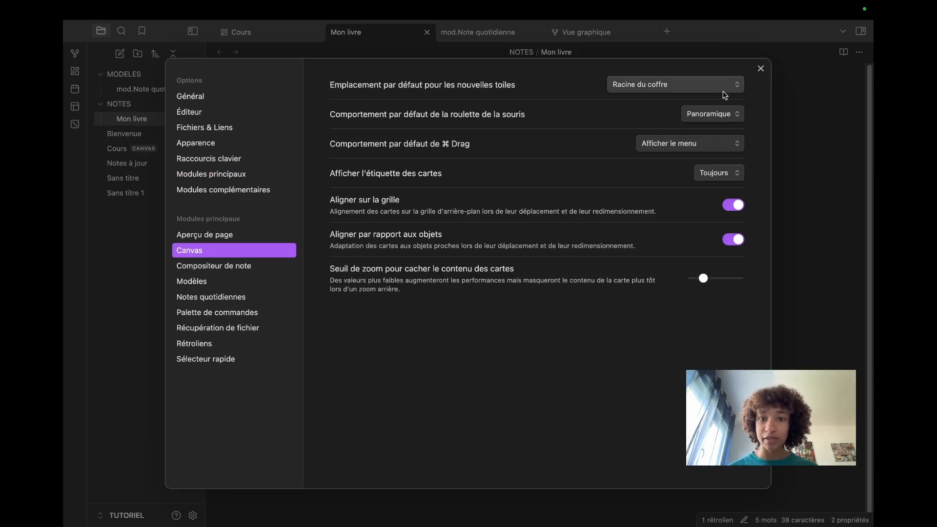
{"action": "left_click", "coordinate": [194, 269]}
{"action": "left_click", "coordinate": [194, 284]}
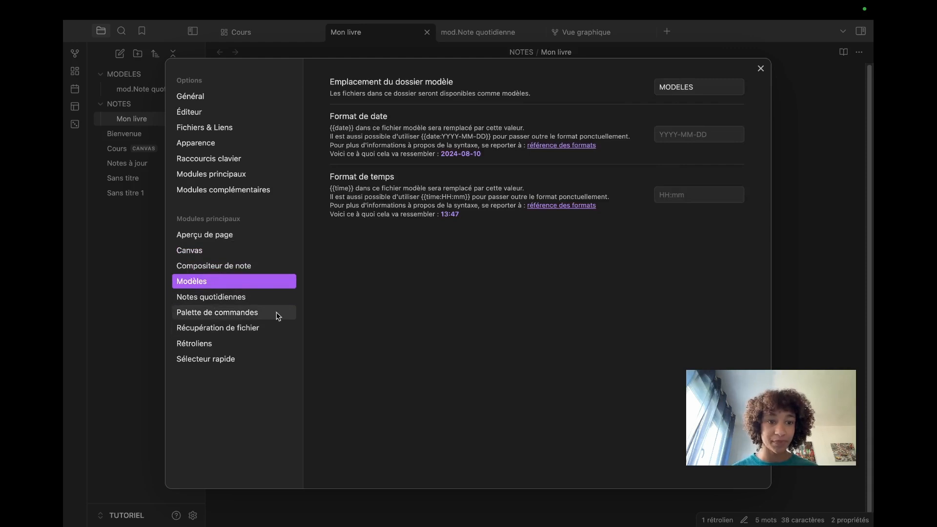
{"action": "left_click", "coordinate": [222, 299]}
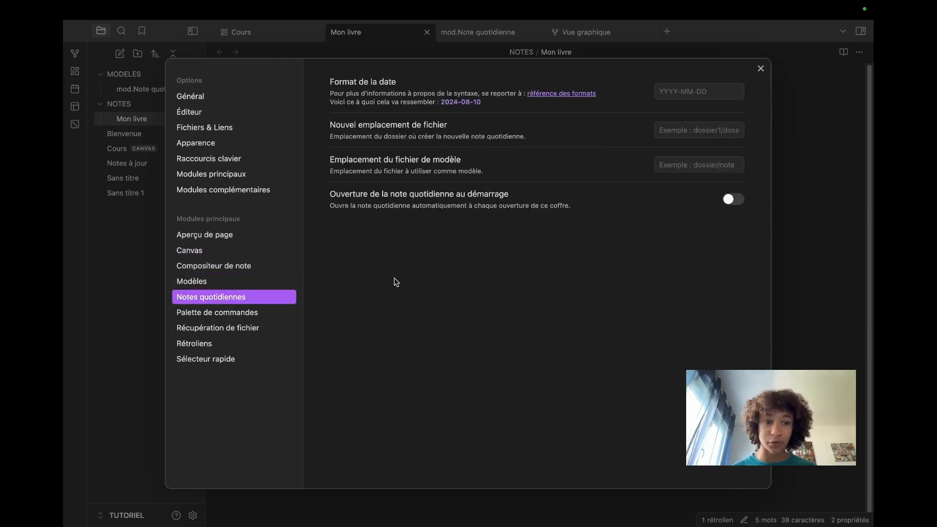
{"action": "left_click", "coordinate": [196, 251]}
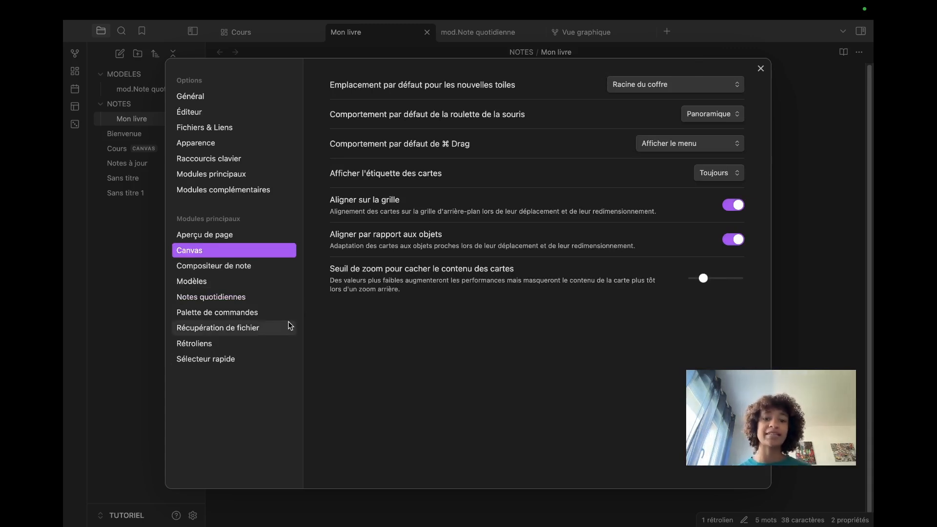
{"action": "left_click", "coordinate": [760, 68]}
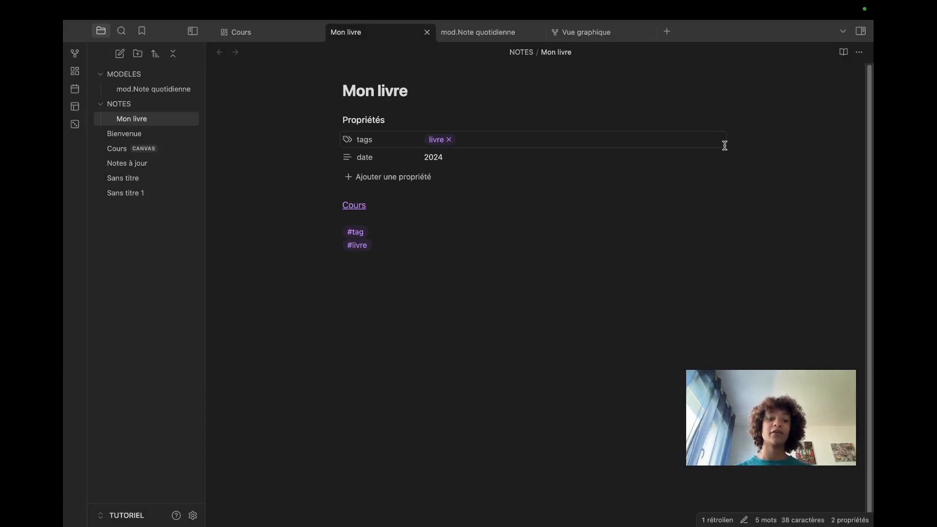
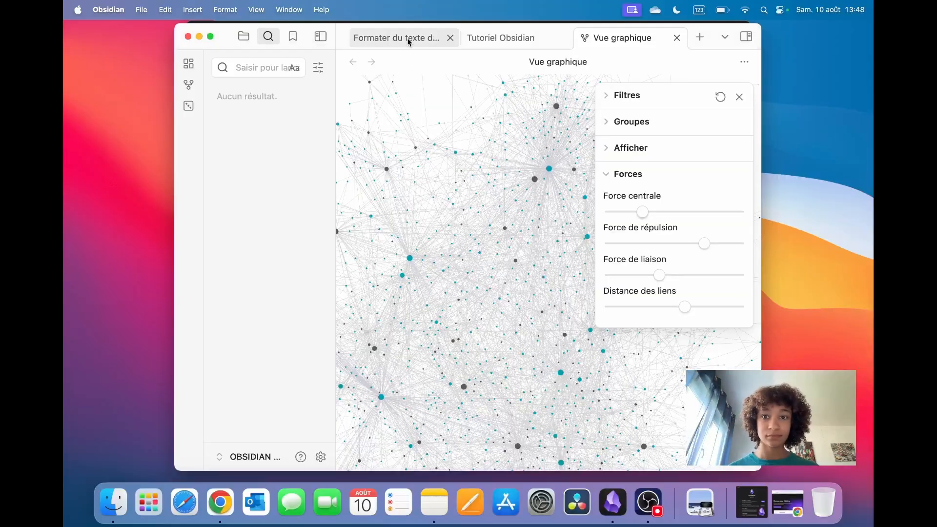
- Show the note "Formater du texte dans Obsidian" in the large vault and examine the Markdown markers of headings 1 and 2
{"action": "left_click", "coordinate": [407, 37]}
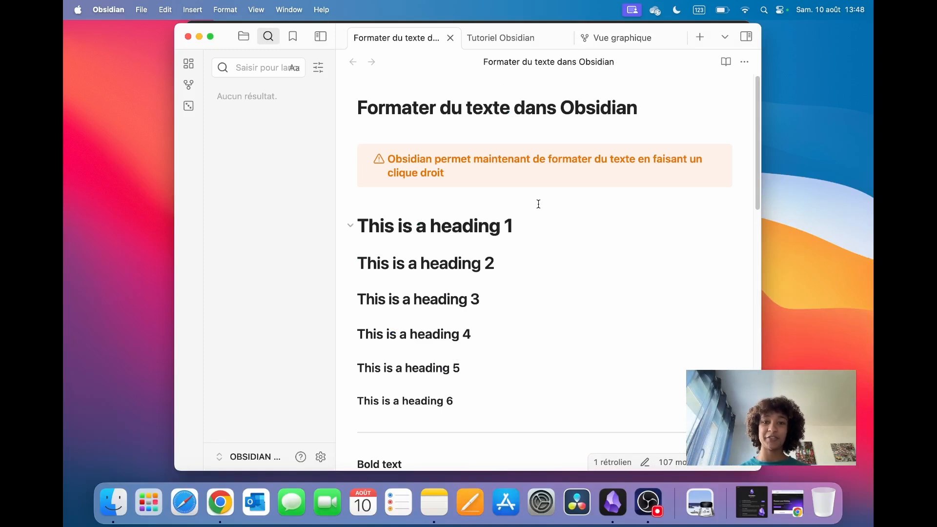
{"action": "left_click_drag", "start_coordinate": [658, 105], "coordinate": [355, 104]}
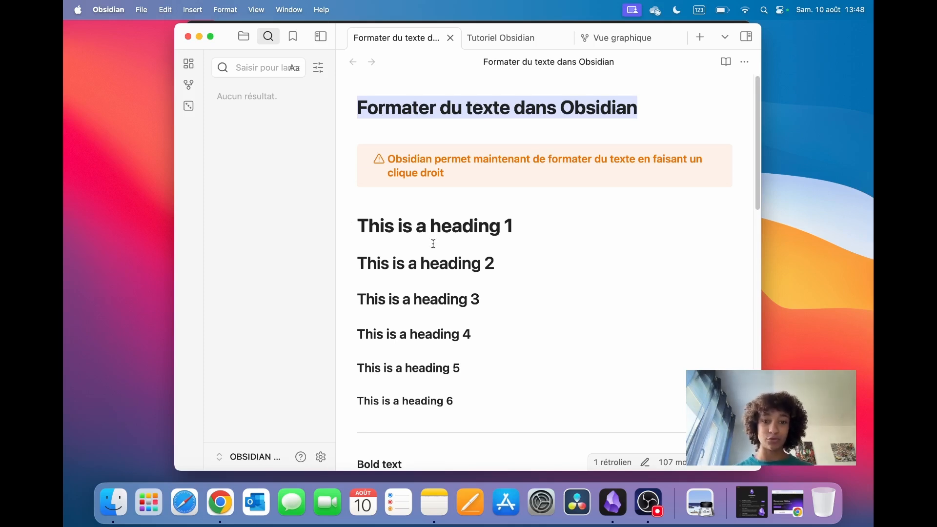
{"action": "scroll", "coordinate": [433, 244], "scroll_direction": "down", "scroll_amount": 5}
{"action": "scroll", "coordinate": [468, 246], "scroll_direction": "up", "scroll_amount": 5}
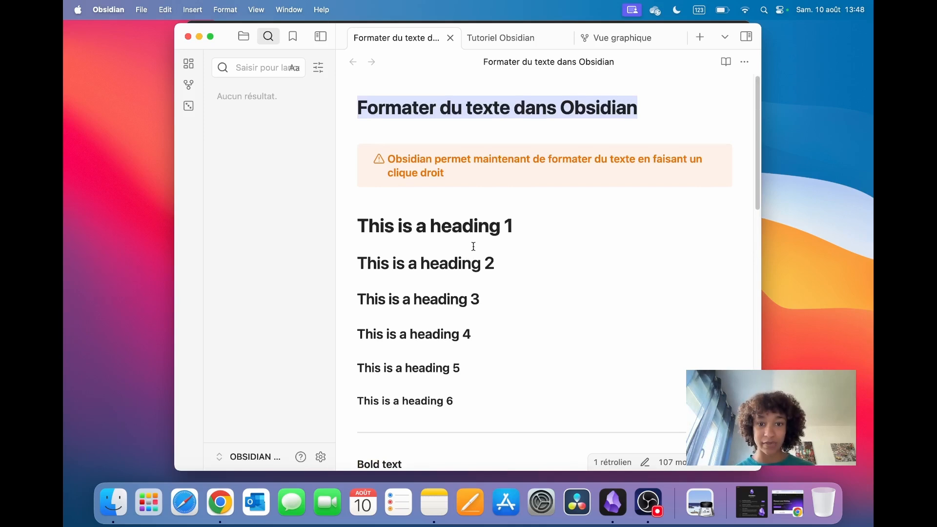
{"action": "left_click", "coordinate": [437, 234]}
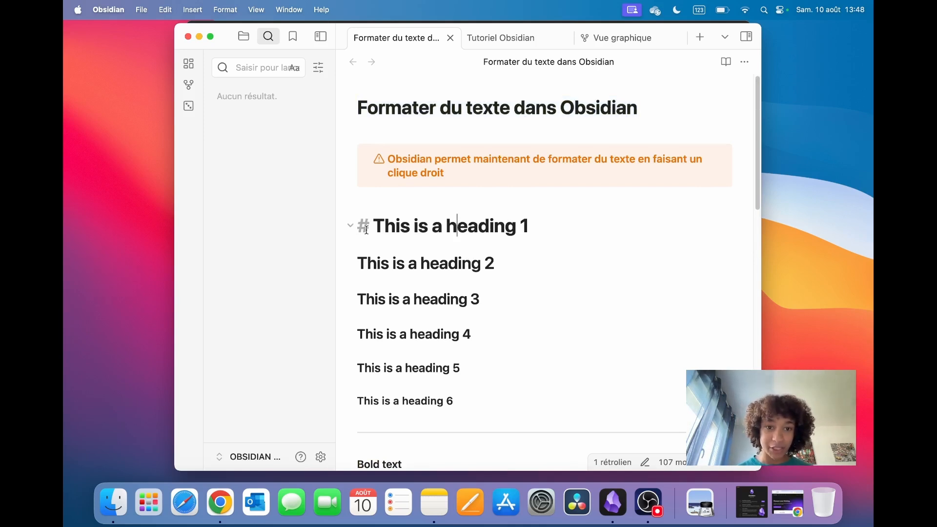
{"action": "left_click", "coordinate": [399, 264]}
{"action": "left_click", "coordinate": [358, 225]}
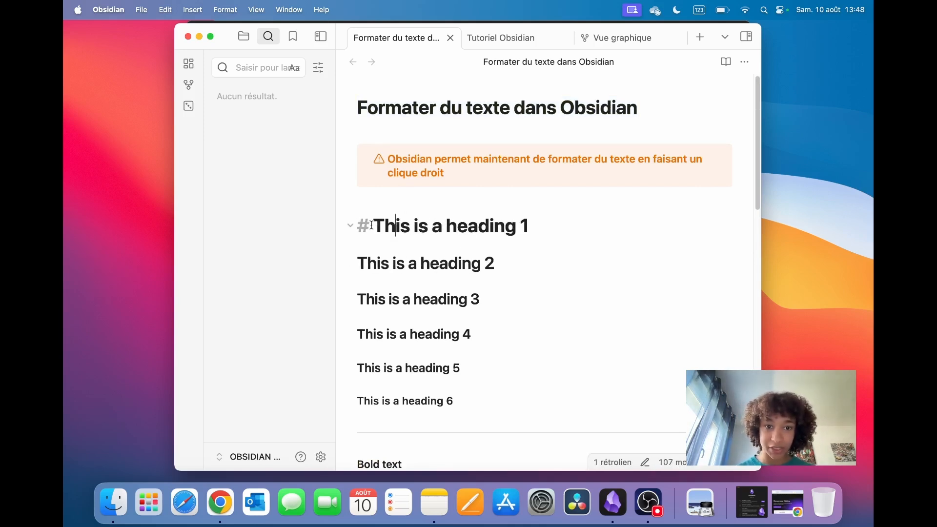
{"action": "left_click", "coordinate": [398, 264]}
{"action": "left_click", "coordinate": [356, 263]}
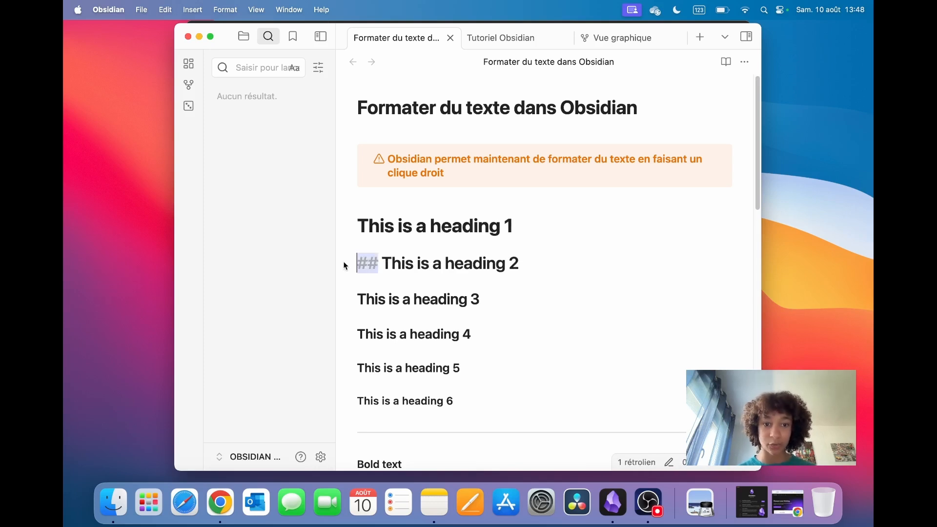
- Examine the Markdown markers around the bold, italic and highlighted sample text and before the first bulleted list item
{"action": "scroll", "coordinate": [457, 270], "scroll_direction": "down", "scroll_amount": 5}
{"action": "left_click", "coordinate": [378, 235]}
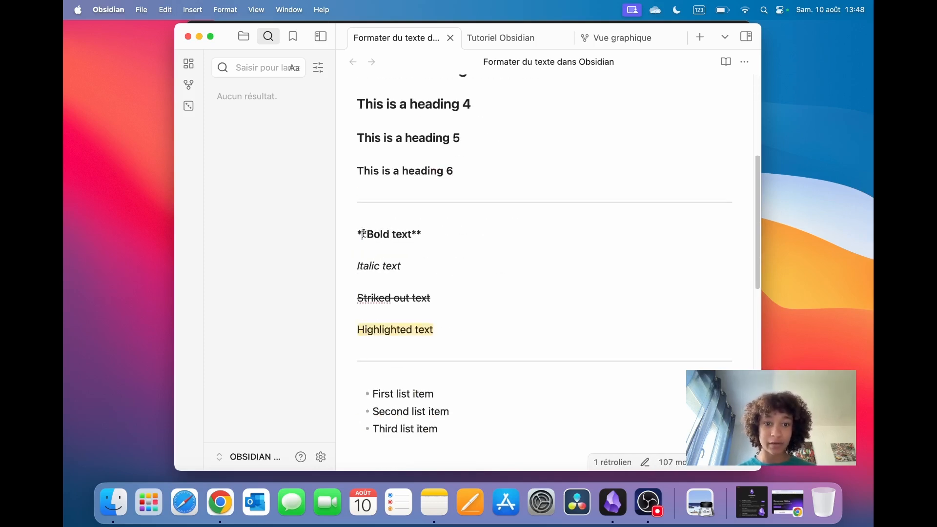
{"action": "left_click", "coordinate": [378, 266]}
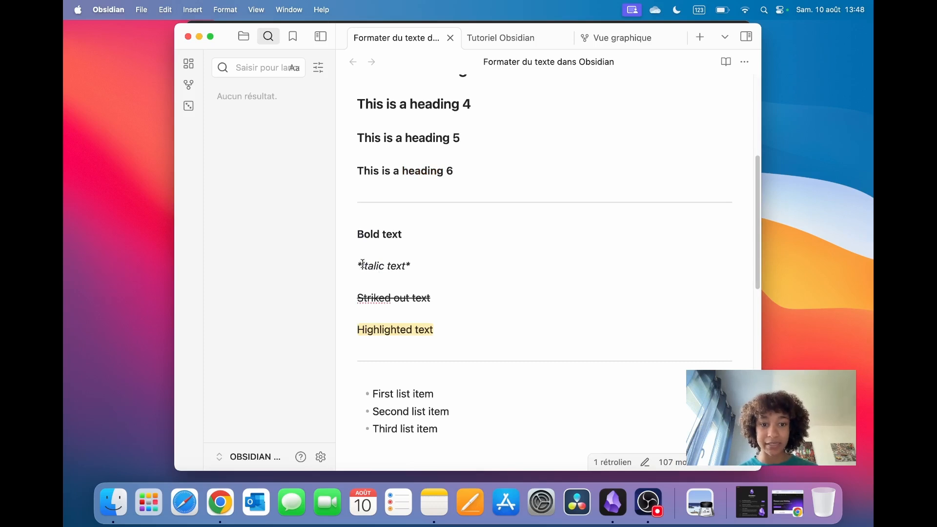
{"action": "left_click", "coordinate": [383, 331]}
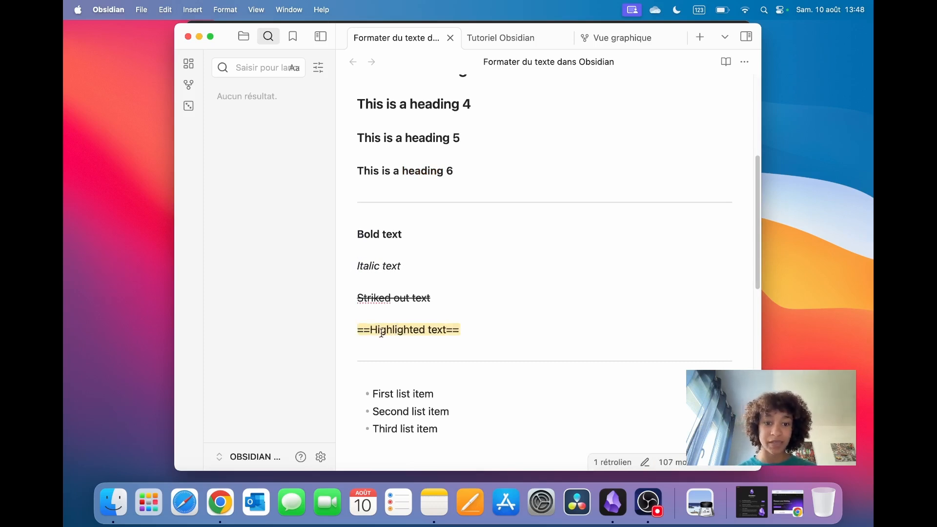
{"action": "left_click_drag", "start_coordinate": [369, 331], "coordinate": [352, 330]}
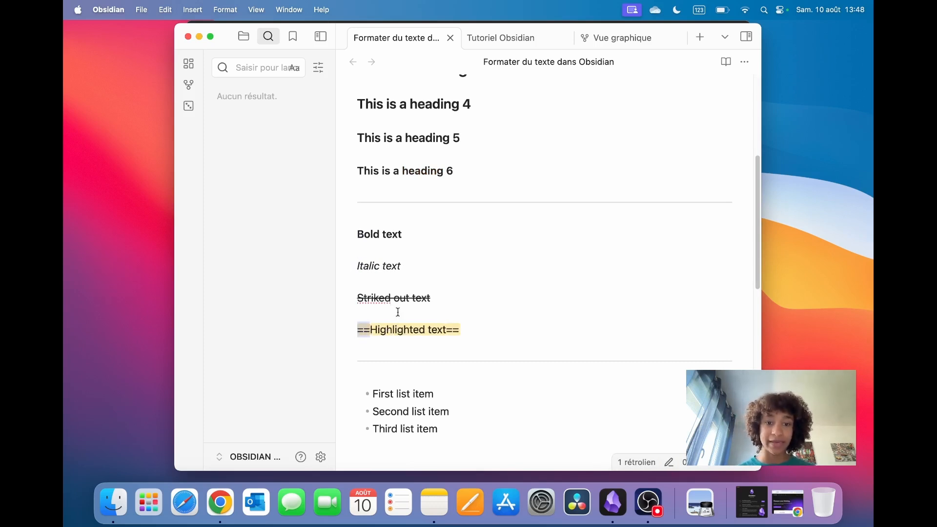
{"action": "scroll", "coordinate": [589, 254], "scroll_direction": "down", "scroll_amount": 4}
{"action": "left_click", "coordinate": [375, 304]}
{"action": "scroll", "coordinate": [397, 268], "scroll_direction": "down", "scroll_amount": 3}
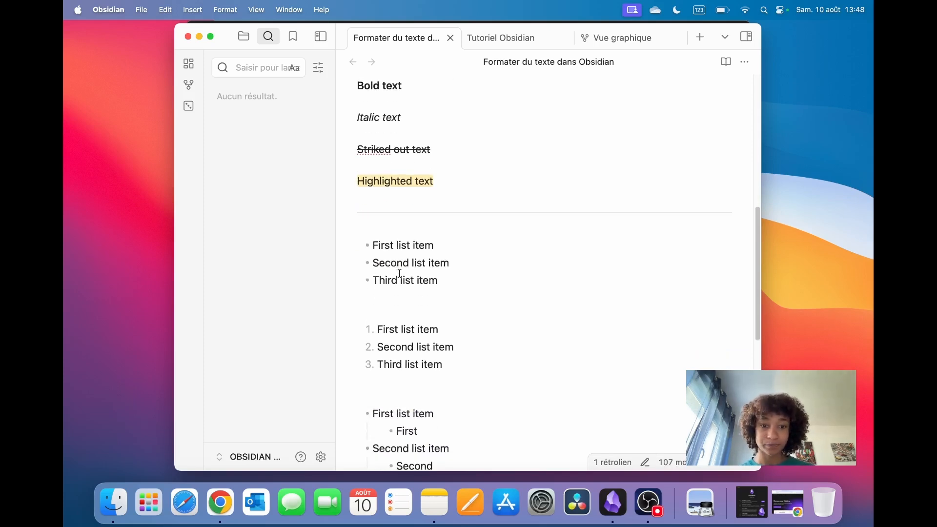
{"action": "left_click", "coordinate": [367, 243]}
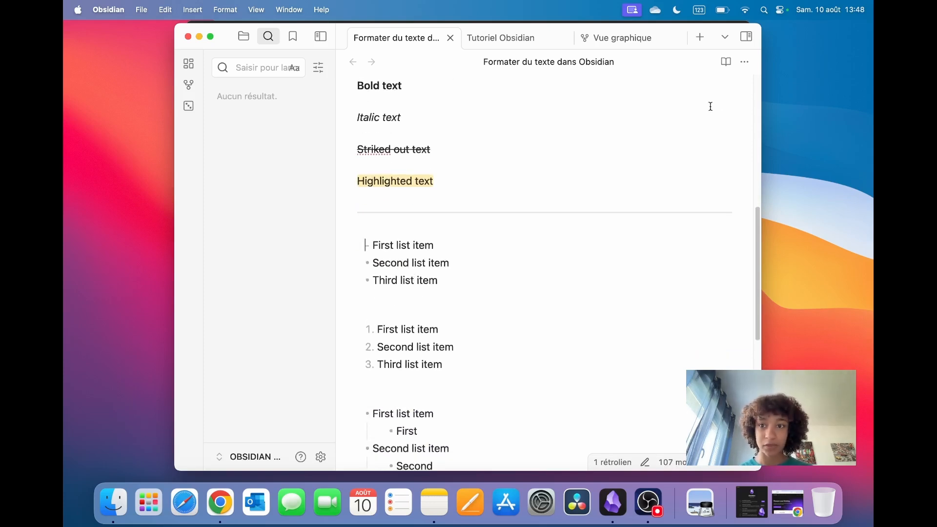
- Try out the sample task checkboxes below the lists, leaving "This is a completed task." unchecked
{"action": "scroll", "coordinate": [483, 268], "scroll_direction": "down", "scroll_amount": 1}
{"action": "scroll", "coordinate": [369, 312], "scroll_direction": "down", "scroll_amount": 13}
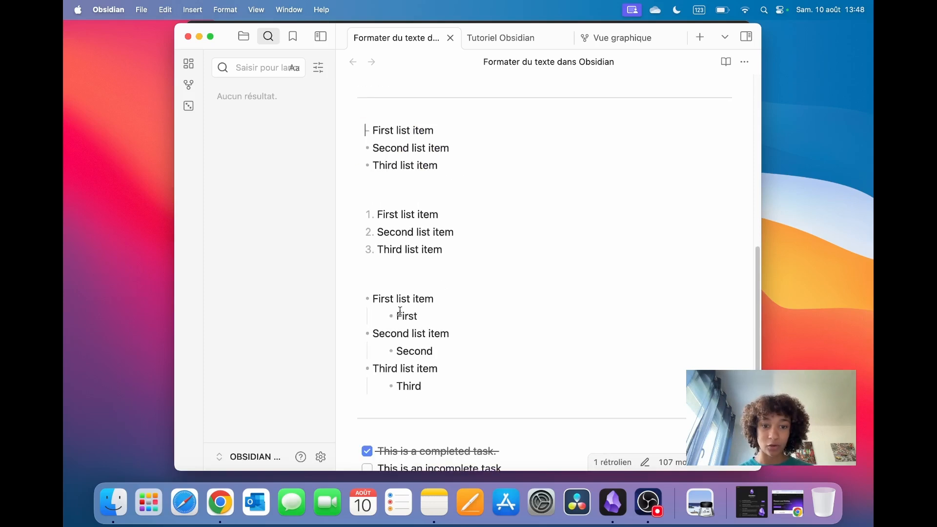
{"action": "left_click", "coordinate": [366, 276]}
{"action": "left_click", "coordinate": [367, 254]}
{"action": "left_click", "coordinate": [367, 272]}
{"action": "scroll", "coordinate": [544, 290], "scroll_direction": "up", "scroll_amount": 20}
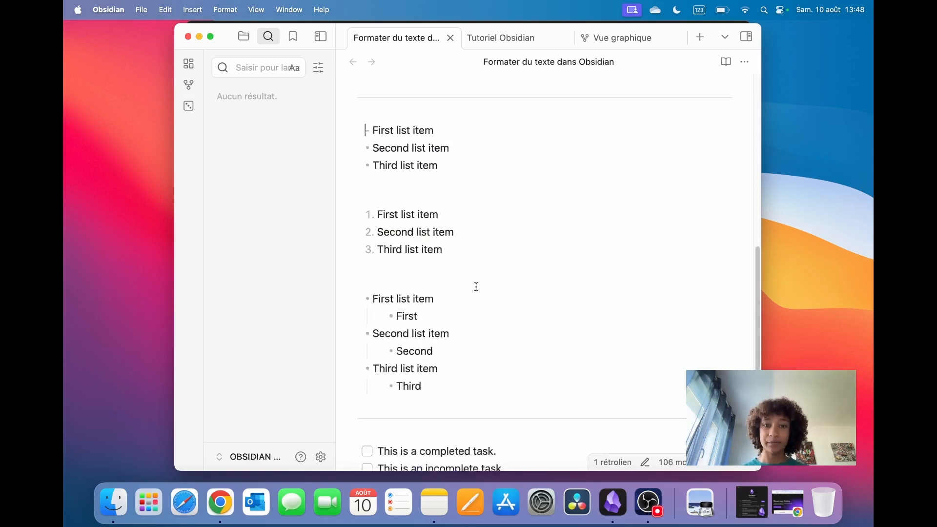
- Add the line "texte en gras" below "Bold text", separated from it by a blank line
{"action": "scroll", "coordinate": [545, 290], "scroll_direction": "down", "scroll_amount": 5}
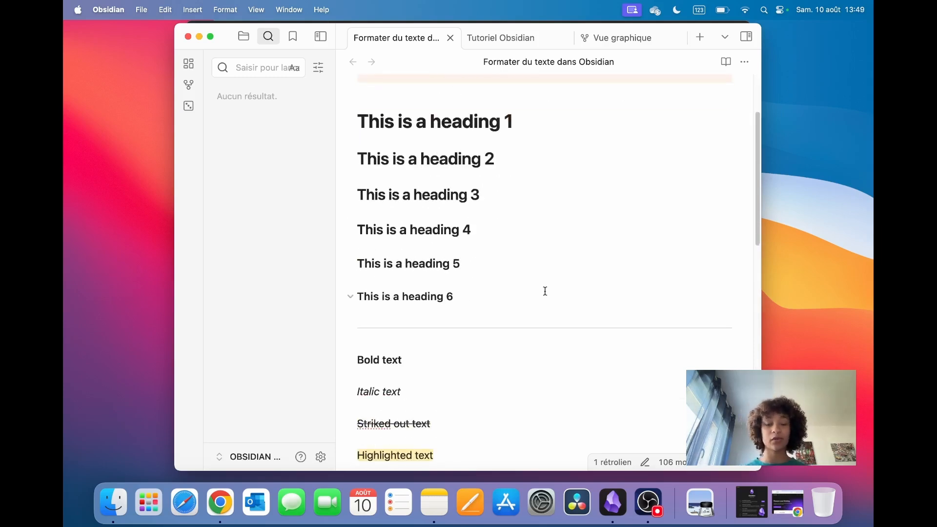
{"action": "scroll", "coordinate": [545, 291], "scroll_direction": "up", "scroll_amount": 5}
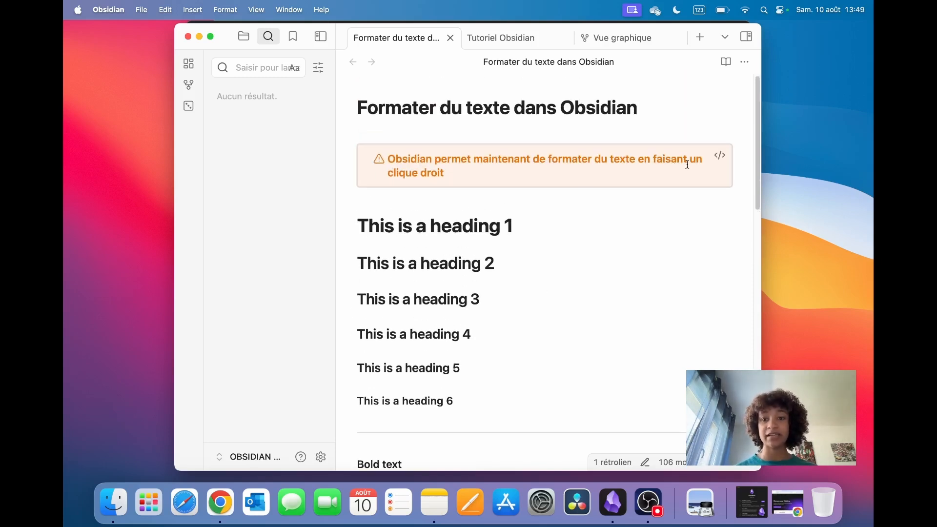
{"action": "scroll", "coordinate": [558, 293], "scroll_direction": "down", "scroll_amount": 15}
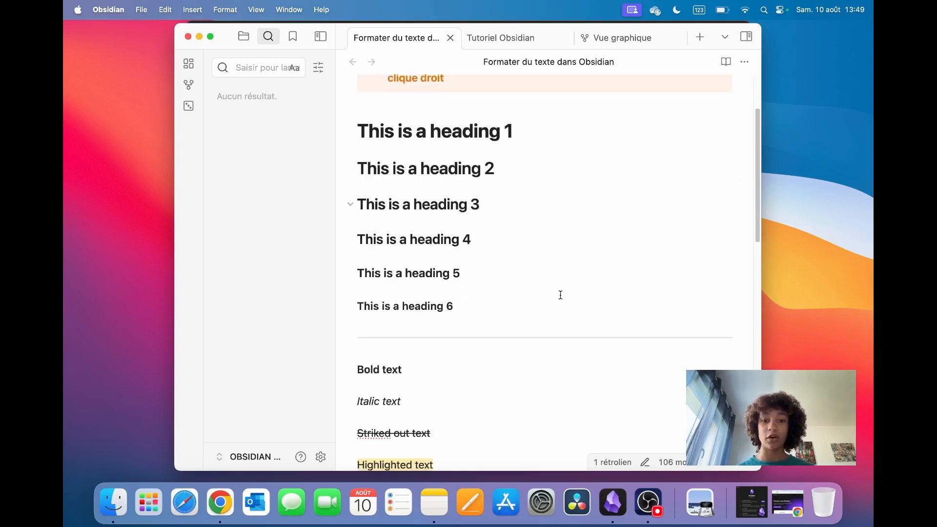
{"action": "left_click", "coordinate": [374, 163]}
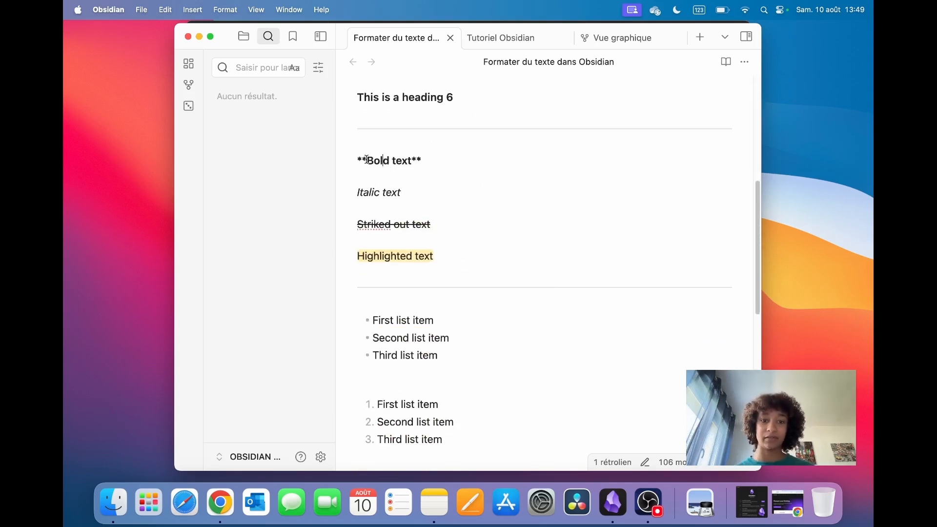
{"action": "left_click", "coordinate": [429, 158]}
{"action": "key", "text": "Return"}
{"action": "key", "text": "Return"}
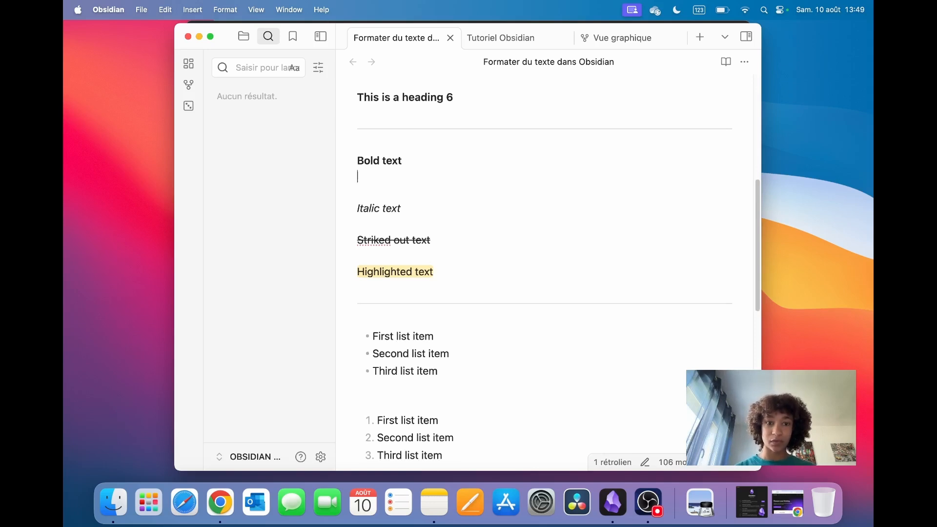
{"action": "type", "text": "texte en gras"}
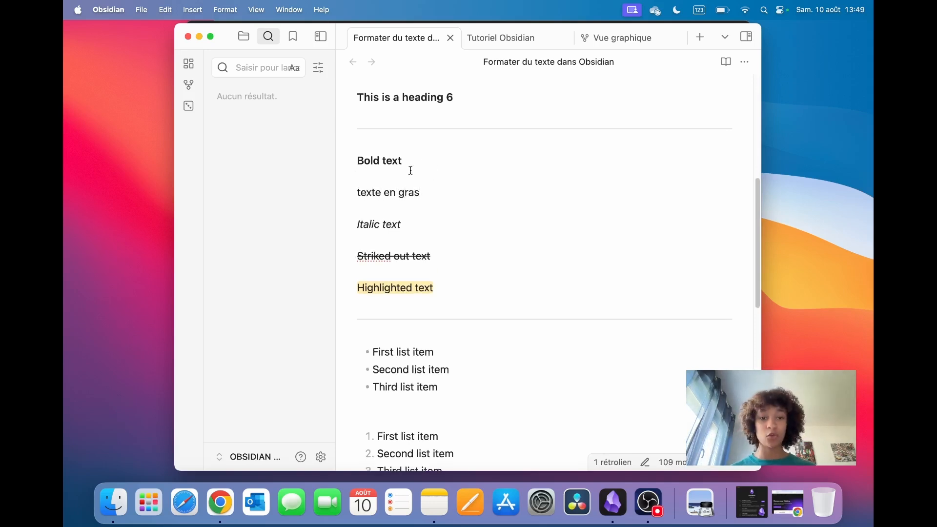
- Format the line "texte en gras" as bold using the Gras formatting option
{"action": "left_click_drag", "start_coordinate": [425, 195], "coordinate": [356, 192]}
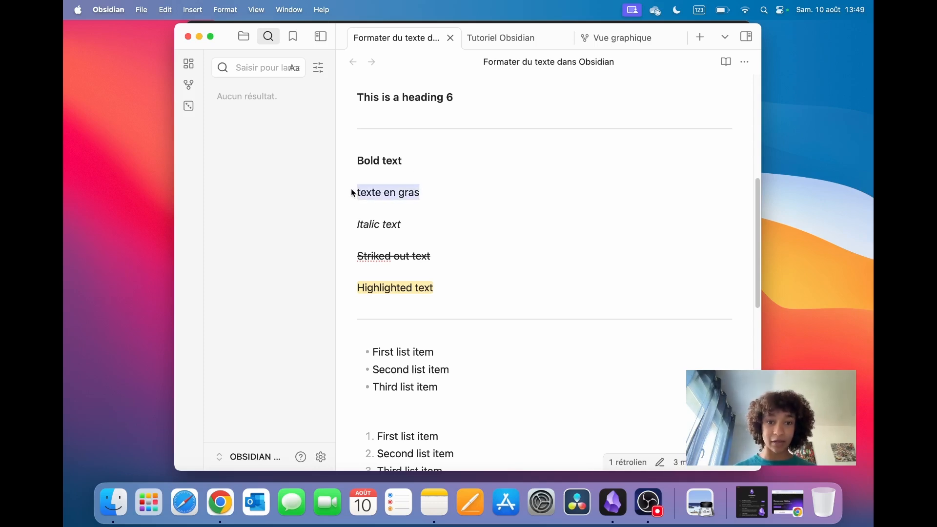
{"action": "right_click", "coordinate": [387, 190]}
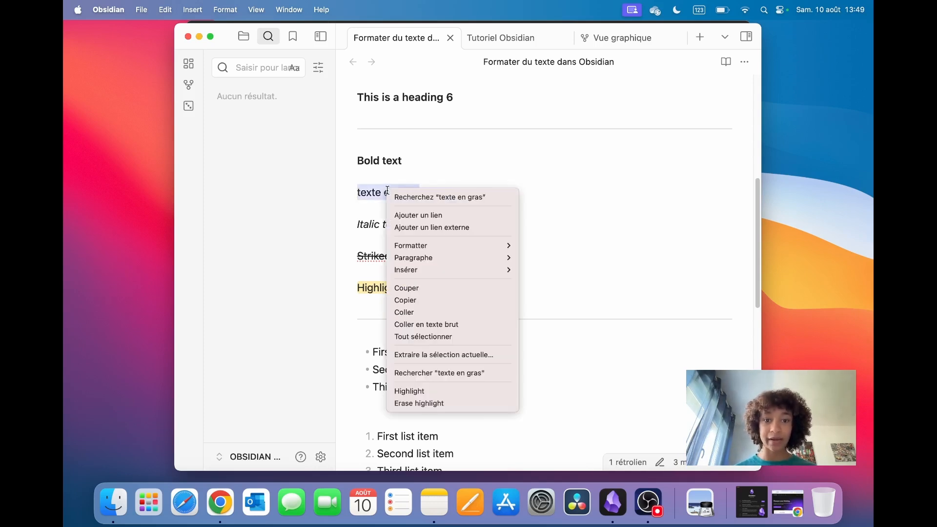
{"action": "mouse_move", "coordinate": [420, 243]}
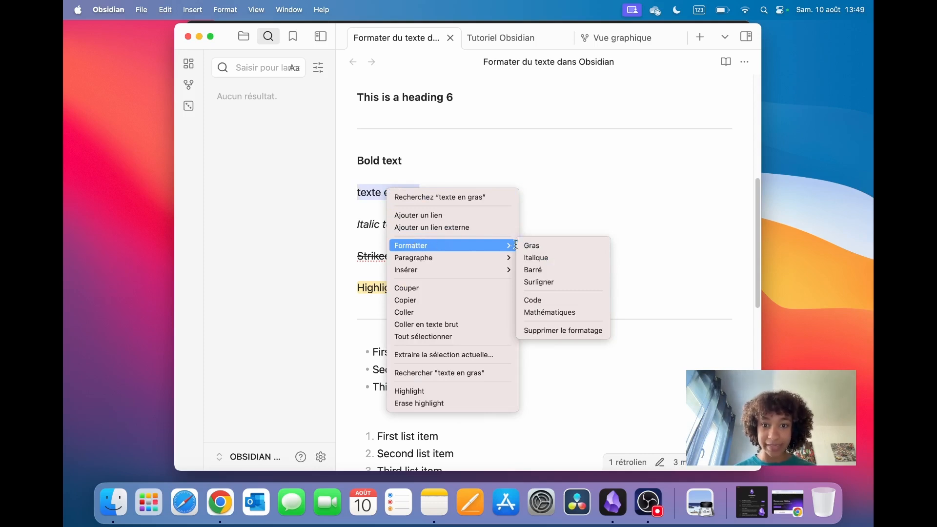
{"action": "left_click", "coordinate": [532, 245]}
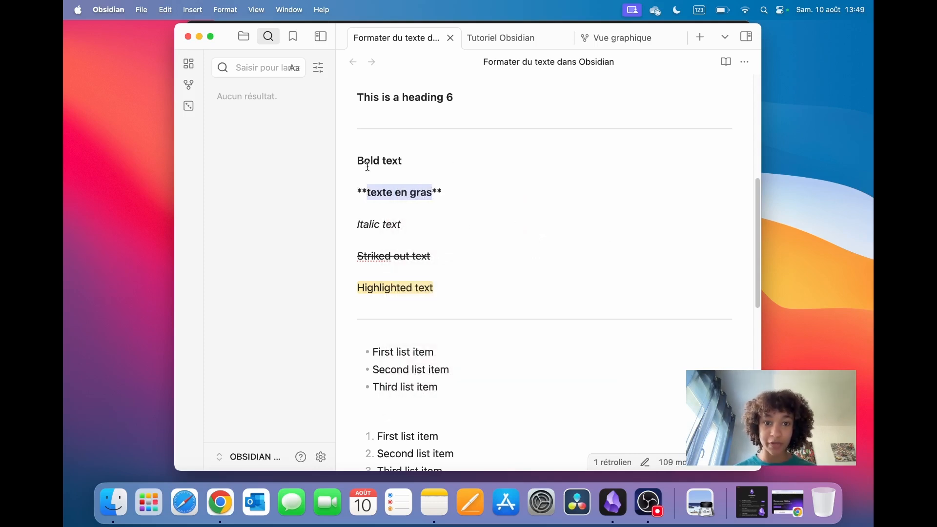
{"action": "left_click", "coordinate": [446, 202]}
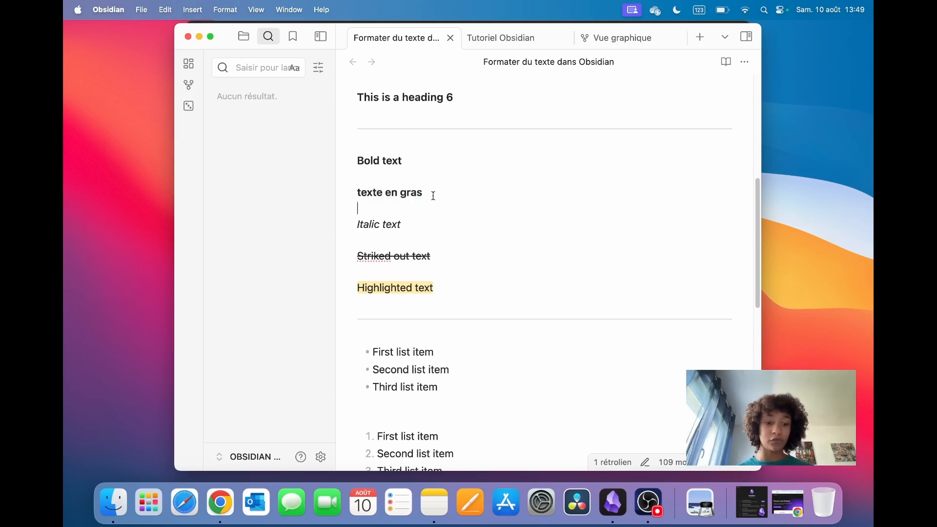
- Remove the bold formatting from the line "texte en gras"
{"action": "triple_click", "coordinate": [433, 195]}
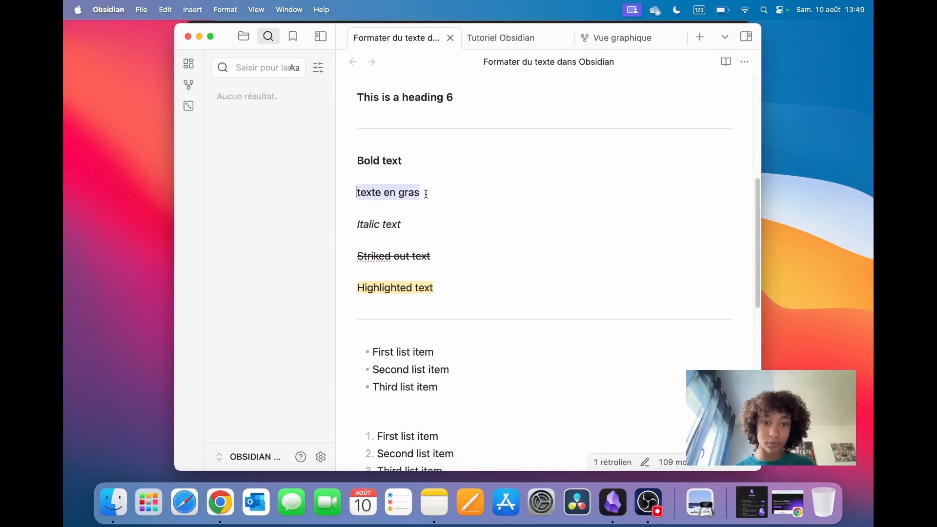
{"action": "left_click", "coordinate": [410, 178]}
{"action": "left_click_drag", "start_coordinate": [411, 179], "coordinate": [422, 202]}
- Turn the line "texte en gras" into a level 4 heading using the Titre 4 paragraph style
{"action": "scroll", "coordinate": [467, 244], "scroll_direction": "up", "scroll_amount": 6}
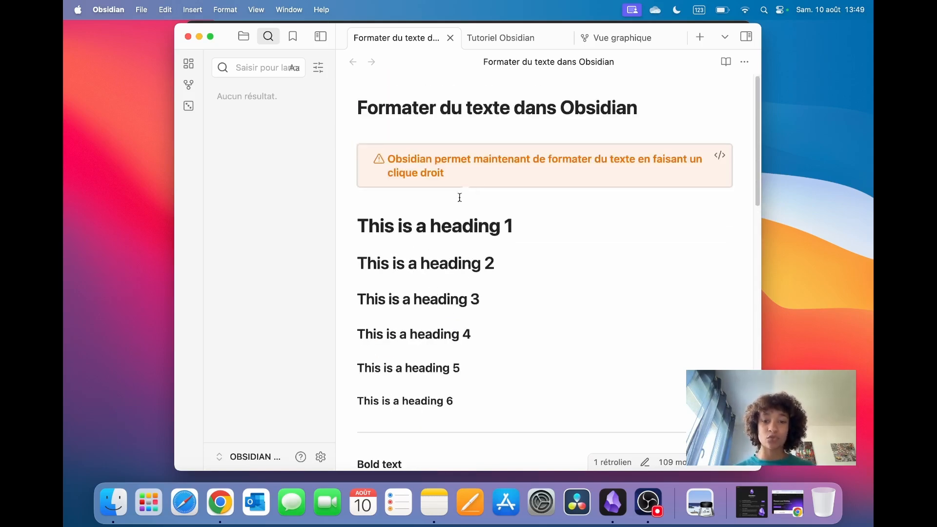
{"action": "left_click", "coordinate": [413, 230]}
{"action": "scroll", "coordinate": [461, 263], "scroll_direction": "down", "scroll_amount": 4}
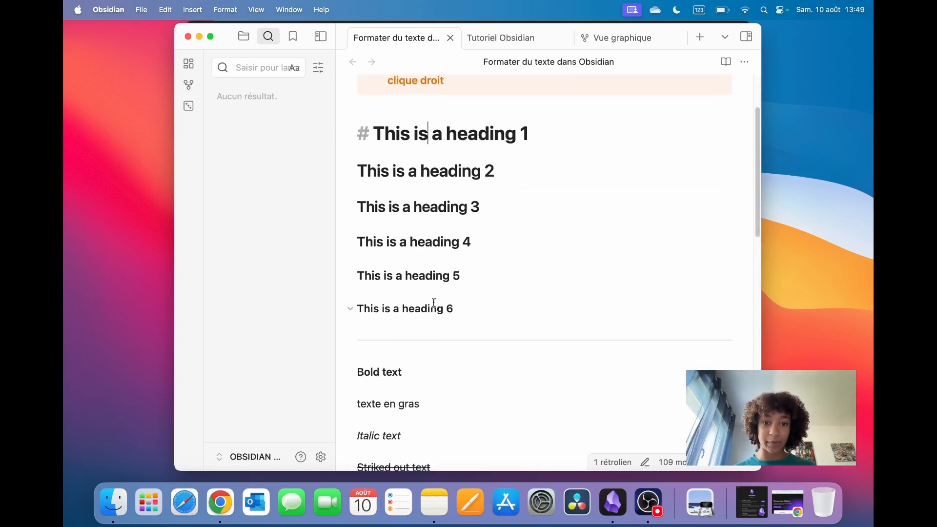
{"action": "left_click_drag", "start_coordinate": [425, 403], "coordinate": [343, 405]}
{"action": "scroll", "coordinate": [413, 384], "scroll_direction": "down", "scroll_amount": 1}
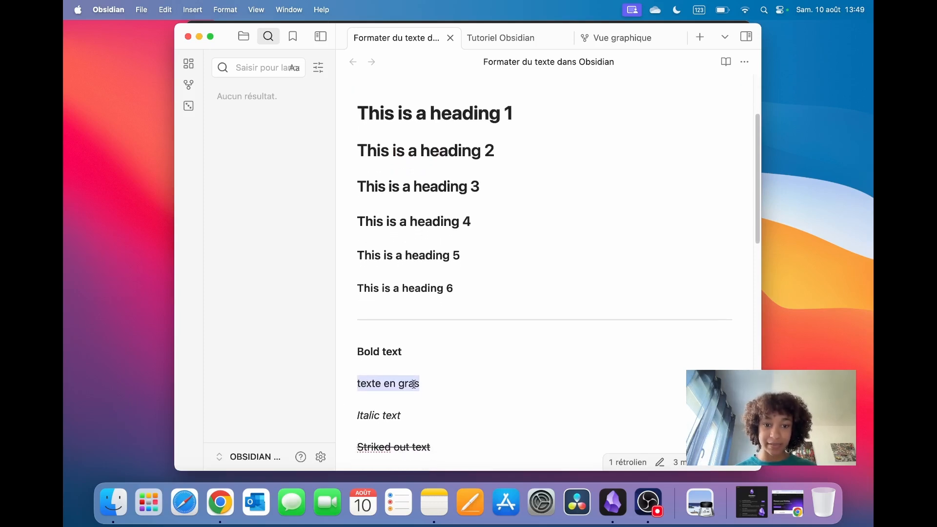
{"action": "right_click", "coordinate": [406, 386]}
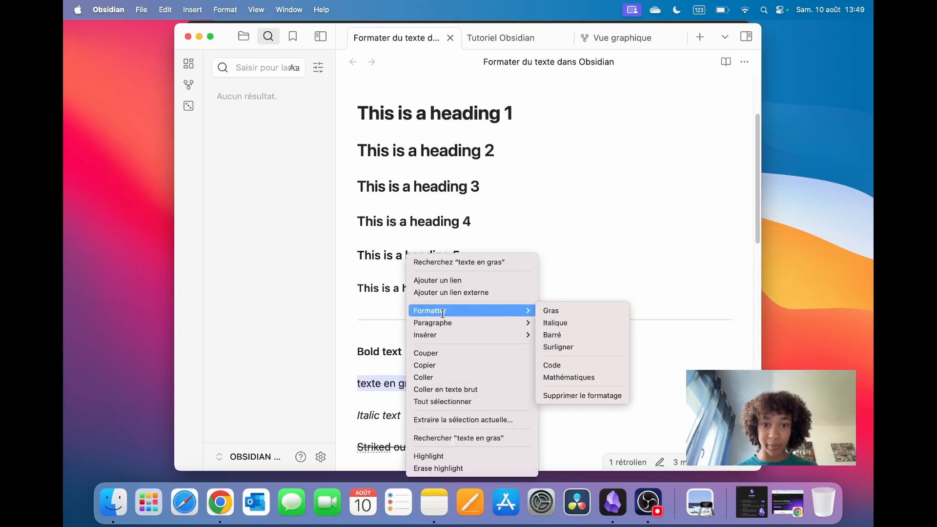
{"action": "mouse_move", "coordinate": [449, 323]}
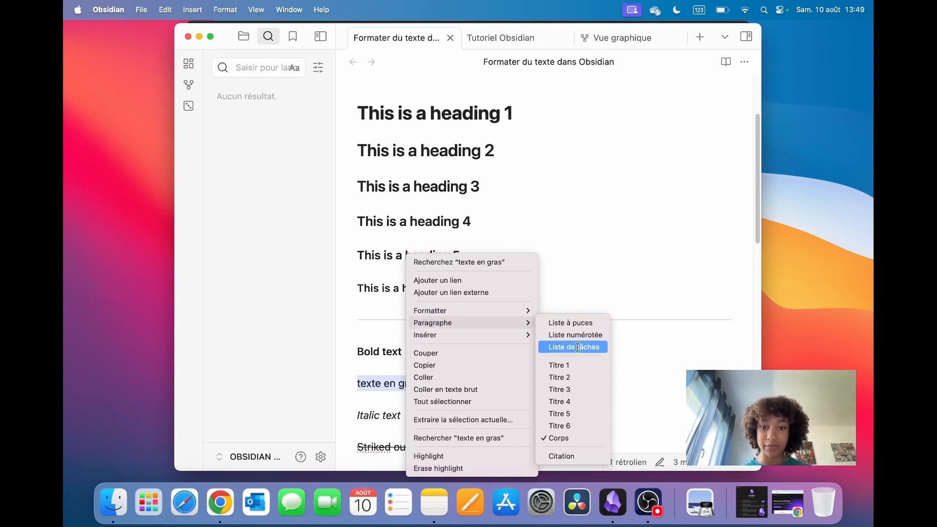
{"action": "left_click", "coordinate": [557, 401]}
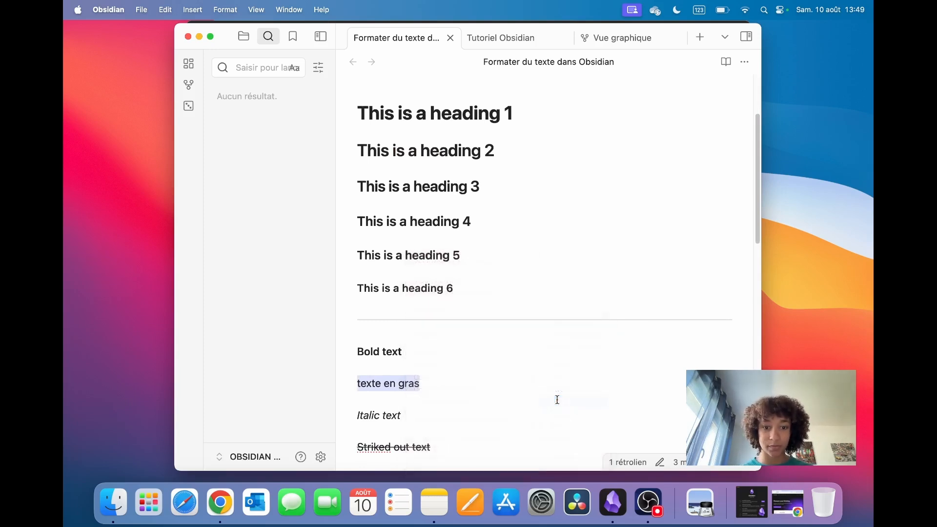
{"action": "left_click", "coordinate": [437, 372]}
{"action": "scroll", "coordinate": [442, 329], "scroll_direction": "down", "scroll_amount": 1}
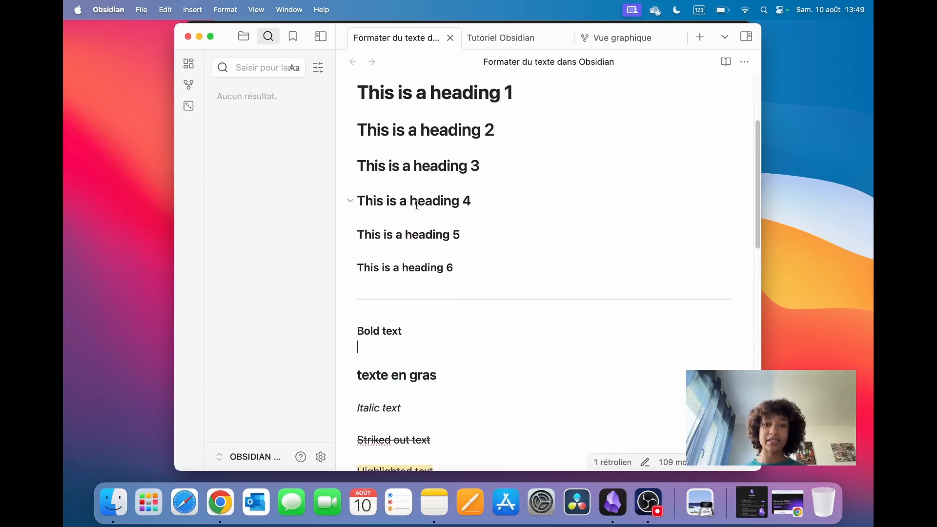
{"action": "scroll", "coordinate": [419, 203], "scroll_direction": "down", "scroll_amount": 10}
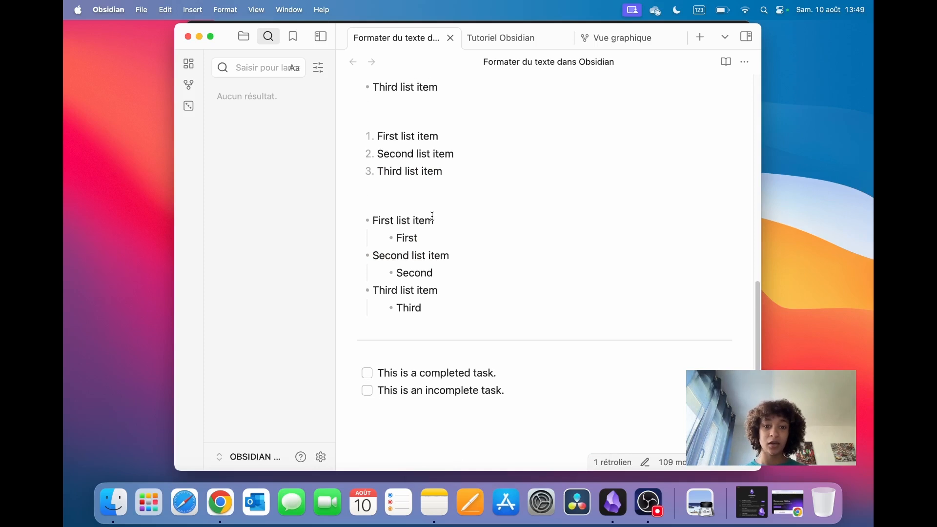
{"action": "scroll", "coordinate": [454, 238], "scroll_direction": "up", "scroll_amount": 5}
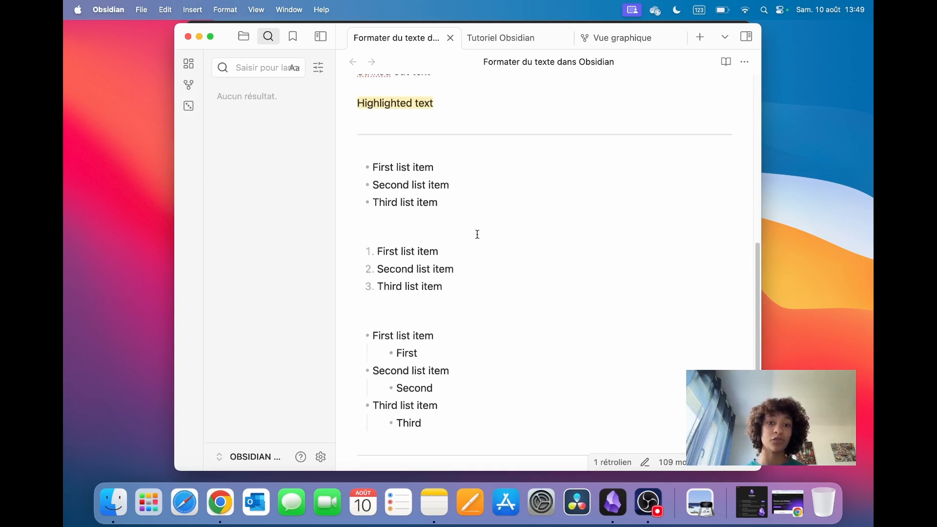
{"action": "scroll", "coordinate": [477, 234], "scroll_direction": "up", "scroll_amount": 4}
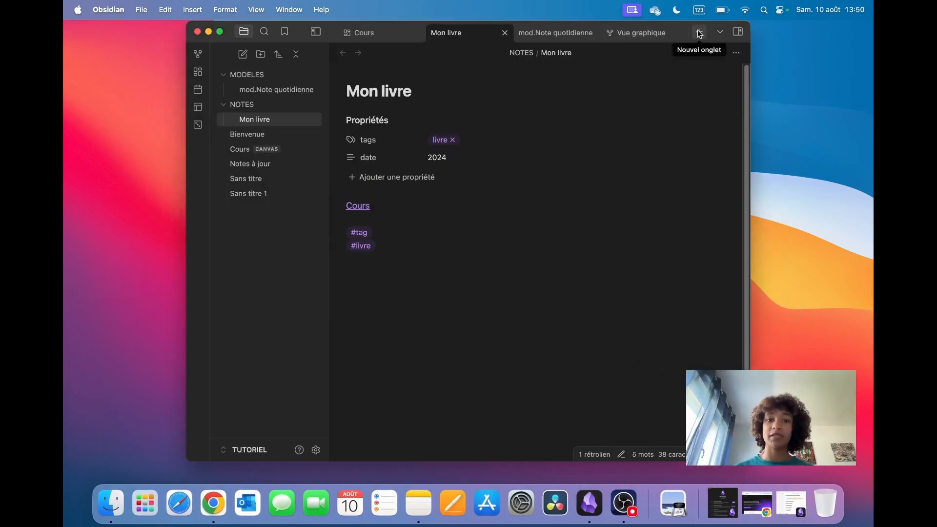
- Create two new blank notes and an empty tab in the TUTORIEL vault, ending on the first new note
{"action": "left_click", "coordinate": [414, 274]}
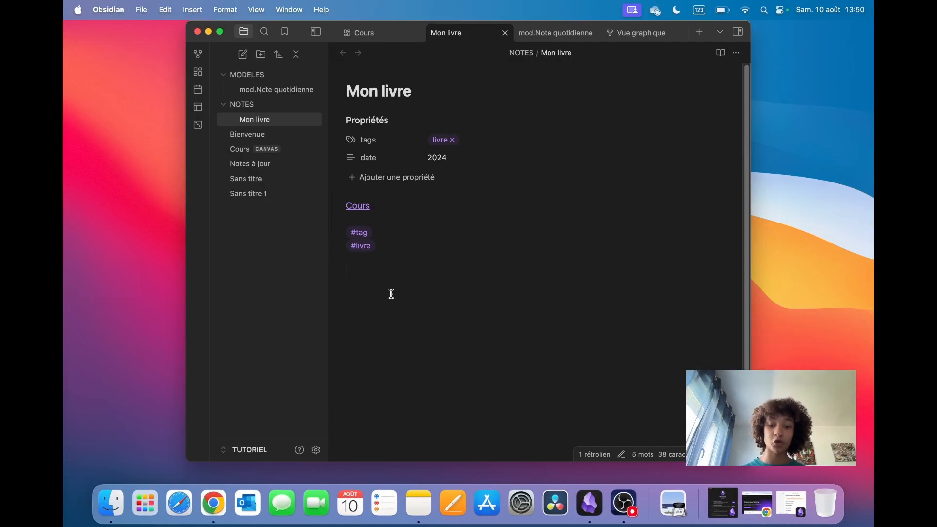
{"action": "key", "text": "super+n"}
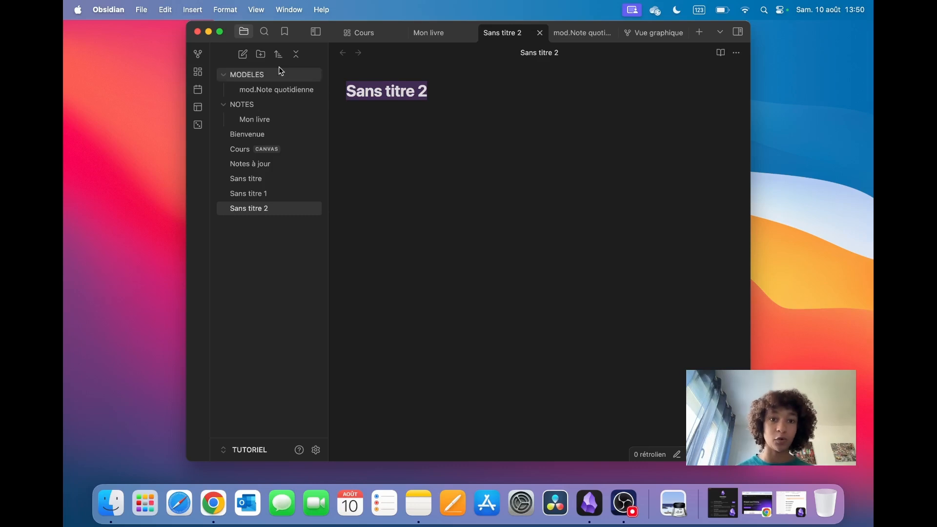
{"action": "left_click", "coordinate": [243, 54]}
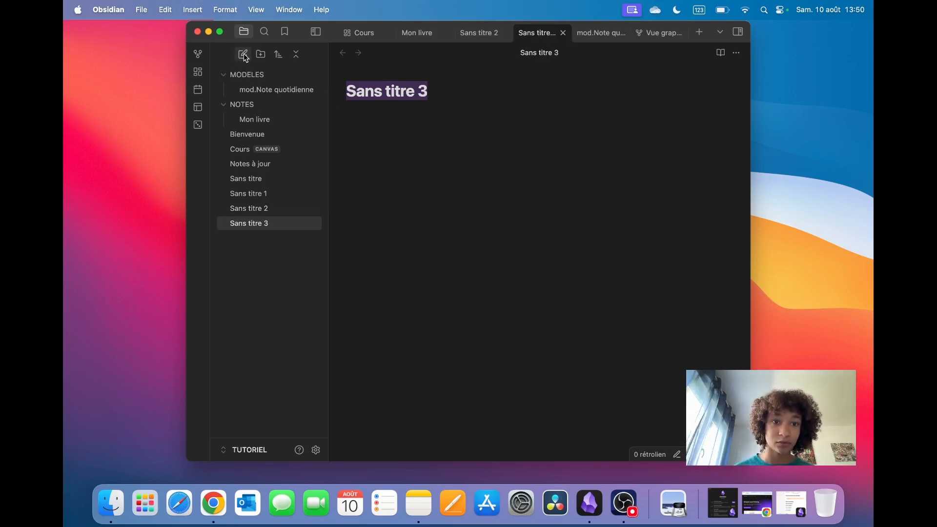
{"action": "left_click", "coordinate": [547, 265]}
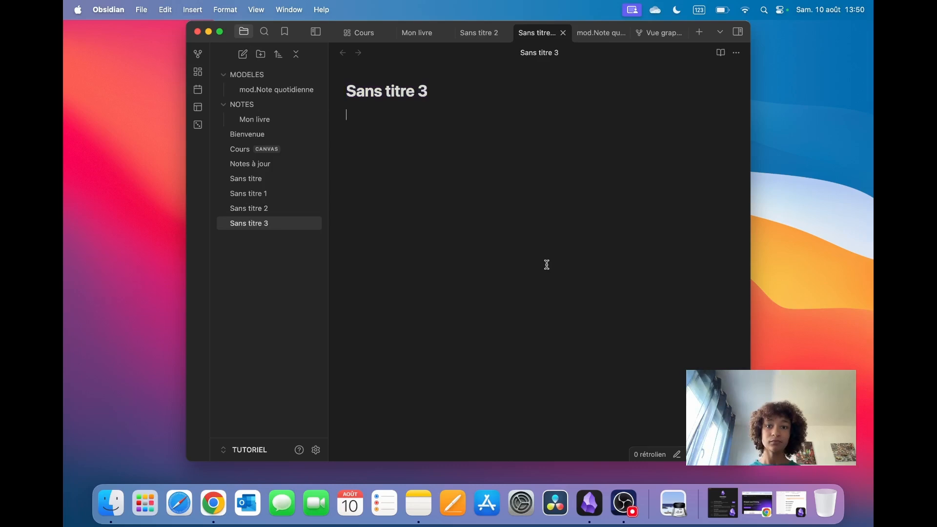
{"action": "left_click", "coordinate": [700, 32]}
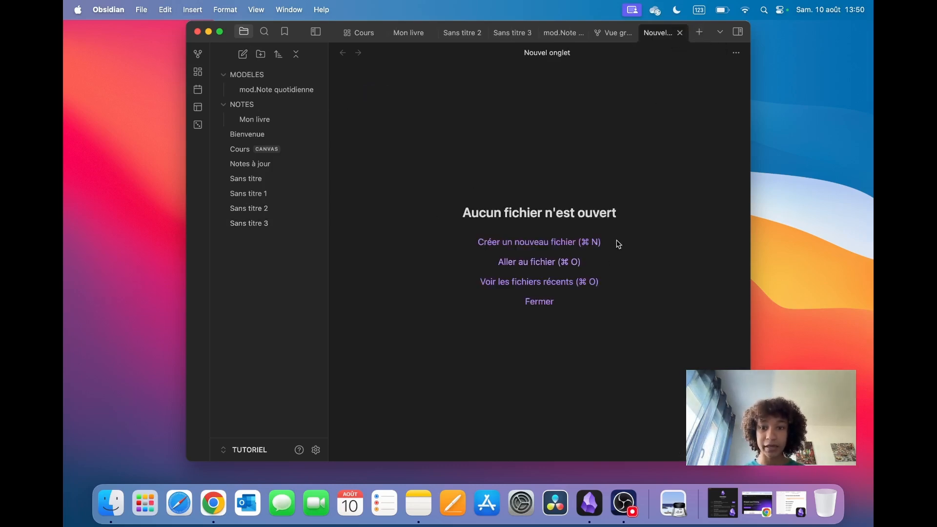
{"action": "left_click", "coordinate": [466, 33]}
- Try out free typing with a few lines of filler text in the new note, and clear them
{"action": "left_click", "coordinate": [407, 150]}
{"action": "type", "text": "^pan fzpja^pd â  fnpaoda^da   fapodjpadn"}
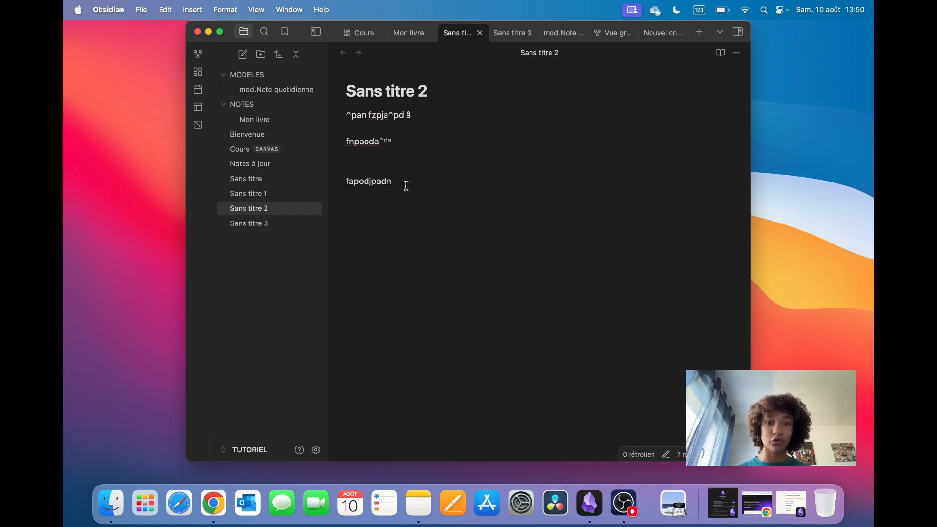
{"action": "left_click_drag", "start_coordinate": [406, 183], "coordinate": [346, 122]}
{"action": "key", "text": "BackSpace"}
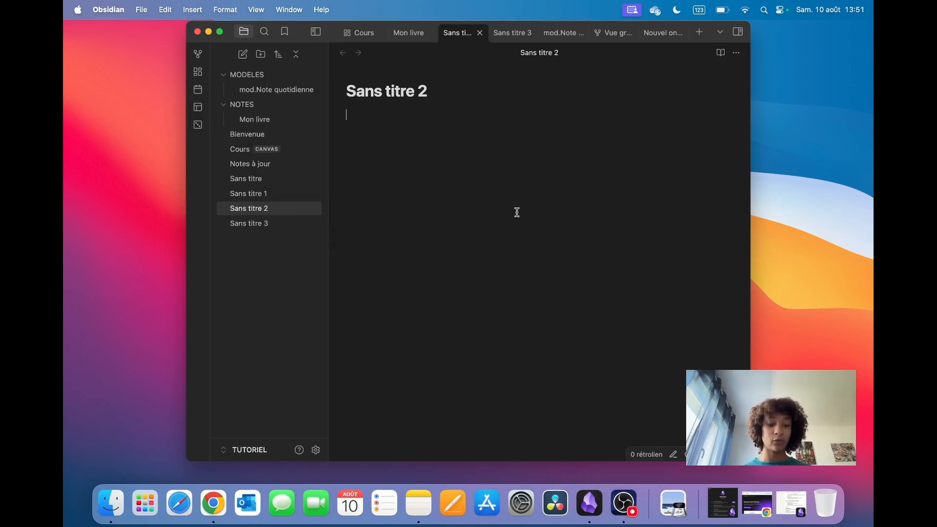
- Insert internal links to the notes "Sans titre 2" and "mod.Note quotidienne", separated by a blank line
{"action": "type", "text": "[["}
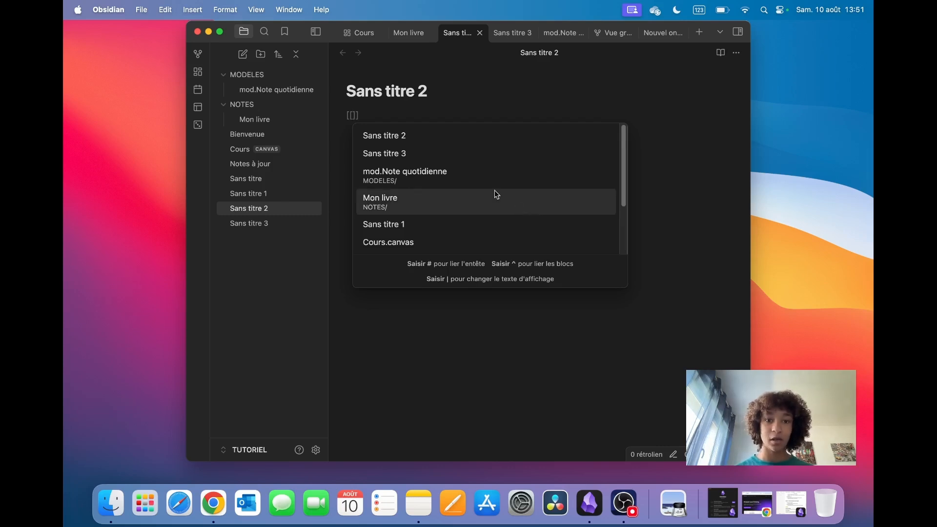
{"action": "left_click", "coordinate": [437, 135]}
{"action": "key", "text": "Return"}
{"action": "type", "text": "[["}
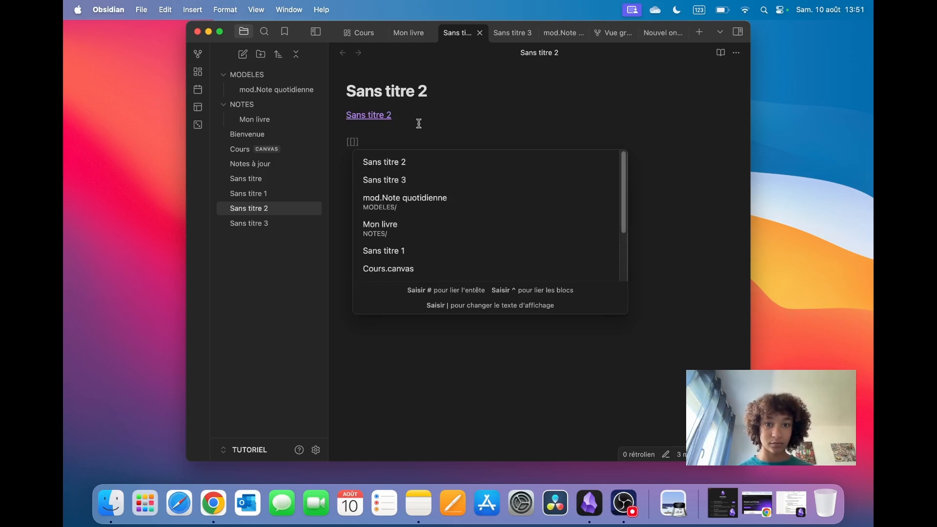
{"action": "left_click", "coordinate": [414, 203]}
{"action": "left_click_drag", "start_coordinate": [472, 143], "coordinate": [347, 117]}
{"action": "left_click", "coordinate": [405, 198]}
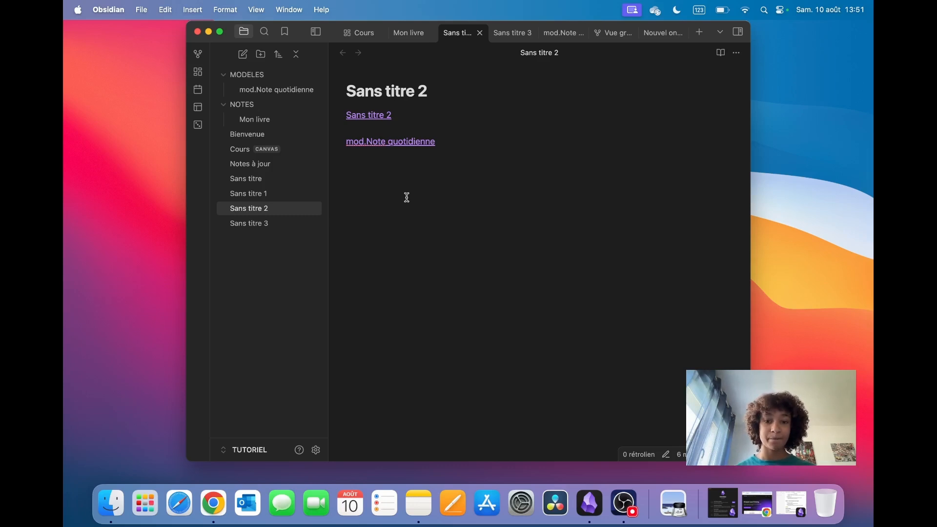
{"action": "left_click_drag", "start_coordinate": [446, 142], "coordinate": [350, 89]}
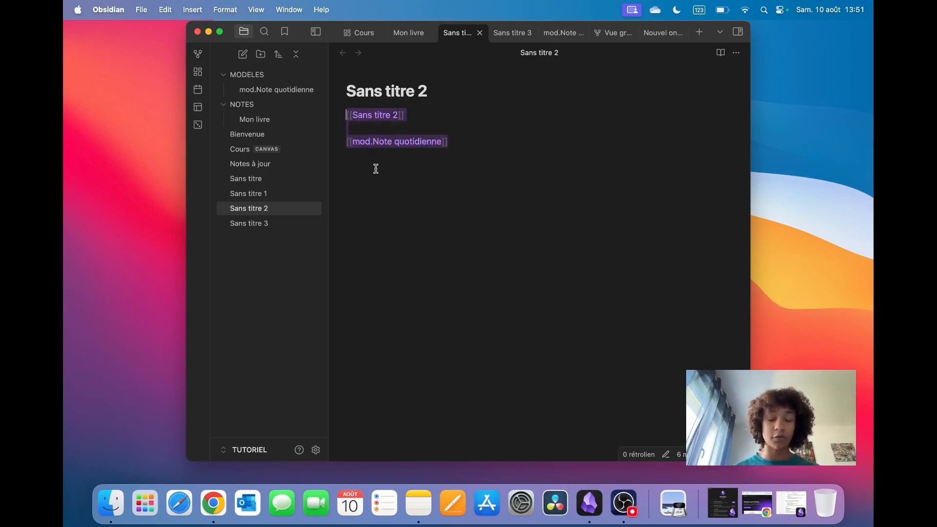
- Search the vault for notes carrying the tag with the query tag:#livre
{"action": "left_click", "coordinate": [265, 31]}
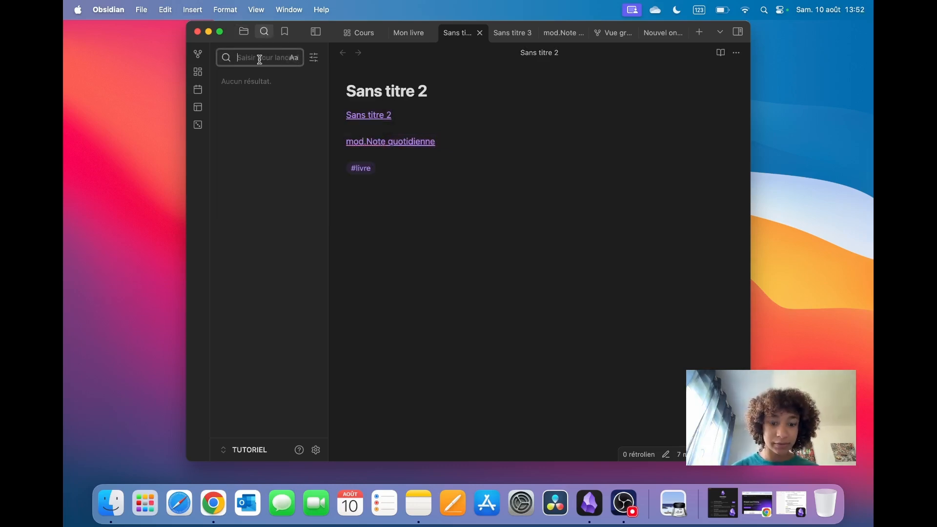
{"action": "type", "text": "tag"}
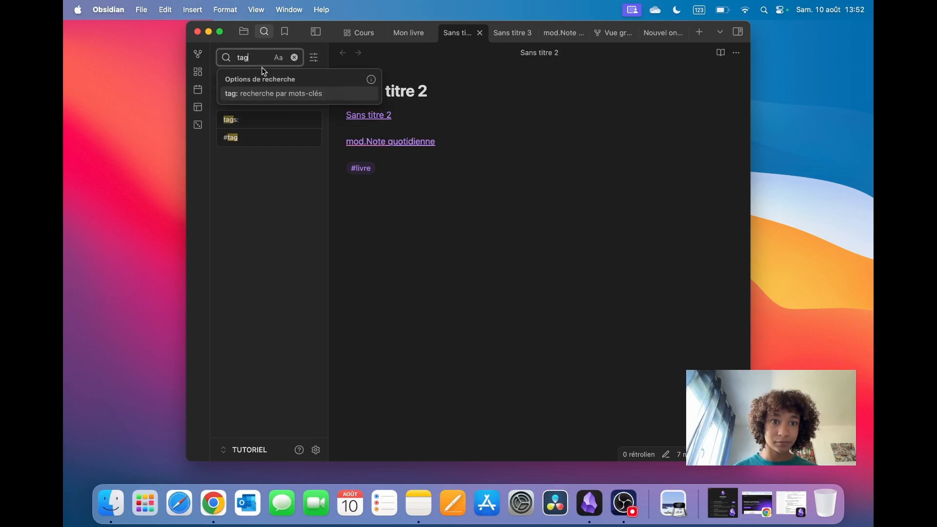
{"action": "type", "text": ":"}
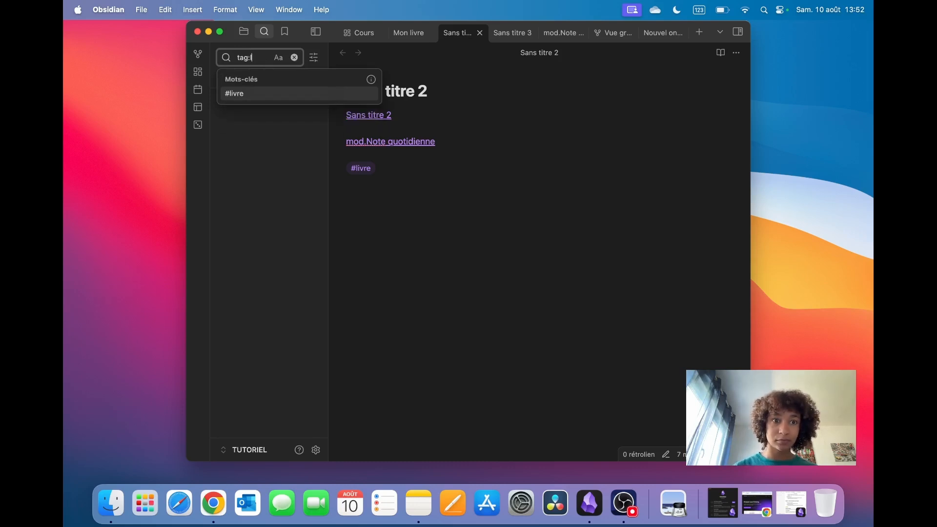
{"action": "left_click", "coordinate": [243, 96]}
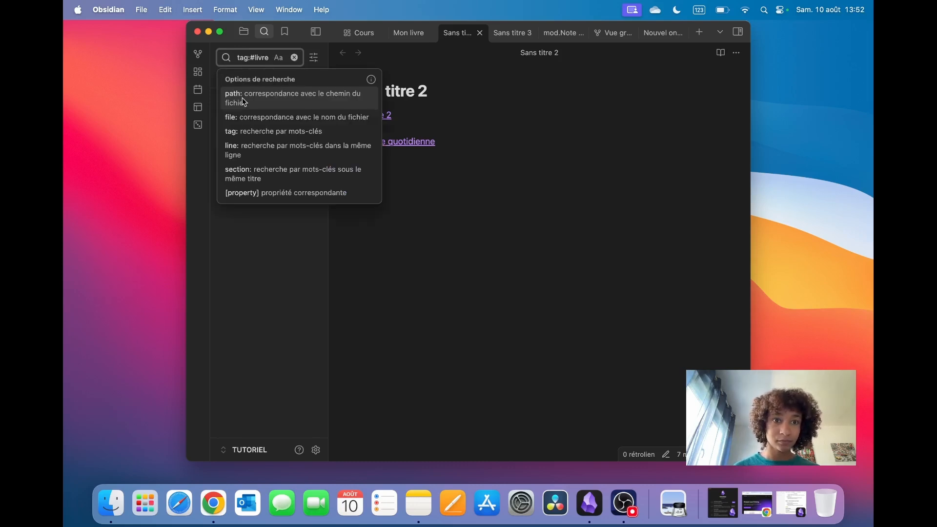
{"action": "left_click", "coordinate": [493, 142]}
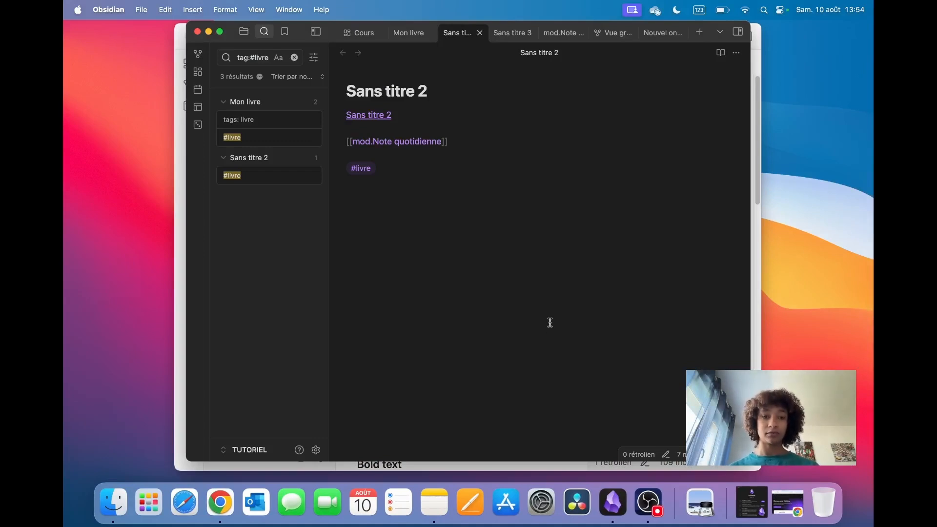
- Switch to the other vault's window and open the note "Les Innovateurs by Walter Isaacson" by searching for "les inno"
{"action": "left_click", "coordinate": [757, 71]}
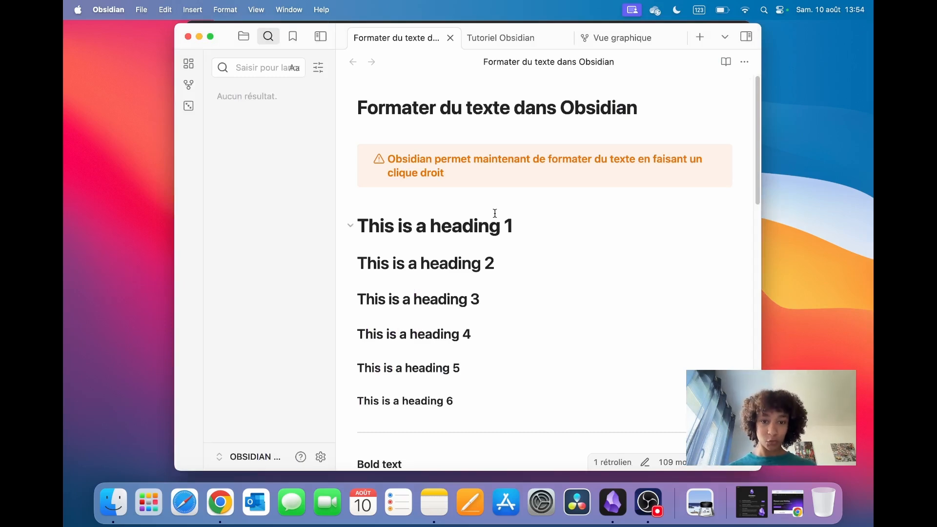
{"action": "left_click", "coordinate": [487, 369]}
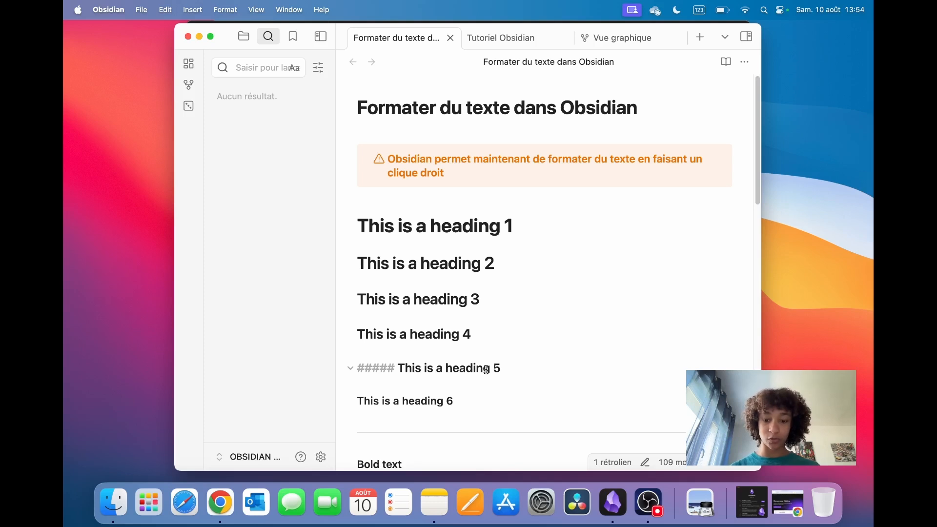
{"action": "key", "text": "super+o"}
{"action": "type", "text": "les inno"}
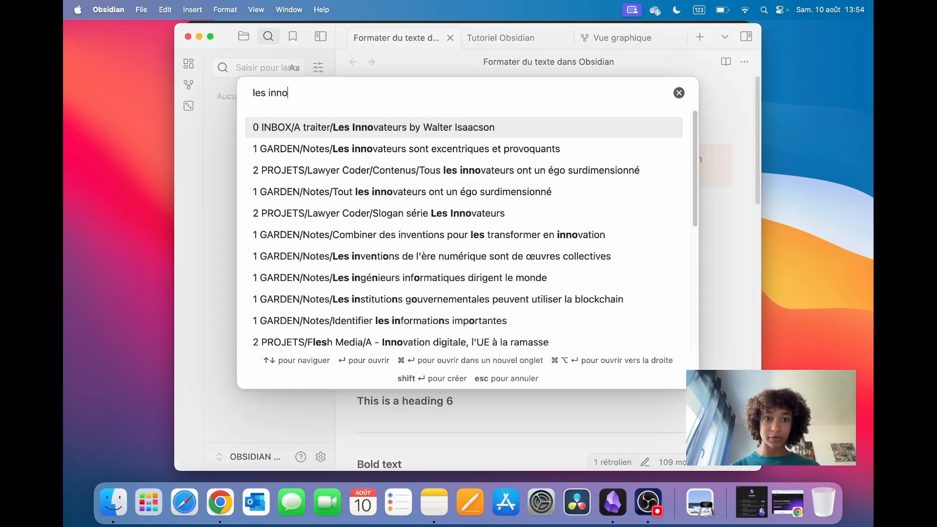
{"action": "type", "text": "ca"}
{"action": "key", "text": "BackSpace"}
{"action": "key", "text": "BackSpace"}
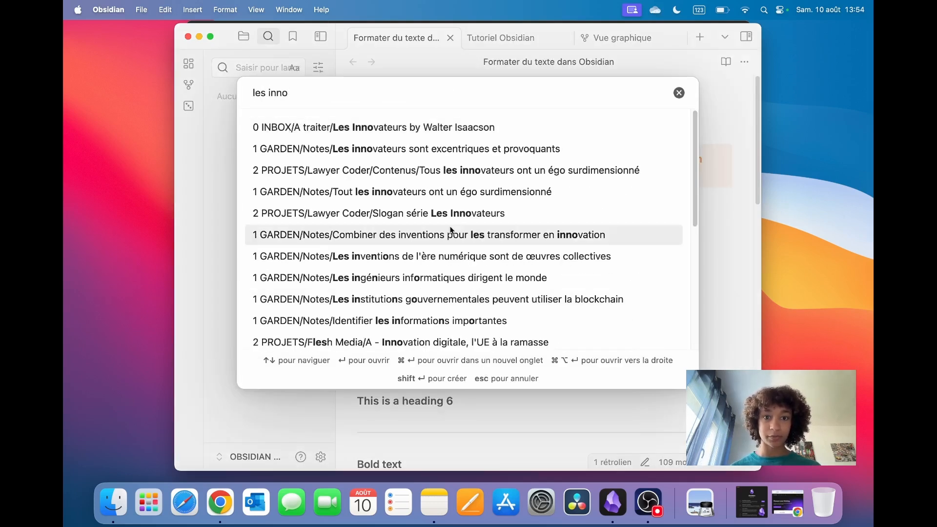
{"action": "left_click", "coordinate": [425, 126]}
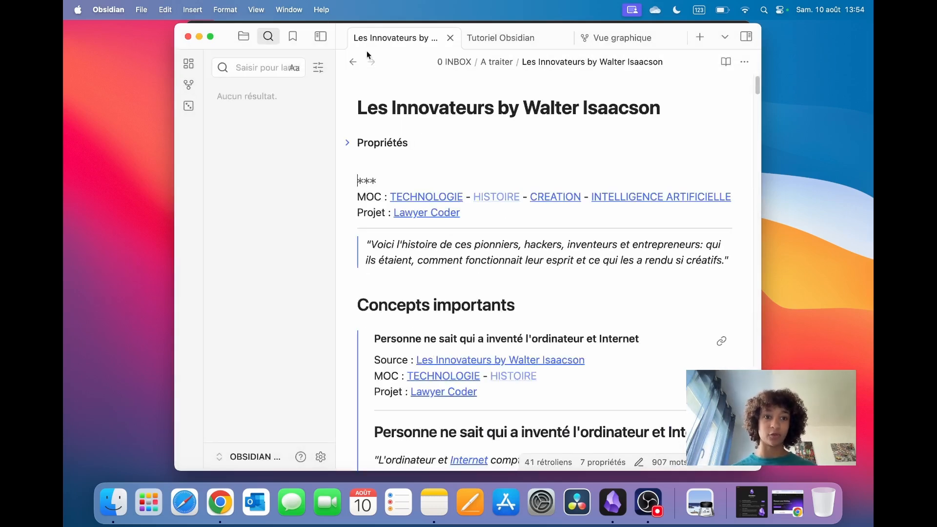
- Hide the sidebar and expand the note's Propriétés section to examine its properties and MOC links
{"action": "left_click", "coordinate": [320, 37]}
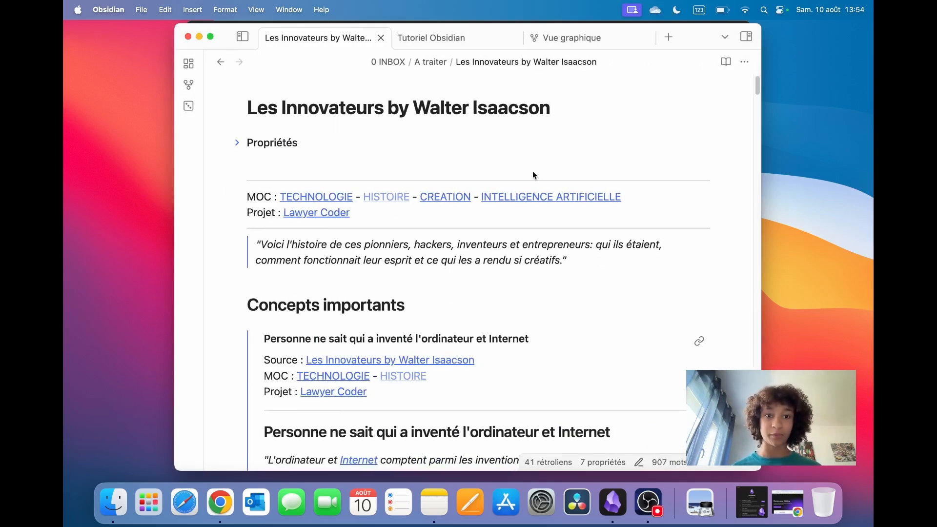
{"action": "left_click", "coordinate": [240, 142]}
{"action": "scroll", "coordinate": [437, 317], "scroll_direction": "down", "scroll_amount": 5}
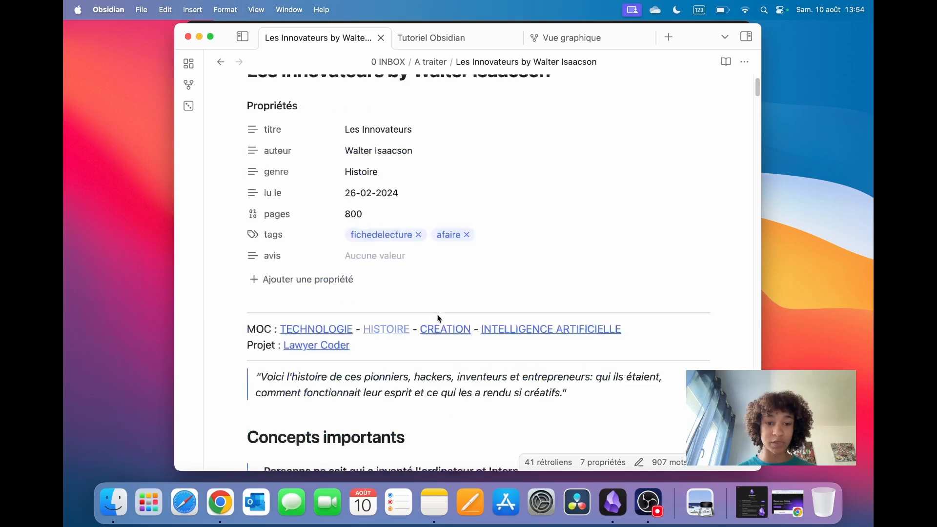
{"action": "scroll", "coordinate": [584, 253], "scroll_direction": "down", "scroll_amount": 5}
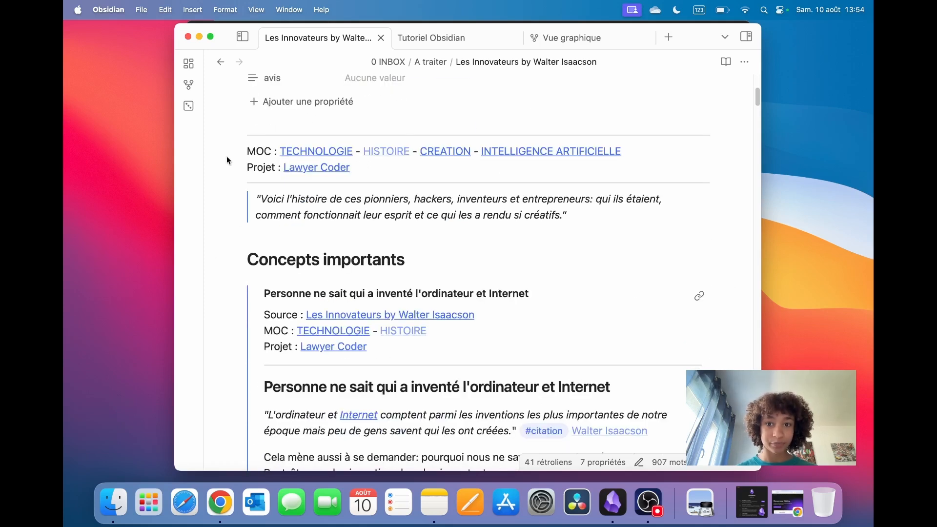
- Read through the embedded concept notes under "Concepts importants" in the reading note, including their sources, MOC links and references
{"action": "scroll", "coordinate": [438, 162], "scroll_direction": "down", "scroll_amount": 15}
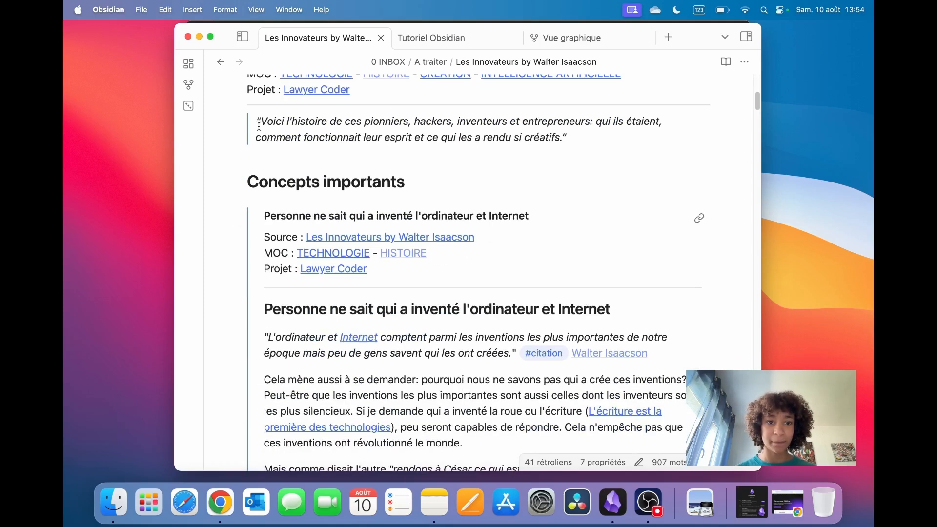
{"action": "scroll", "coordinate": [420, 251], "scroll_direction": "down", "scroll_amount": 20}
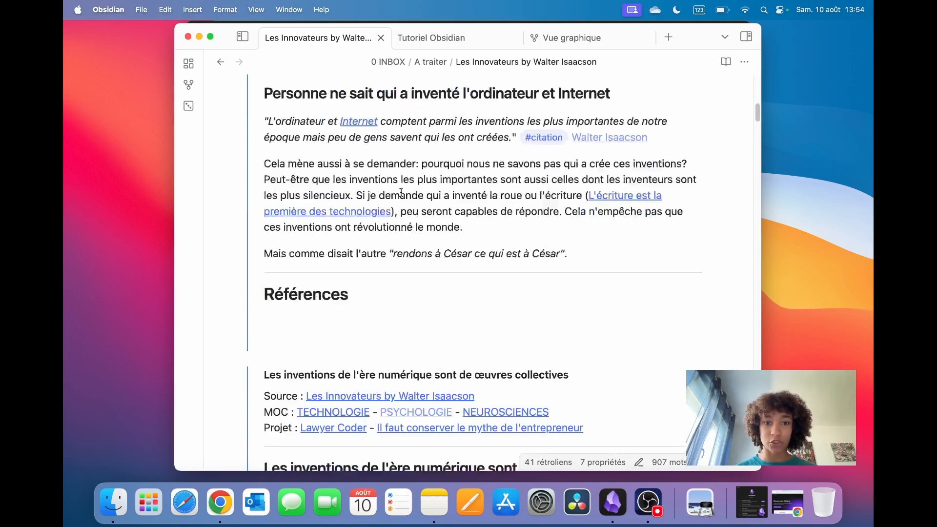
{"action": "scroll", "coordinate": [421, 251], "scroll_direction": "down", "scroll_amount": 20}
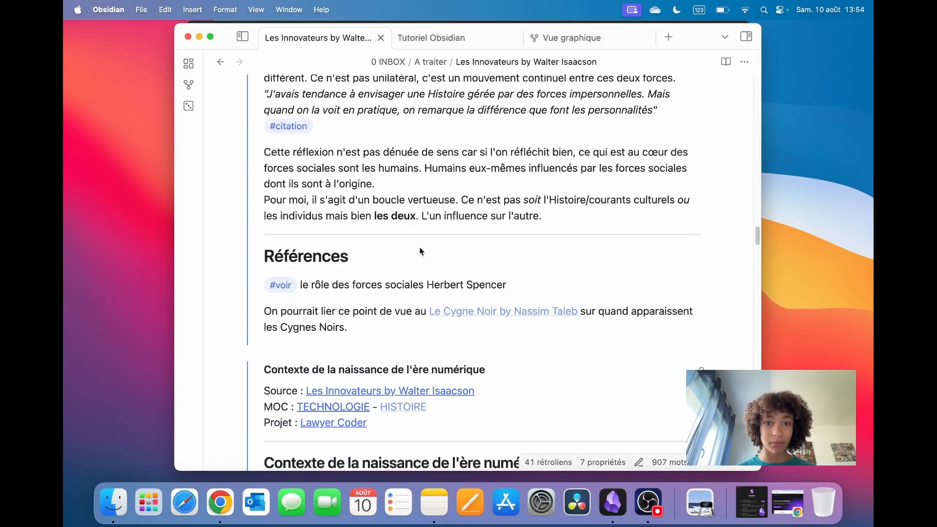
{"action": "scroll", "coordinate": [421, 248], "scroll_direction": "down", "scroll_amount": 20}
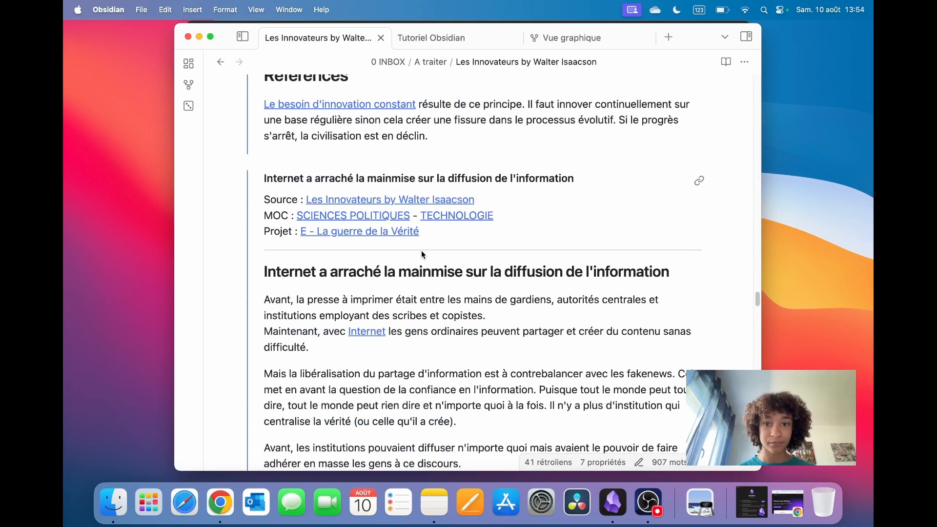
{"action": "scroll", "coordinate": [486, 244], "scroll_direction": "up", "scroll_amount": 20}
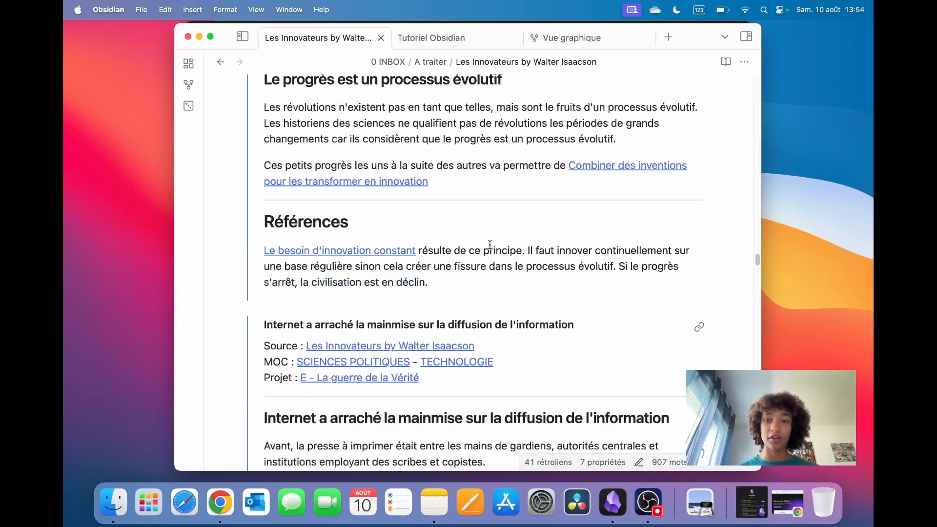
{"action": "scroll", "coordinate": [500, 270], "scroll_direction": "up", "scroll_amount": 15}
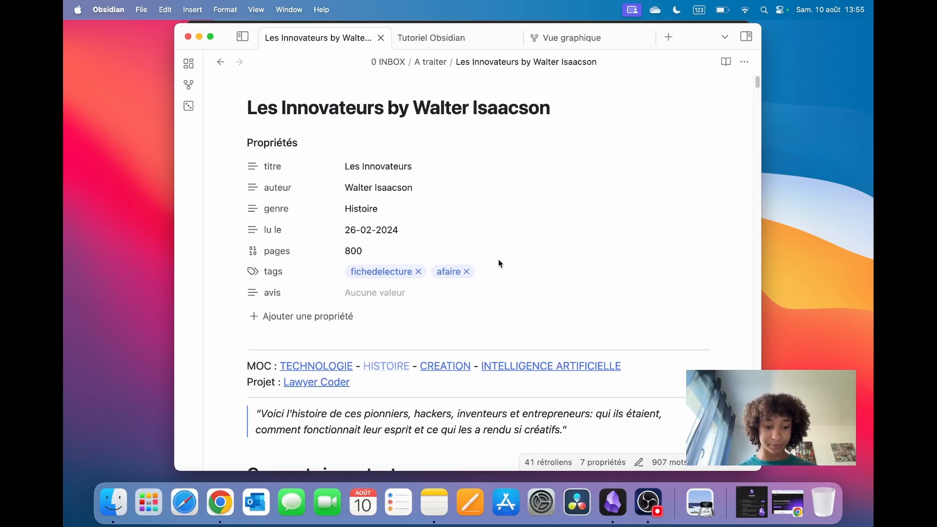
- Open the local graph of "Les Innovateurs by Walter Isaacson" beside the note and hide the graph's settings
{"action": "key", "text": "super+shift+g"}
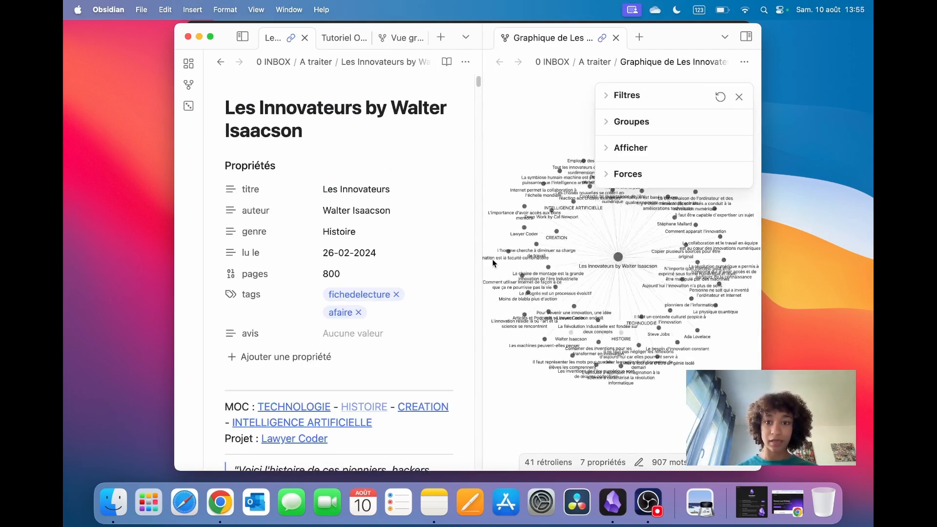
{"action": "left_click", "coordinate": [738, 96]}
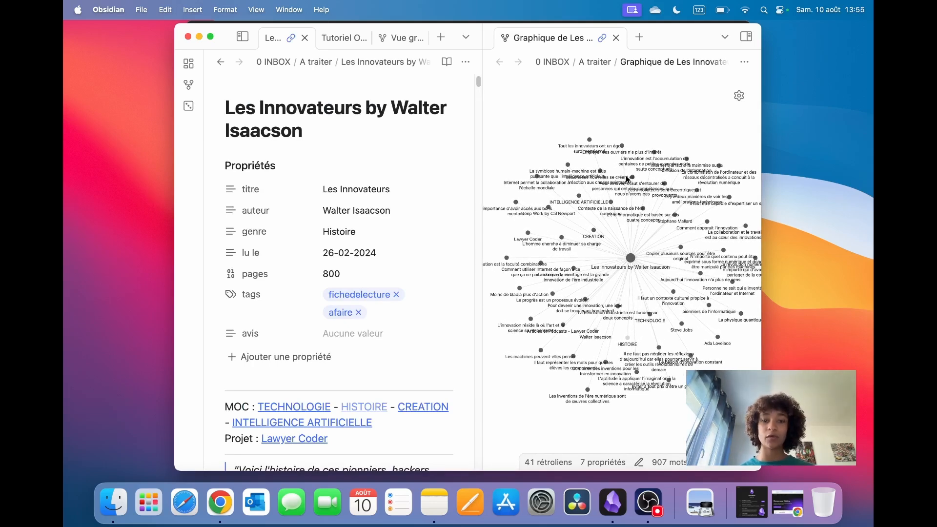
- Examine the notes linked to "Les Innovateurs by Walter Isaacson" in the local graph and compare them with the note's concepts
{"action": "scroll", "coordinate": [642, 269], "scroll_direction": "up", "scroll_amount": 3}
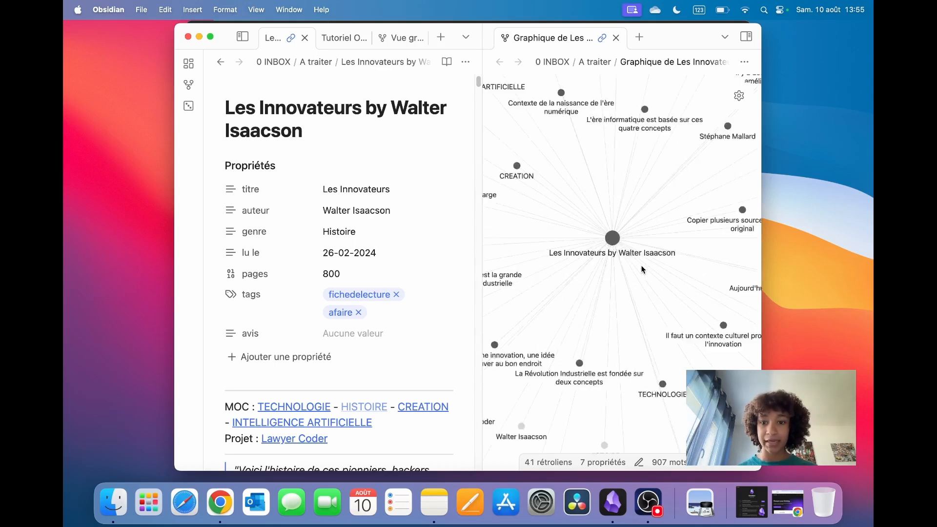
{"action": "scroll", "coordinate": [625, 233], "scroll_direction": "down", "scroll_amount": 3}
{"action": "scroll", "coordinate": [625, 234], "scroll_direction": "down", "scroll_amount": 3}
{"action": "scroll", "coordinate": [622, 260], "scroll_direction": "up", "scroll_amount": 5}
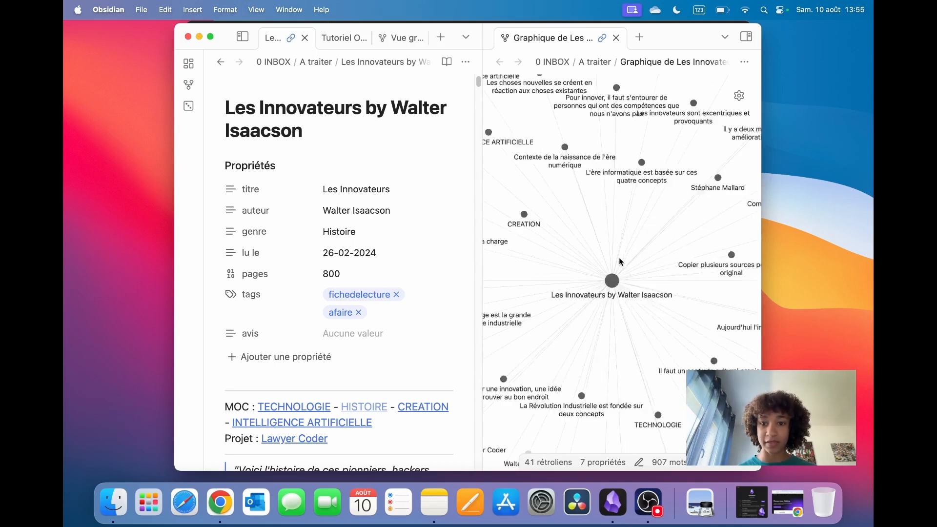
{"action": "scroll", "coordinate": [622, 267], "scroll_direction": "down", "scroll_amount": 5}
{"action": "scroll", "coordinate": [624, 276], "scroll_direction": "up", "scroll_amount": 3}
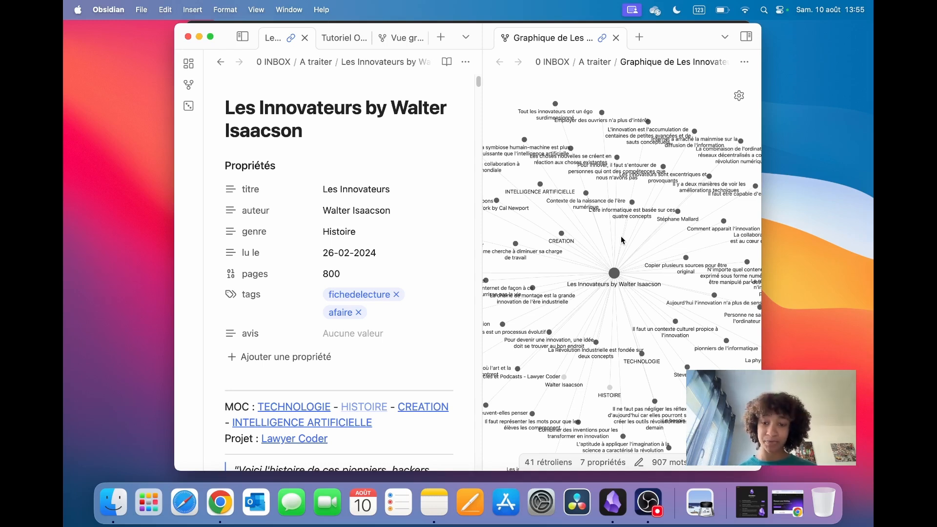
{"action": "scroll", "coordinate": [623, 244], "scroll_direction": "down", "scroll_amount": 3}
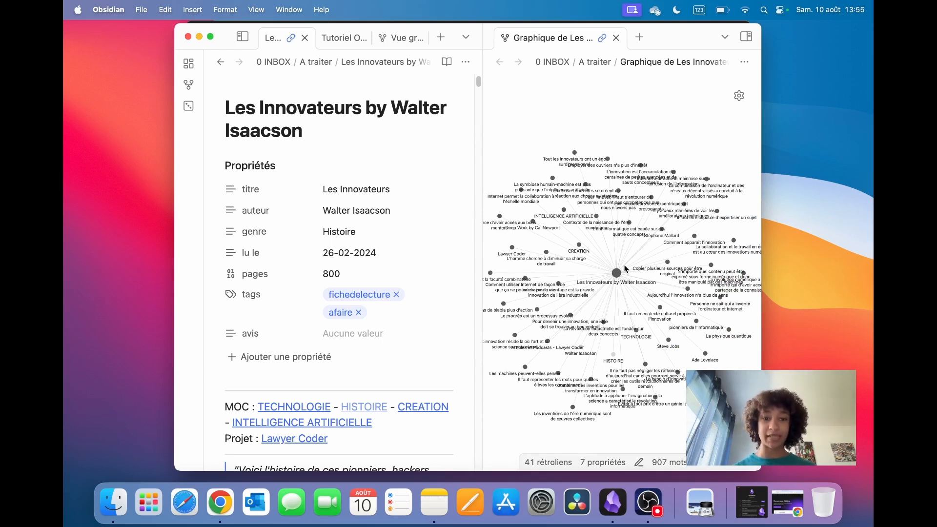
{"action": "scroll", "coordinate": [341, 297], "scroll_direction": "down", "scroll_amount": 10}
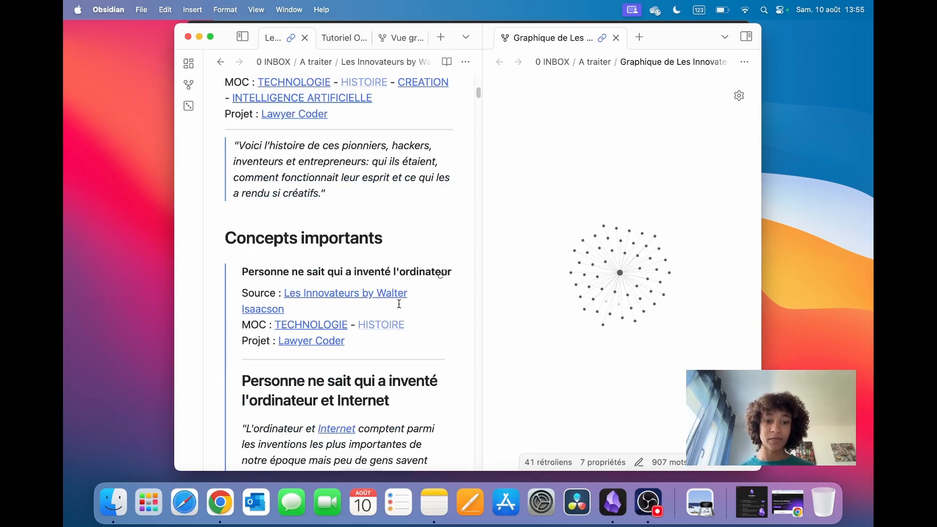
{"action": "scroll", "coordinate": [588, 260], "scroll_direction": "up", "scroll_amount": 3}
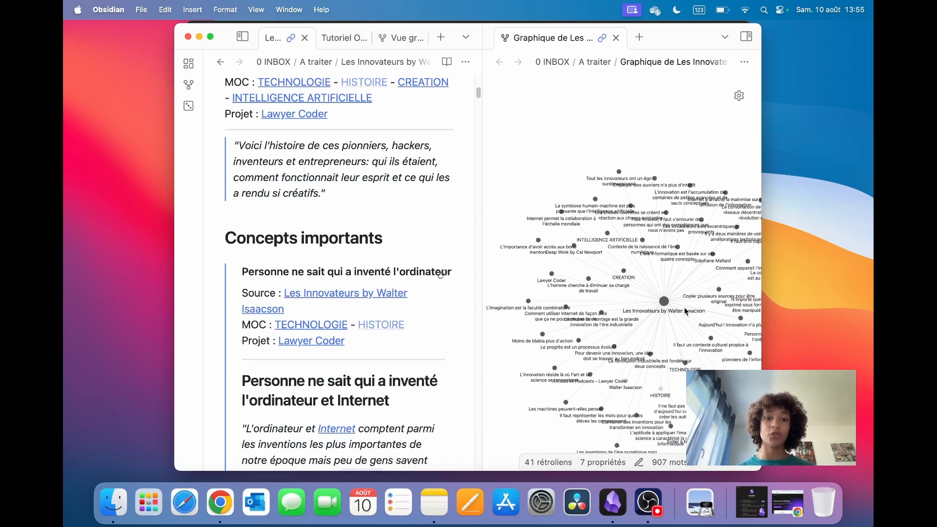